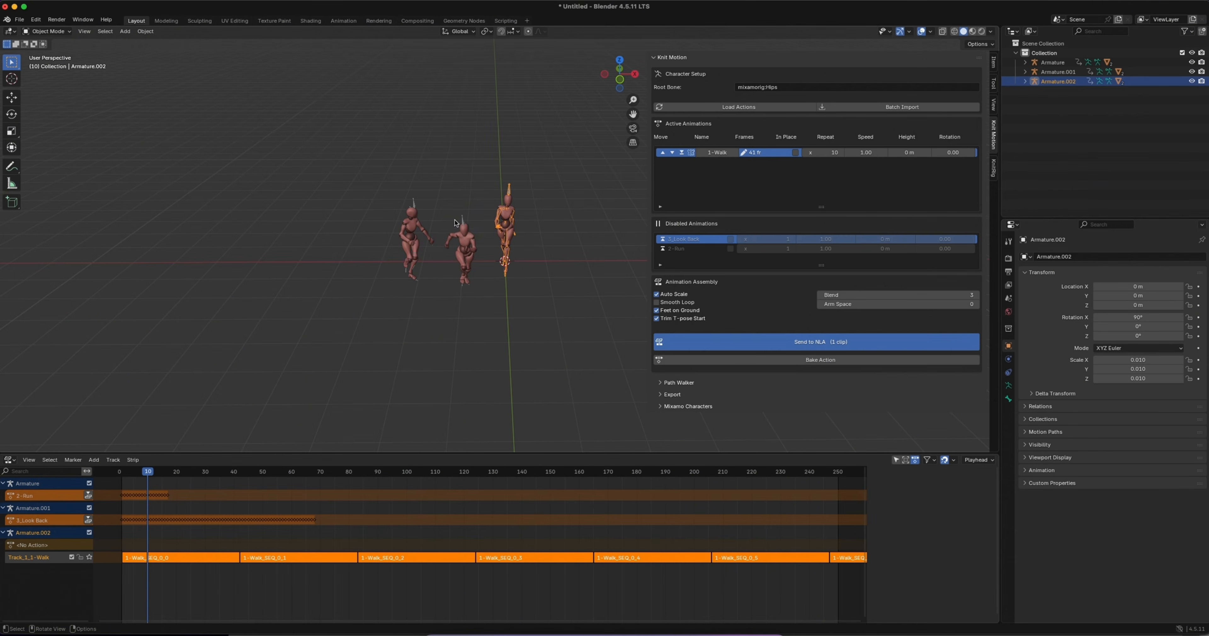
For the crouched running character, replace the active 1-Walk clip with 2-Run and send it to the NLA.
{"action": "left_click", "coordinate": [455, 223]}
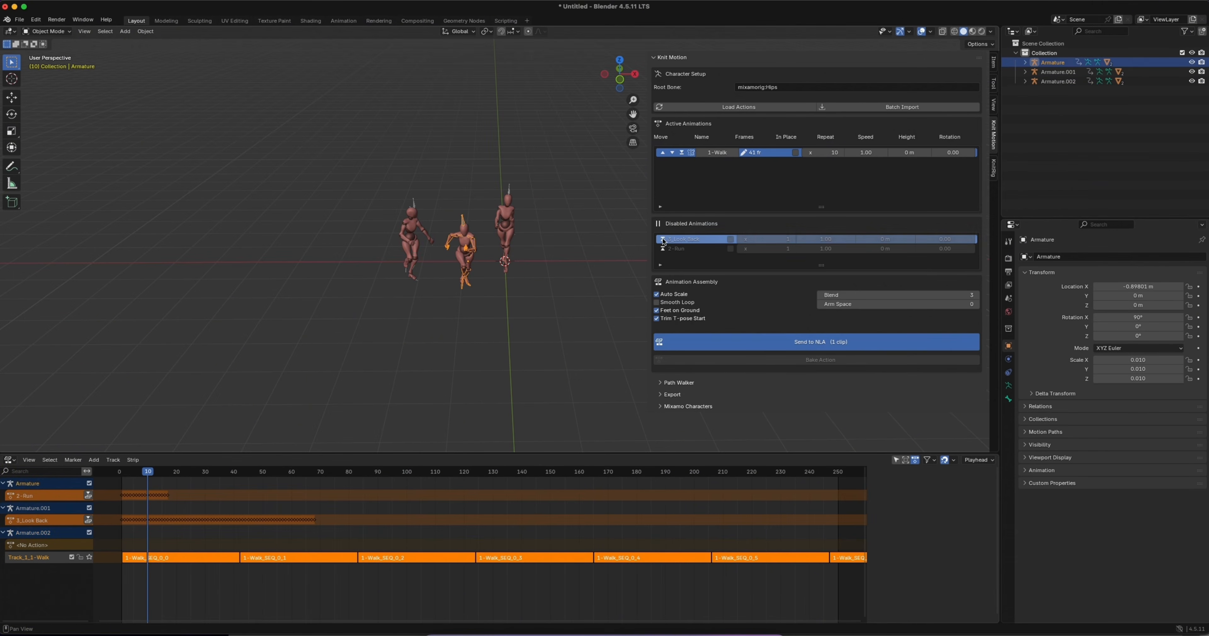
{"action": "left_click", "coordinate": [661, 238]}
{"action": "left_click", "coordinate": [681, 153]}
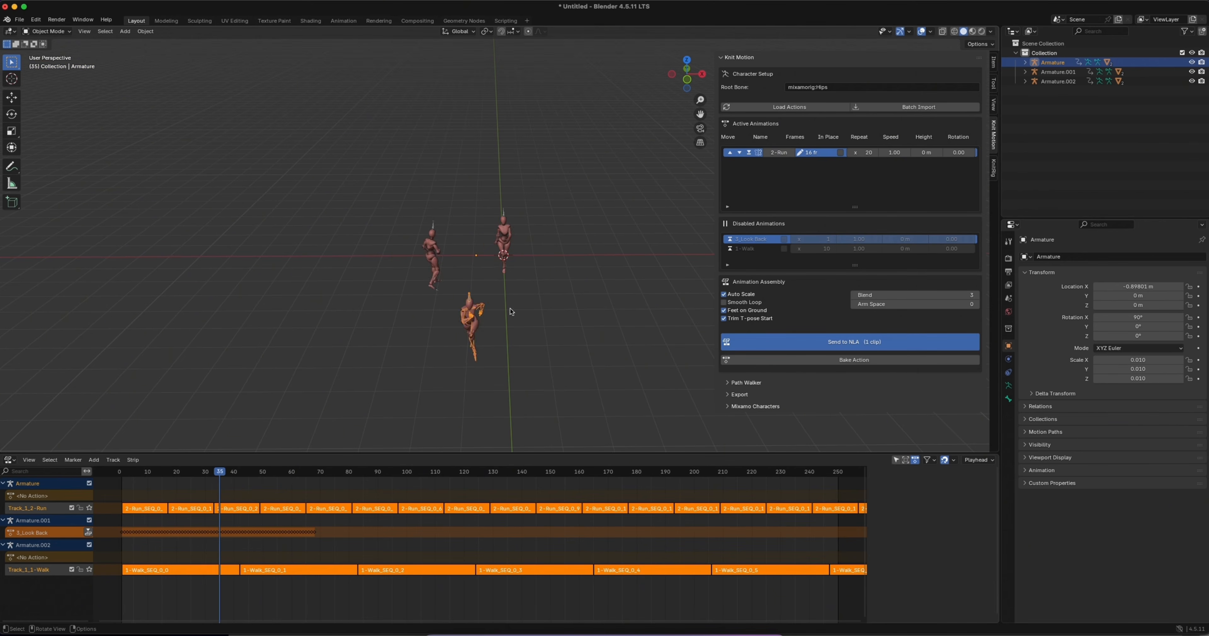
For the Armature.001 character, activate the disabled Look Back and 1-Walk clips alongside 2-Run and send the sequence to the NLA.
{"action": "left_click", "coordinate": [430, 245]}
{"action": "left_click", "coordinate": [729, 239]}
{"action": "left_click", "coordinate": [729, 238]}
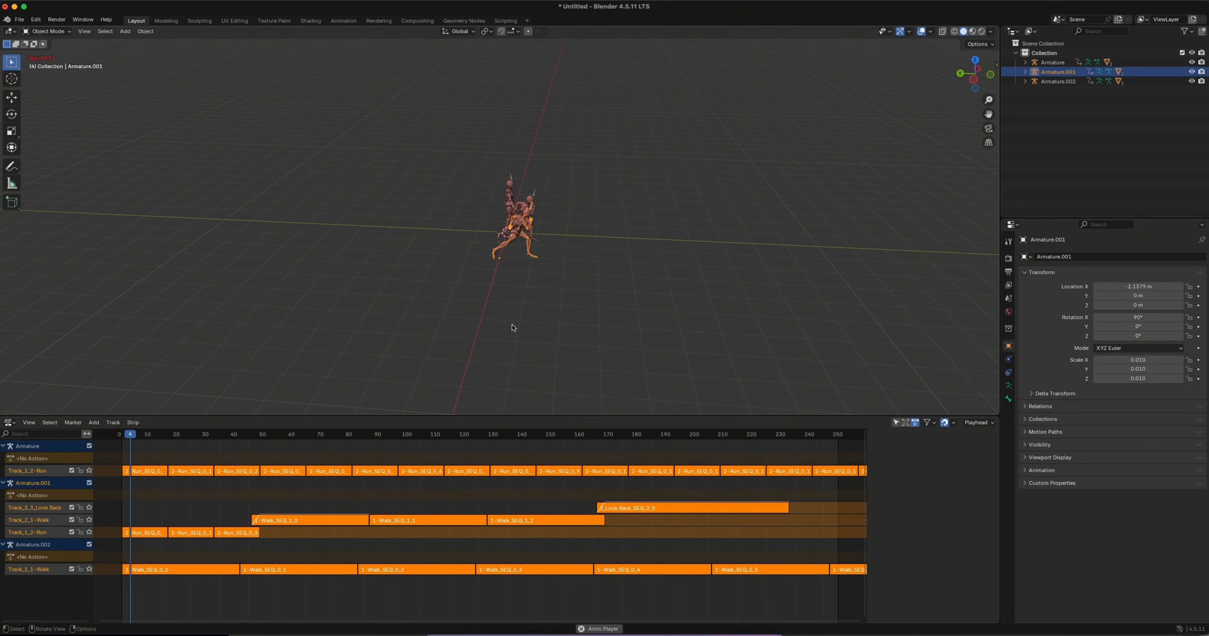
Play and scrub through the assembled NLA animations to review the three characters' motion.
{"action": "key", "text": "space"}
{"action": "middle_click_drag", "start_coordinate": [715, 284], "coordinate": [656, 300]}
{"action": "left_click_drag", "start_coordinate": [266, 434], "coordinate": [372, 437]}
{"action": "left_click", "coordinate": [391, 181]}
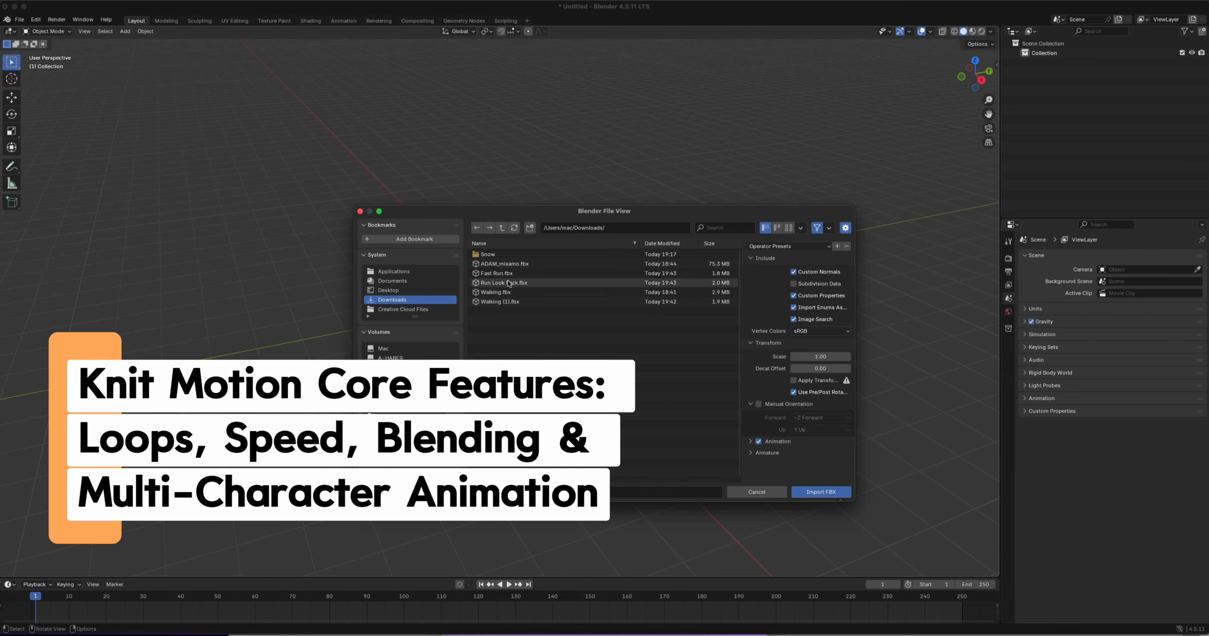
Import Fast Run.fbx, Run Look Back.fbx and Walking.fbx together from the Downloads folder.
{"action": "left_click", "coordinate": [496, 273]}
{"action": "left_click", "coordinate": [504, 283], "text": "shift"}
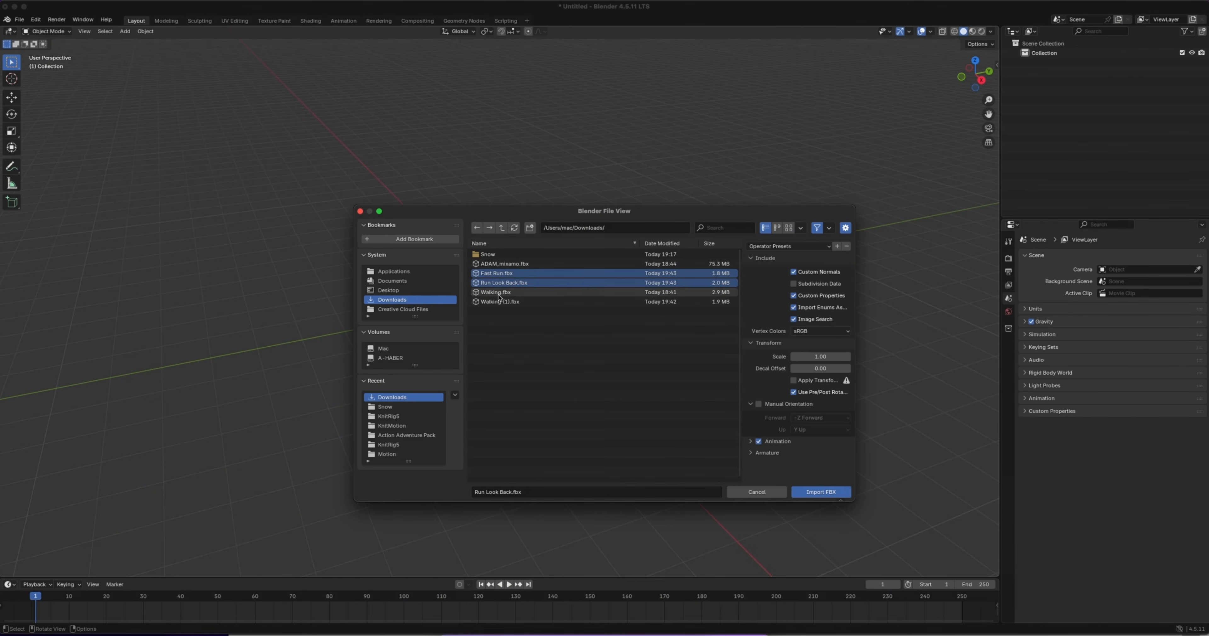
{"action": "left_click", "coordinate": [498, 291], "text": "shift"}
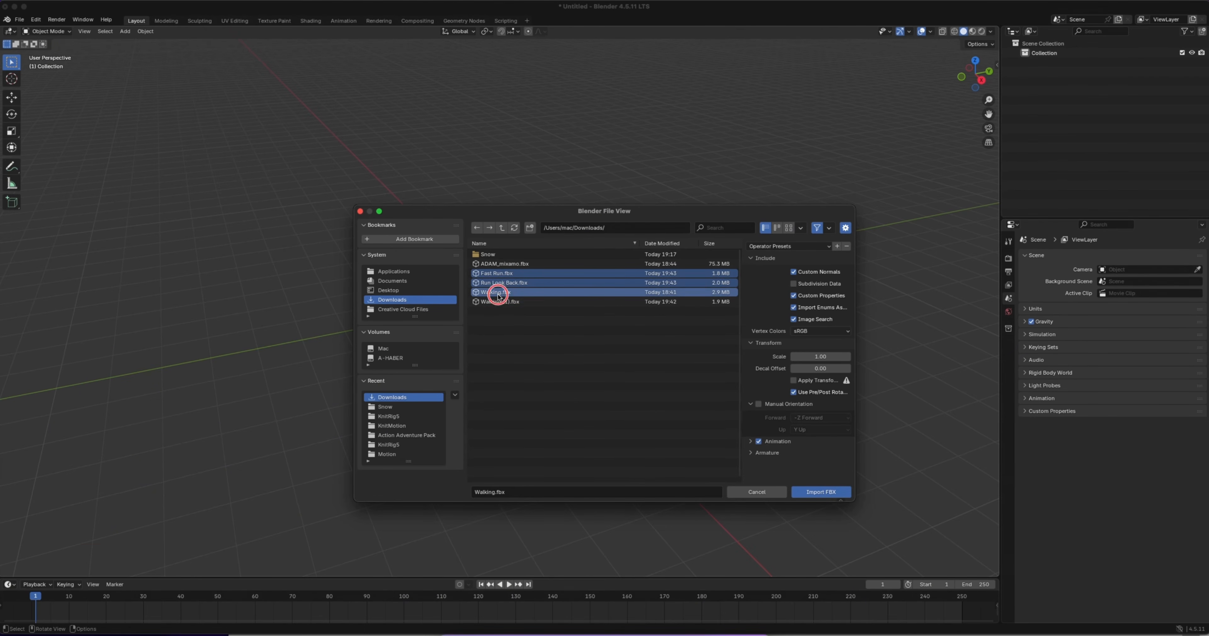
{"action": "left_click", "coordinate": [817, 492]}
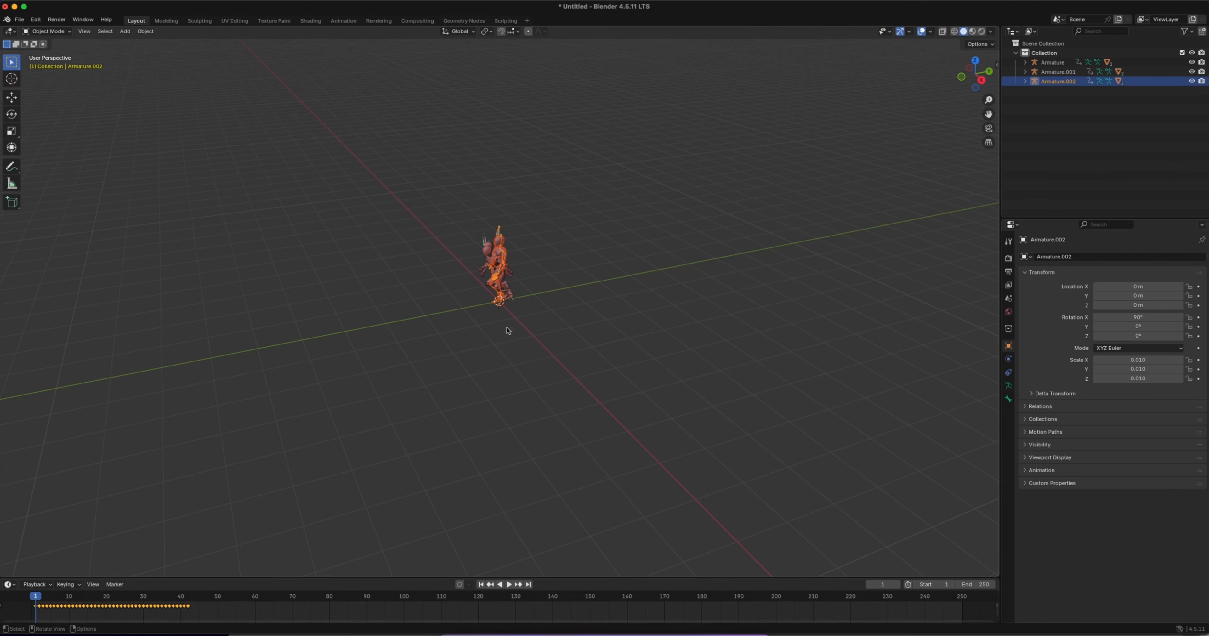
Move the Armature.001 character about 1.1 m in the negative direction along the global X axis.
{"action": "scroll", "coordinate": [418, 248], "scroll_direction": "left", "scroll_amount": 10}
{"action": "scroll", "coordinate": [502, 238], "scroll_direction": "up", "scroll_amount": 5, "text": "ctrl"}
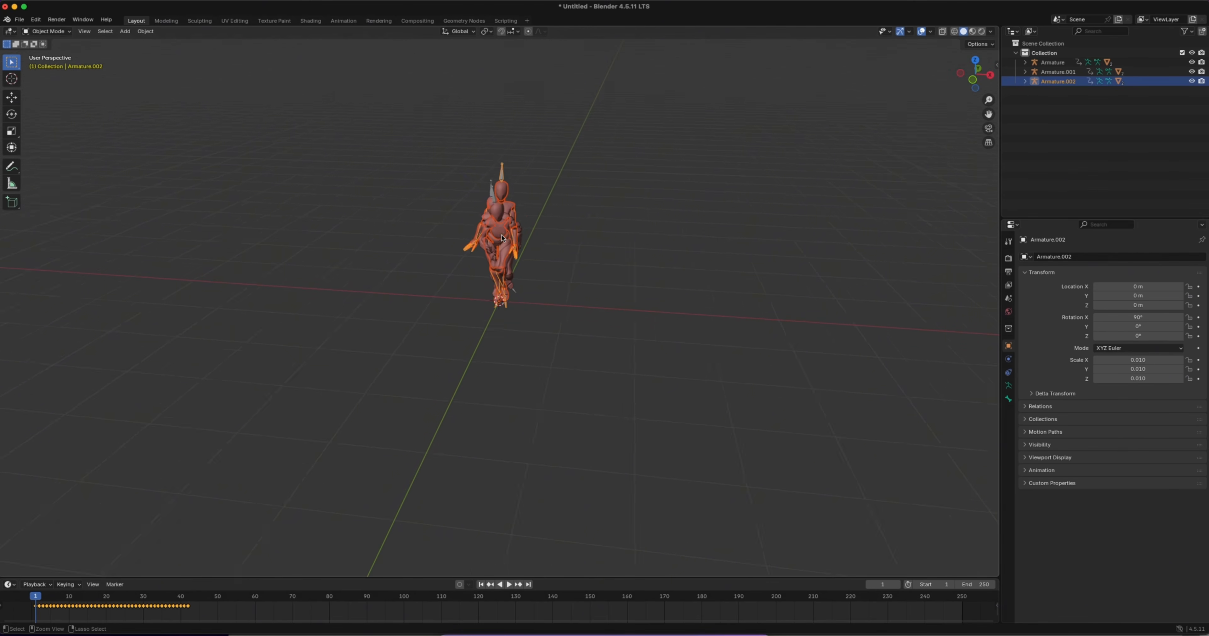
{"action": "left_click", "coordinate": [492, 164]}
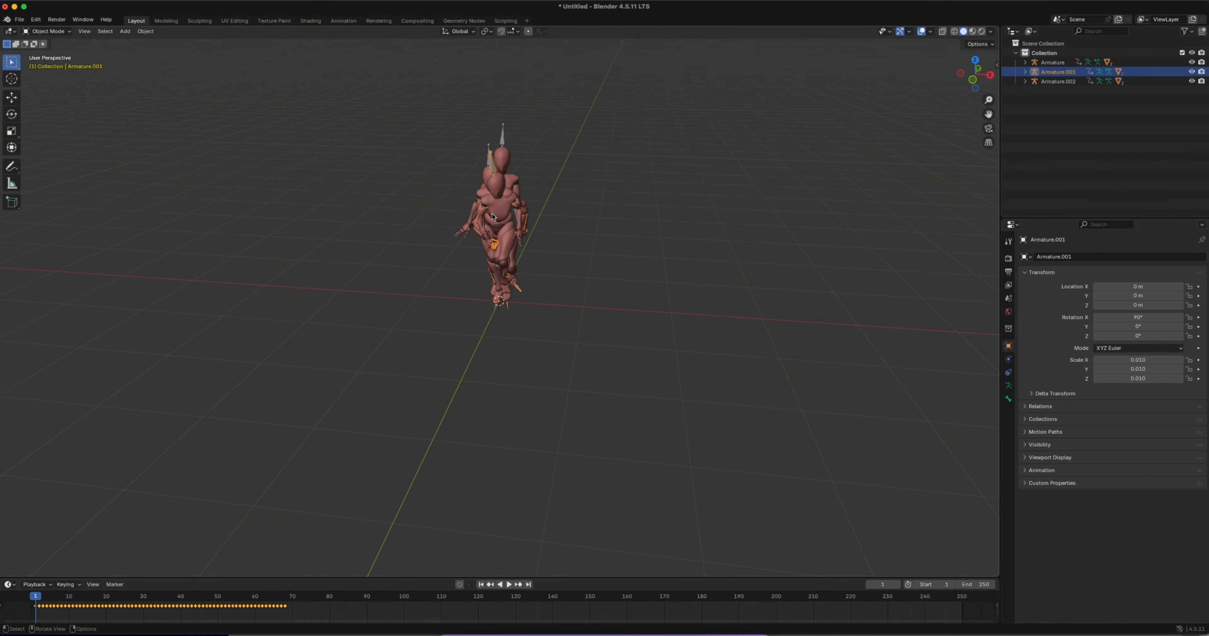
{"action": "key", "text": "g"}
{"action": "key", "text": "x"}
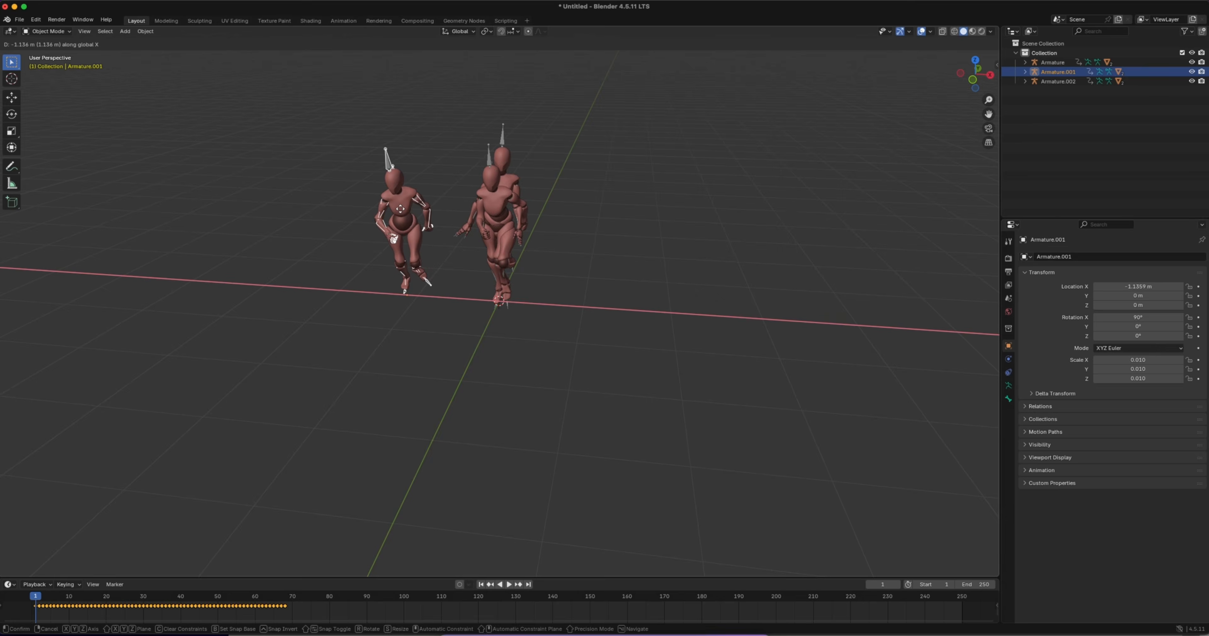
{"action": "left_click", "coordinate": [420, 208]}
Move the Armature character along X to about -2.41 m and briefly play the animation of all three characters.
{"action": "left_click", "coordinate": [499, 202]}
{"action": "key", "text": "g"}
{"action": "key", "text": "x"}
{"action": "left_click", "coordinate": [411, 350]}
{"action": "key", "text": "space"}
{"action": "scroll", "coordinate": [408, 350], "scroll_direction": "left", "scroll_amount": 5}
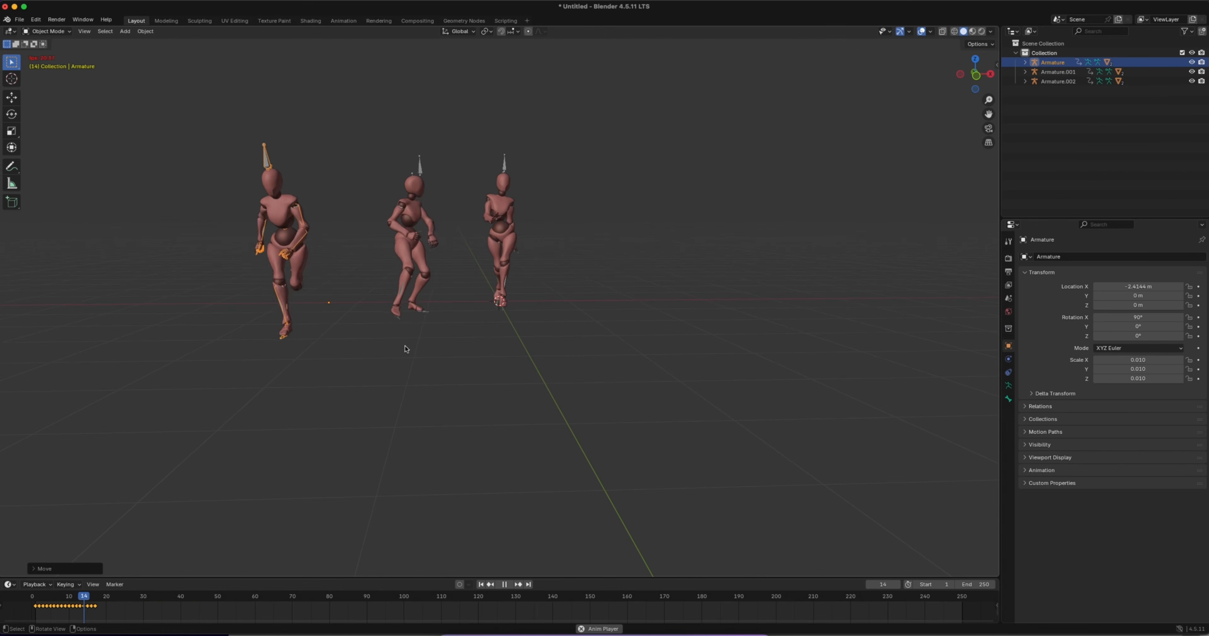
{"action": "key", "text": "space"}
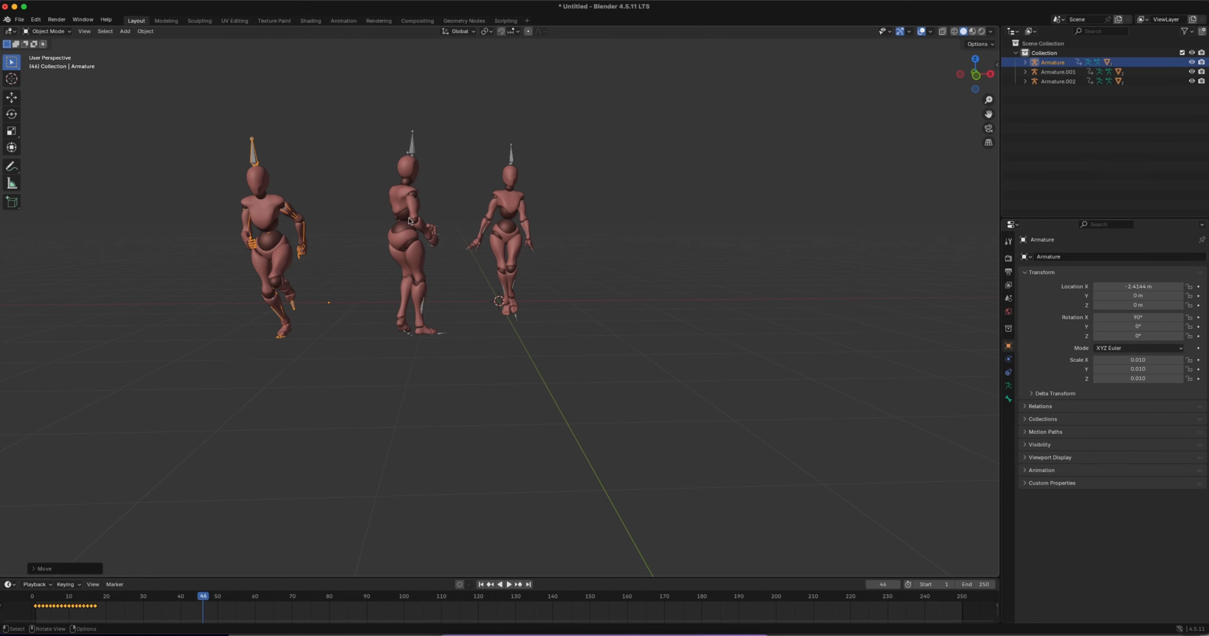
Rearrange the characters along X, placing Armature.001 at about -2.25 m and the running Armature between it and the walking one.
{"action": "key", "text": "g"}
{"action": "key", "text": "x"}
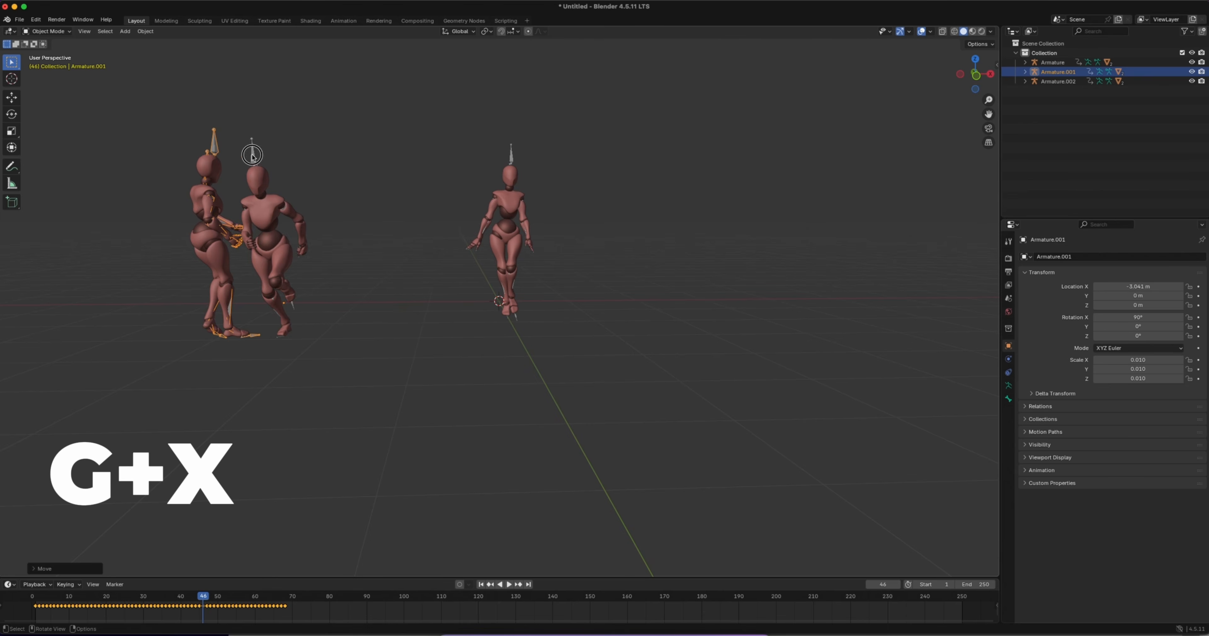
{"action": "left_click", "coordinate": [516, 195]}
{"action": "left_click", "coordinate": [218, 225]}
{"action": "key", "text": "g"}
{"action": "key", "text": "x"}
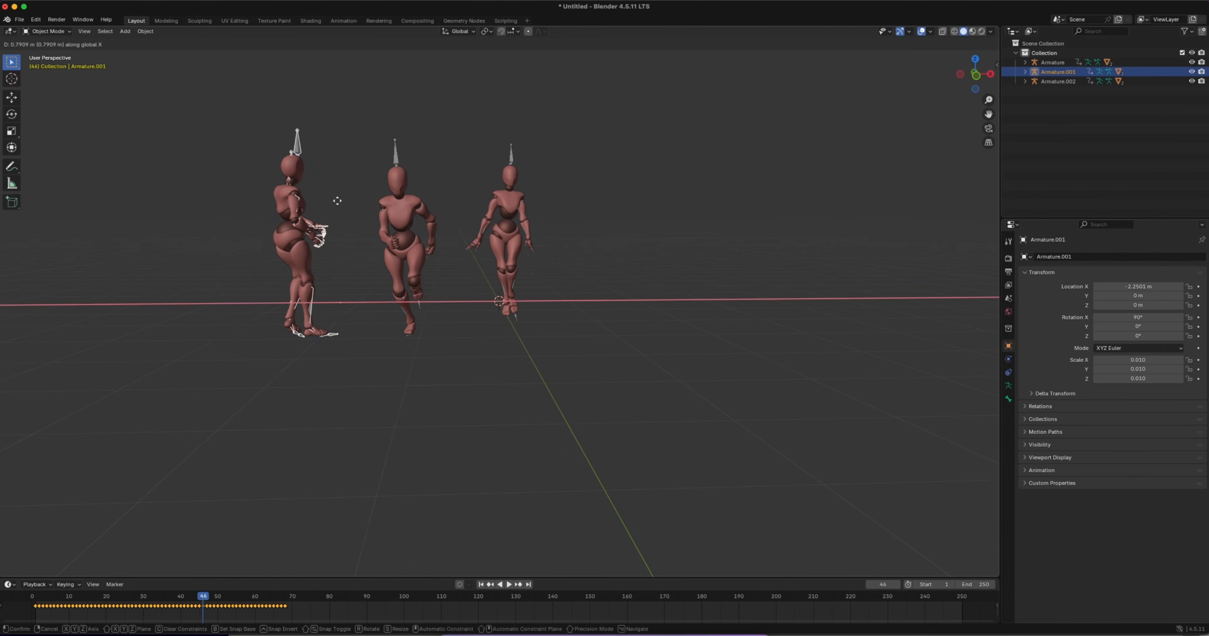
{"action": "left_click", "coordinate": [575, 319]}
{"action": "scroll", "coordinate": [575, 319], "scroll_direction": "down", "scroll_amount": 2}
{"action": "scroll", "coordinate": [575, 319], "scroll_direction": "up", "scroll_amount": 1}
Show the Knit Motion add-on controls, widen their area and load the characters' actions.
{"action": "key", "text": "n"}
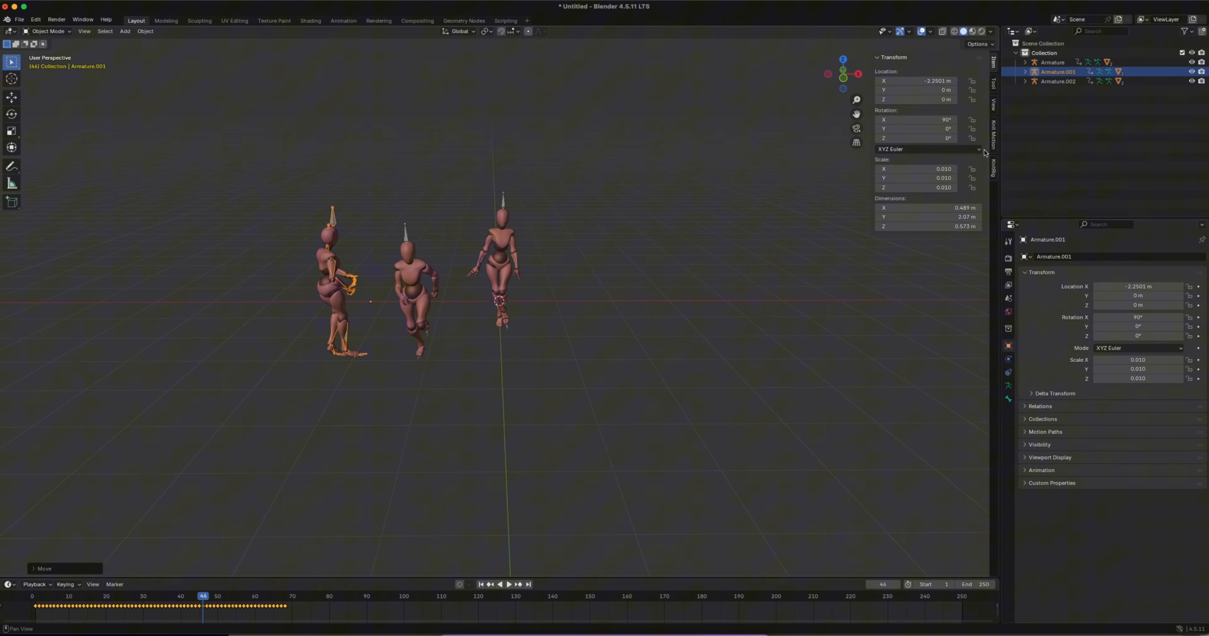
{"action": "left_click", "coordinate": [993, 137]}
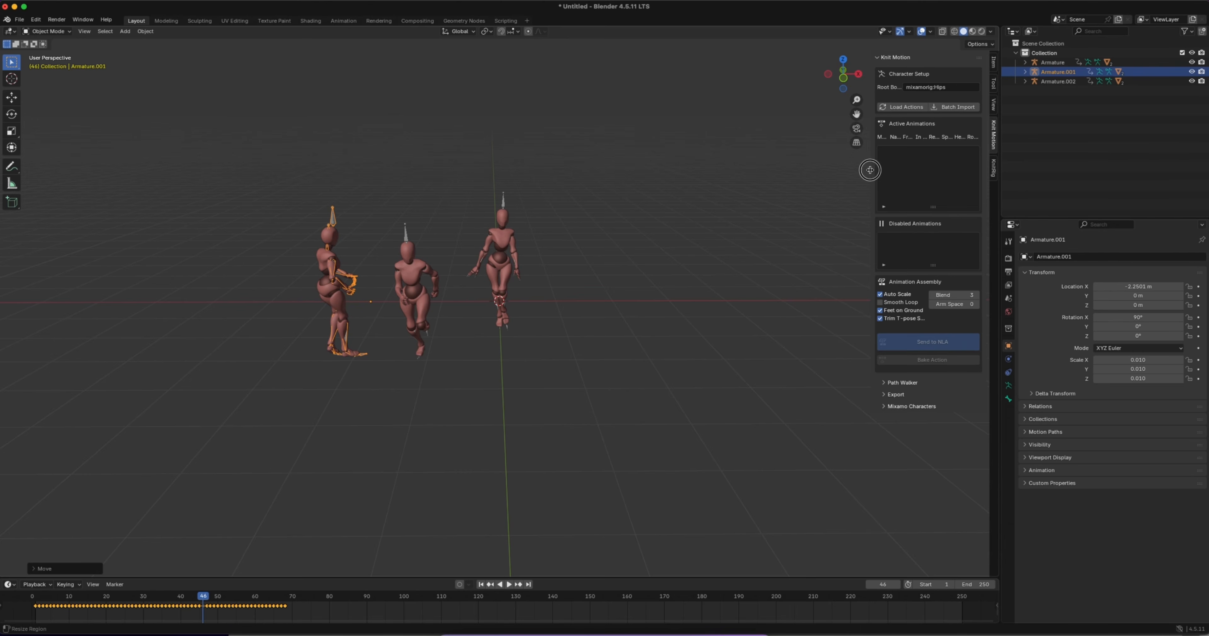
{"action": "left_click_drag", "start_coordinate": [869, 170], "coordinate": [720, 170]}
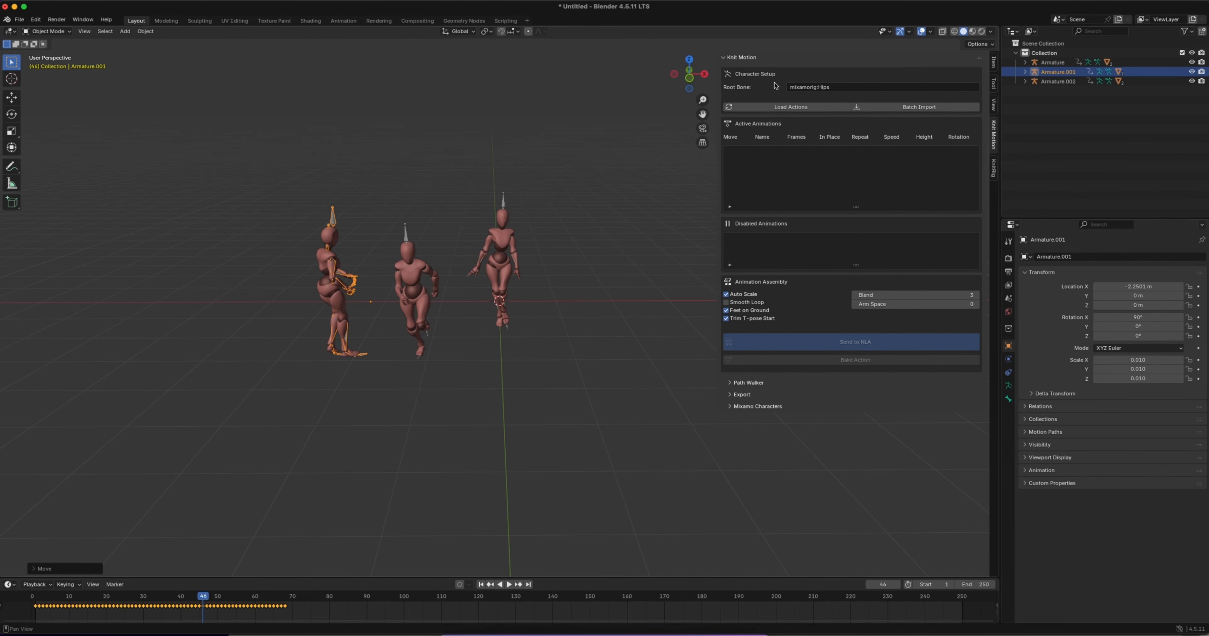
{"action": "left_click", "coordinate": [769, 107]}
Enlarge the Active Animations list and widen the Knit Motion area so the clip columns are readable.
{"action": "left_click_drag", "start_coordinate": [854, 208], "coordinate": [855, 349]}
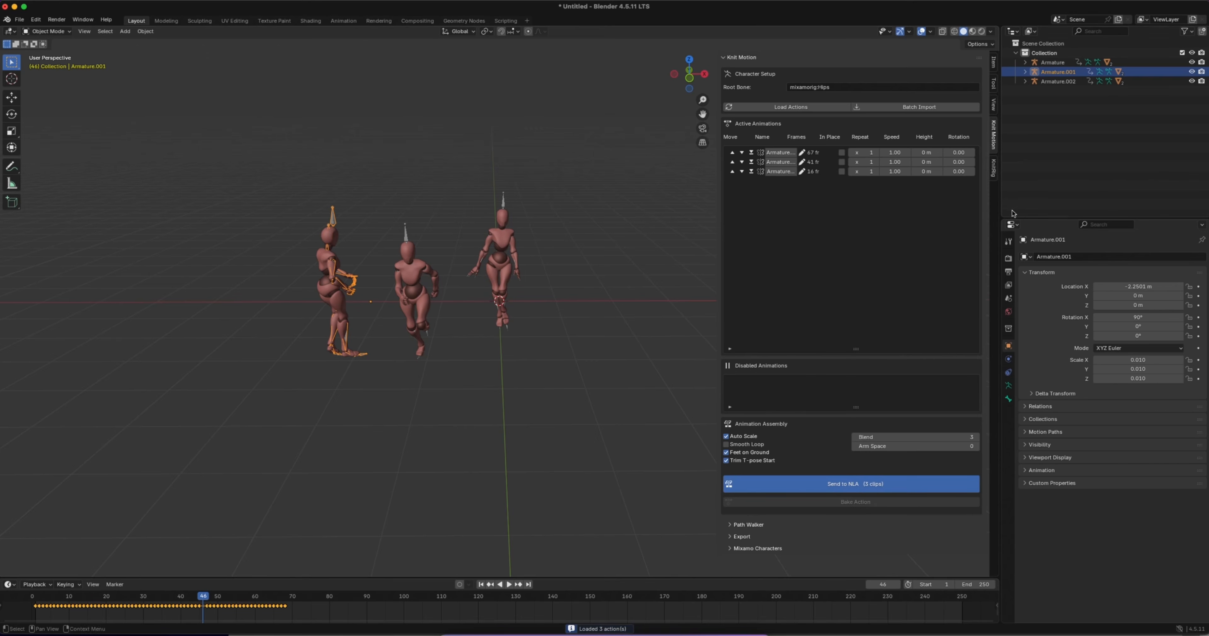
{"action": "left_click_drag", "start_coordinate": [998, 207], "coordinate": [1195, 207]}
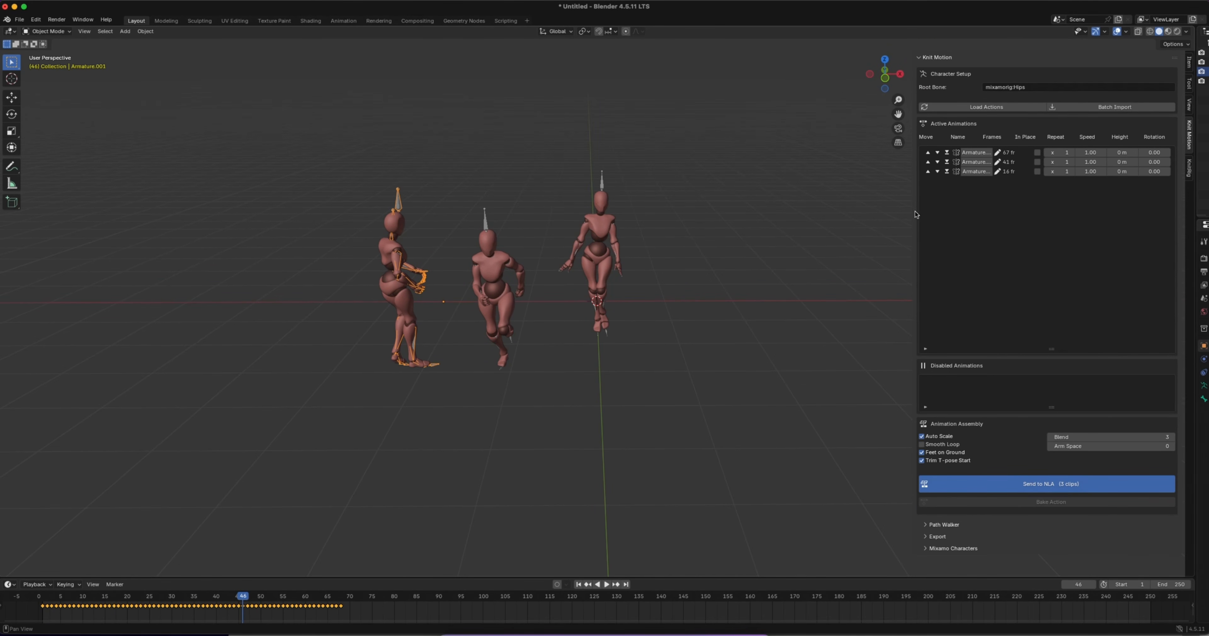
{"action": "left_click_drag", "start_coordinate": [911, 211], "coordinate": [688, 227]}
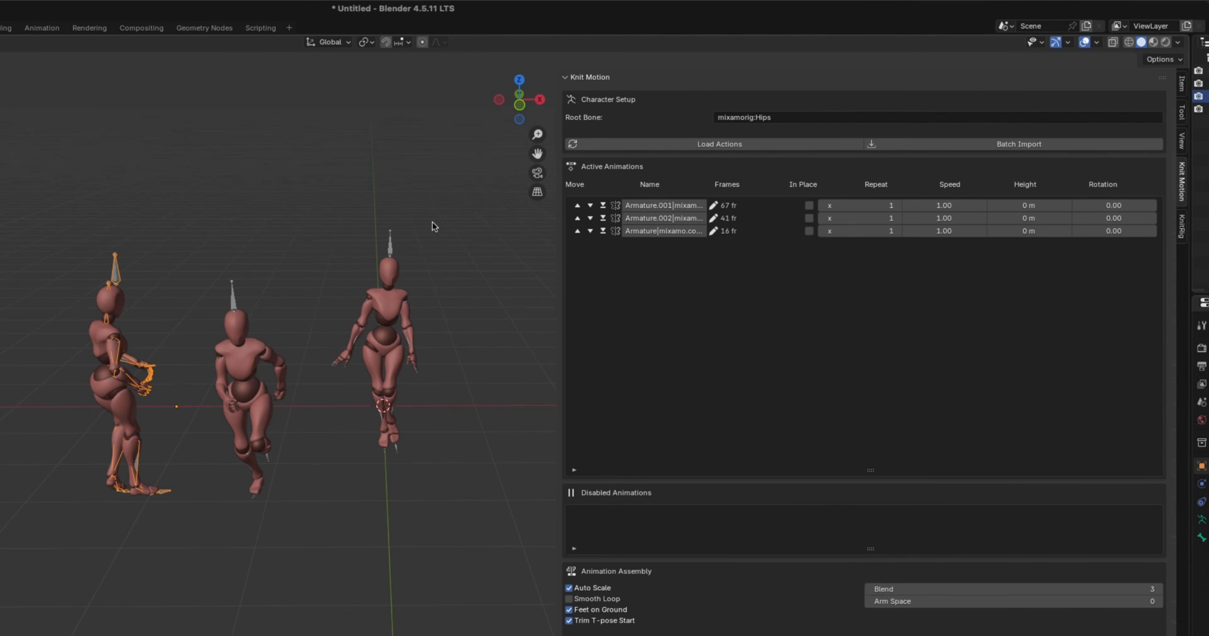
Select the walking, running and look-back characters in turn to check which clip belongs to each.
{"action": "left_click", "coordinate": [389, 243]}
{"action": "left_click", "coordinate": [233, 296]}
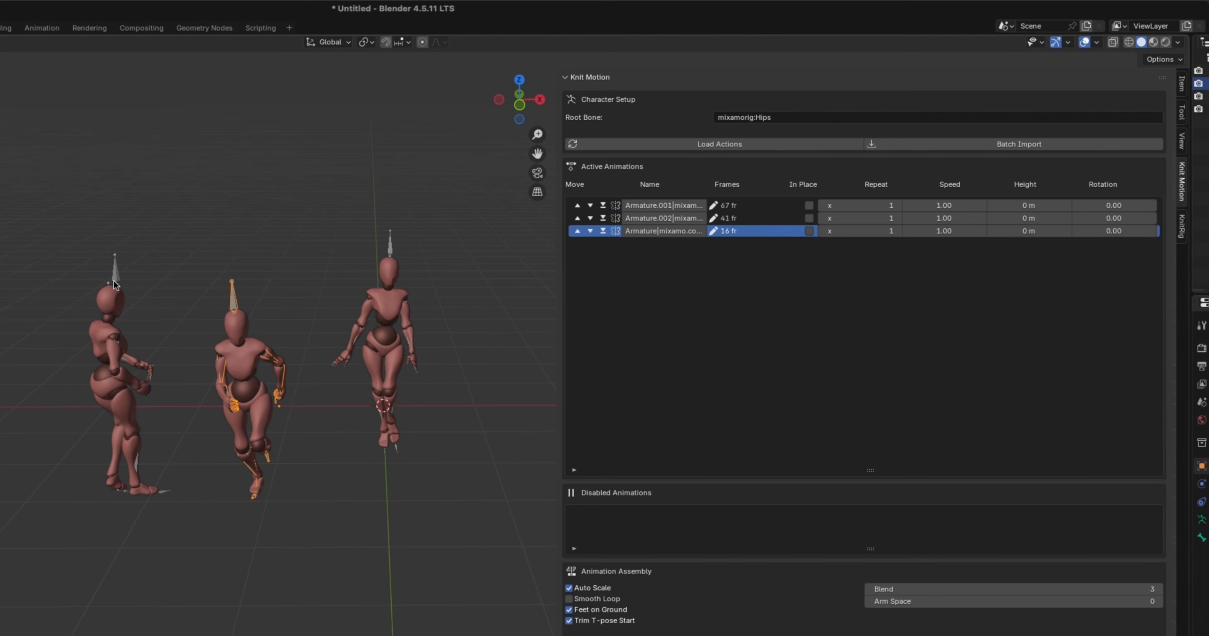
{"action": "left_click", "coordinate": [116, 272]}
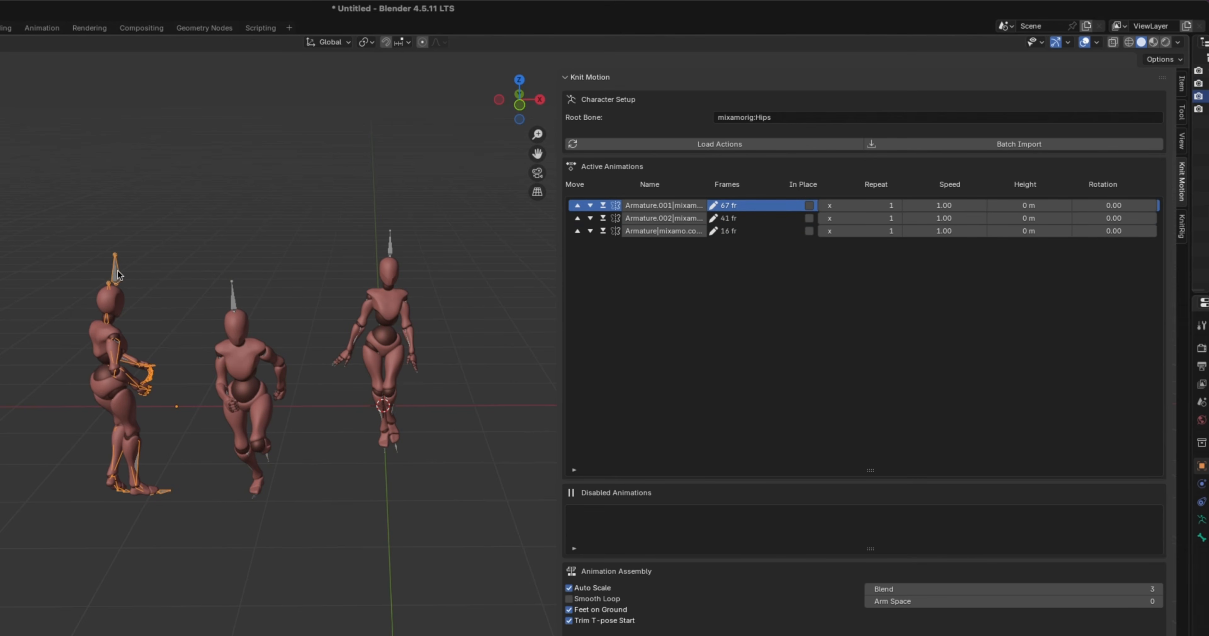
Move the walking character's clip to the first place in Active Animations and rename it 1-walk.
{"action": "left_click", "coordinate": [392, 243]}
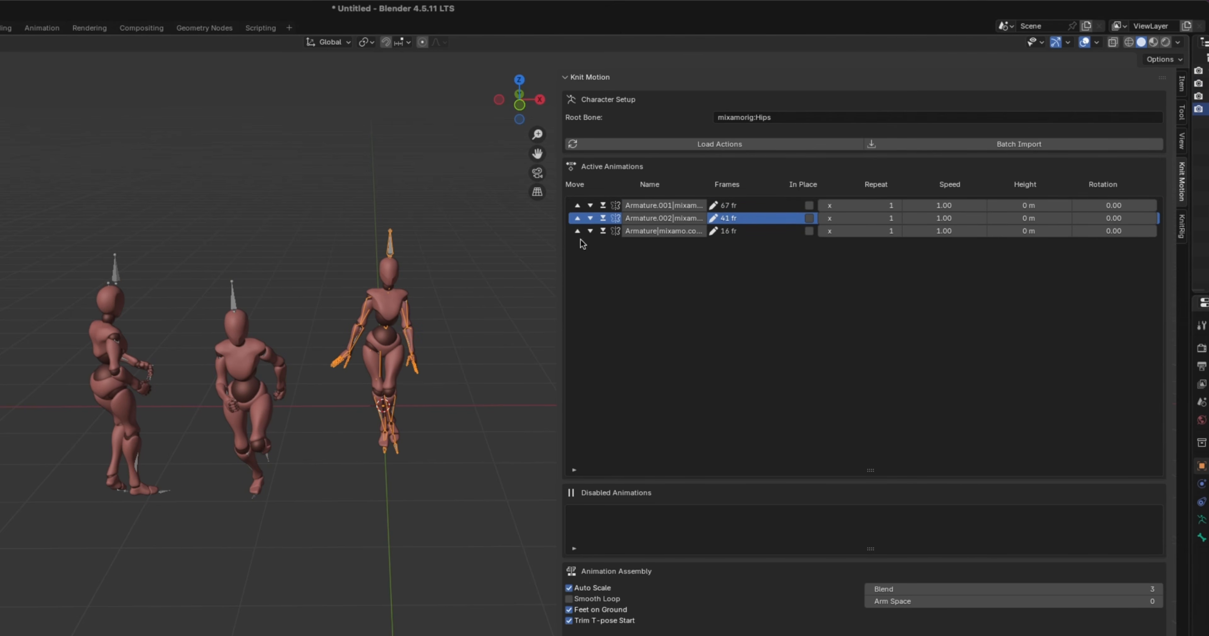
{"action": "left_click", "coordinate": [577, 218]}
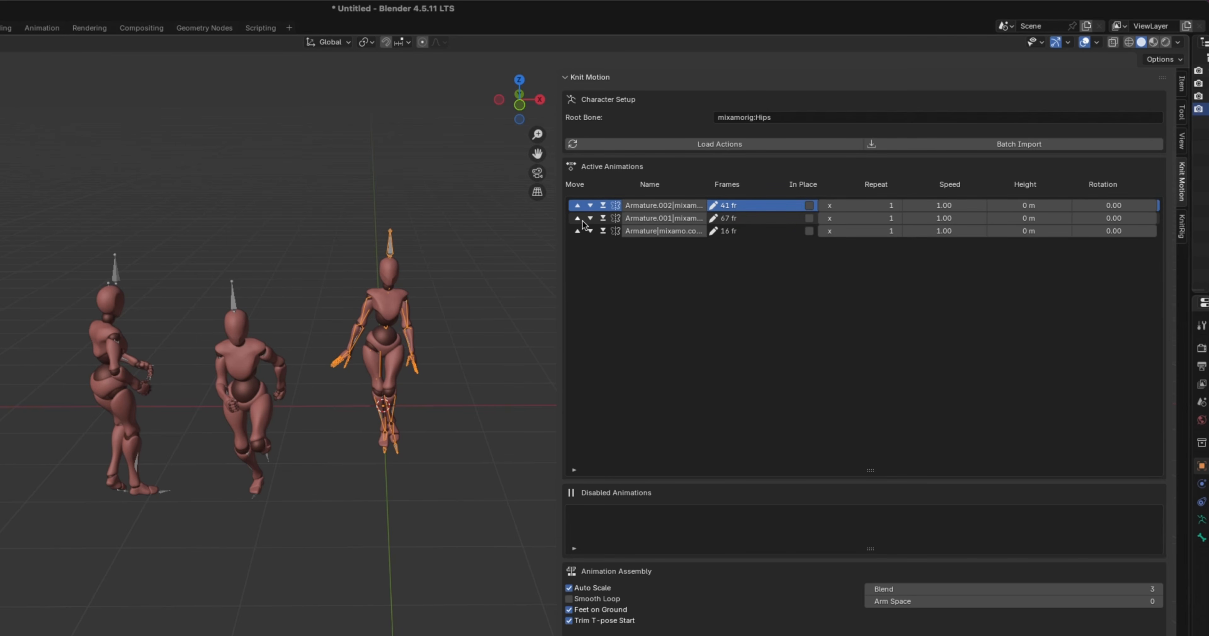
{"action": "left_click", "coordinate": [713, 205]}
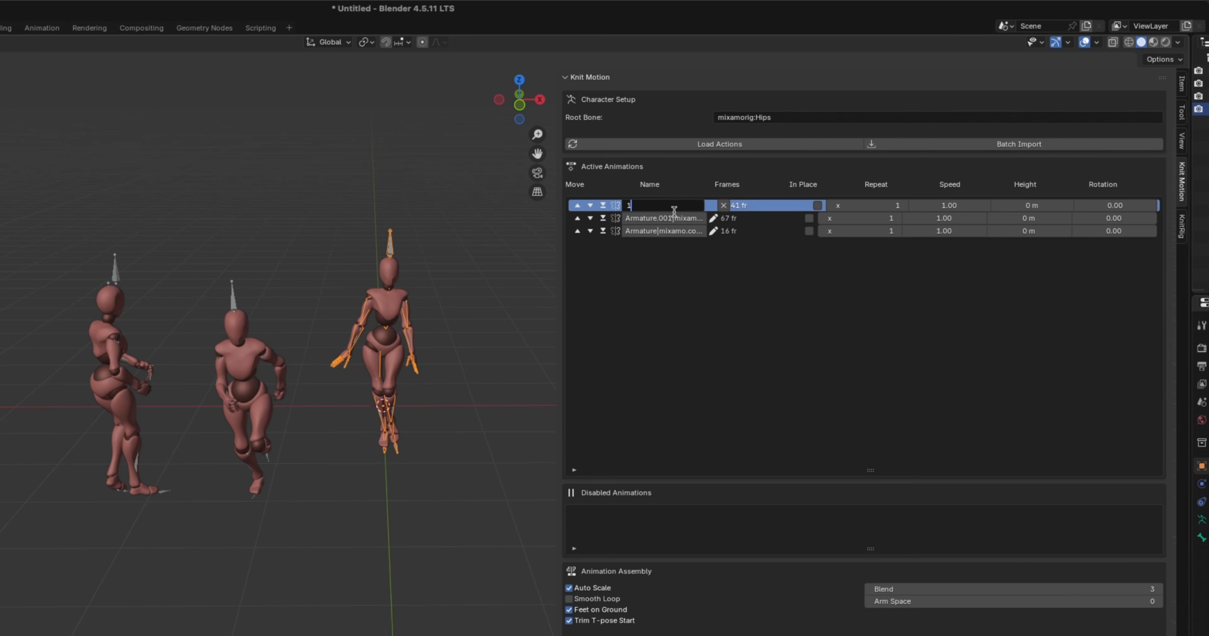
{"action": "key", "text": "Return"}
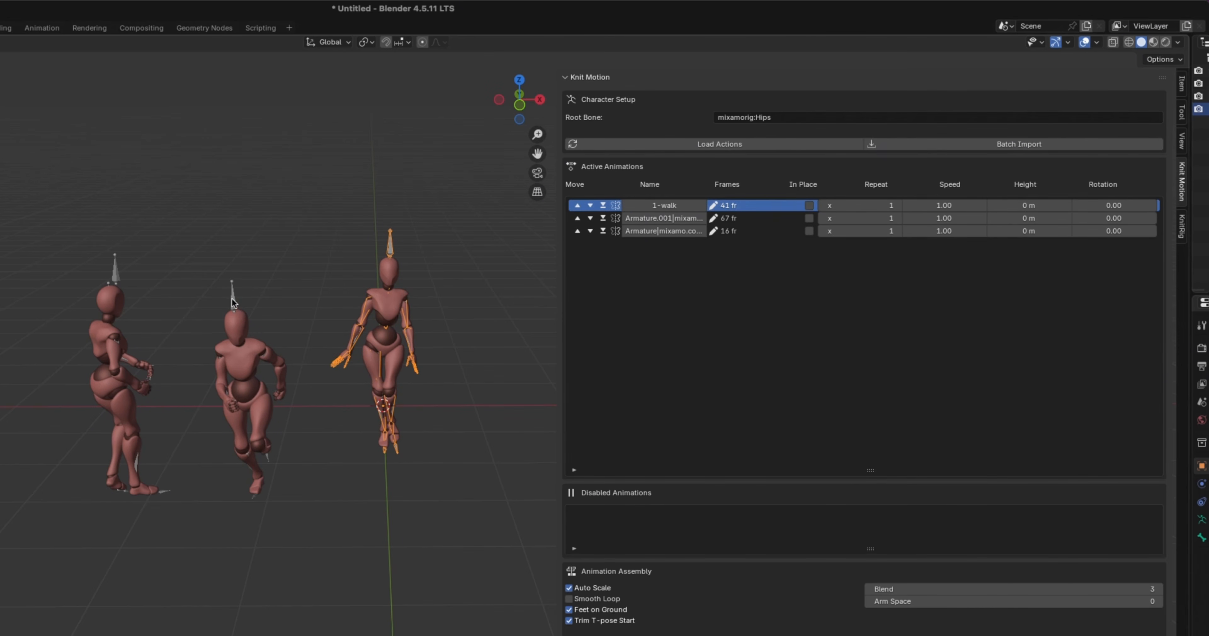
Move the running character's clip up to second place in Active Animations and rename it 2-Run.
{"action": "left_click", "coordinate": [591, 230]}
{"action": "left_click", "coordinate": [577, 230]}
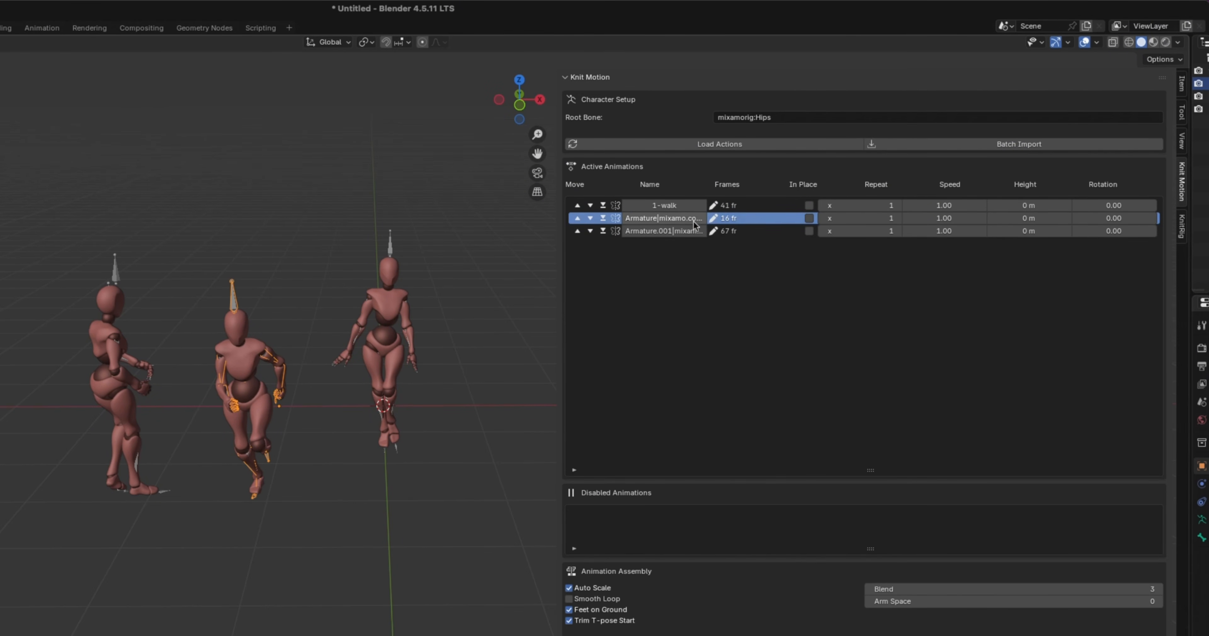
{"action": "left_click", "coordinate": [713, 218]}
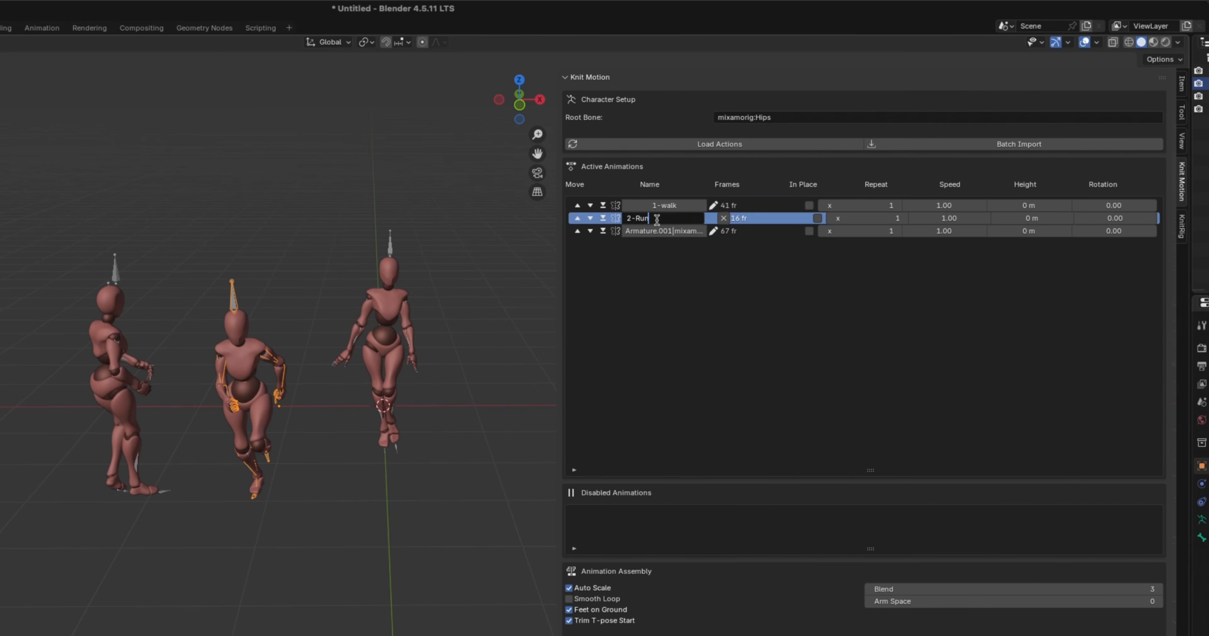
{"action": "left_click", "coordinate": [710, 218]}
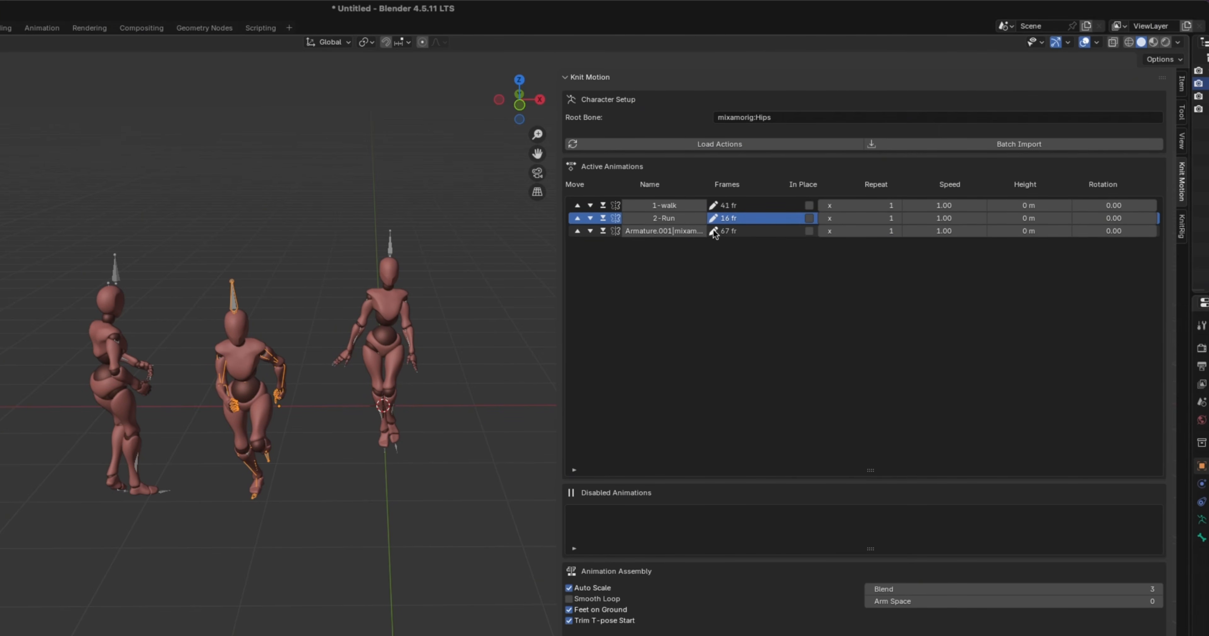
Rename the third clip in Active Animations as 3-Look Back.
{"action": "left_click", "coordinate": [662, 231]}
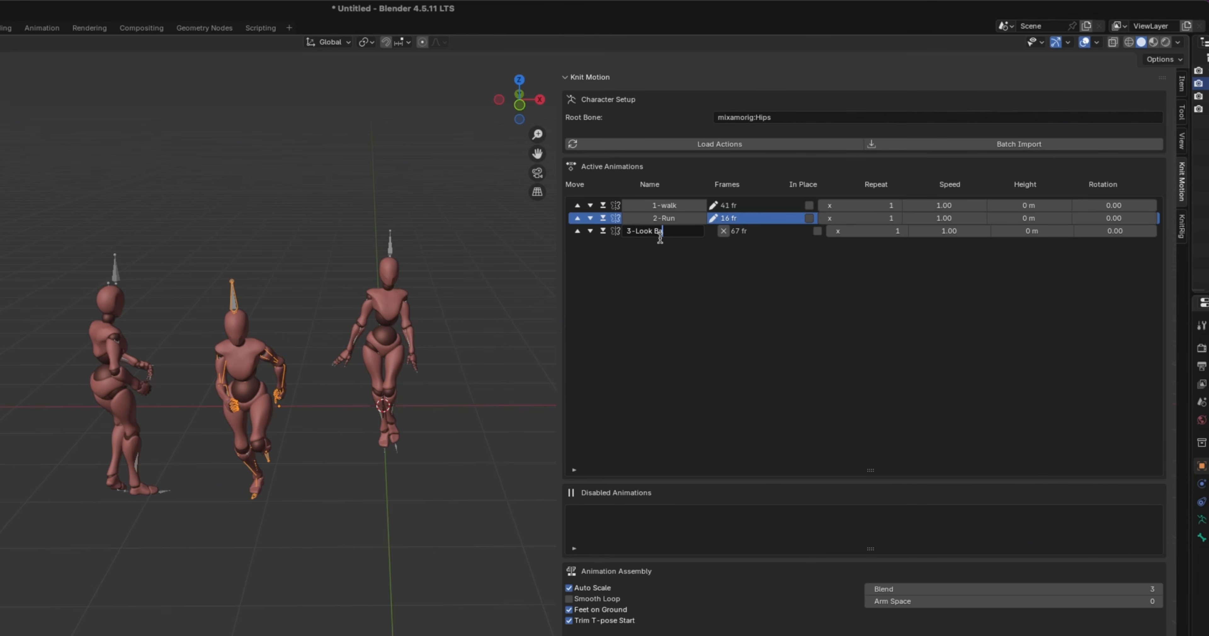
{"action": "type", "text": "3-Look Back"}
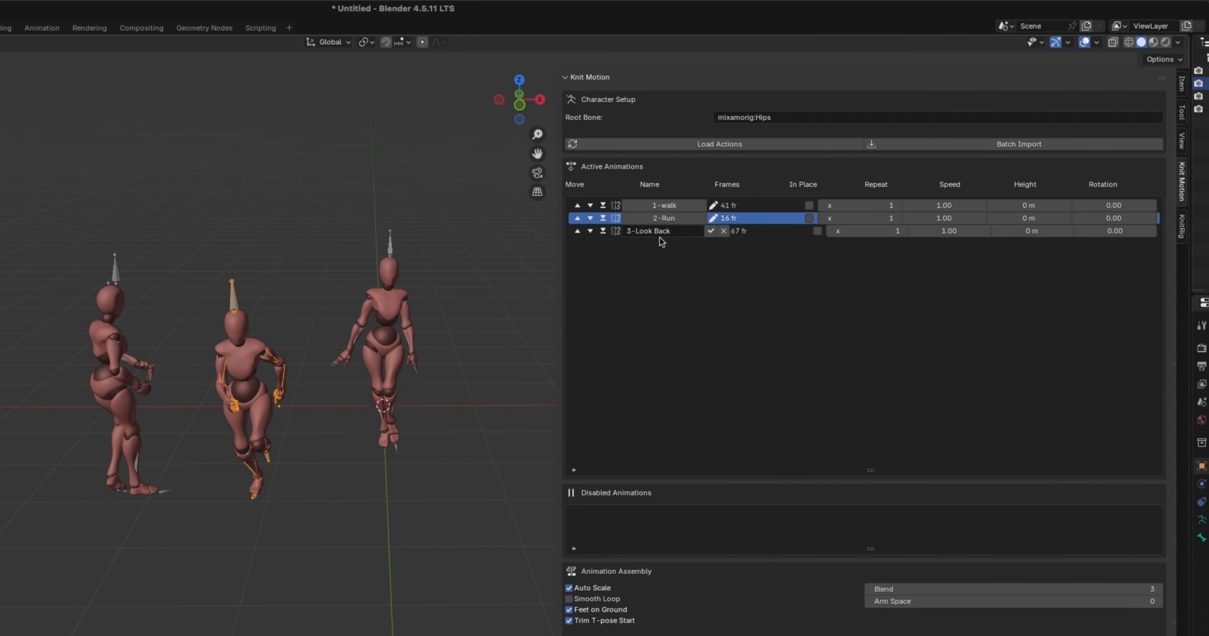
{"action": "left_click", "coordinate": [710, 231]}
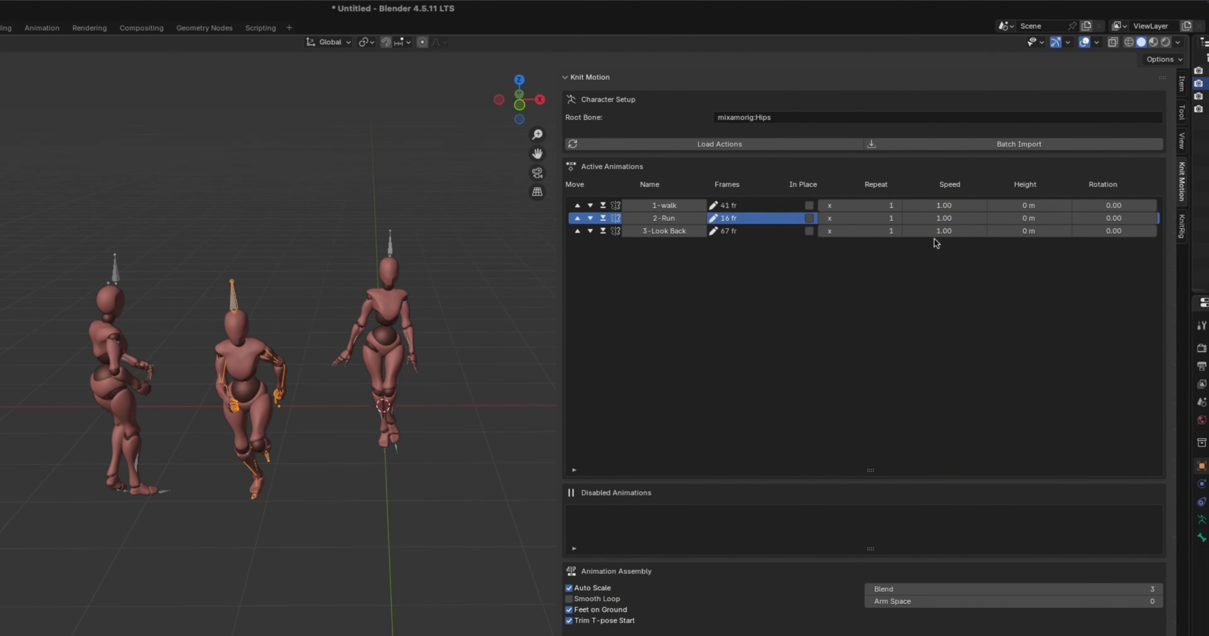
Select the running and look-back characters together and move them far along negative X, away from the walking character.
{"action": "left_click", "coordinate": [391, 243]}
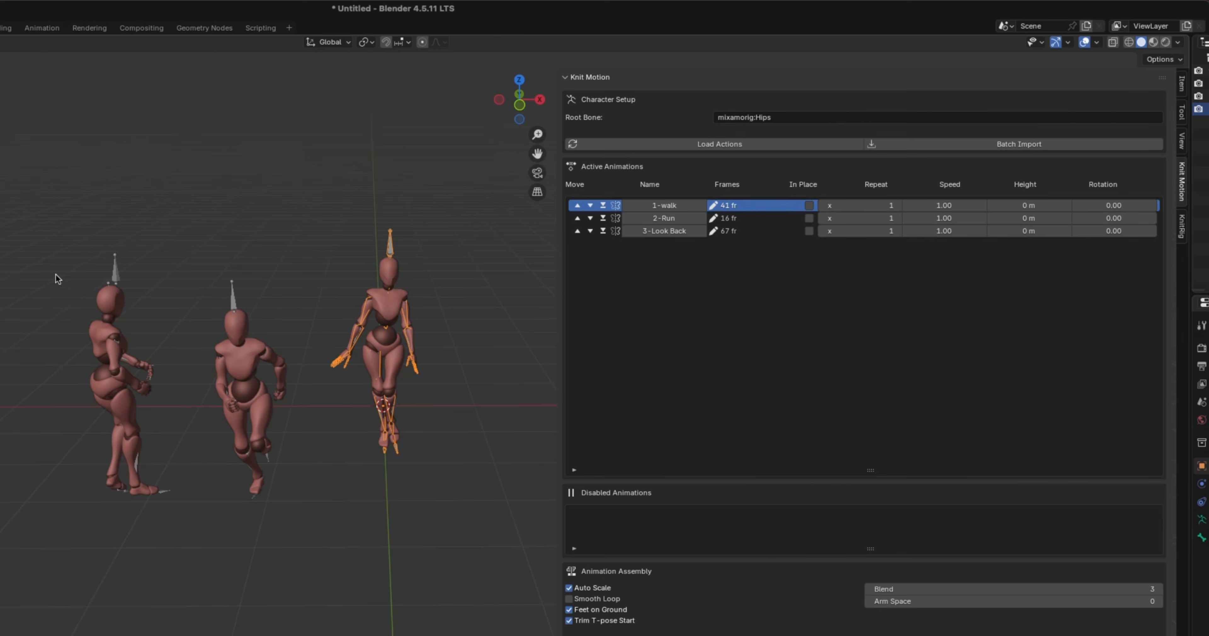
{"action": "left_click_drag", "start_coordinate": [51, 235], "coordinate": [299, 596]}
{"action": "key", "text": "g"}
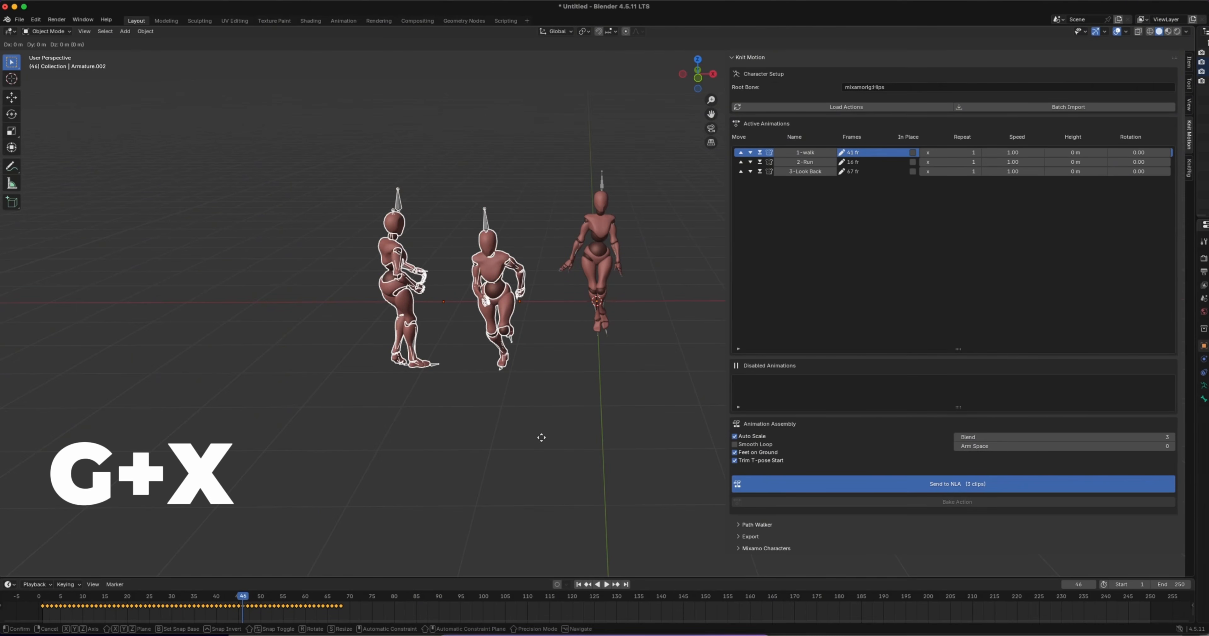
{"action": "key", "text": "x"}
{"action": "left_click", "coordinate": [98, 399]}
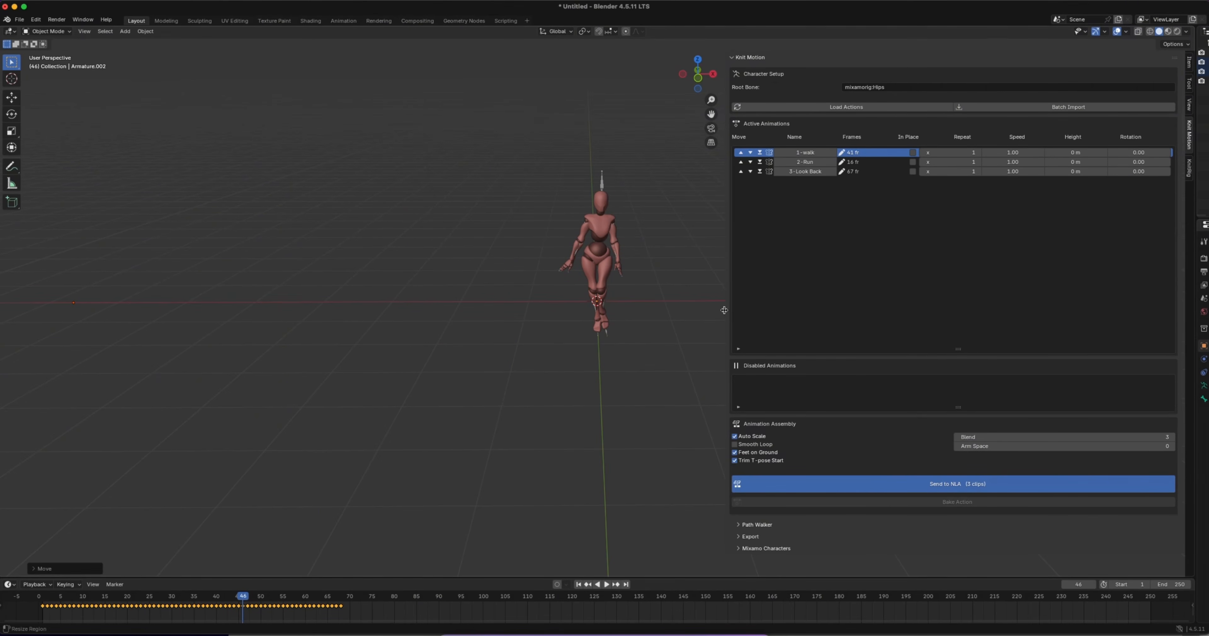
Select the walking armature and move the 2-Run and 3-Look Back clips to Disabled Animations, enlarging that list to fit them.
{"action": "left_click_drag", "start_coordinate": [724, 310], "coordinate": [852, 310]}
{"action": "left_click", "coordinate": [604, 177]}
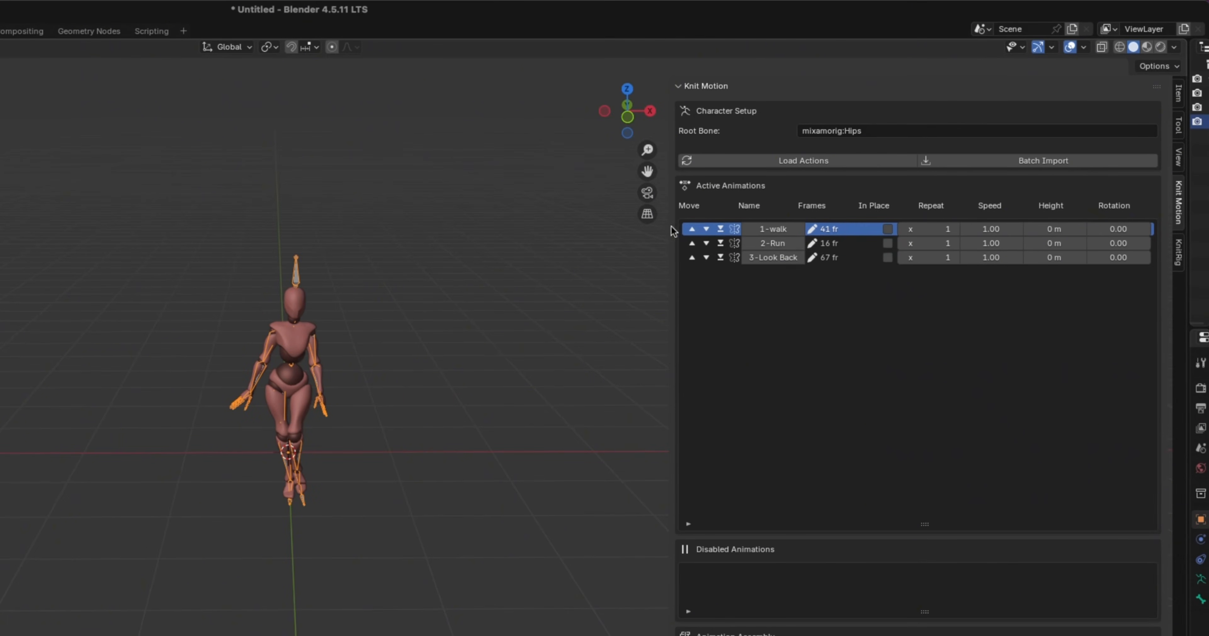
{"action": "left_click", "coordinate": [721, 244]}
{"action": "left_click", "coordinate": [721, 244]}
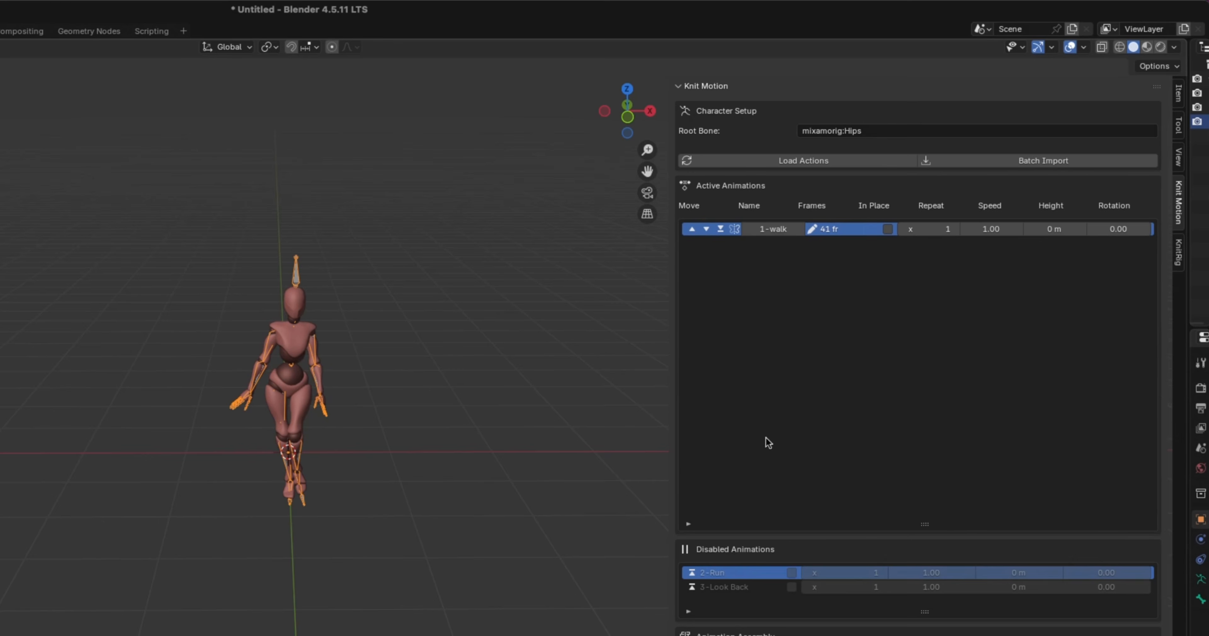
{"action": "left_click_drag", "start_coordinate": [926, 612], "coordinate": [926, 634]}
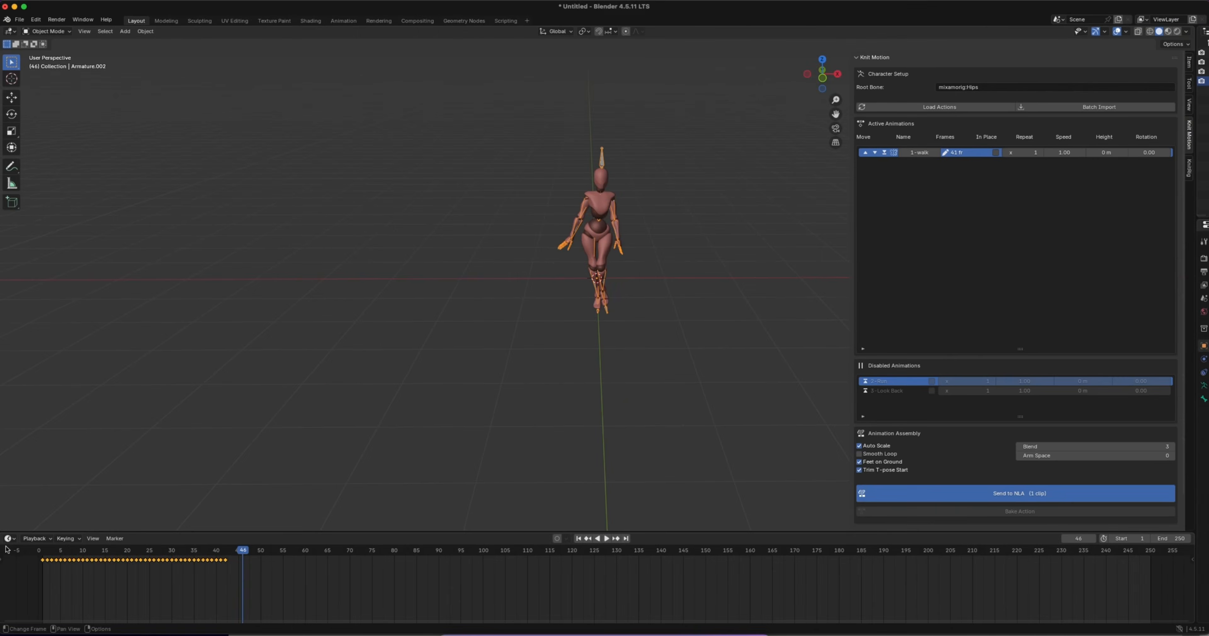
Switch the timeline area to the Nonlinear Animation editor and move the playhead to frame 1.
{"action": "left_click", "coordinate": [8, 538]}
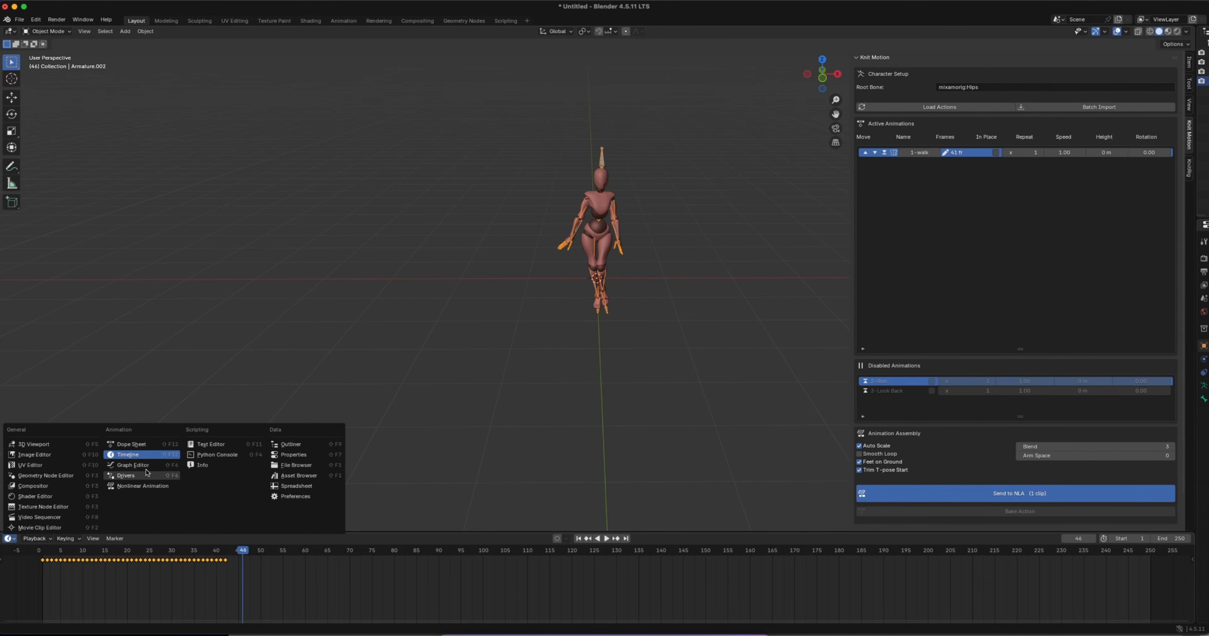
{"action": "left_click", "coordinate": [146, 485]}
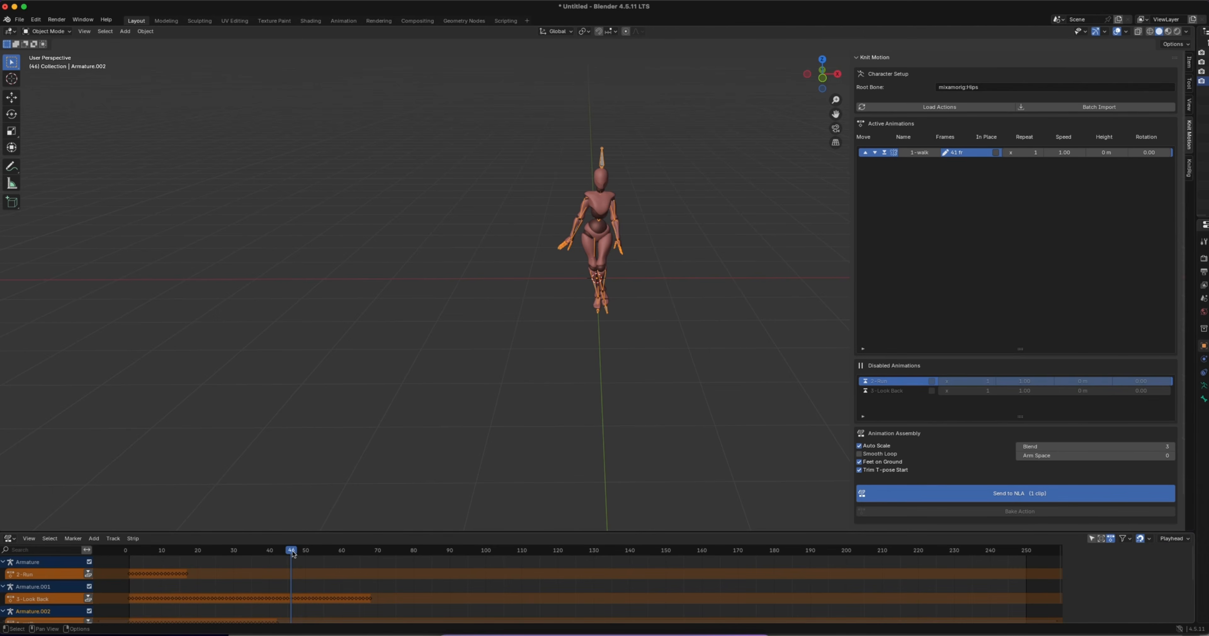
{"action": "left_click_drag", "start_coordinate": [292, 554], "coordinate": [116, 558]}
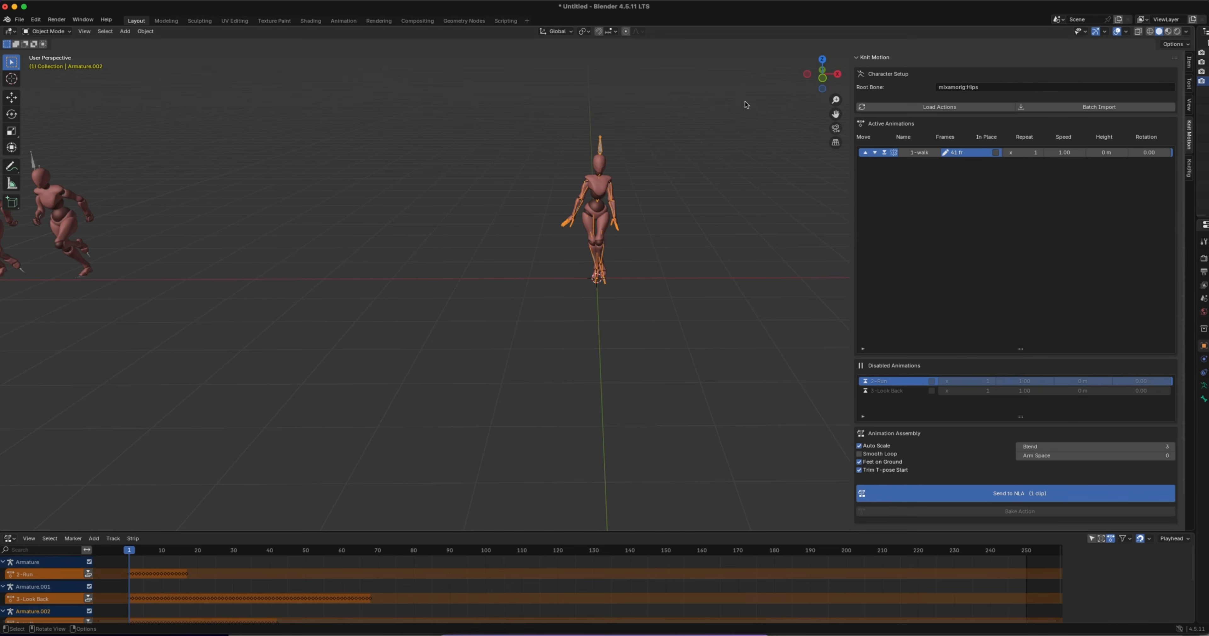
Turn on In Place for the 1-walk clip, send it to the NLA and play it from the side.
{"action": "left_click", "coordinate": [996, 153]}
{"action": "left_click", "coordinate": [982, 488]}
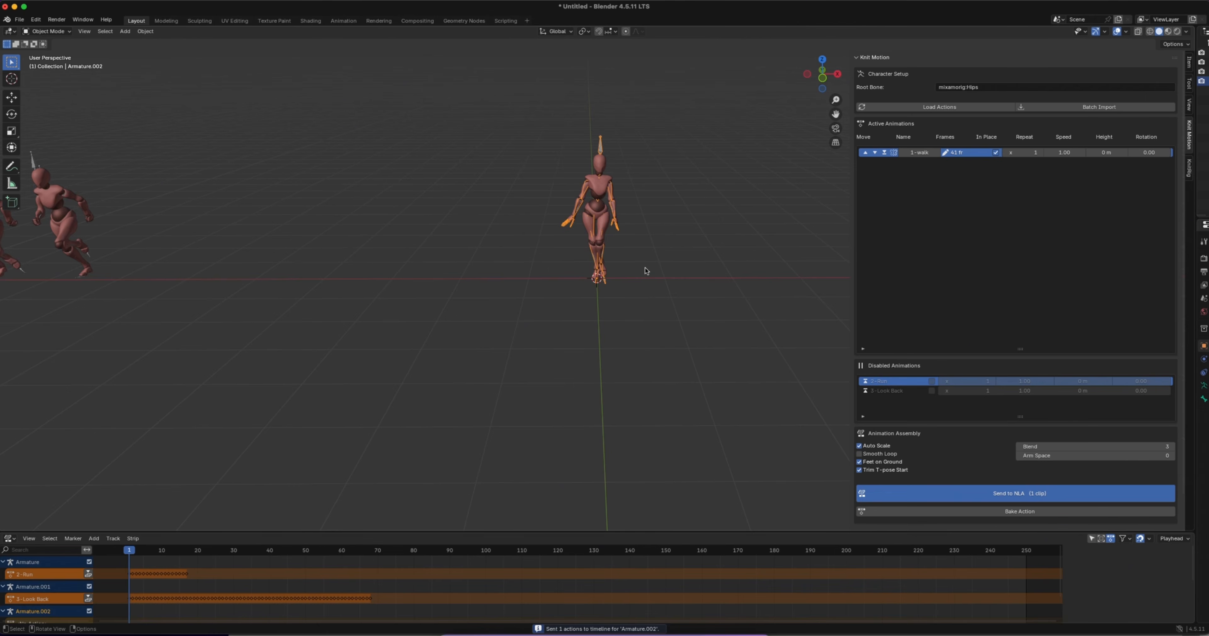
{"action": "key", "text": "space"}
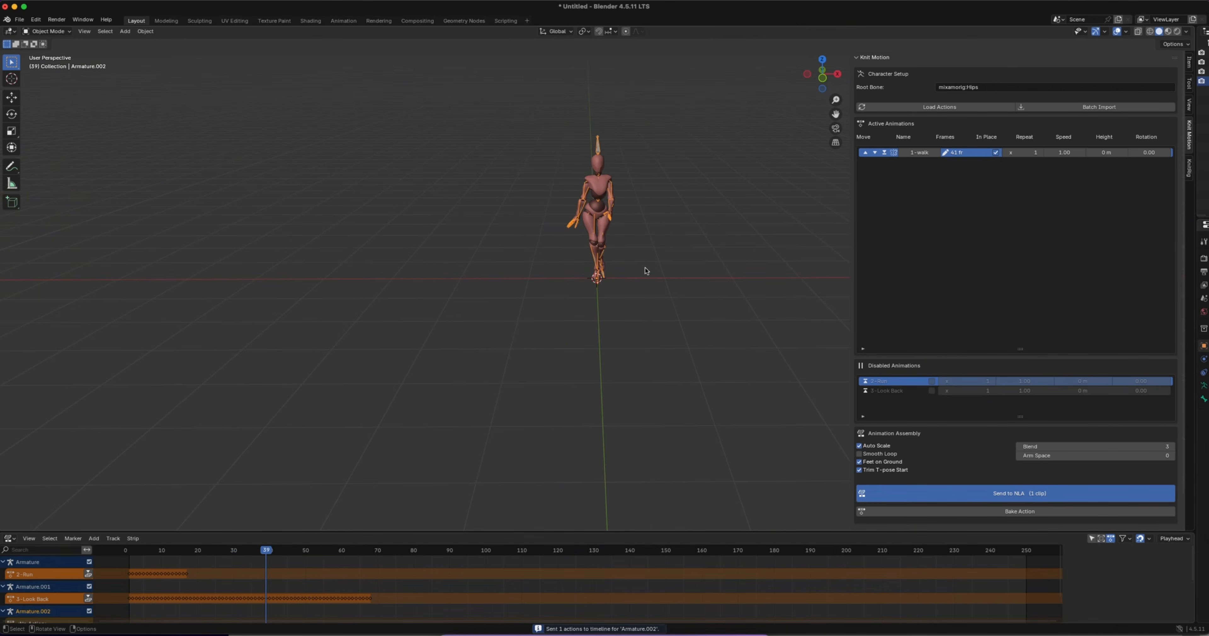
{"action": "middle_click_drag", "start_coordinate": [561, 261], "coordinate": [628, 267]}
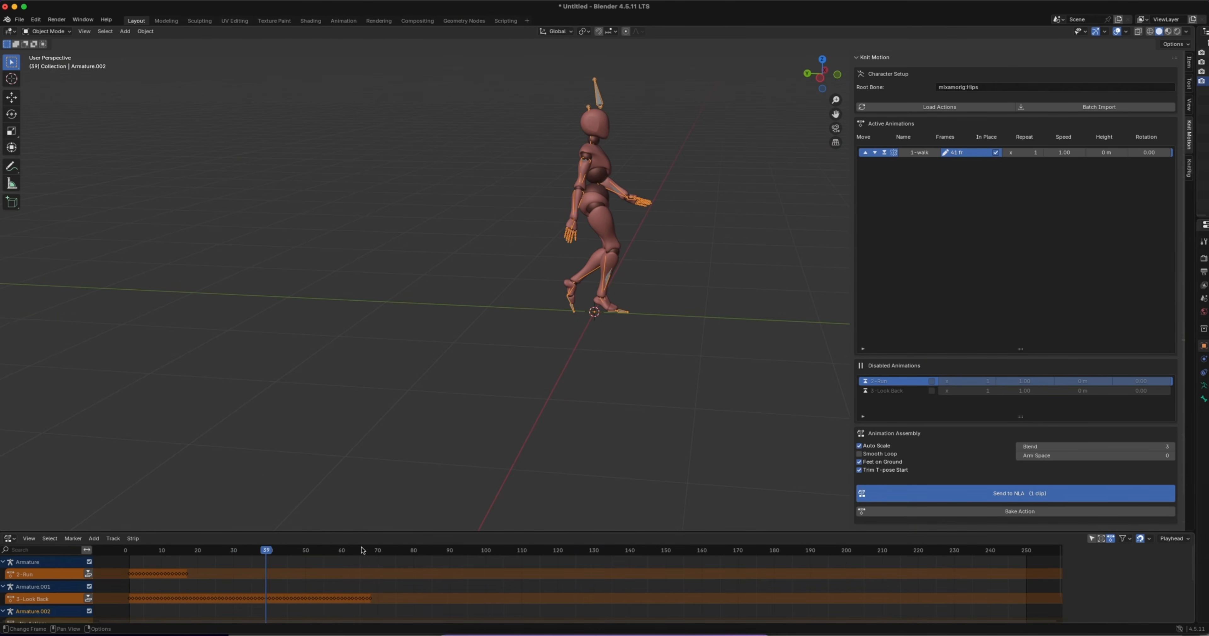
{"action": "key", "text": "space"}
{"action": "left_click_drag", "start_coordinate": [335, 553], "coordinate": [149, 550]}
{"action": "key", "text": "space"}
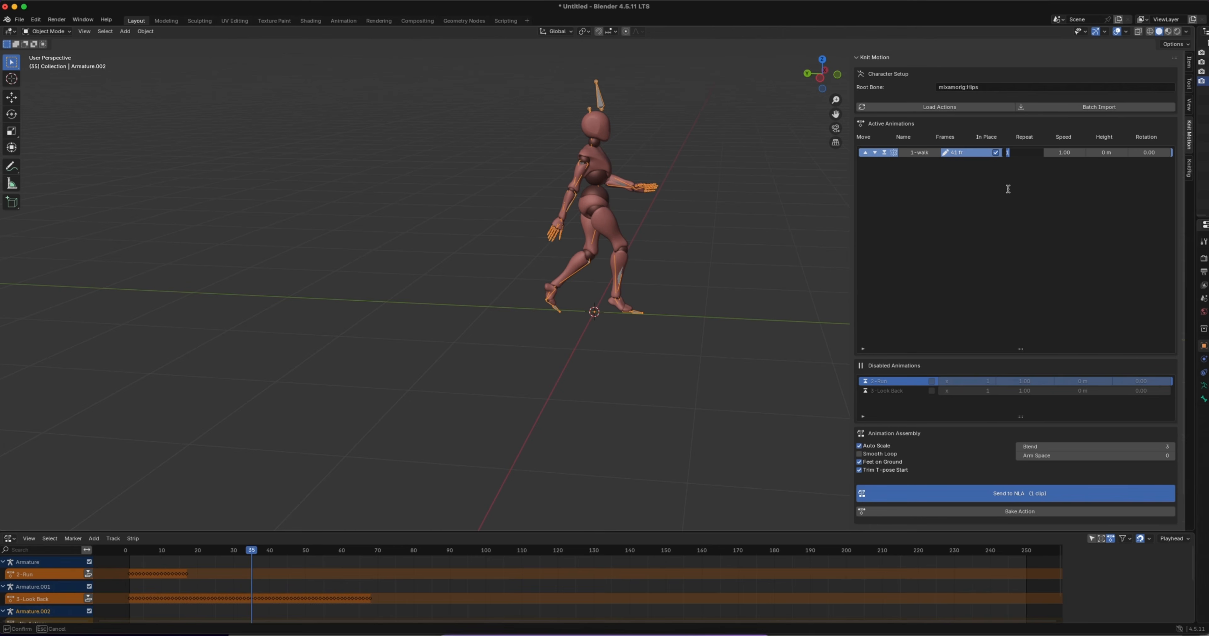
Set the 1-walk clip's repeat to 10, resend it to the NLA and play the repeated strips in an enlarged NLA editor.
{"action": "type", "text": "0"}
{"action": "key", "text": "Return"}
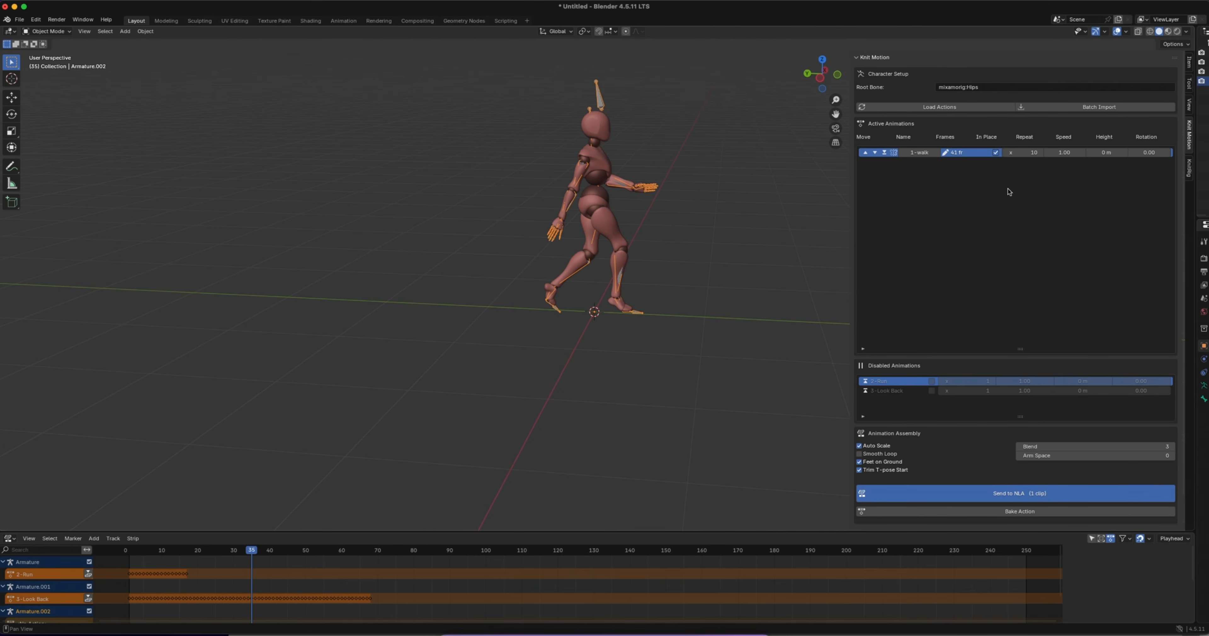
{"action": "left_click", "coordinate": [1001, 495]}
{"action": "left_click_drag", "start_coordinate": [427, 532], "coordinate": [428, 414]}
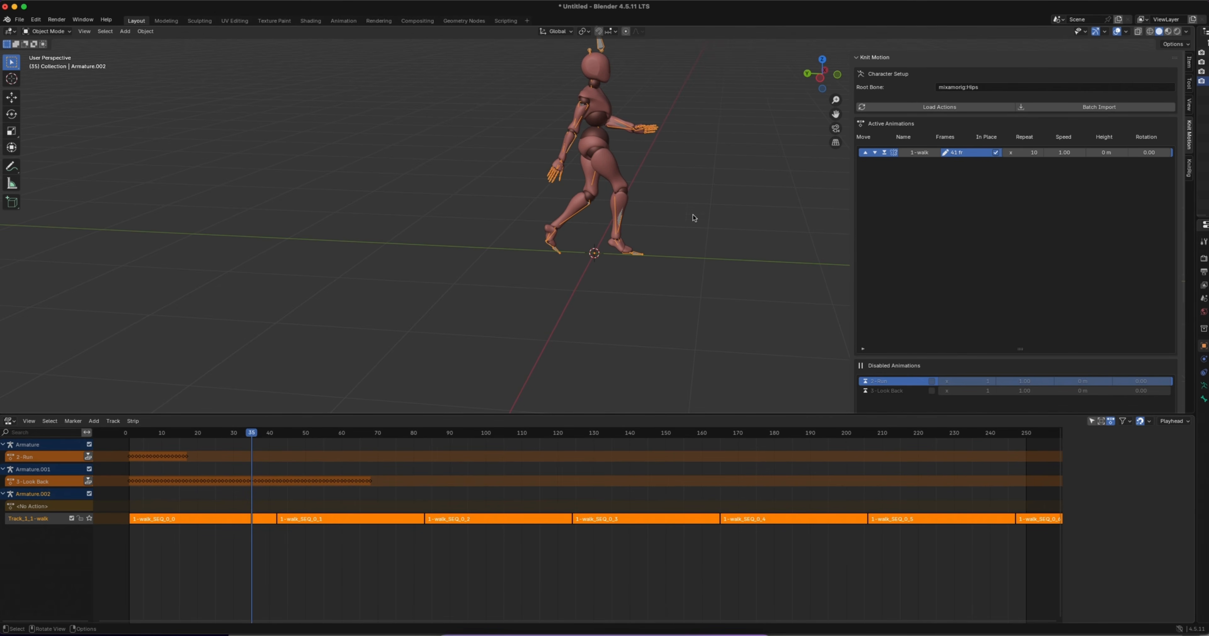
{"action": "middle_click_drag", "start_coordinate": [692, 215], "coordinate": [693, 216]}
{"action": "scroll", "coordinate": [685, 206], "scroll_direction": "up", "scroll_amount": 4, "text": "shift"}
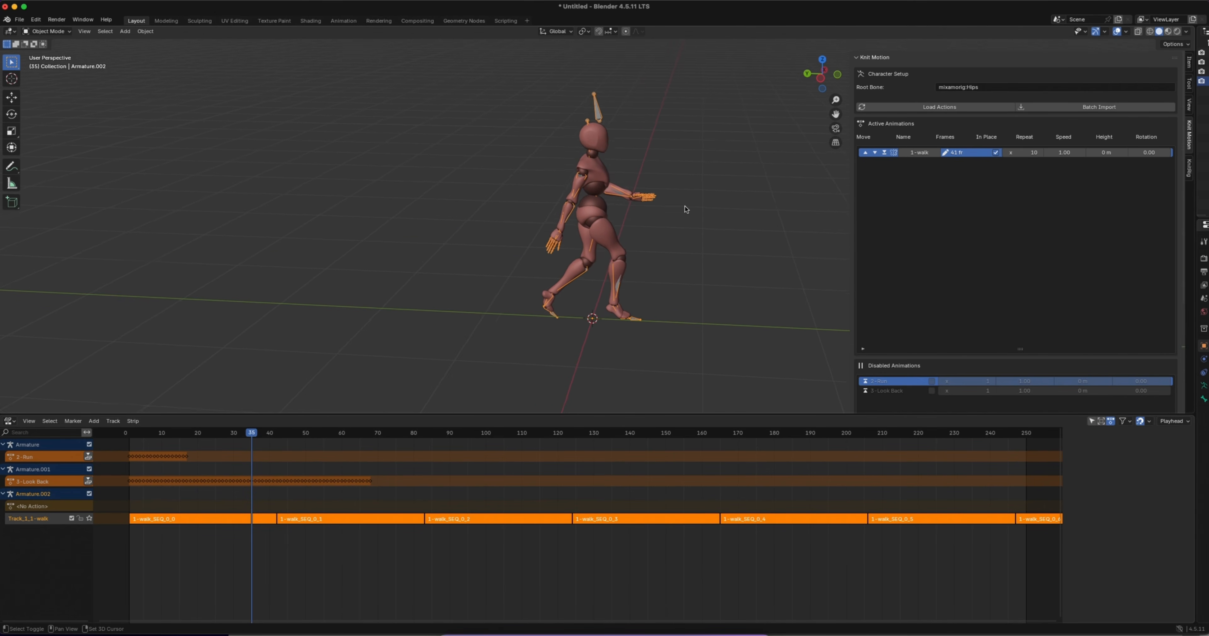
{"action": "key", "text": "space"}
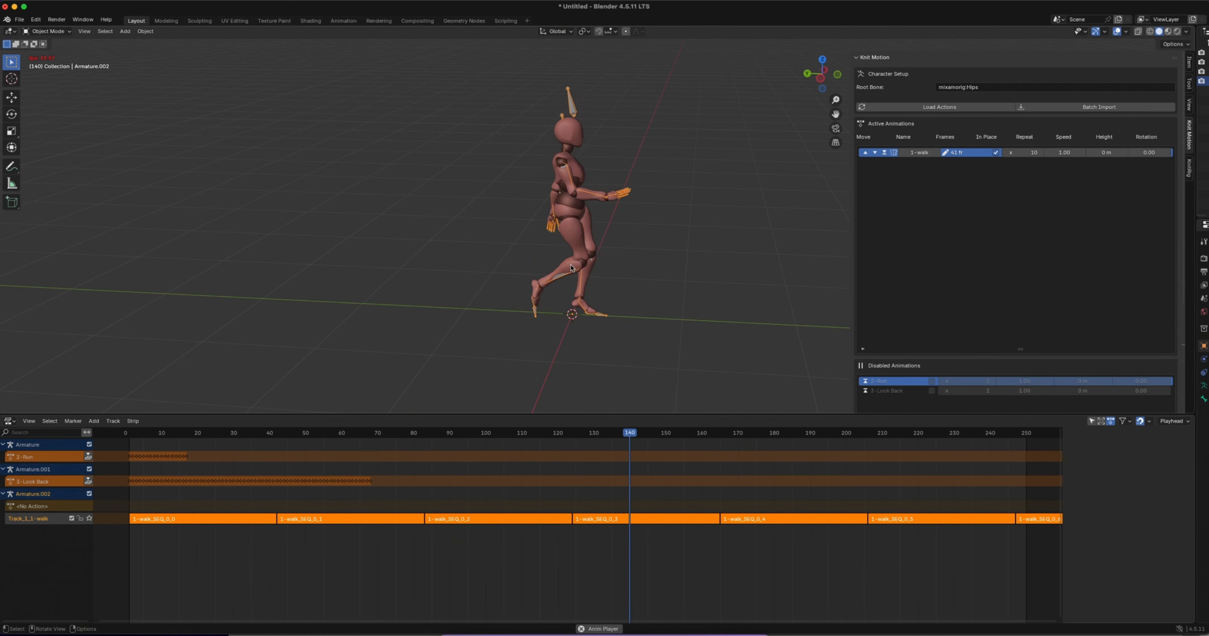
{"action": "key", "text": "space"}
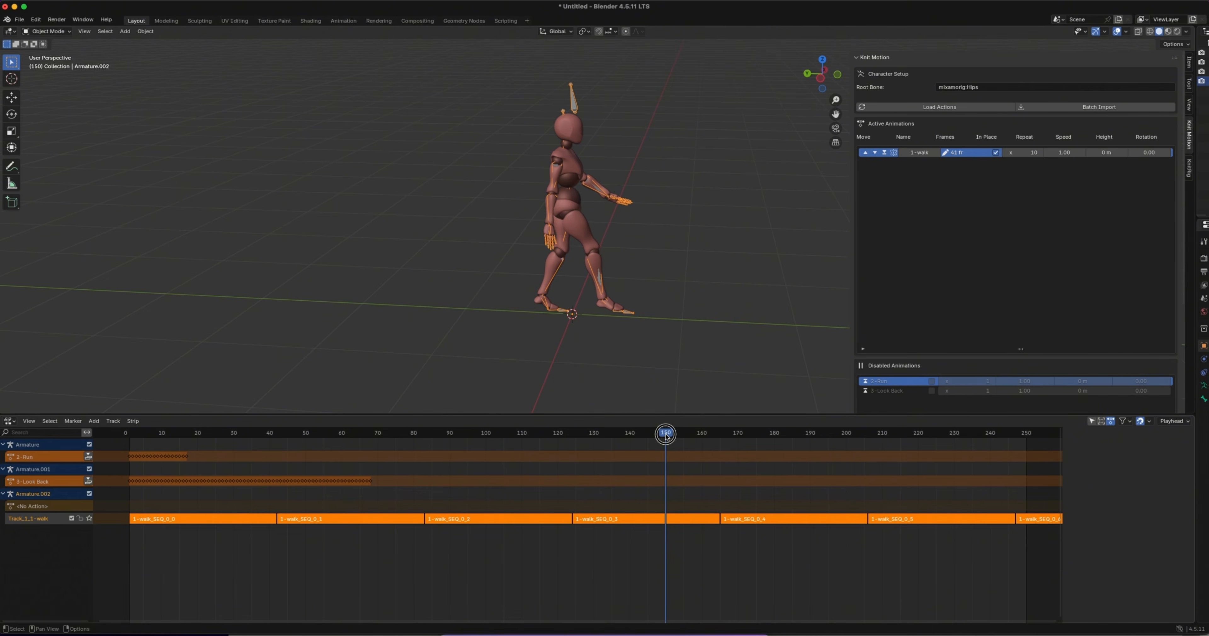
{"action": "left_click_drag", "start_coordinate": [666, 436], "coordinate": [701, 438]}
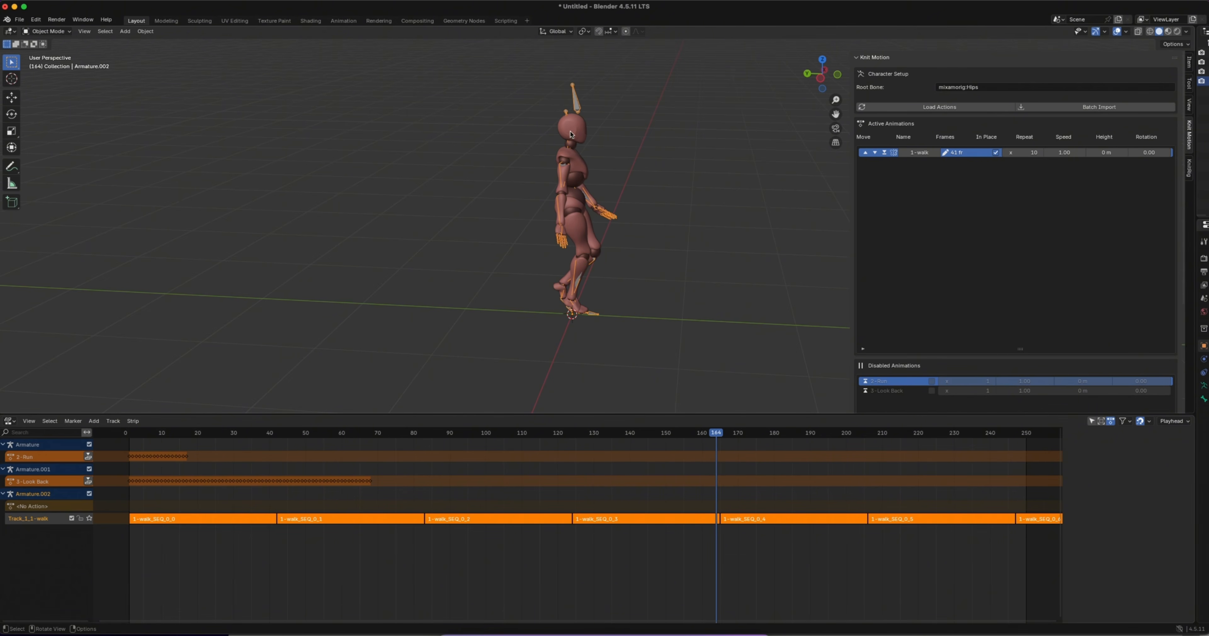
Enable Smooth Loop in Animation Assembly, resend the walk clip to the NLA and play the repeated walk from several angles.
{"action": "scroll", "coordinate": [992, 318], "scroll_direction": "down", "scroll_amount": 5}
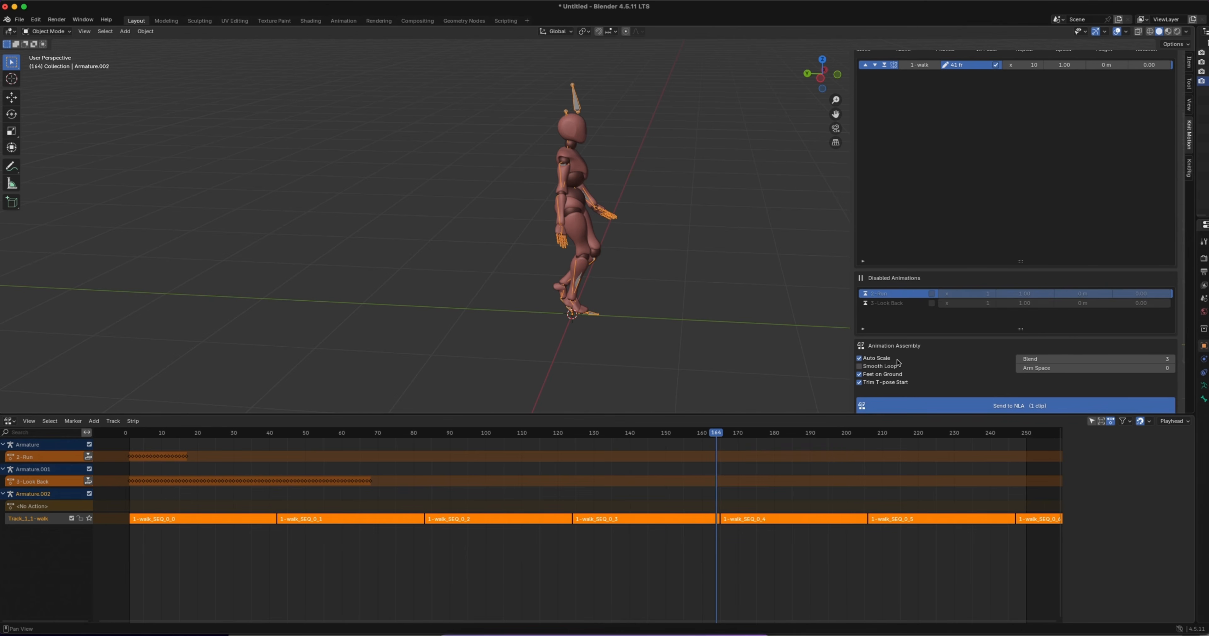
{"action": "left_click", "coordinate": [859, 366]}
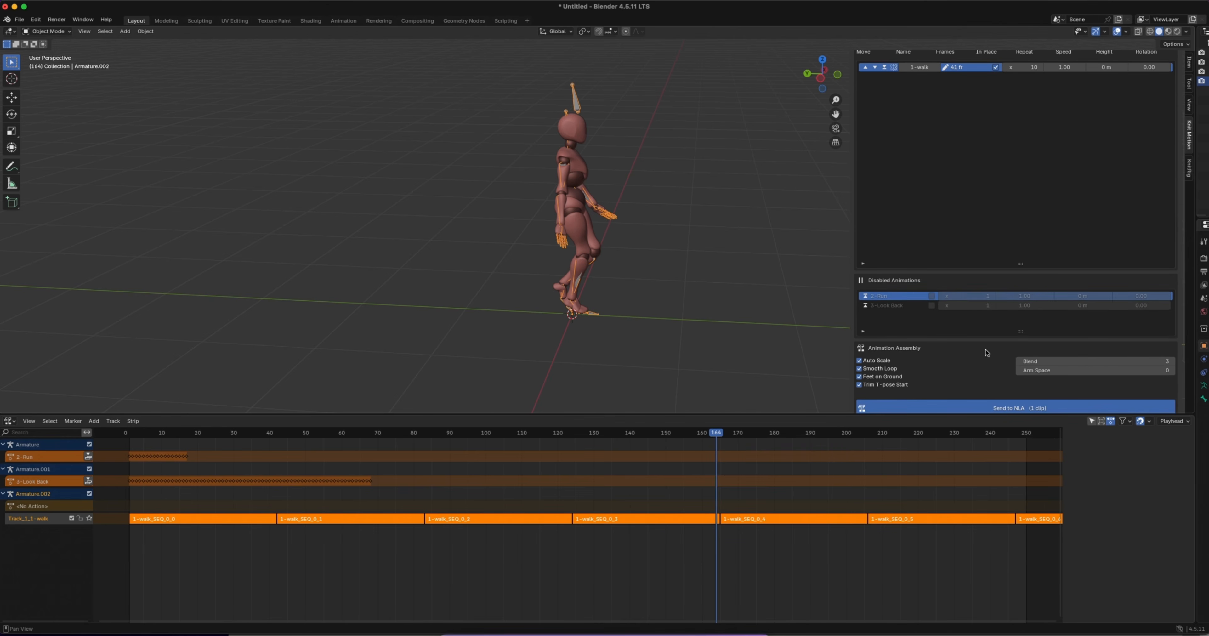
{"action": "left_click", "coordinate": [978, 406]}
{"action": "left_click_drag", "start_coordinate": [719, 434], "coordinate": [154, 434]}
{"action": "key", "text": "space"}
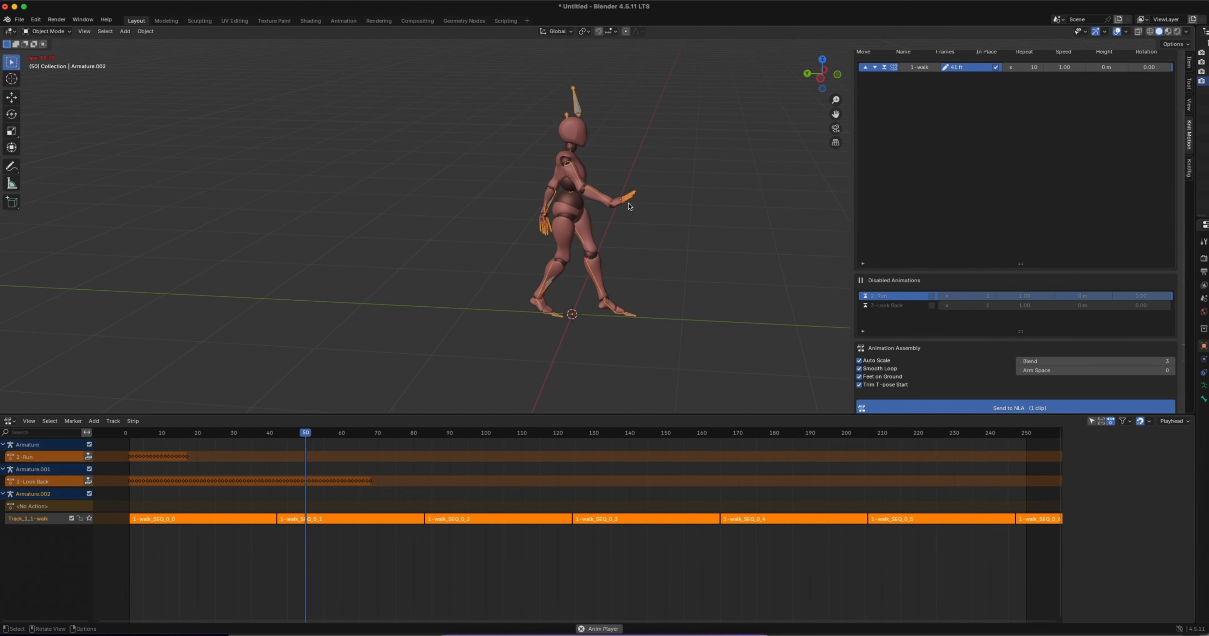
{"action": "middle_click_drag", "start_coordinate": [604, 159], "coordinate": [587, 109], "text": "ctrl"}
{"action": "scroll", "coordinate": [662, 190], "scroll_direction": "left", "scroll_amount": 10}
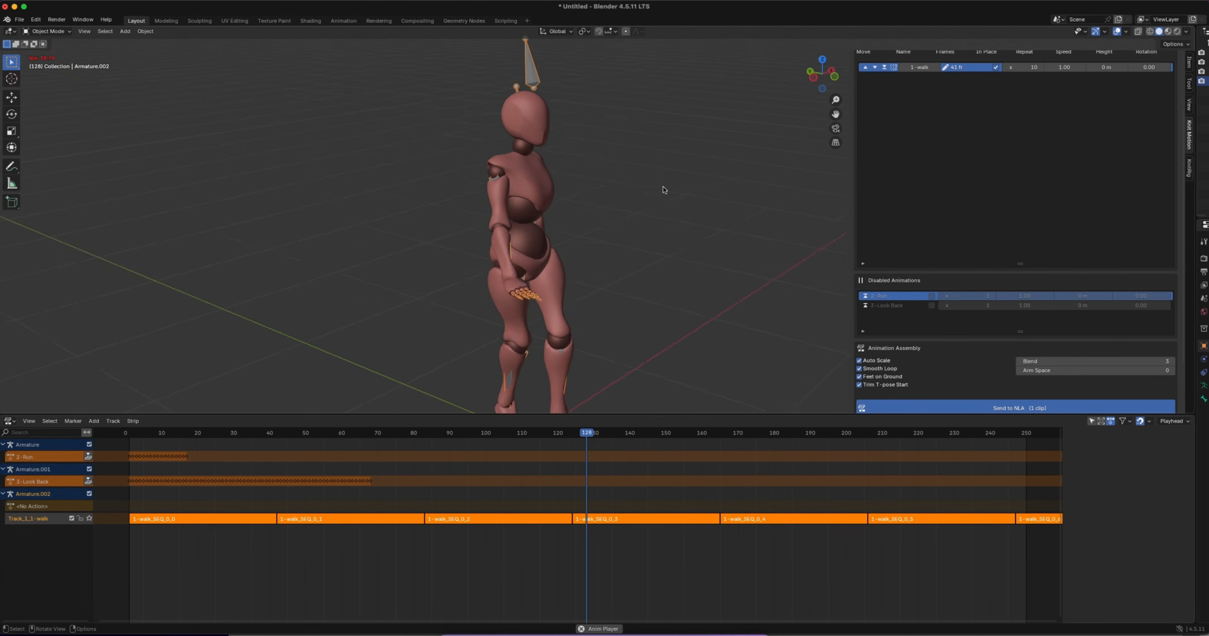
{"action": "middle_click_drag", "start_coordinate": [655, 194], "coordinate": [615, 207], "text": "ctrl"}
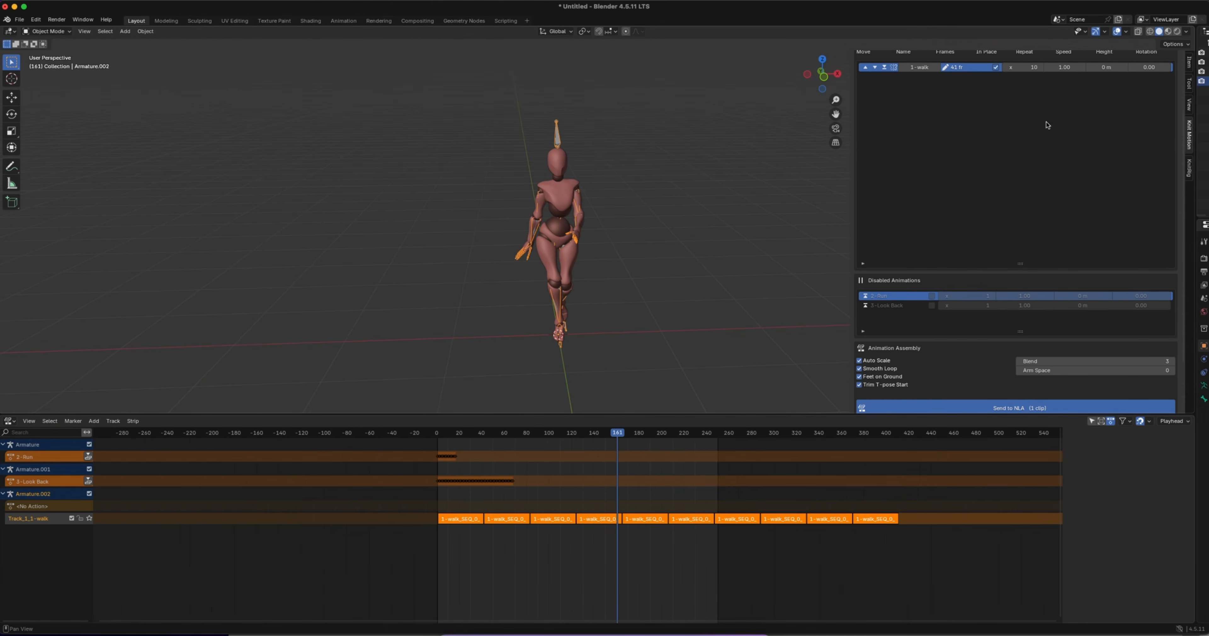
Set the 1-walk clip's speed to 2, resend it to the NLA and play the walk from the start.
{"action": "scroll", "coordinate": [1048, 125], "scroll_direction": "up", "scroll_amount": 3}
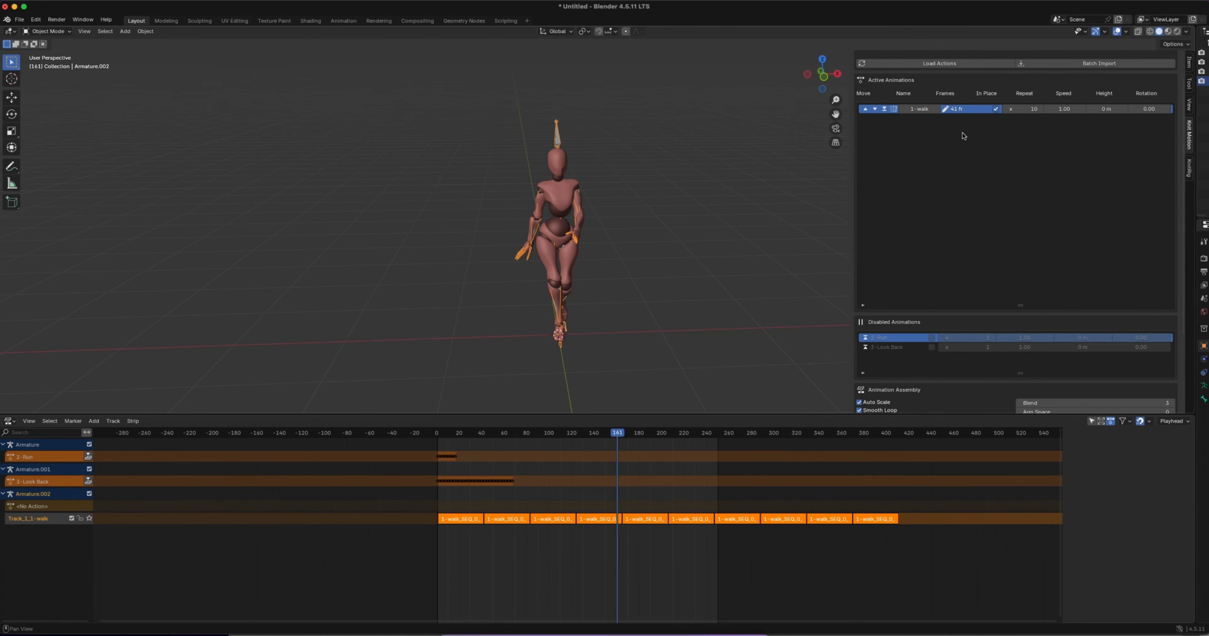
{"action": "left_click", "coordinate": [1061, 111]}
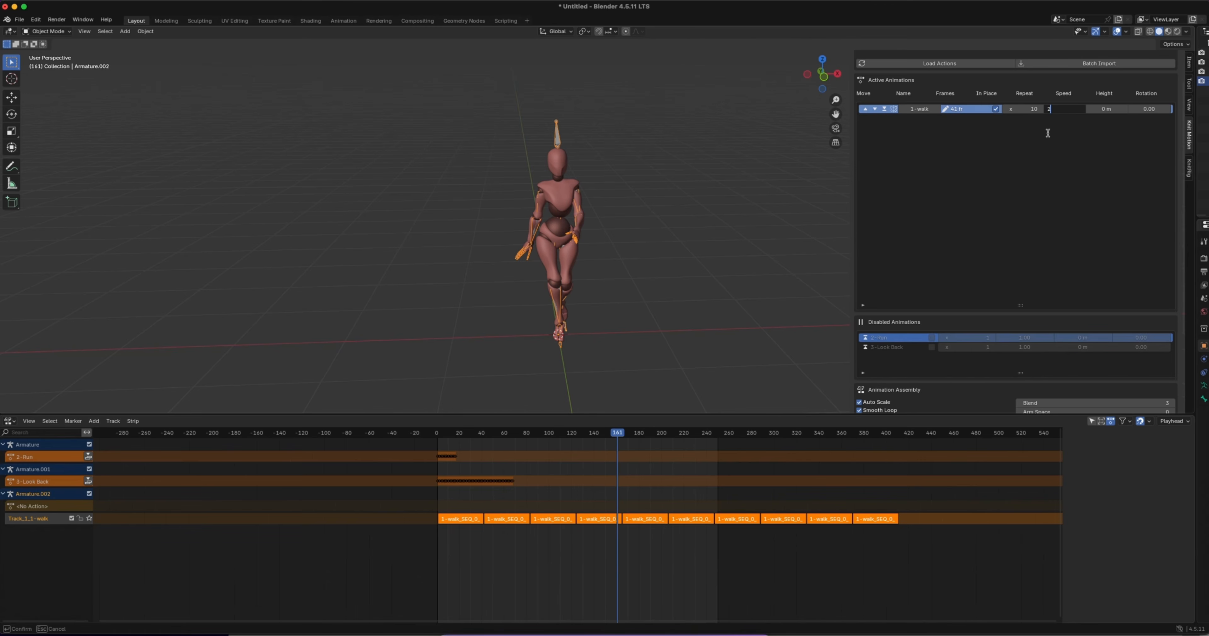
{"action": "key", "text": "Return"}
{"action": "scroll", "coordinate": [990, 246], "scroll_direction": "down", "scroll_amount": 6}
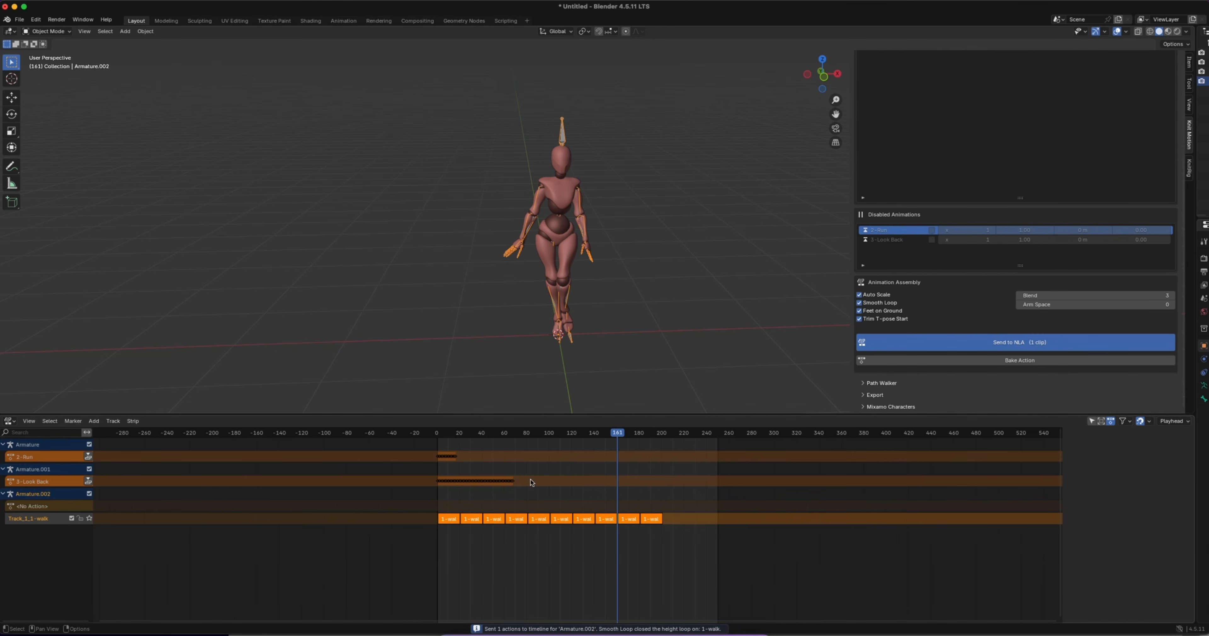
{"action": "left_click_drag", "start_coordinate": [621, 437], "coordinate": [439, 432]}
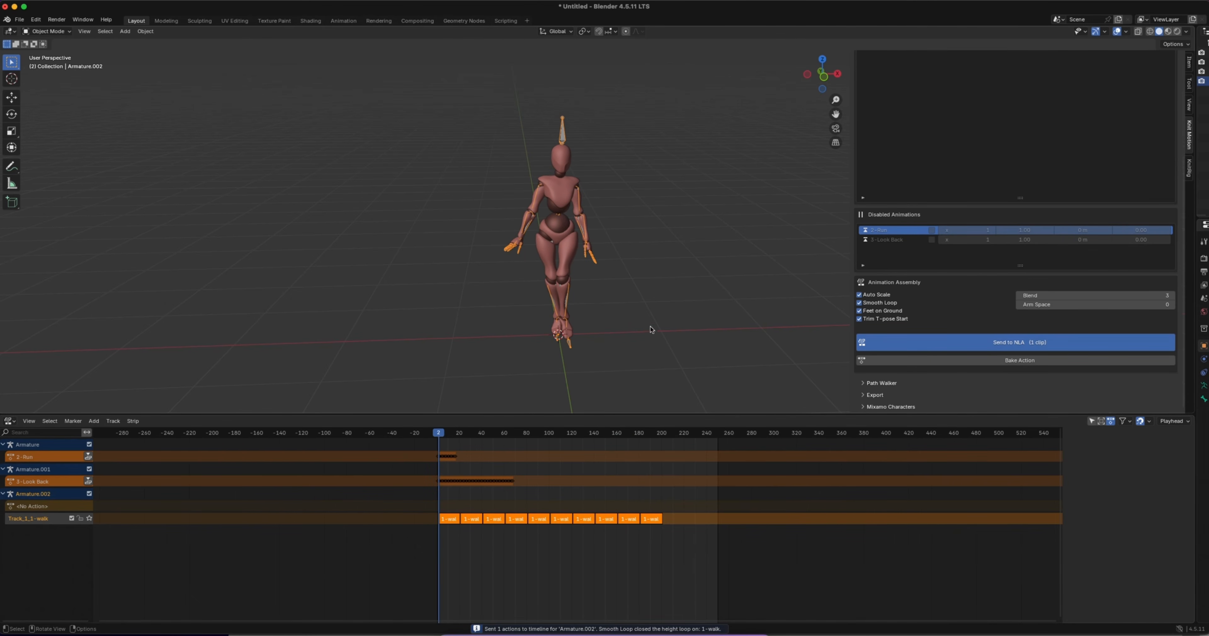
{"action": "key", "text": "space"}
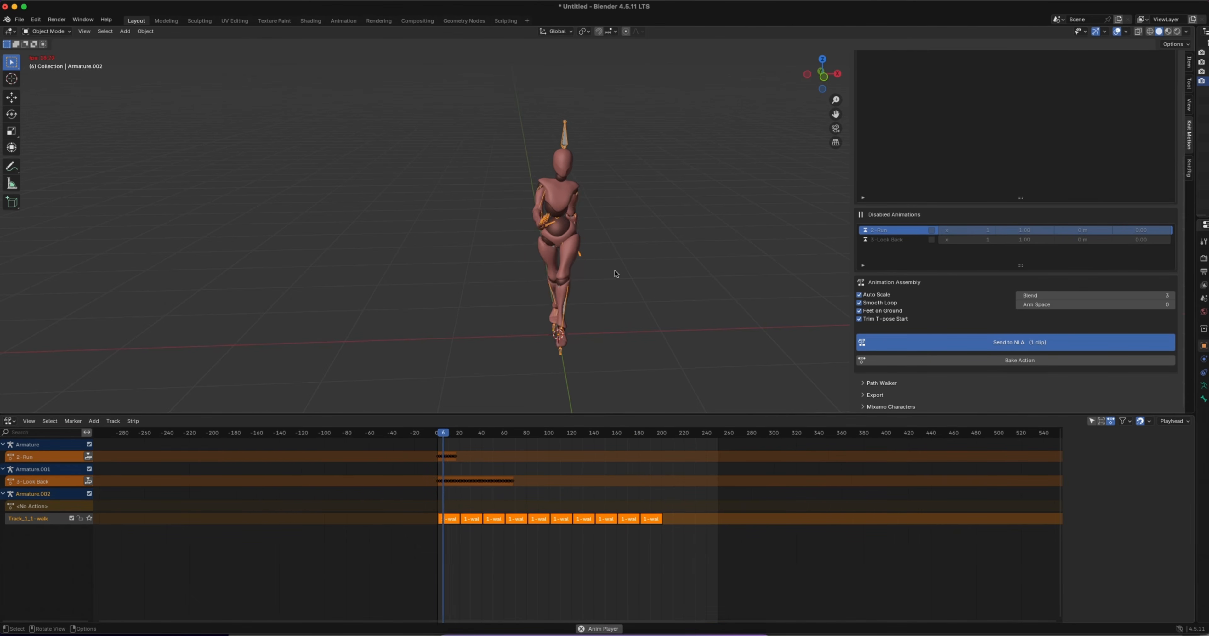
{"action": "middle_click_drag", "start_coordinate": [615, 273], "coordinate": [798, 220]}
{"action": "key", "text": "space"}
Shorten the Active Animations list and lower the NLA editor's height to fit all Knit Motion settings on screen.
{"action": "scroll", "coordinate": [1022, 201], "scroll_direction": "up", "scroll_amount": 3}
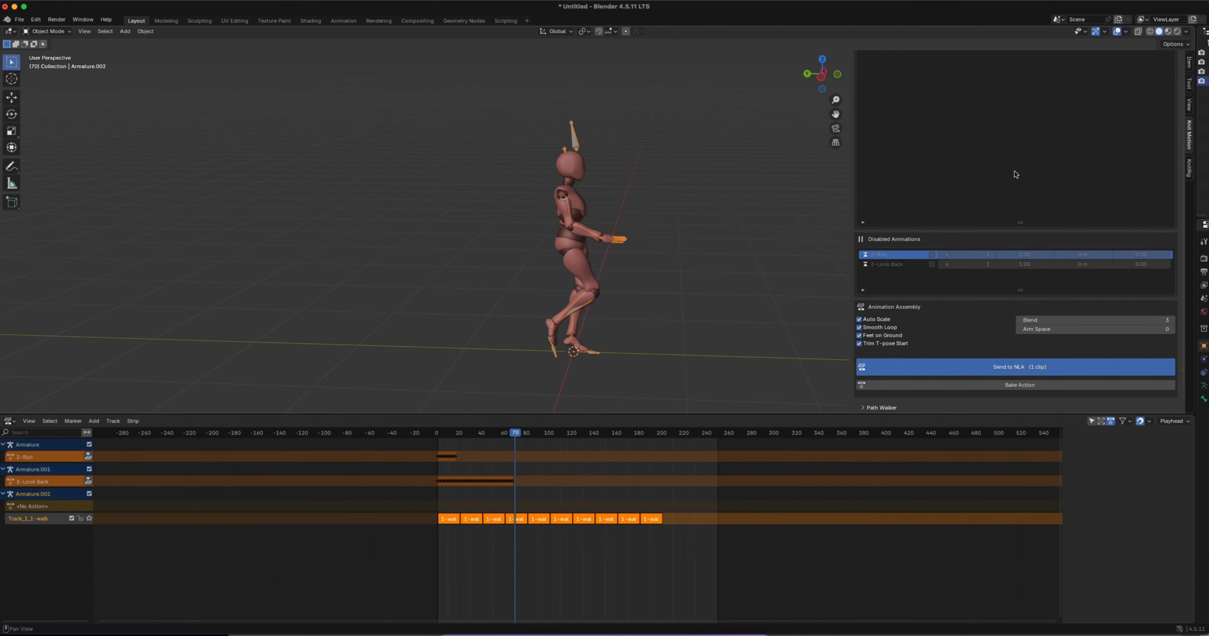
{"action": "left_click_drag", "start_coordinate": [1022, 201], "coordinate": [1026, 120]}
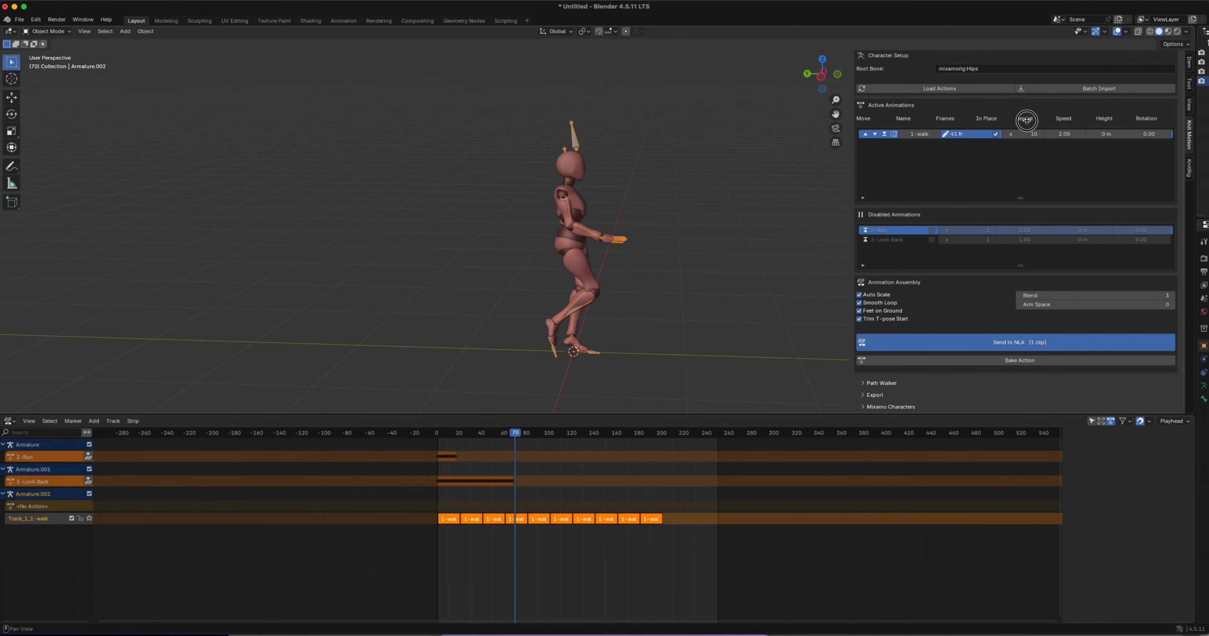
{"action": "scroll", "coordinate": [1011, 210], "scroll_direction": "up", "scroll_amount": 1}
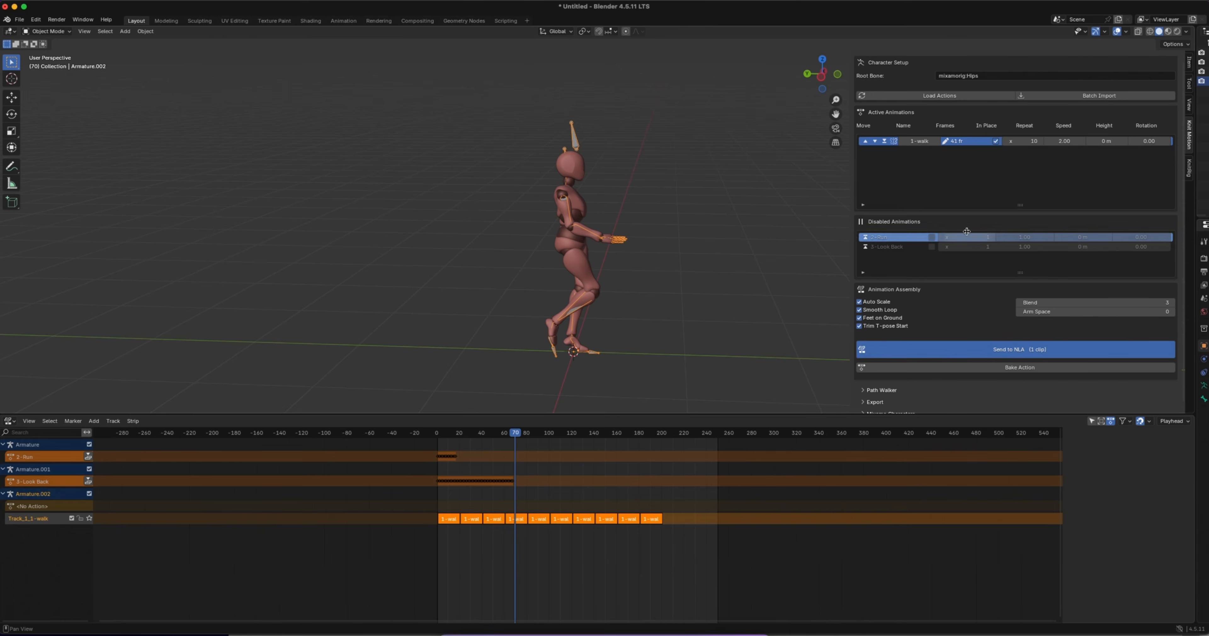
{"action": "left_click_drag", "start_coordinate": [983, 416], "coordinate": [985, 466]}
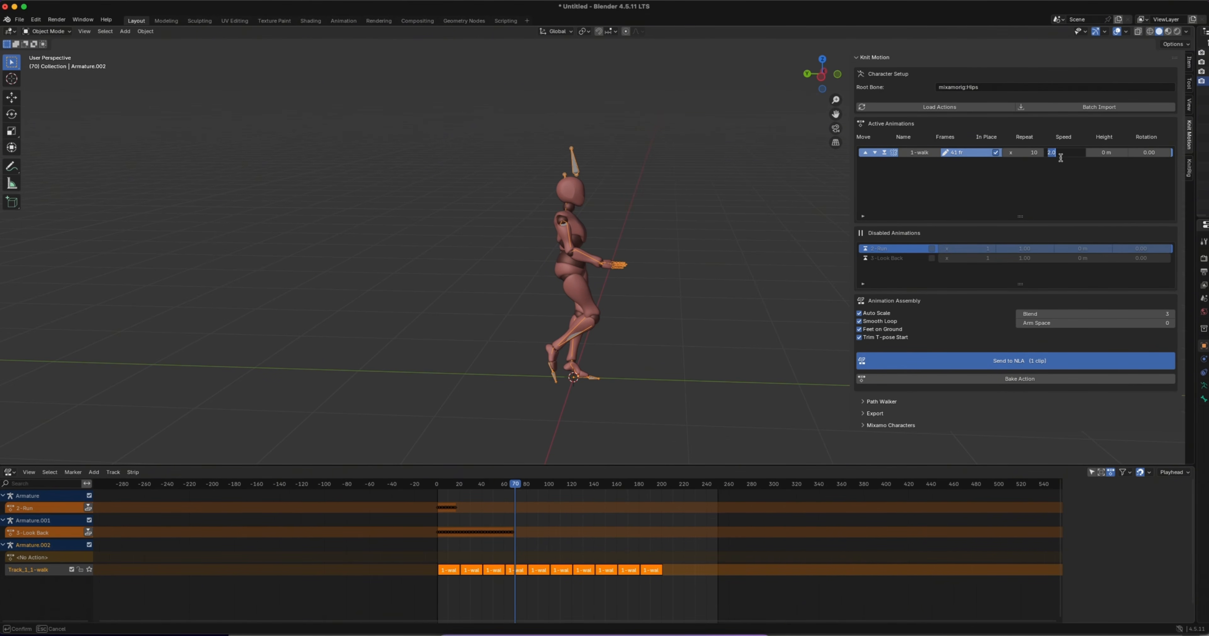
Set the 1-walk clip's speed to 5, resend it to the NLA and play the walk from the start.
{"action": "key", "text": "Return"}
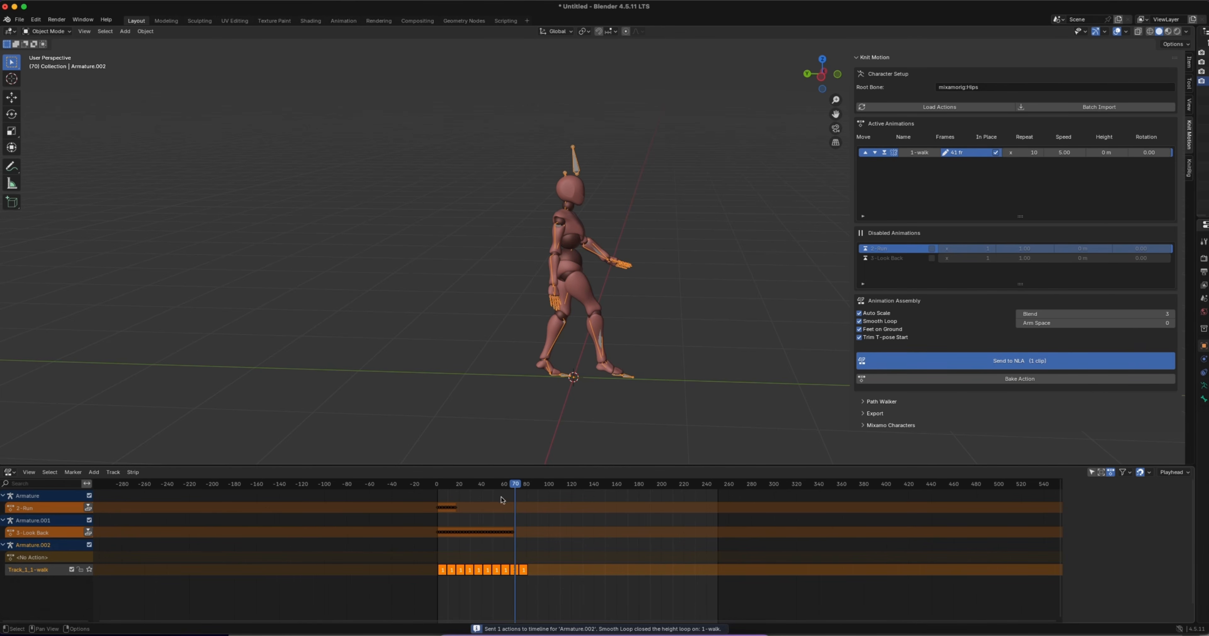
{"action": "left_click_drag", "start_coordinate": [514, 485], "coordinate": [439, 489]}
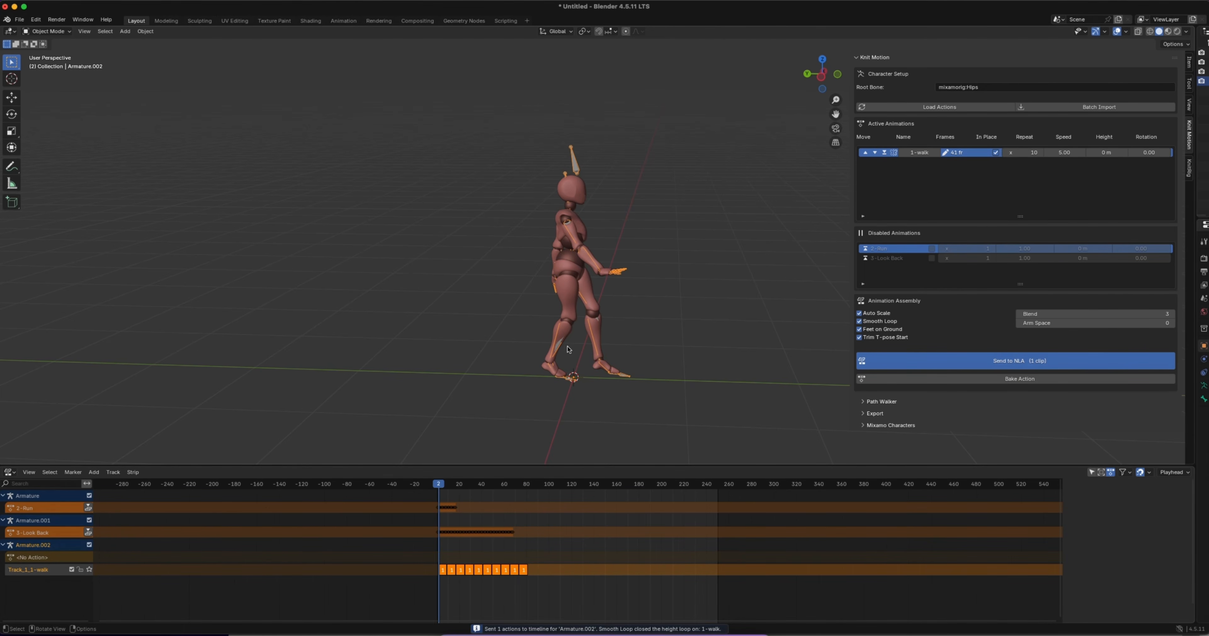
{"action": "key", "text": "space"}
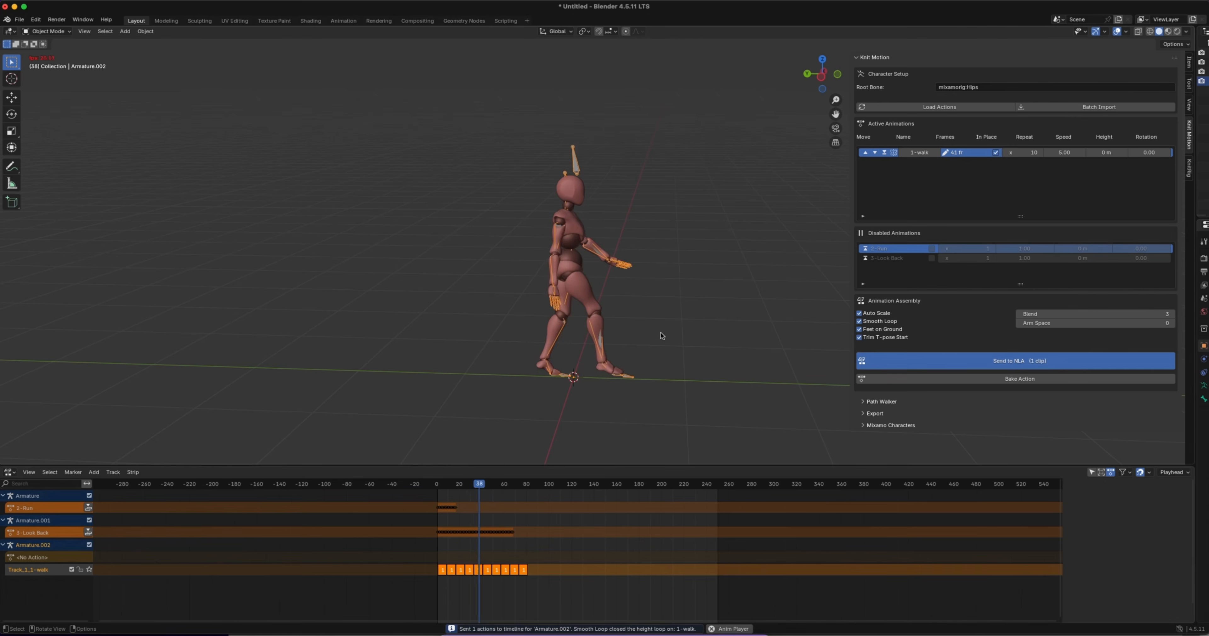
{"action": "key", "text": "space"}
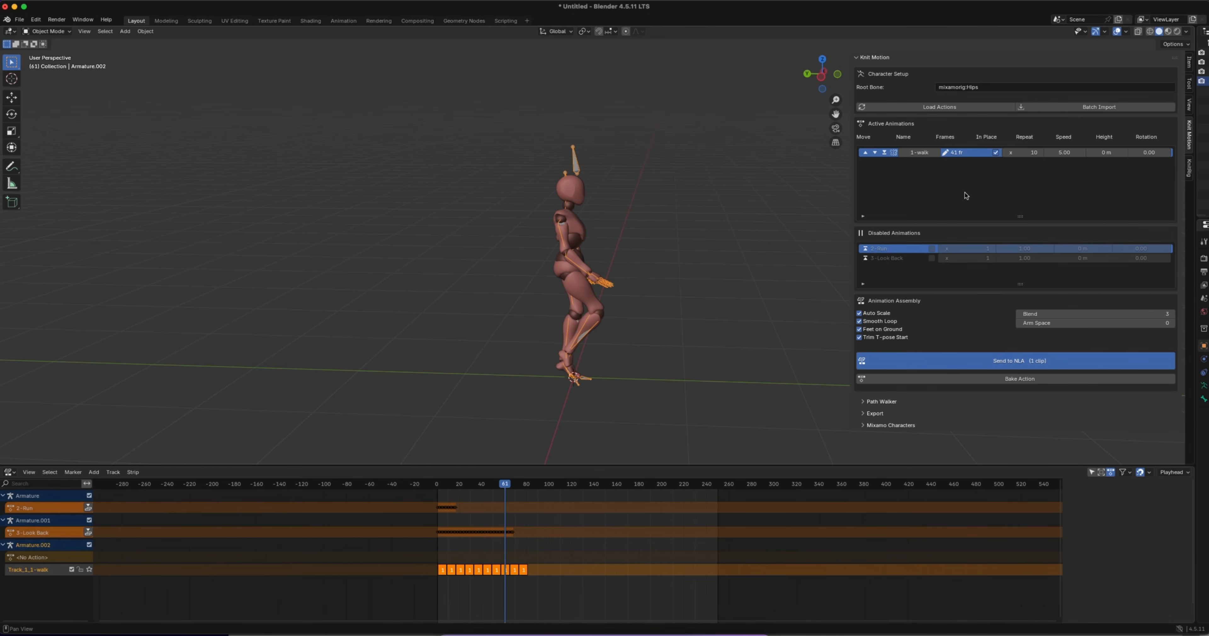
Set the 1-walk clip's speed to 0.5, resend it to the NLA and view the slowed walk from the front.
{"action": "left_click", "coordinate": [1061, 152]}
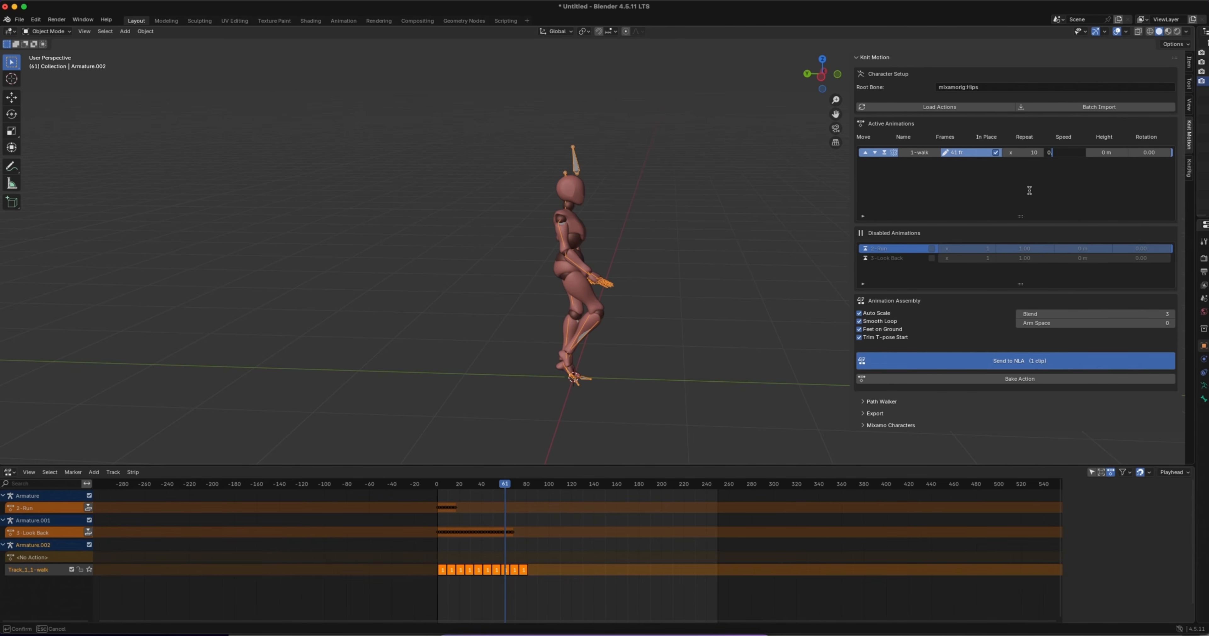
{"action": "key", "text": "Return"}
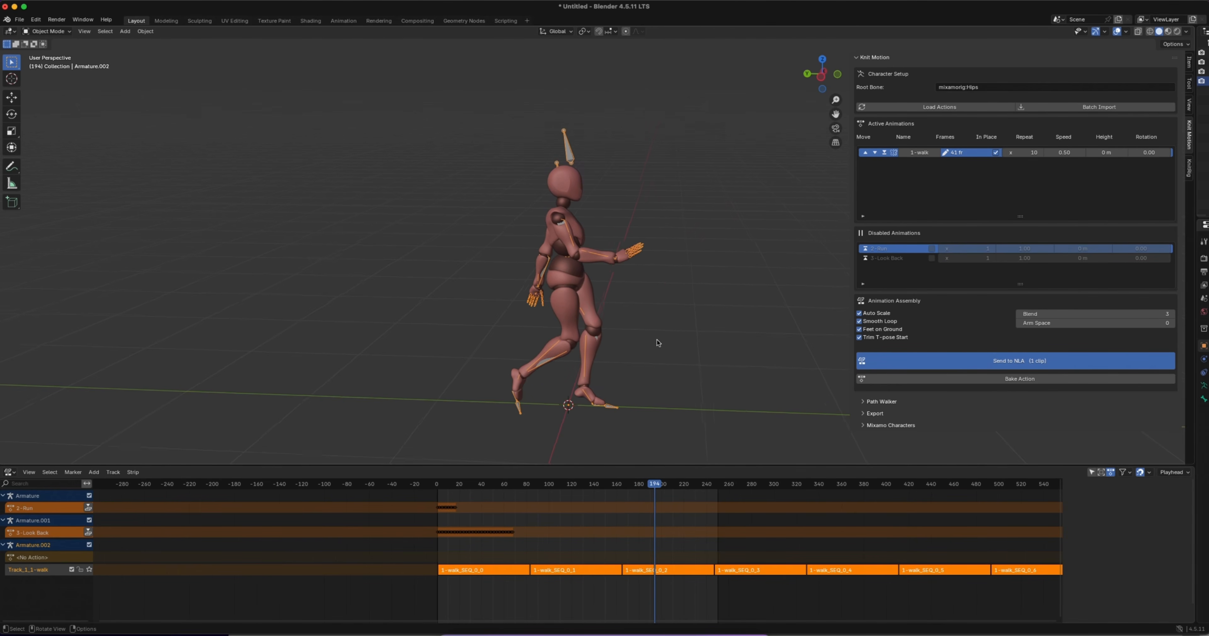
{"action": "scroll", "coordinate": [655, 345], "scroll_direction": "left", "scroll_amount": 10}
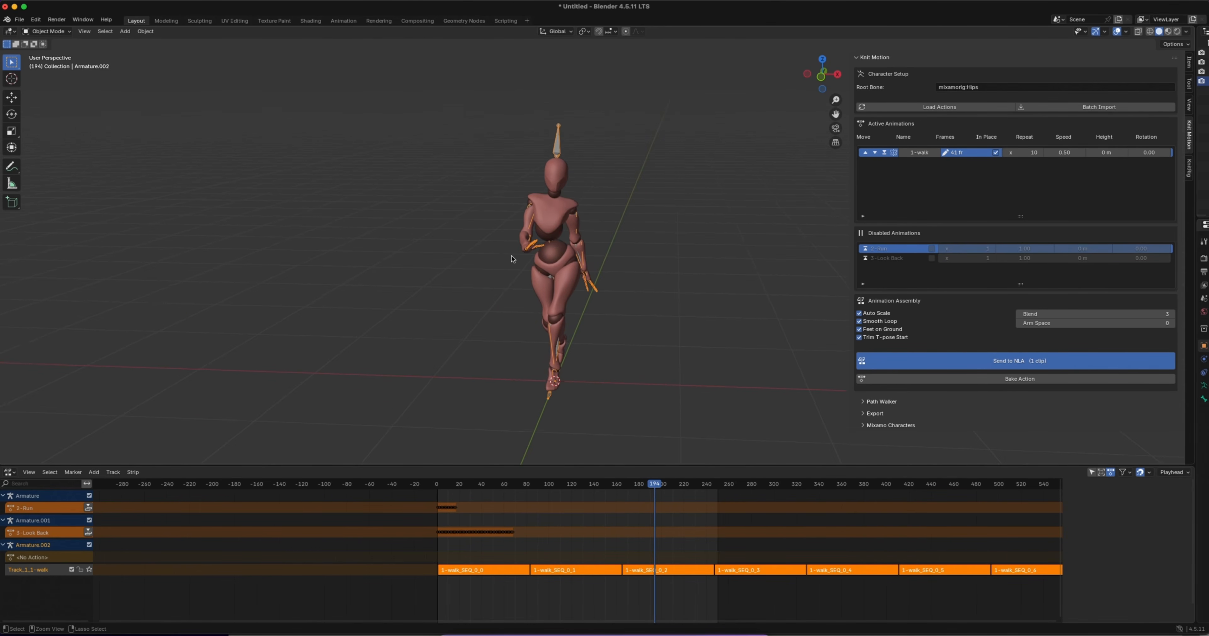
{"action": "scroll", "coordinate": [532, 266], "scroll_direction": "up", "scroll_amount": 2}
Set Arm Space to 10 in Animation Assembly and resend the walk clip to the NLA with the playhead at frame 128.
{"action": "left_click_drag", "start_coordinate": [657, 487], "coordinate": [579, 490]}
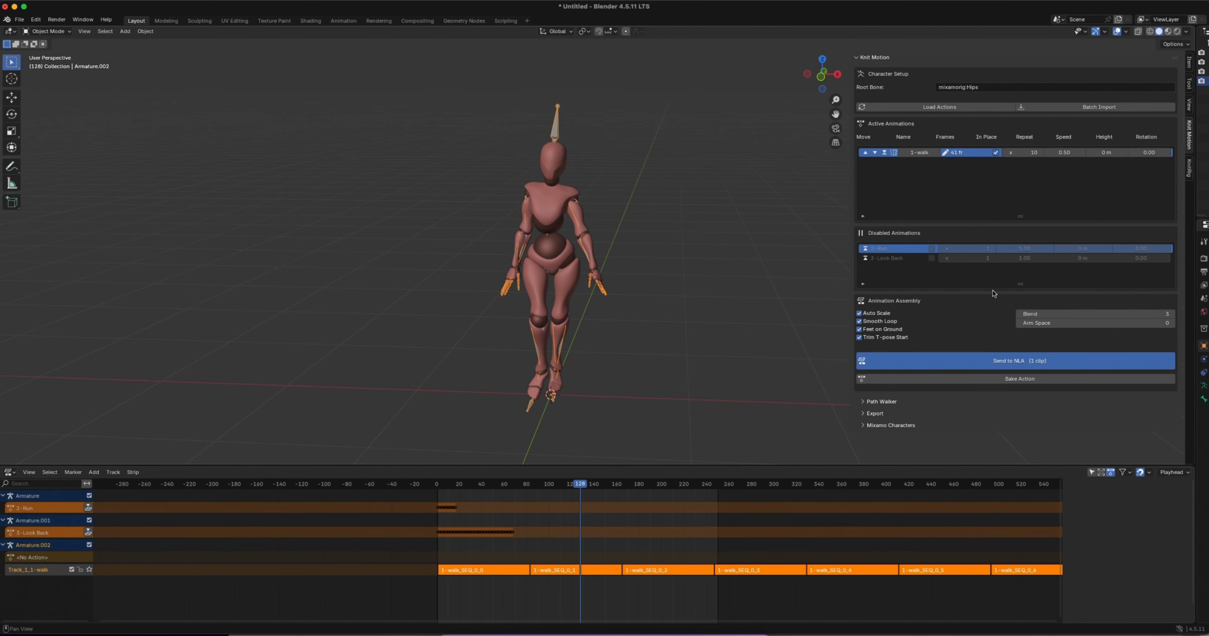
{"action": "left_click", "coordinate": [1055, 323]}
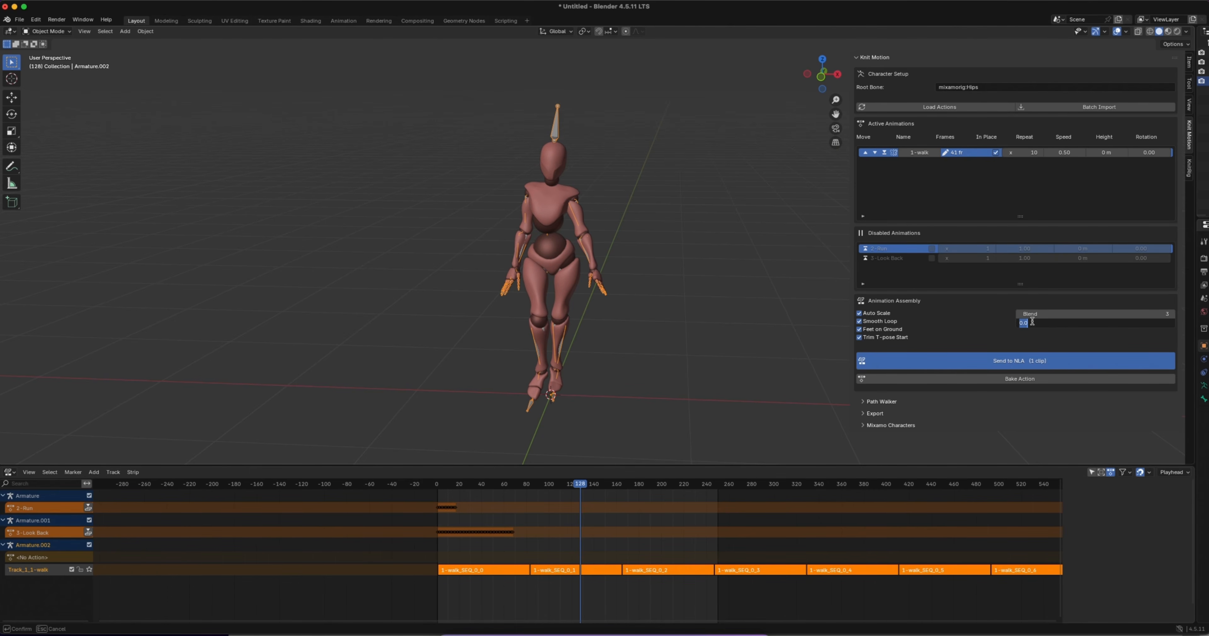
{"action": "left_click", "coordinate": [1007, 327]}
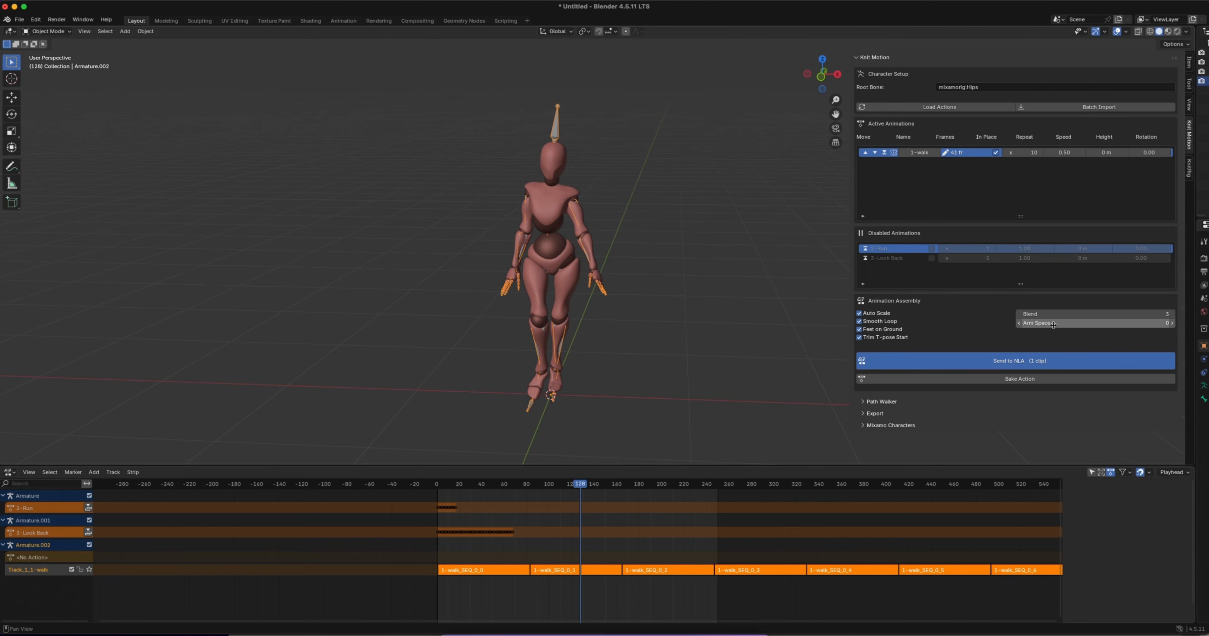
{"action": "left_click", "coordinate": [1055, 324]}
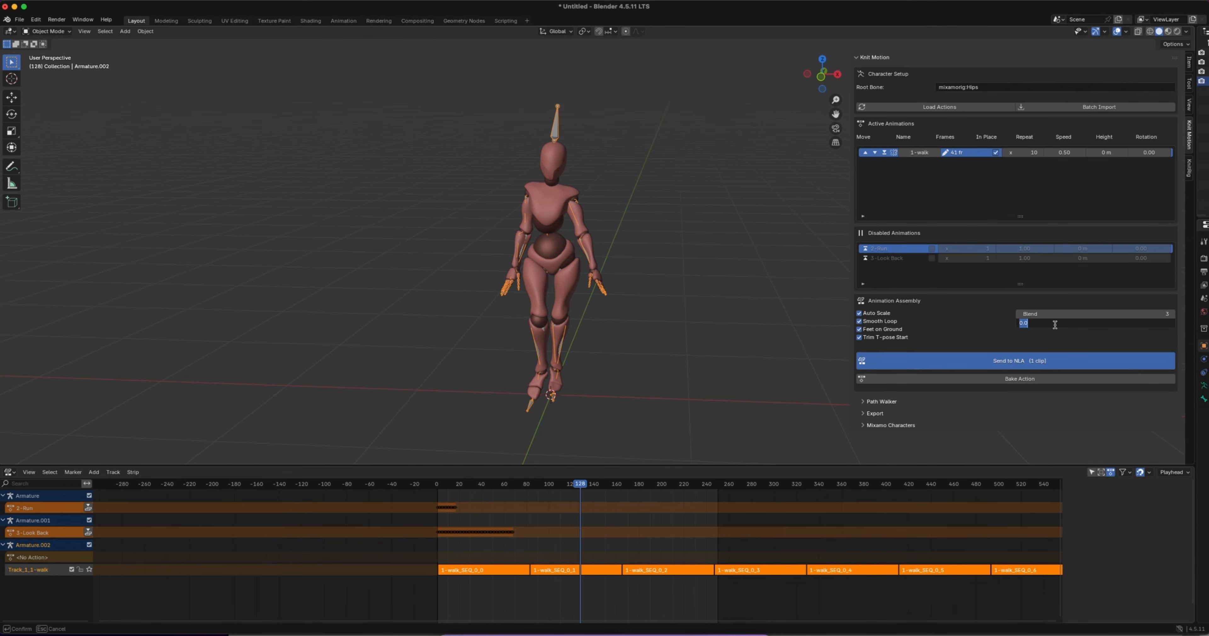
{"action": "type", "text": "10"}
{"action": "key", "text": "Return"}
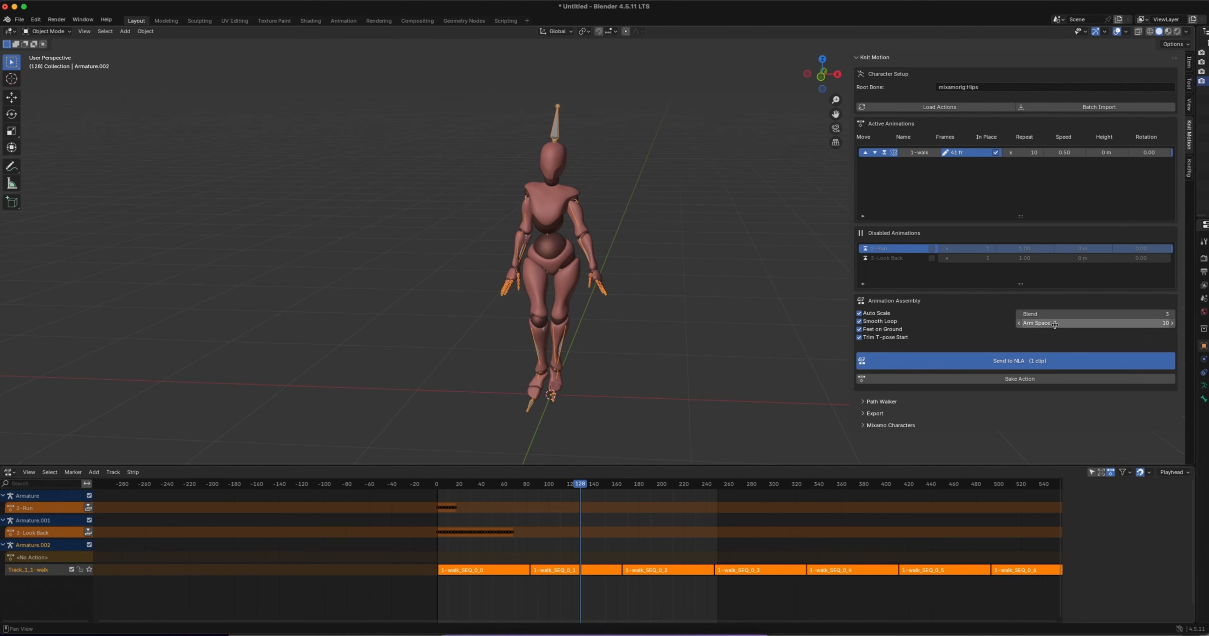
{"action": "left_click", "coordinate": [999, 363]}
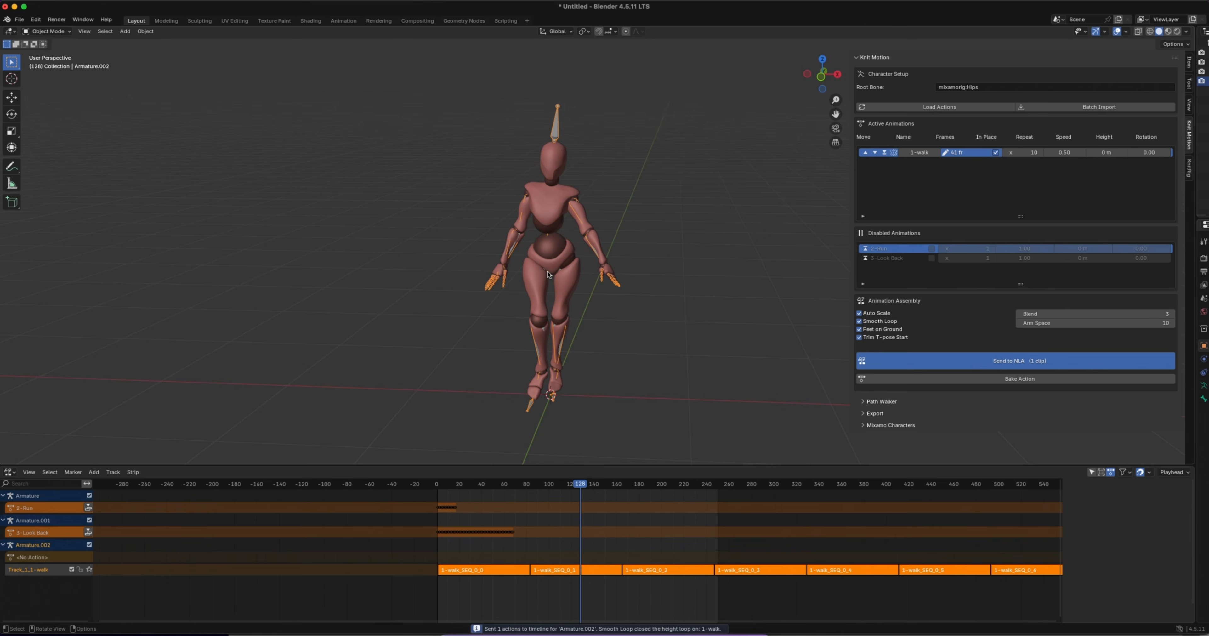
Play the walk from near the start to check the spacing between the arms and the body.
{"action": "left_click_drag", "start_coordinate": [579, 482], "coordinate": [475, 483]}
{"action": "key", "text": "space"}
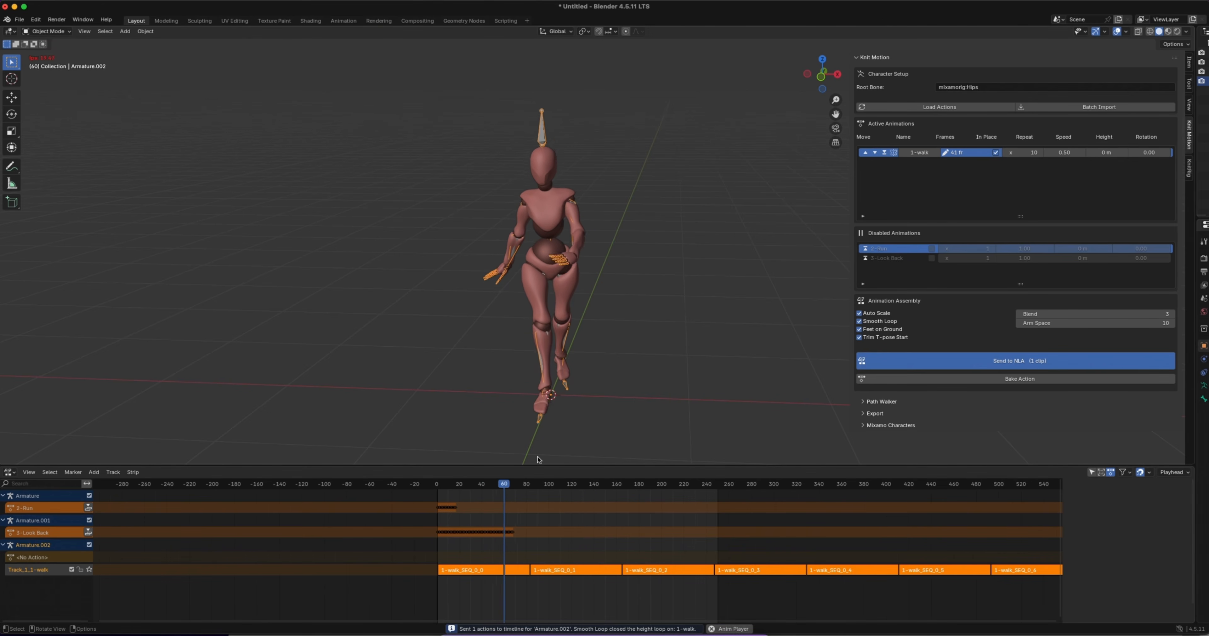
{"action": "key", "text": "space"}
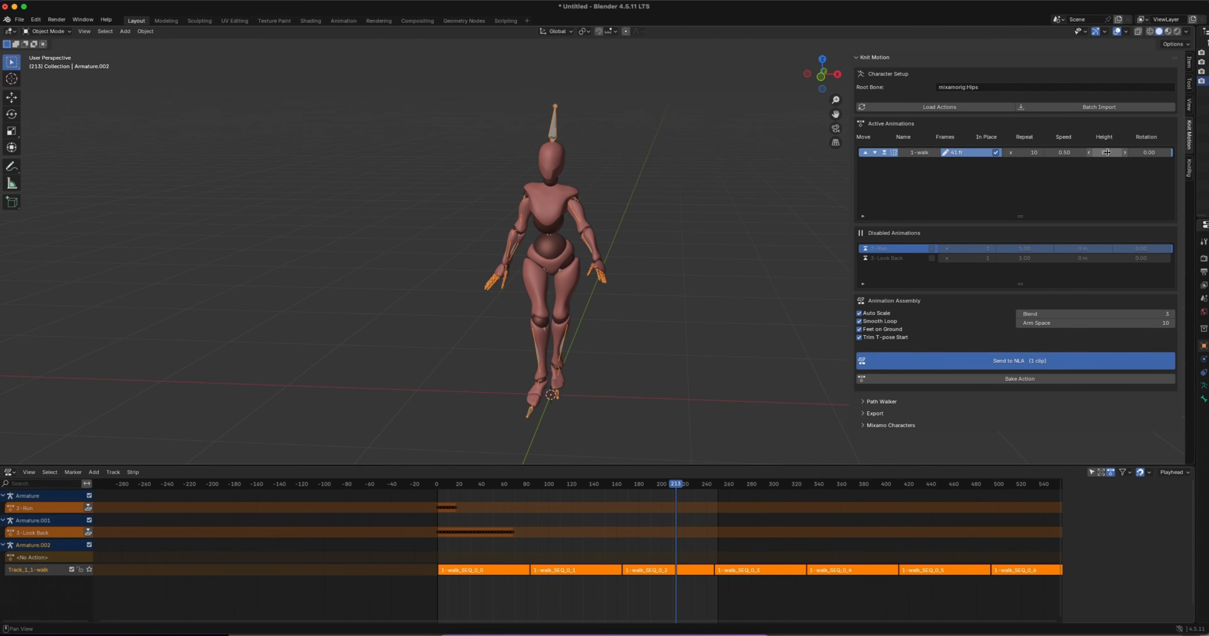
Set the 1-walk clip's speed to 1 and its rotation to 30.
{"action": "left_click", "coordinate": [1061, 152]}
{"action": "type", "text": "1"}
{"action": "key", "text": "Return"}
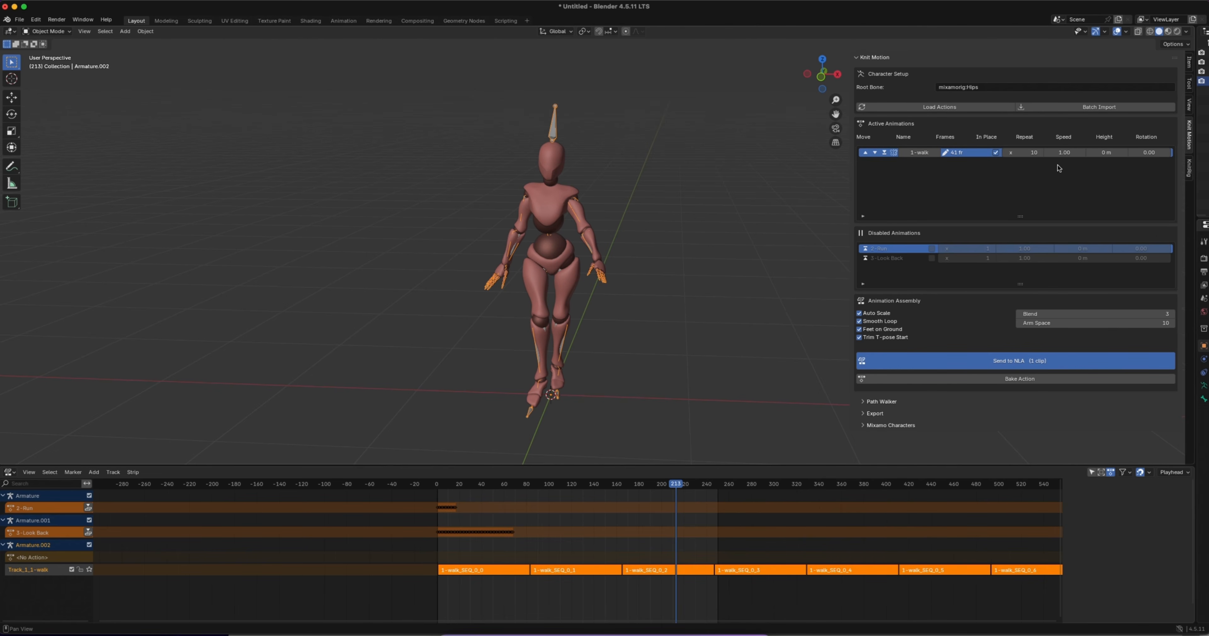
{"action": "left_click", "coordinate": [1148, 152]}
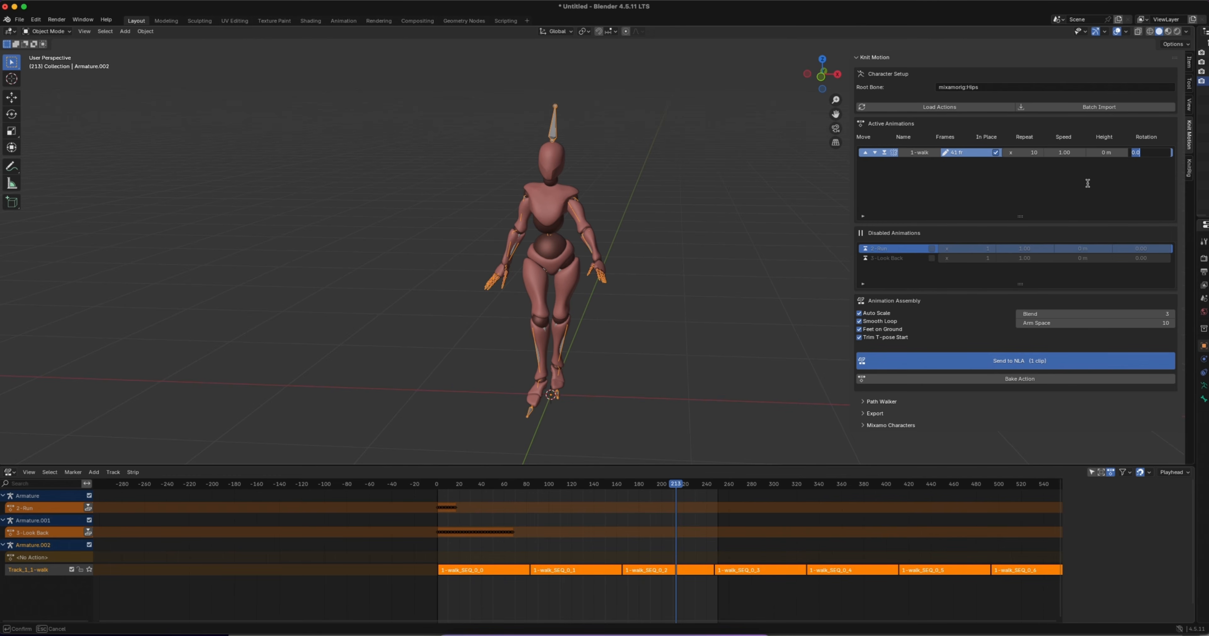
{"action": "type", "text": "30"}
{"action": "key", "text": "Return"}
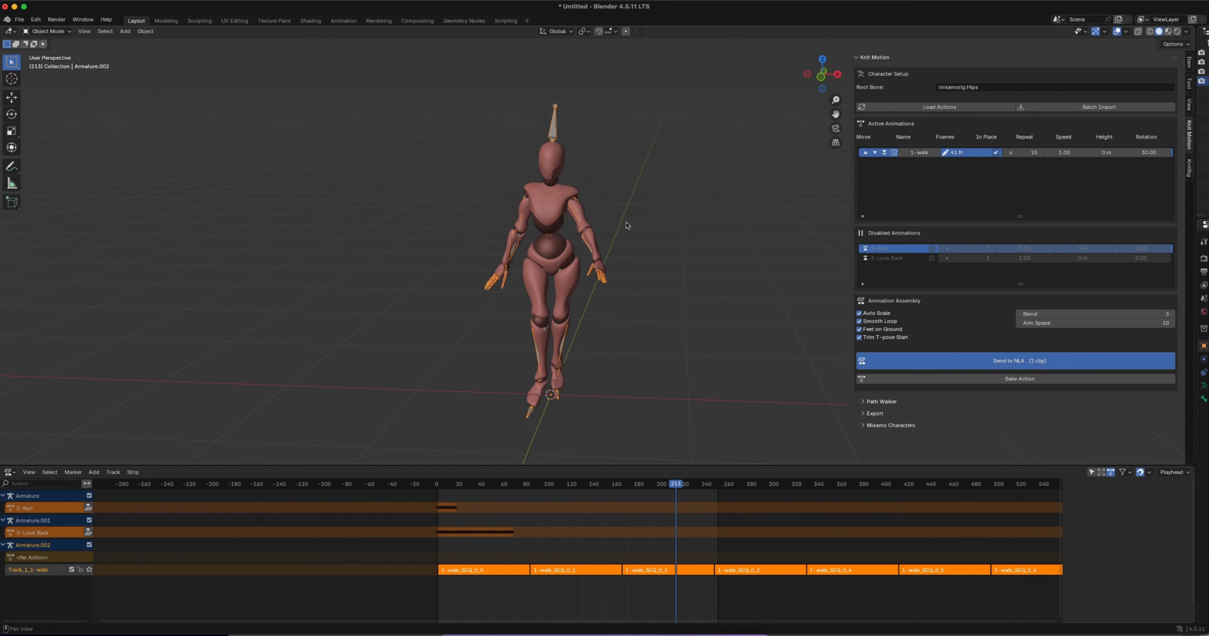
Resend the rotated 1-walk clip to the NLA and play it to check the character's direction.
{"action": "left_click_drag", "start_coordinate": [672, 489], "coordinate": [498, 492]}
{"action": "key", "text": "space"}
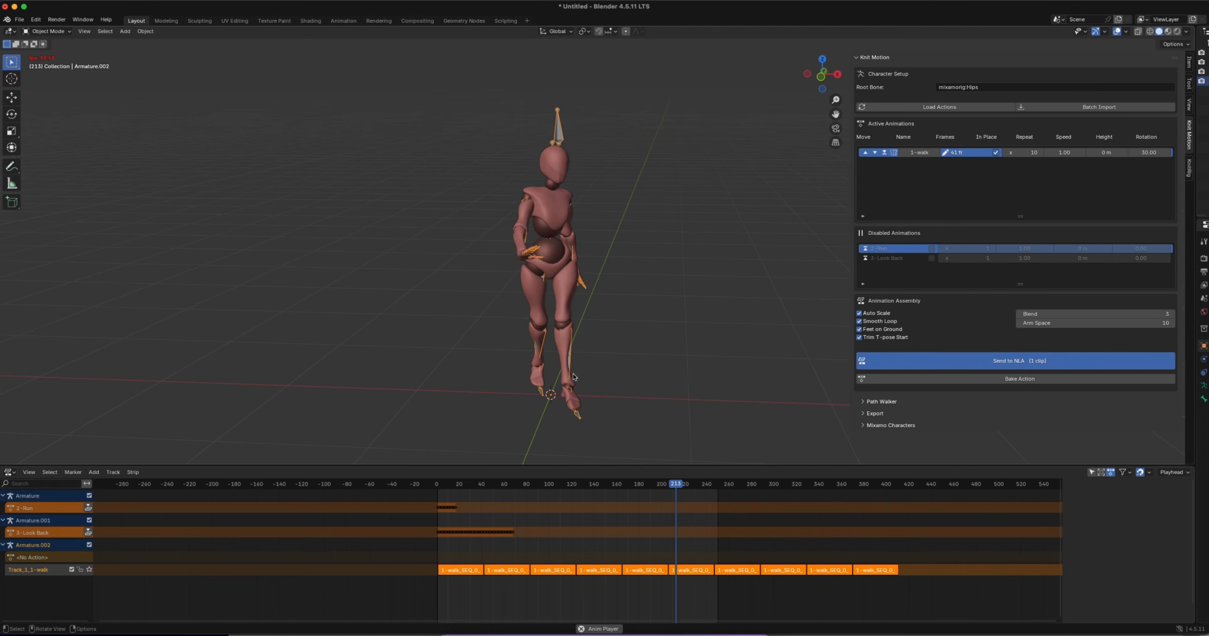
{"action": "key", "text": "space"}
Reload the actions with the two extra characters selected and move 2-Run and 3-Look Back into Active Animations.
{"action": "scroll", "coordinate": [586, 289], "scroll_direction": "down", "scroll_amount": 8, "text": "ctrl"}
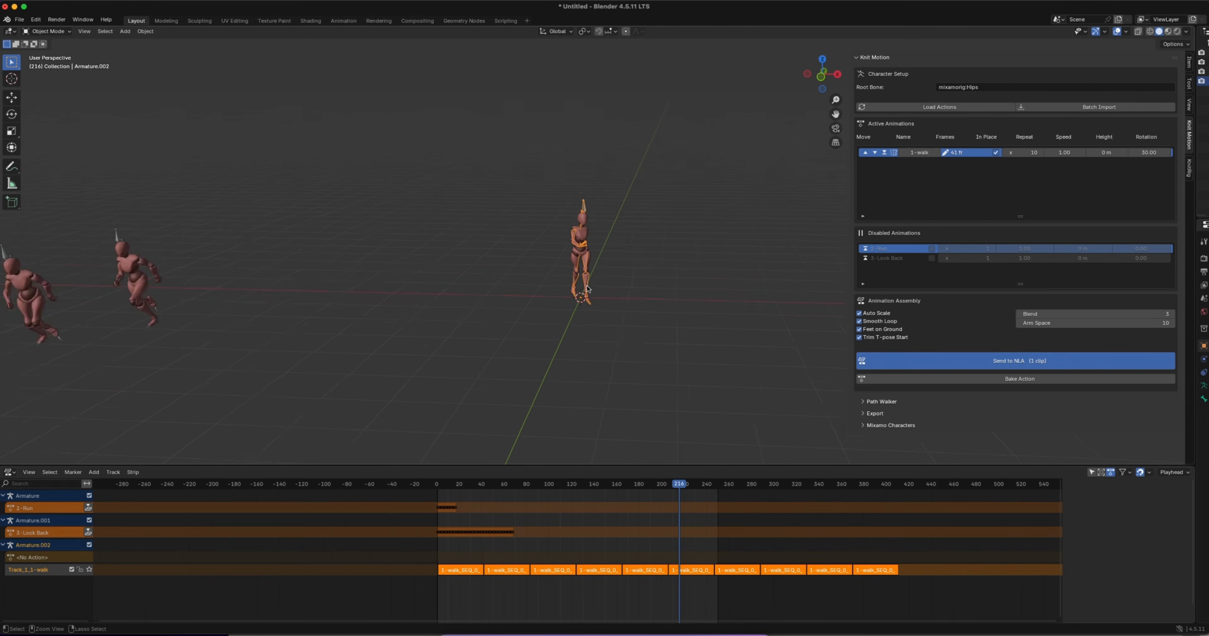
{"action": "left_click_drag", "start_coordinate": [79, 193], "coordinate": [281, 365]}
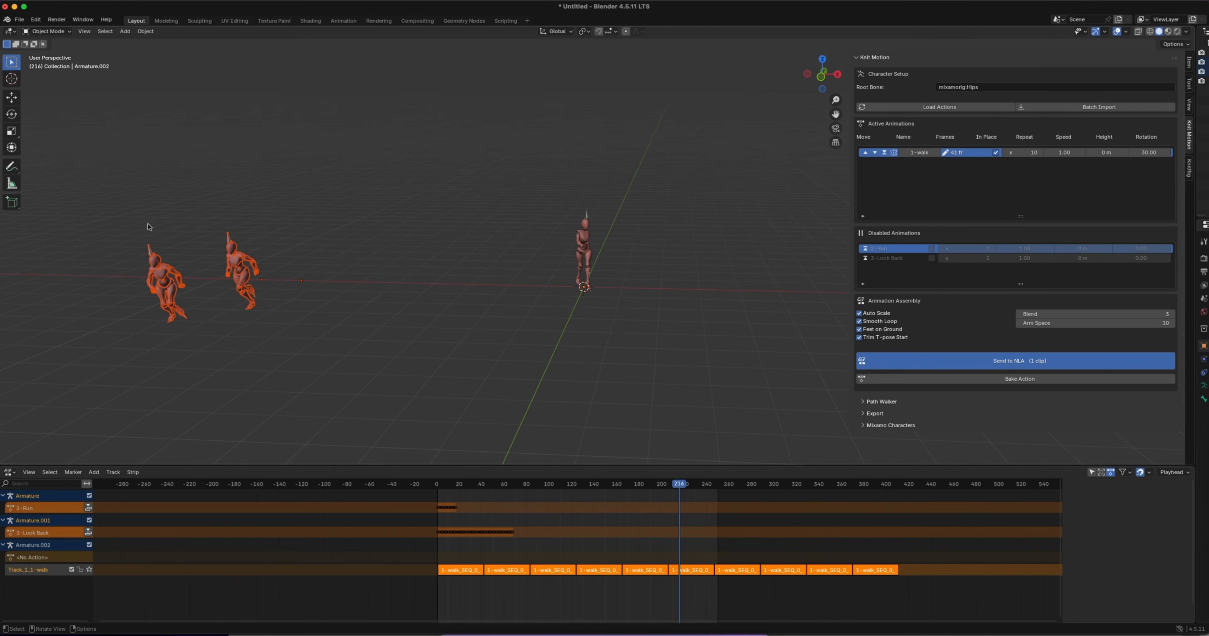
{"action": "left_click", "coordinate": [939, 107]}
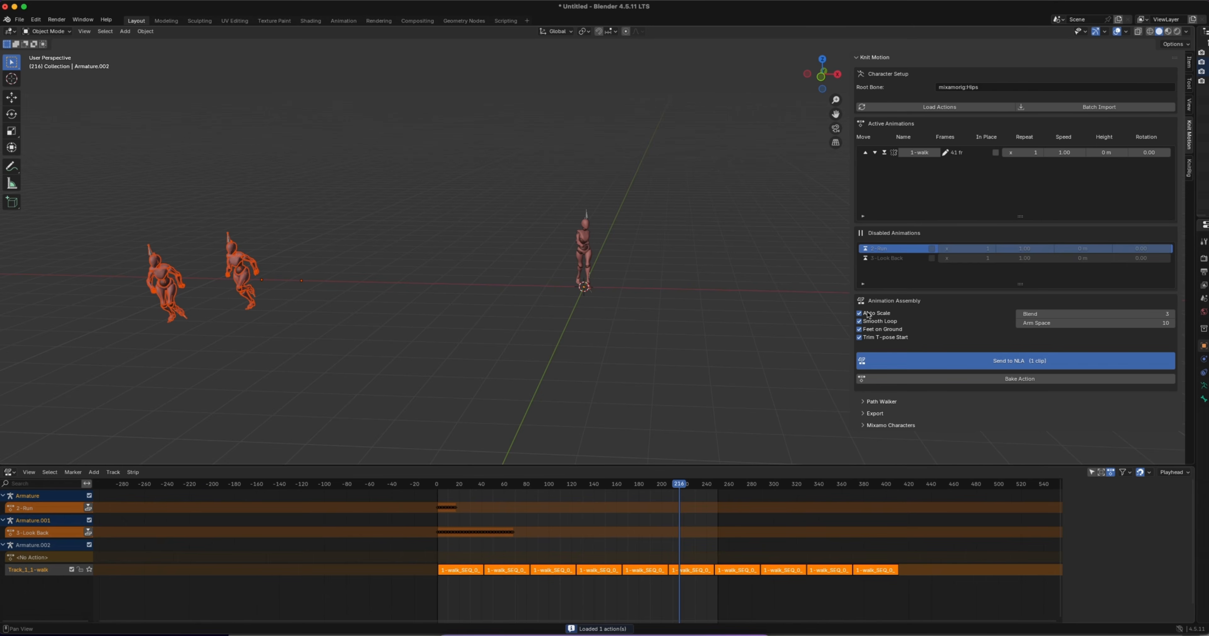
{"action": "left_click", "coordinate": [866, 249]}
{"action": "left_click", "coordinate": [866, 249]}
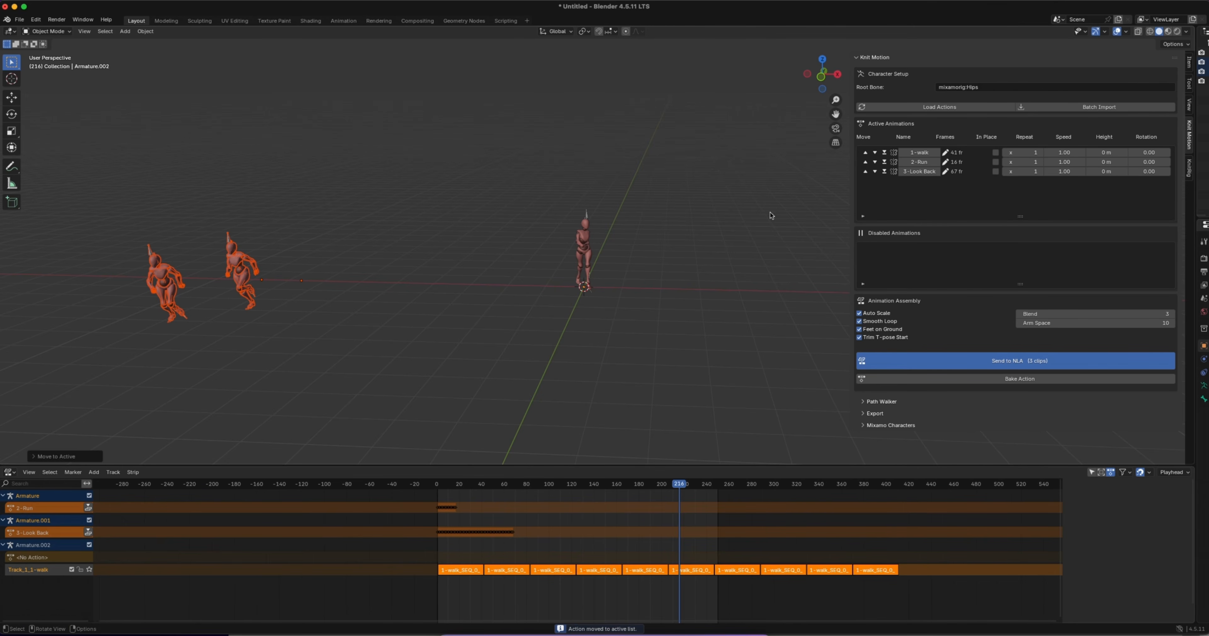
Delete the two extra characters and select the armature of the remaining one.
{"action": "left_click_drag", "start_coordinate": [104, 193], "coordinate": [345, 369]}
{"action": "key", "text": "x"}
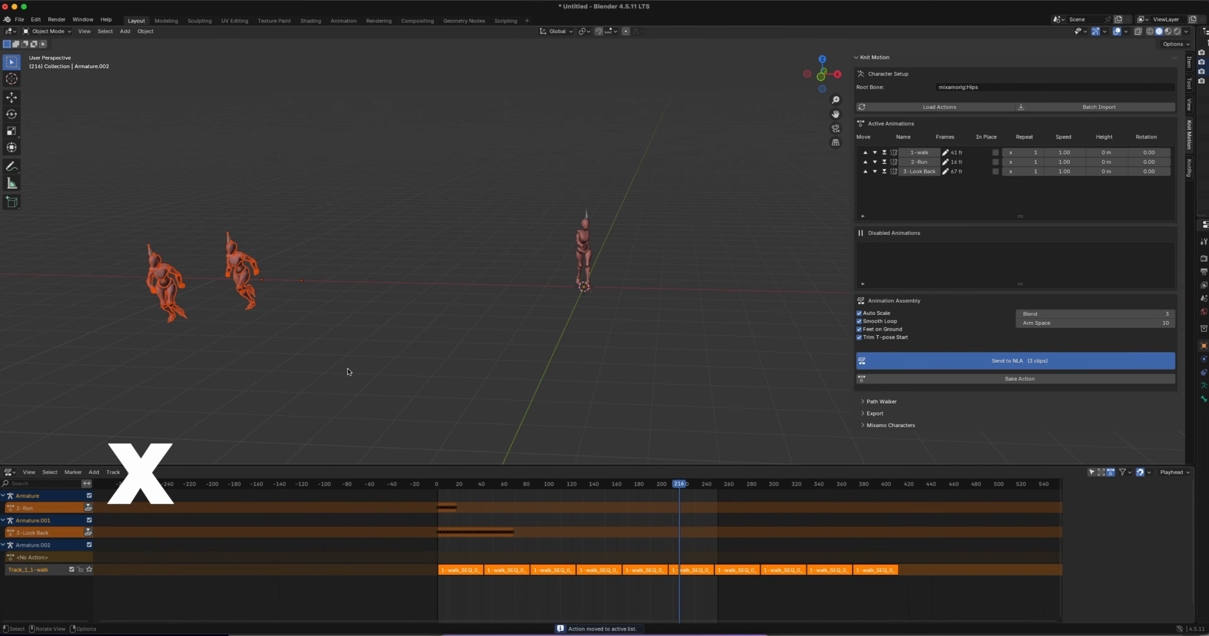
{"action": "left_click", "coordinate": [335, 366]}
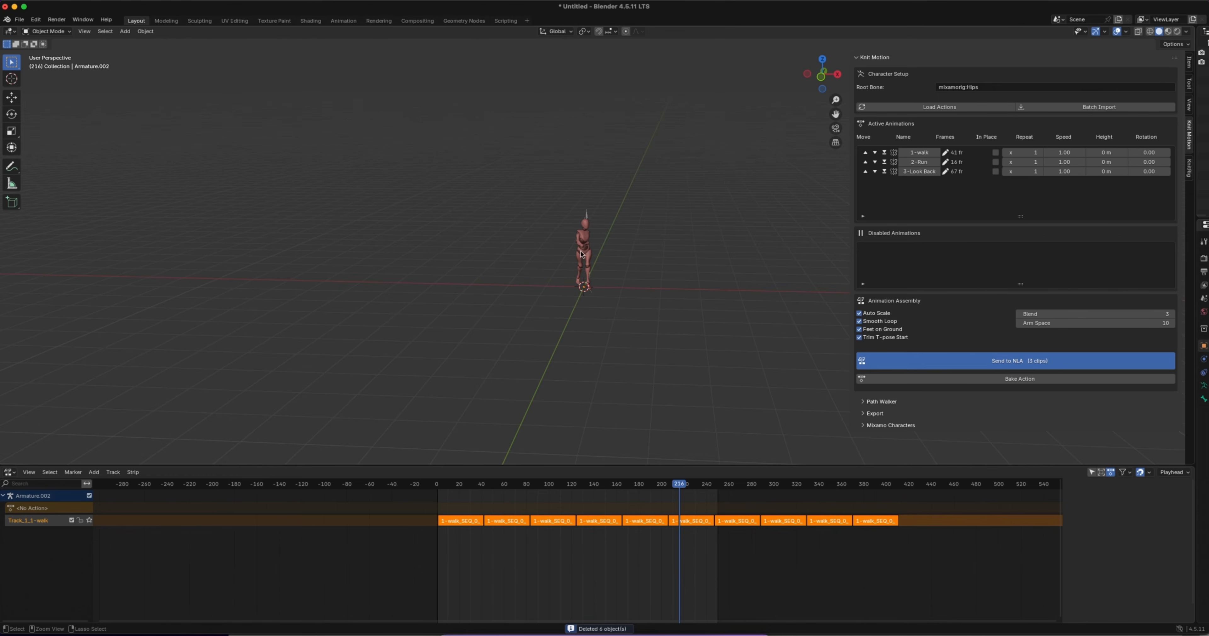
{"action": "middle_click_drag", "start_coordinate": [581, 254], "coordinate": [569, 188], "text": "ctrl"}
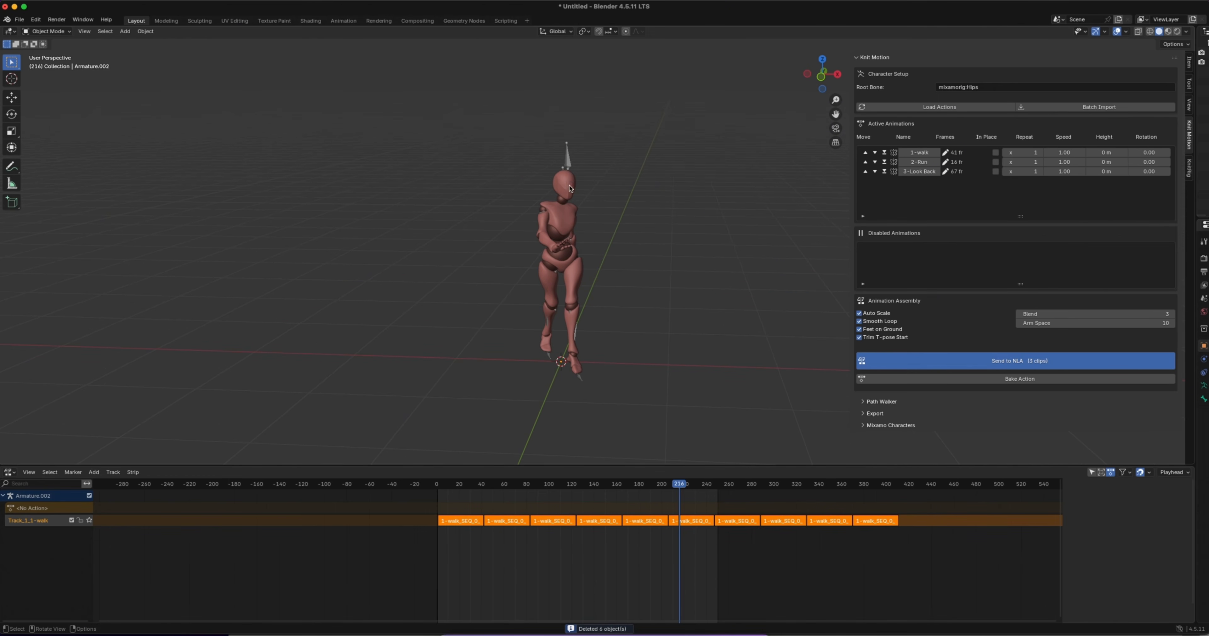
{"action": "left_click", "coordinate": [570, 160]}
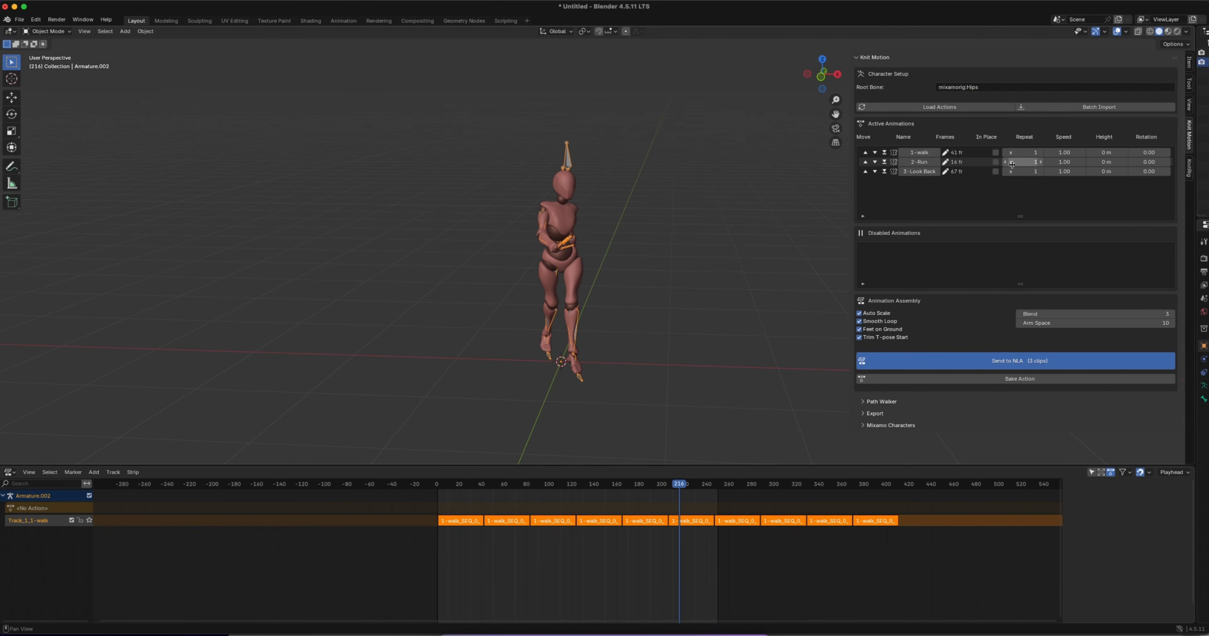
Set Arm Space to 0 and send the three active clips to the NLA.
{"action": "scroll", "coordinate": [653, 272], "scroll_direction": "down", "scroll_amount": 2}
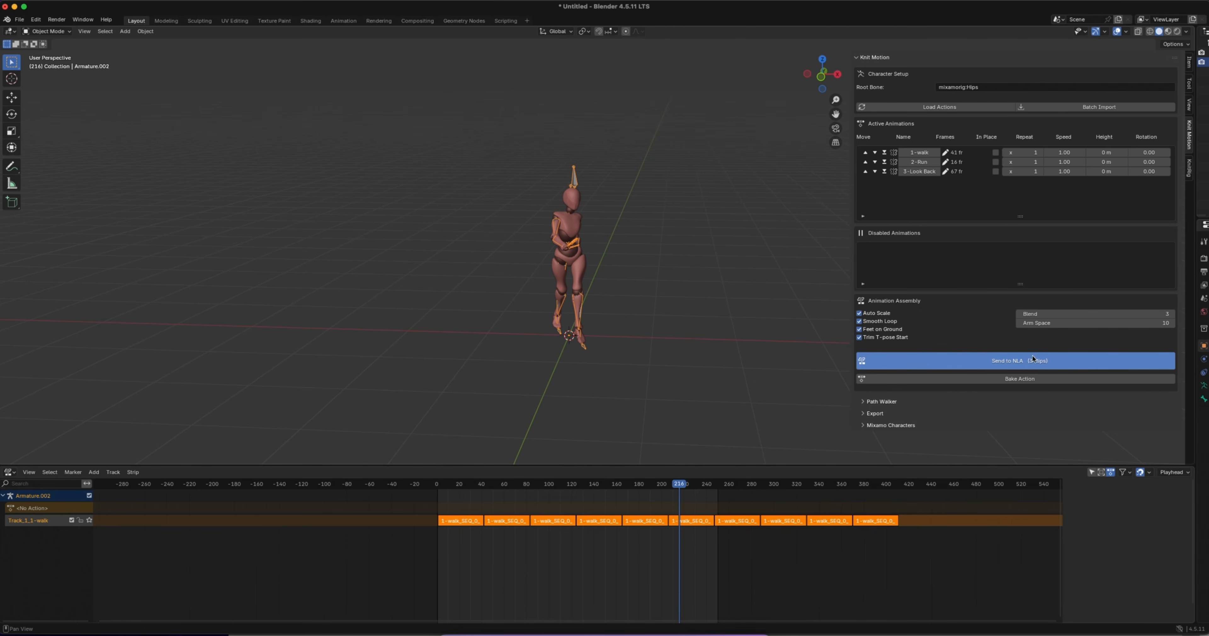
{"action": "left_click", "coordinate": [1152, 326]}
{"action": "type", "text": "0"}
{"action": "key", "text": "Return"}
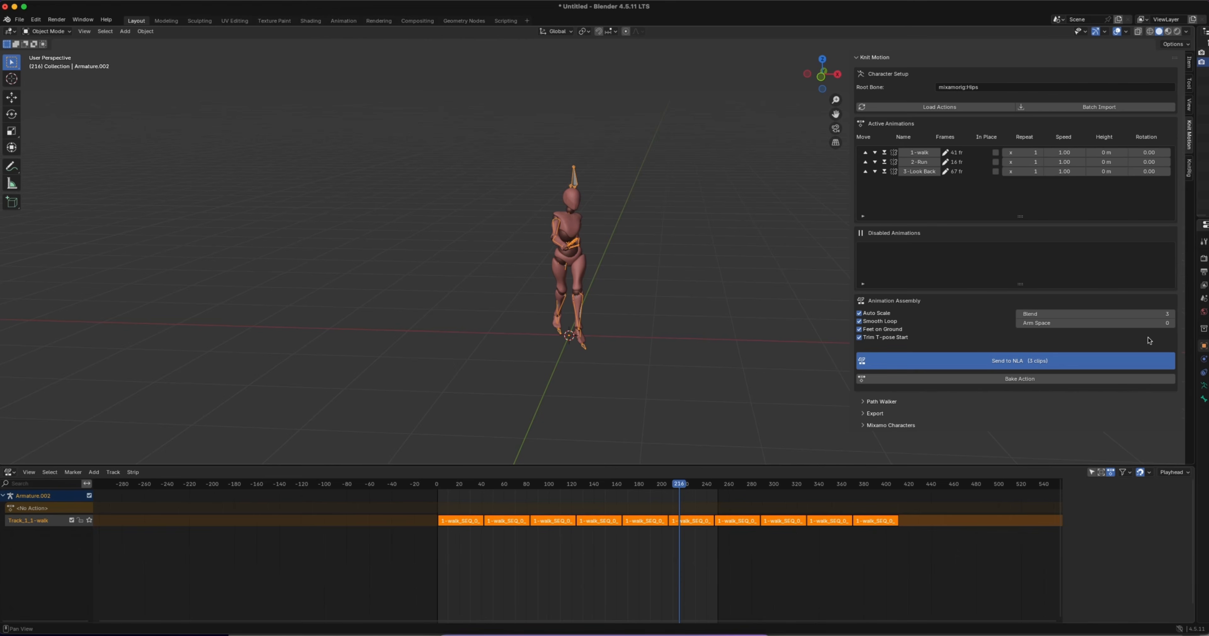
{"action": "left_click", "coordinate": [1075, 360]}
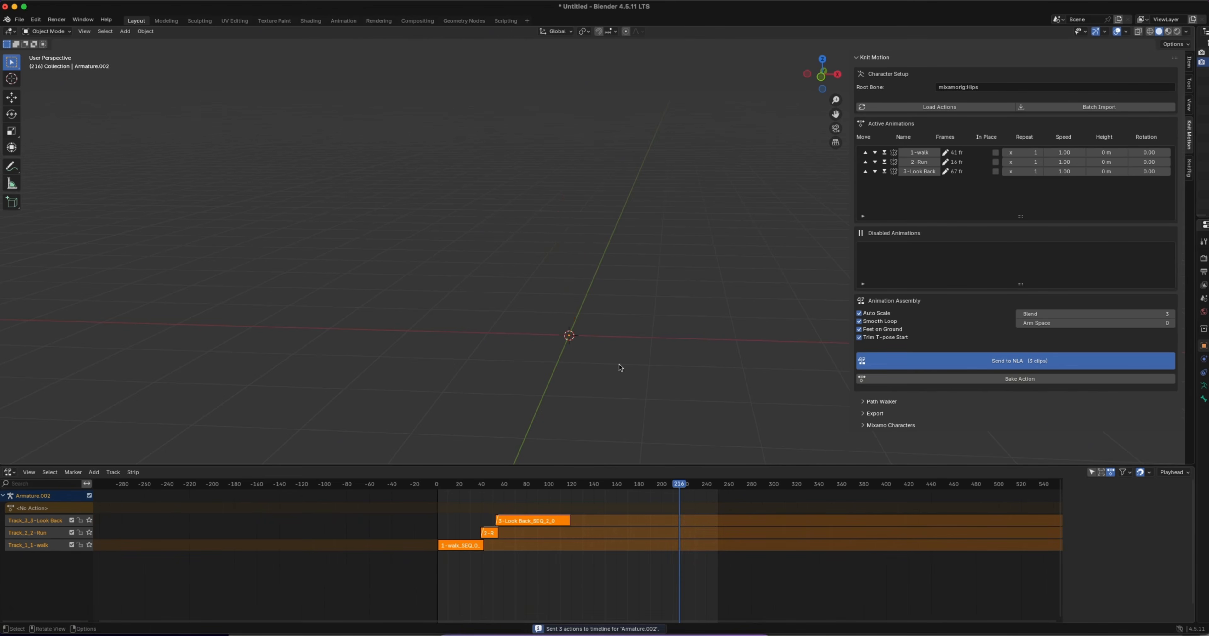
Hide the sidebar and play the assembled walk, run and look-back sequence from the side, starting near frame 8.
{"action": "left_click_drag", "start_coordinate": [683, 488], "coordinate": [446, 486]}
{"action": "scroll", "coordinate": [458, 369], "scroll_direction": "left", "scroll_amount": 5}
{"action": "scroll", "coordinate": [459, 371], "scroll_direction": "left", "scroll_amount": 5}
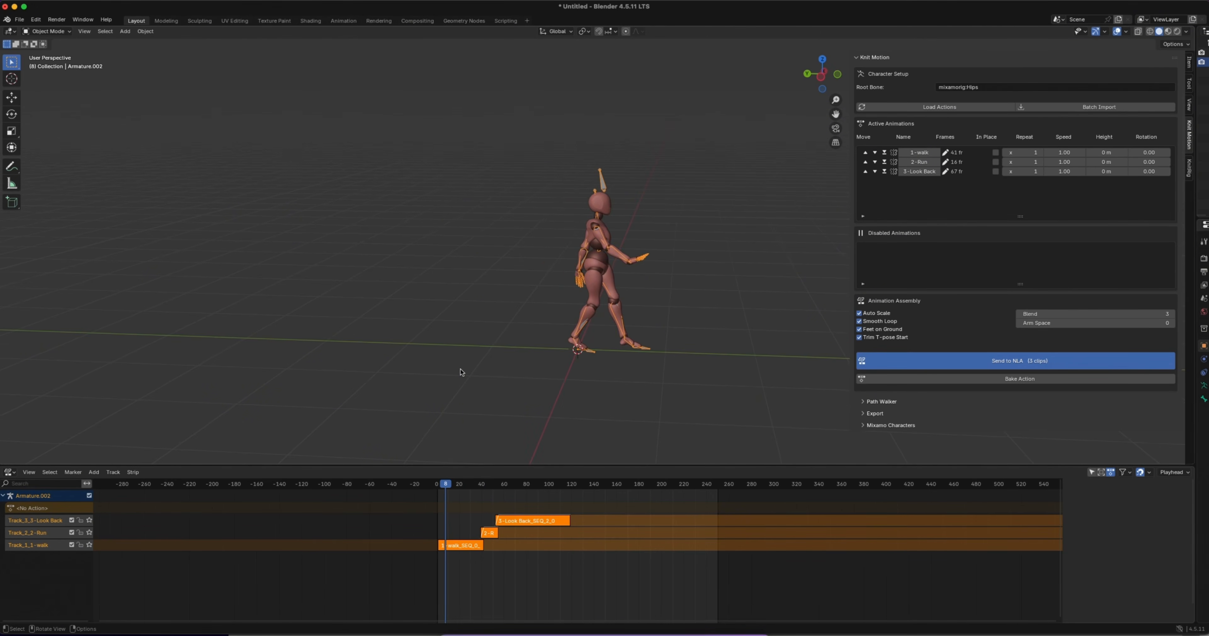
{"action": "key", "text": "n"}
{"action": "scroll", "coordinate": [670, 371], "scroll_direction": "down", "scroll_amount": 5}
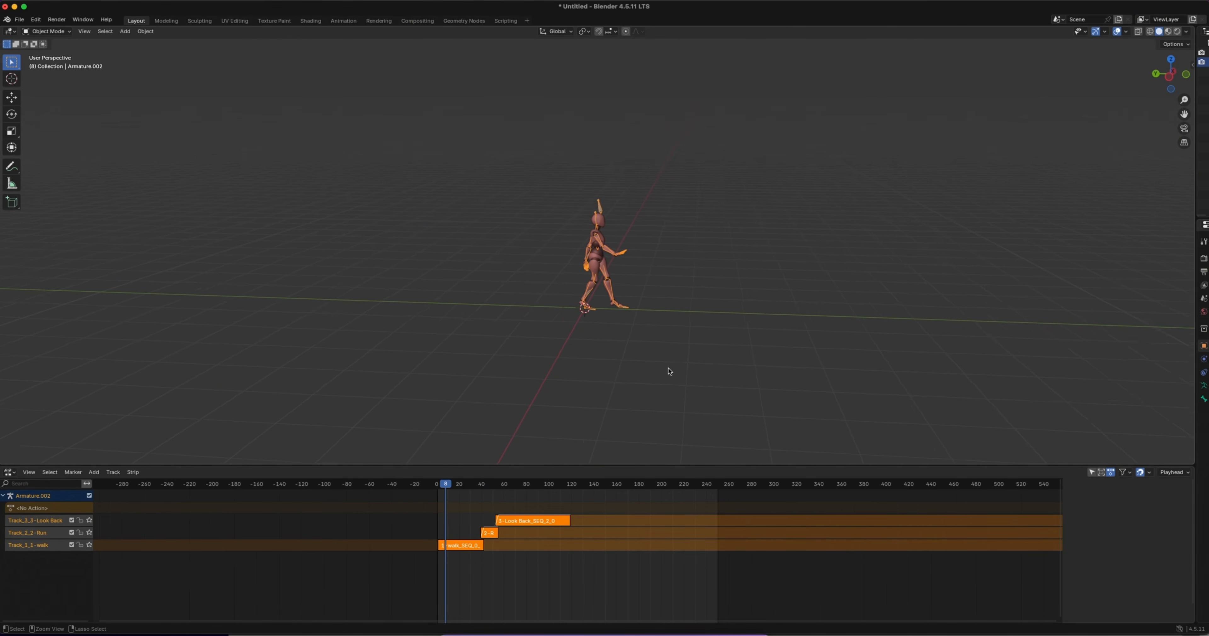
{"action": "key", "text": "space"}
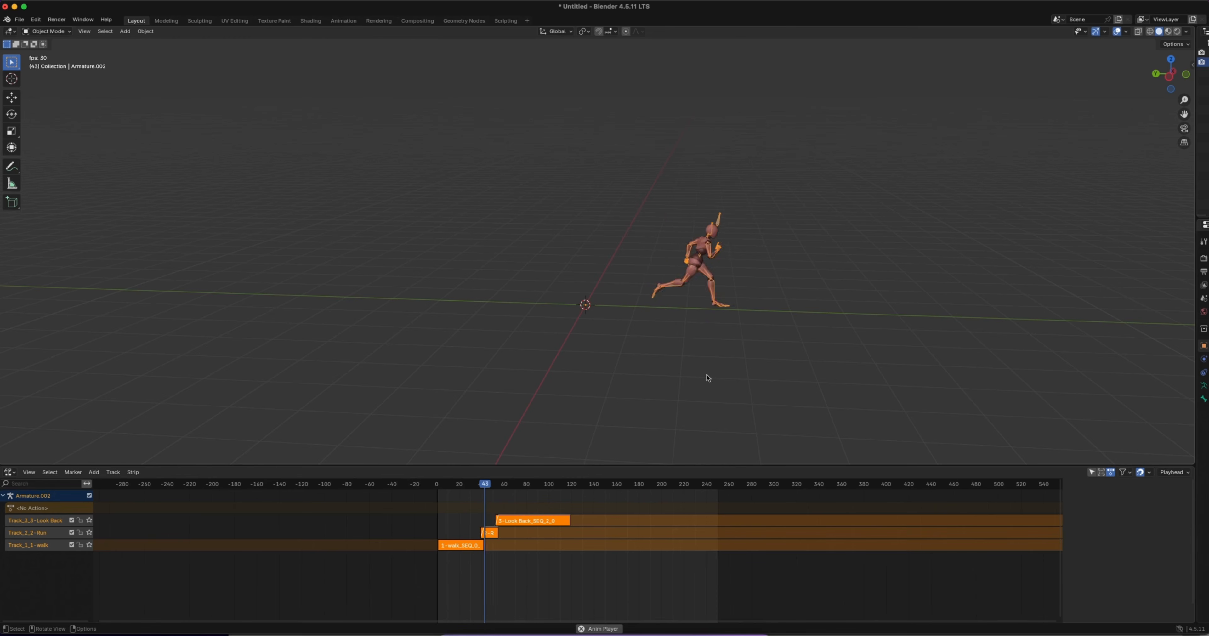
{"action": "key", "text": "space"}
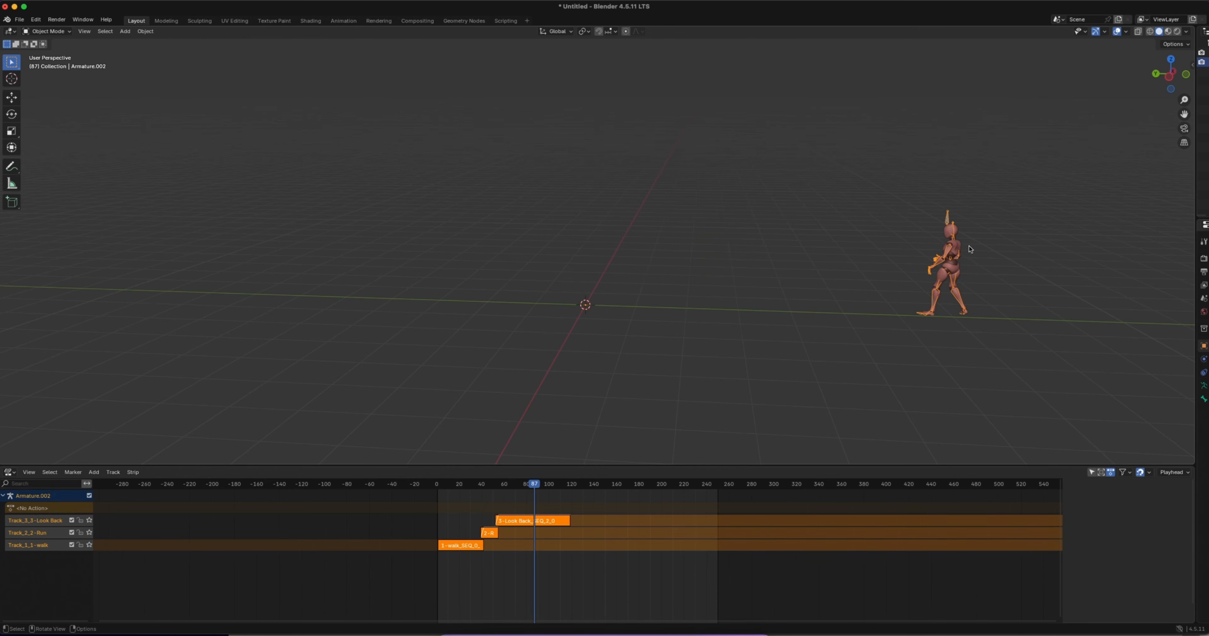
Set 1-walk to repeat 5 times and 2-Run 10 times, and resend the three clips to the NLA.
{"action": "left_click_drag", "start_coordinate": [533, 485], "coordinate": [468, 484]}
{"action": "key", "text": "n"}
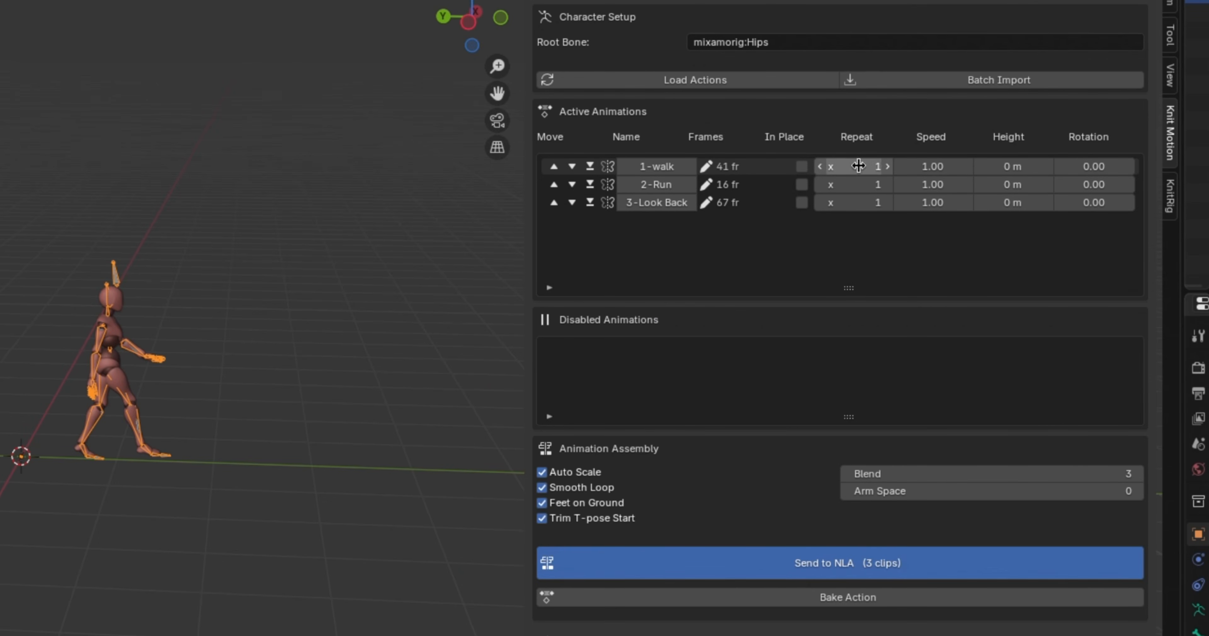
{"action": "left_click", "coordinate": [848, 165]}
{"action": "type", "text": "5"}
{"action": "left_click", "coordinate": [849, 186]}
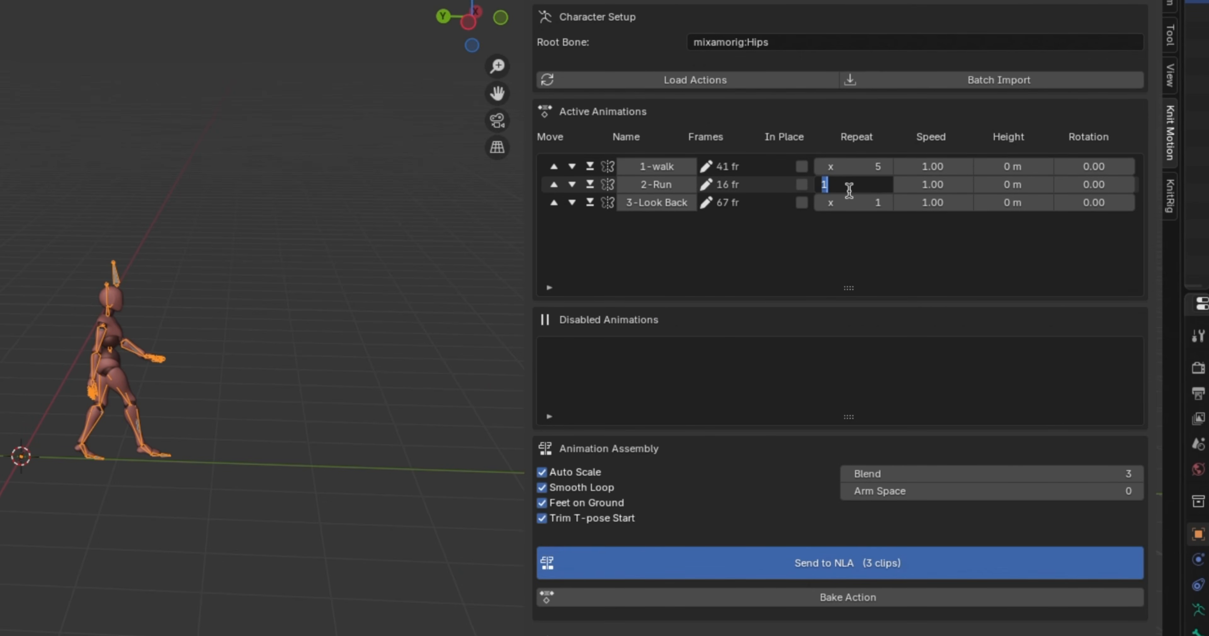
{"action": "type", "text": "10"}
{"action": "key", "text": "Return"}
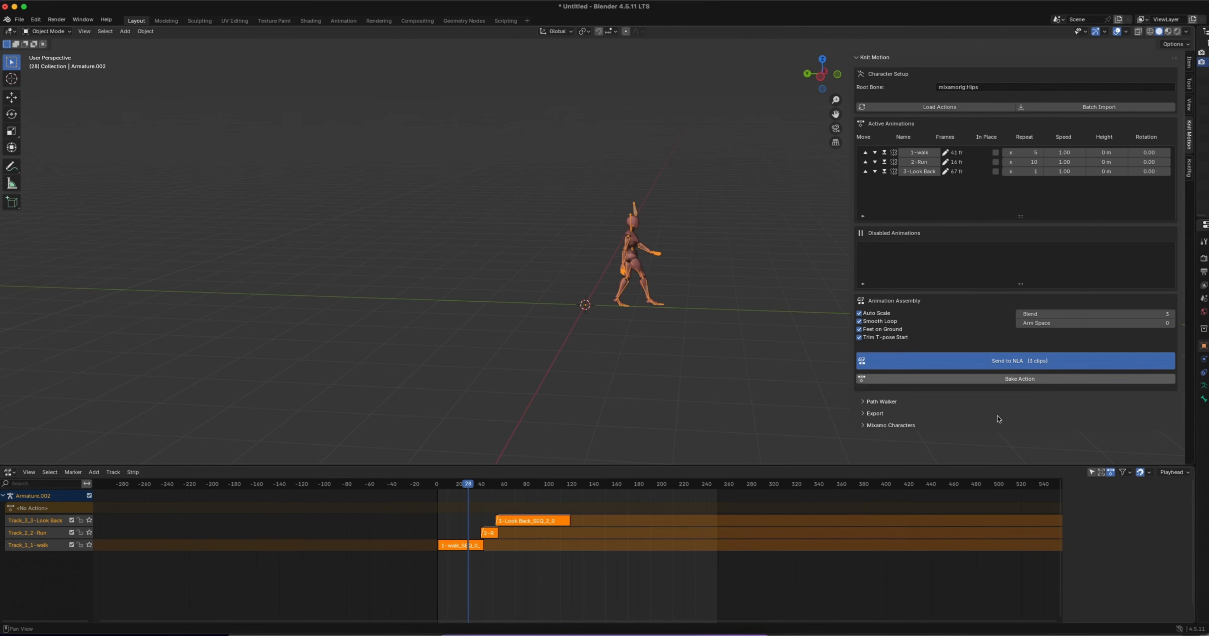
{"action": "left_click", "coordinate": [1003, 360]}
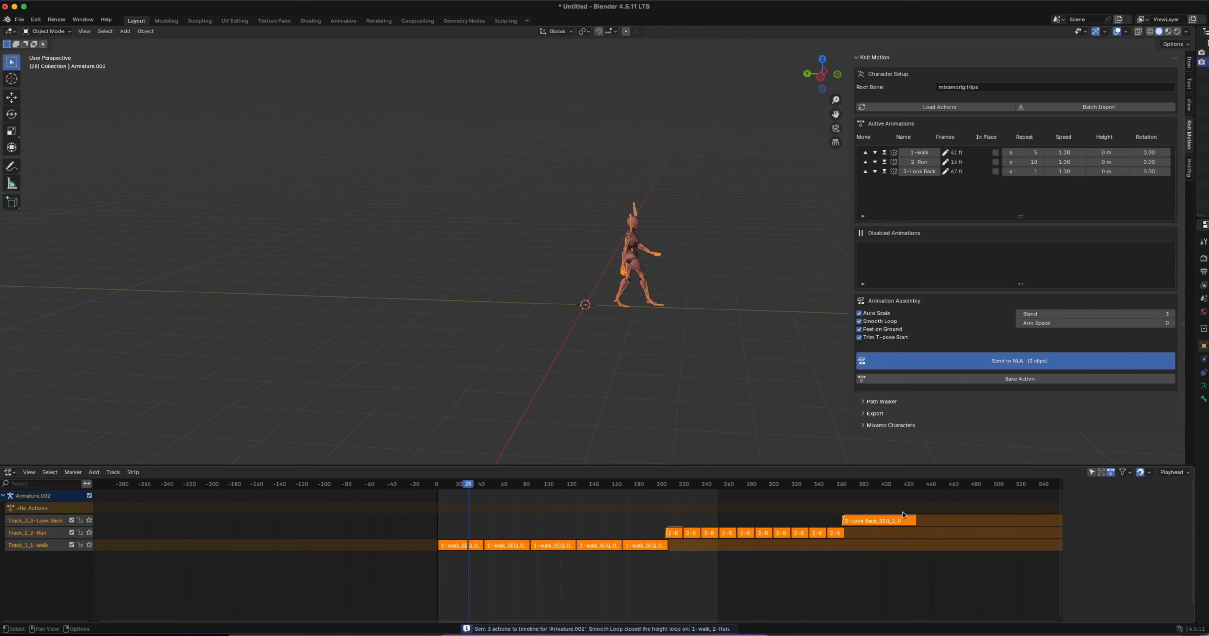
Move the playhead to frame 428 at the end of the 3-Look Back strip and make it the scene's end frame.
{"action": "left_click_drag", "start_coordinate": [913, 489], "coordinate": [918, 486]}
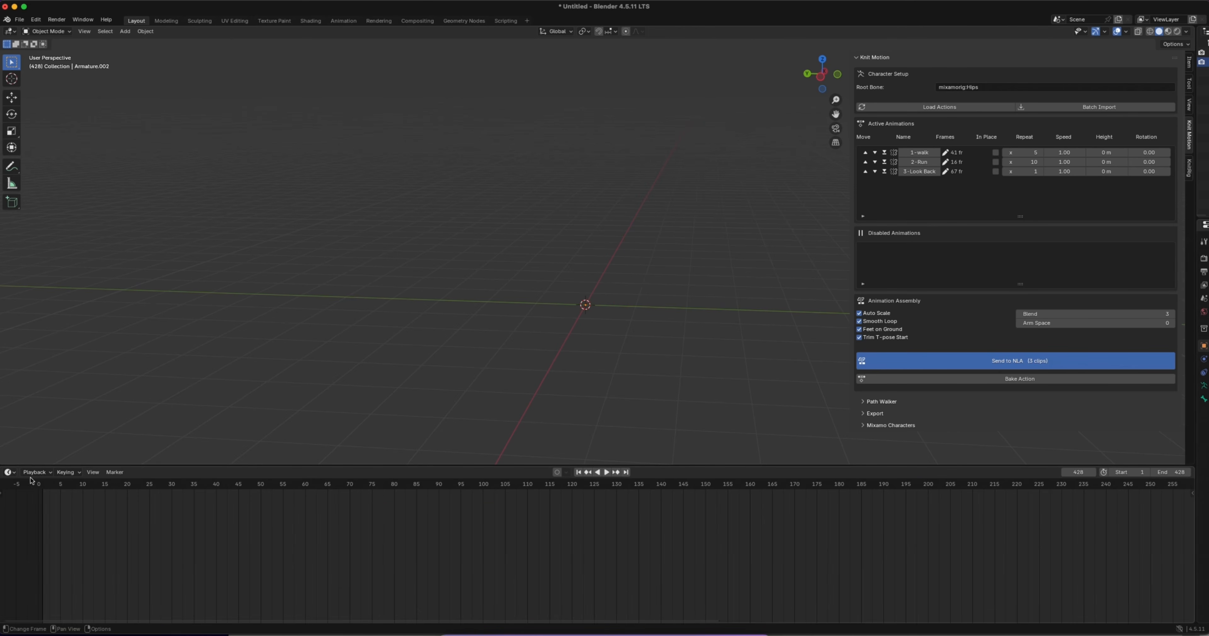
Switch the timeline area to the Nonlinear Animation editor and hide its side panel.
{"action": "left_click", "coordinate": [10, 472]}
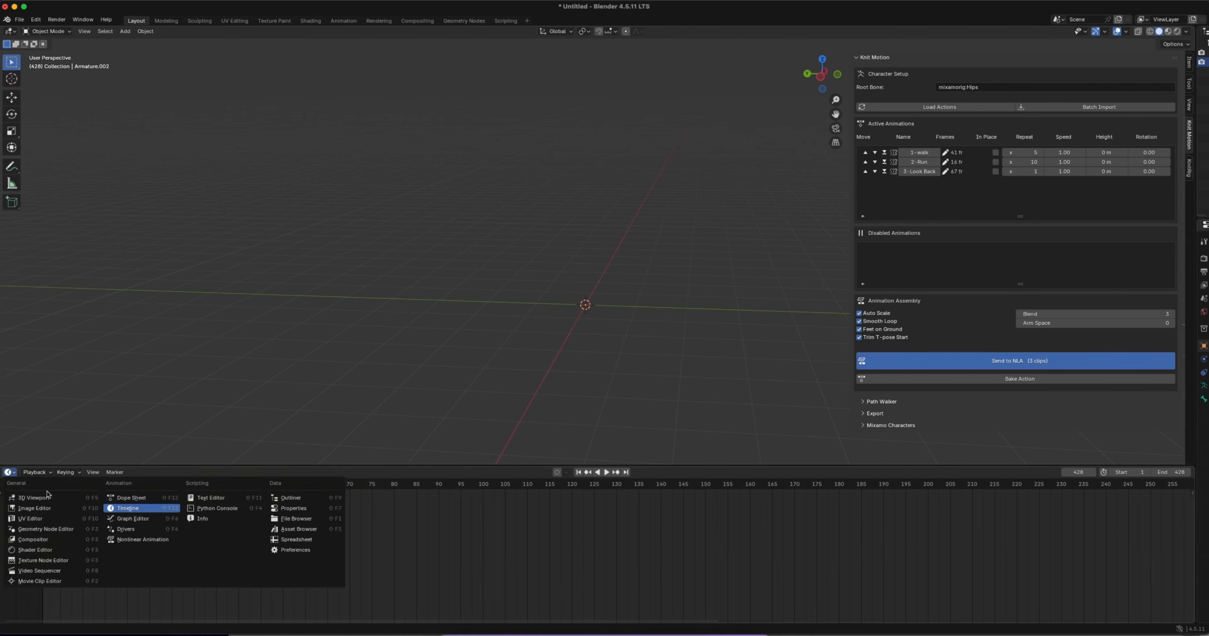
{"action": "left_click", "coordinate": [178, 545]}
{"action": "key", "text": "n"}
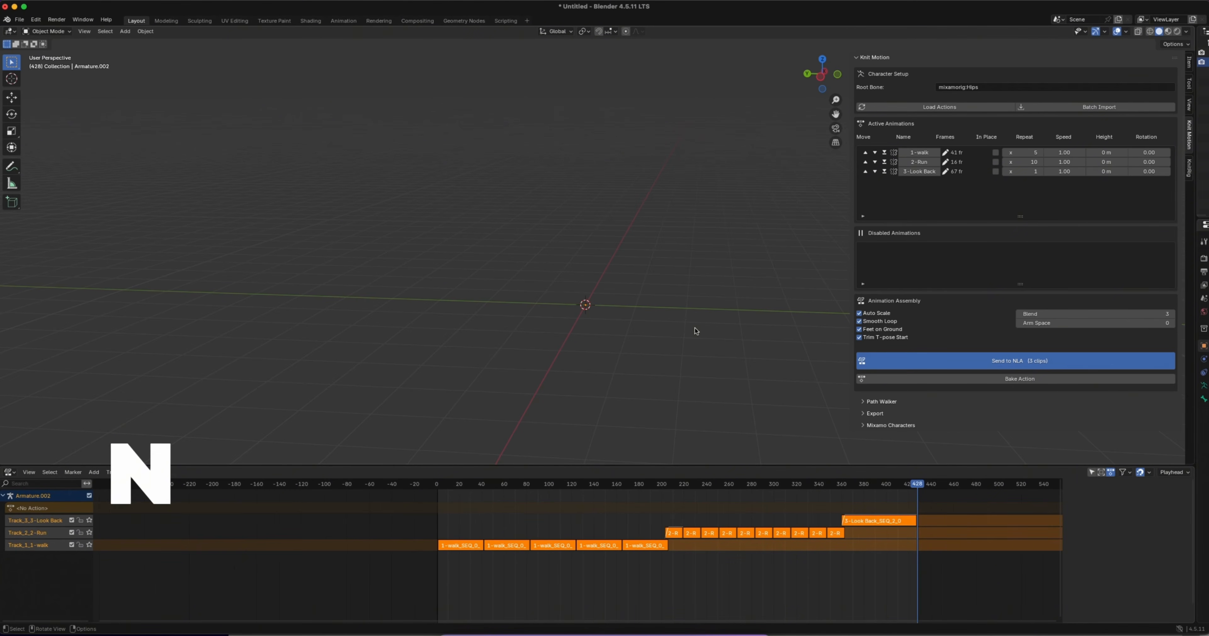
Hide the viewport sidebar and play the assembled sequence, following the character from the walk into the run.
{"action": "key", "text": "n"}
{"action": "key", "text": "space"}
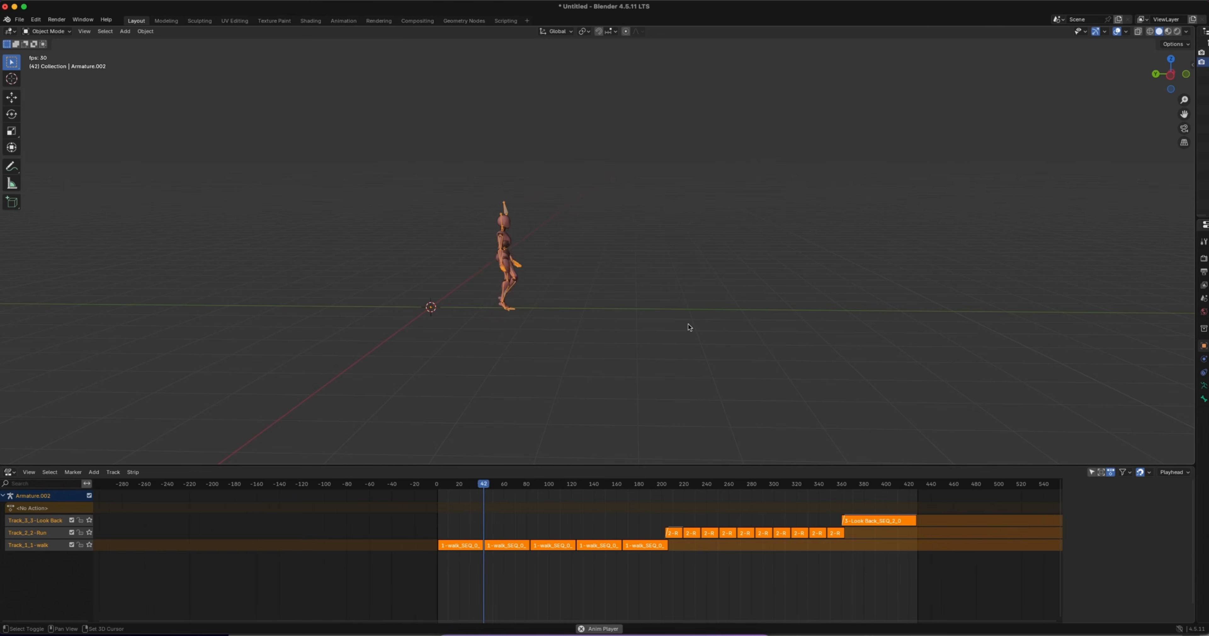
{"action": "scroll", "coordinate": [689, 326], "scroll_direction": "right", "scroll_amount": 5, "text": "shift"}
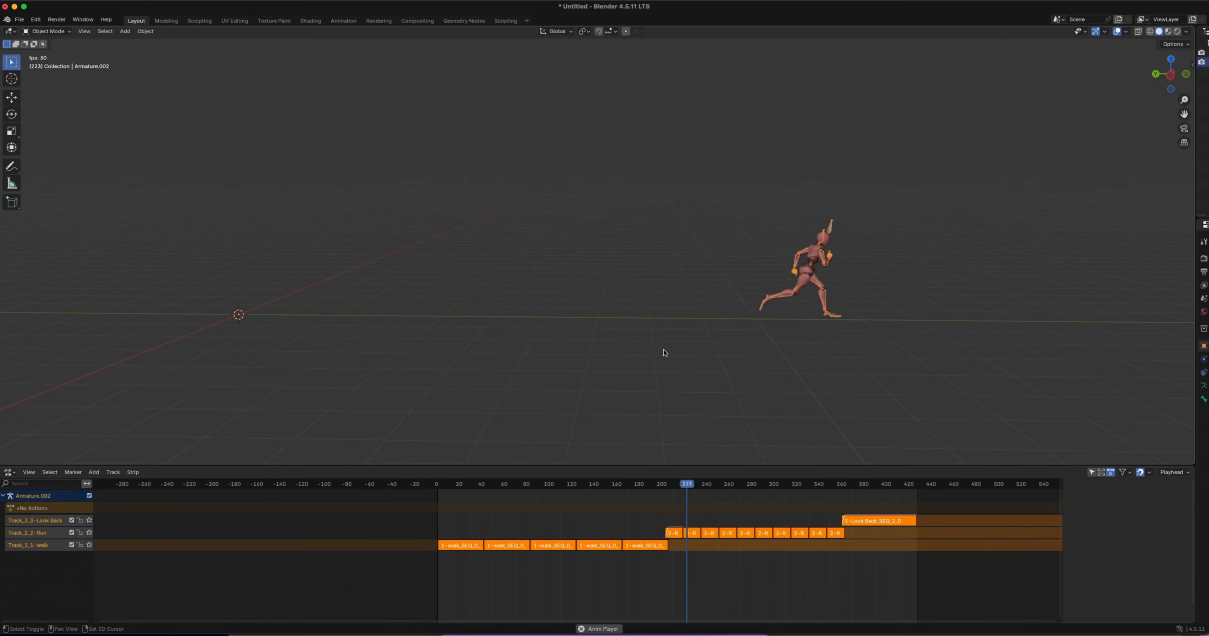
{"action": "scroll", "coordinate": [666, 352], "scroll_direction": "right", "scroll_amount": 4, "text": "shift"}
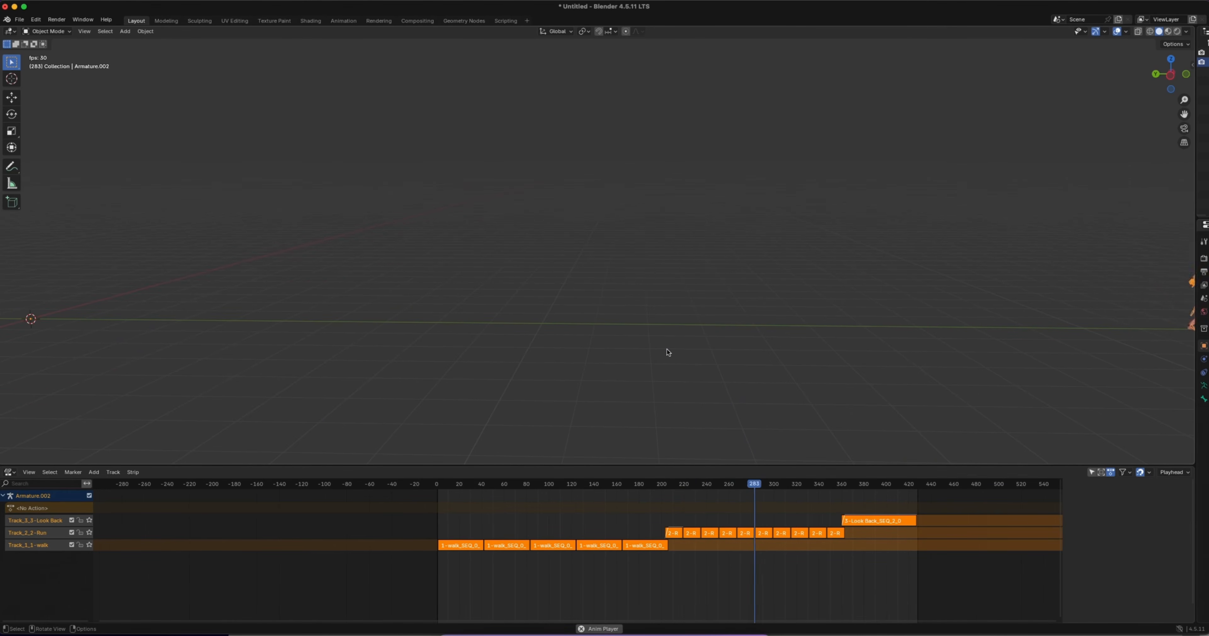
{"action": "scroll", "coordinate": [672, 363], "scroll_direction": "right", "scroll_amount": 5}
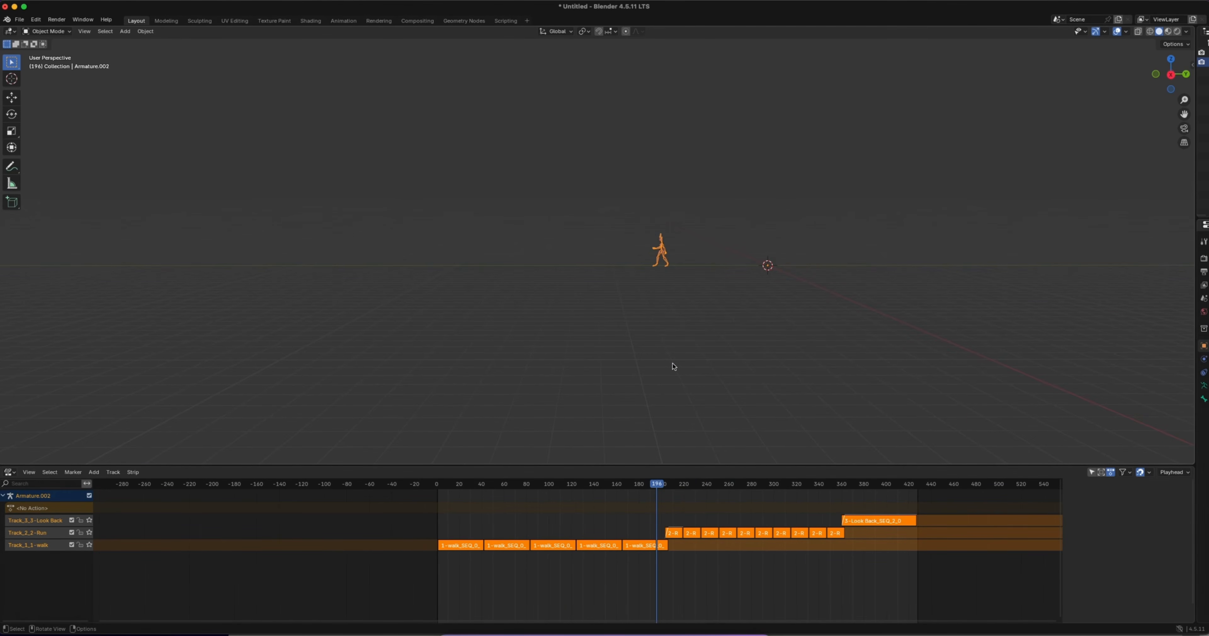
Play the run and look-back part from the character's opposite side and stop at frame 401.
{"action": "key", "text": "space"}
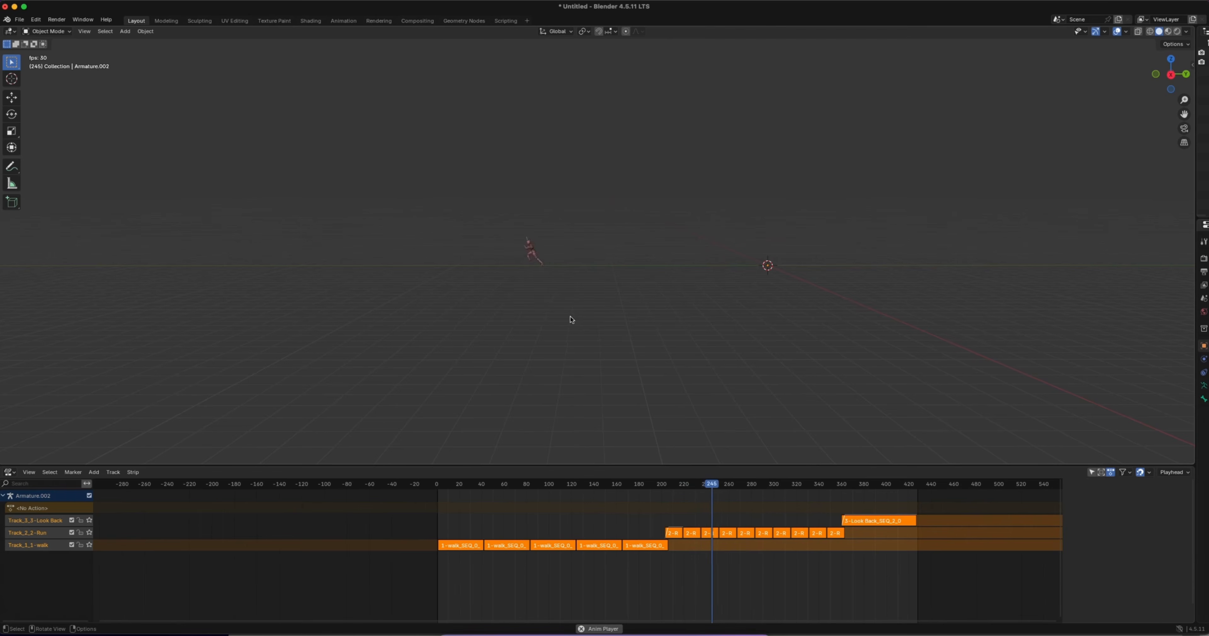
{"action": "scroll", "coordinate": [516, 274], "scroll_direction": "up", "scroll_amount": 4}
{"action": "scroll", "coordinate": [513, 274], "scroll_direction": "left", "scroll_amount": 5, "text": "shift"}
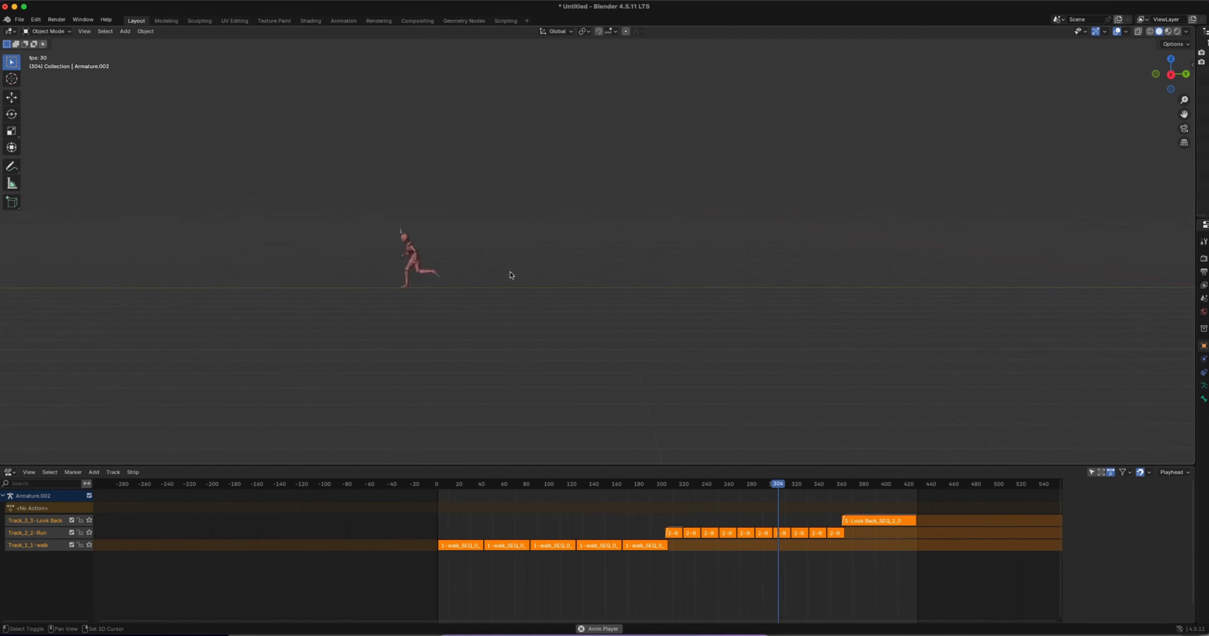
{"action": "scroll", "coordinate": [510, 275], "scroll_direction": "left", "scroll_amount": 5, "text": "shift"}
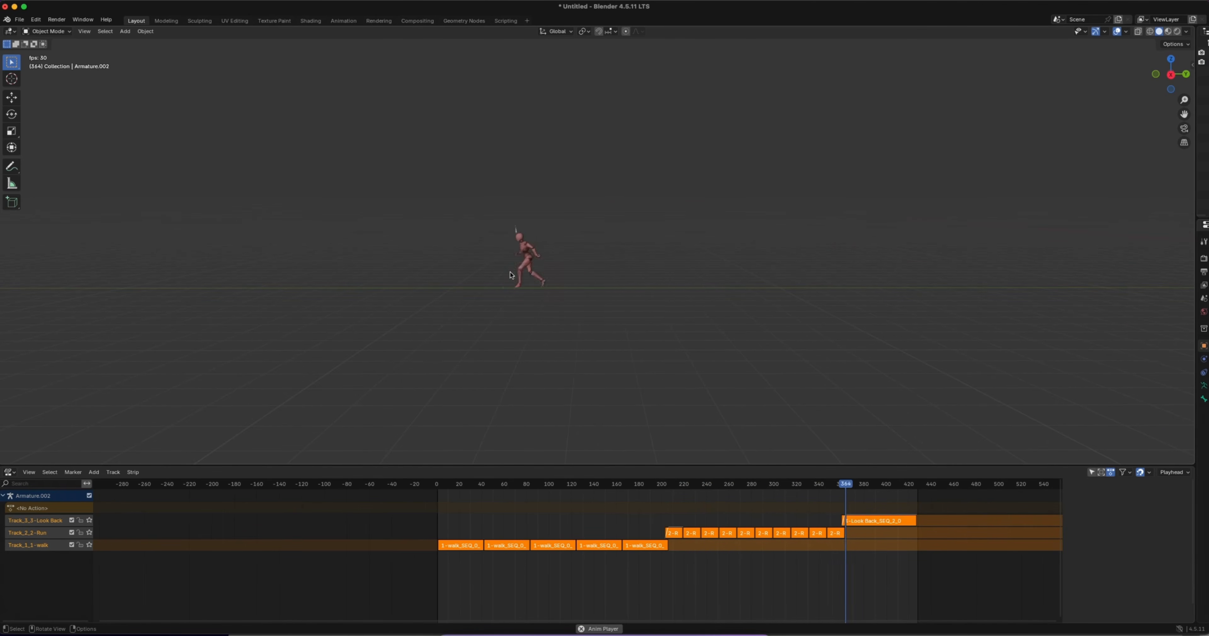
{"action": "key", "text": "space"}
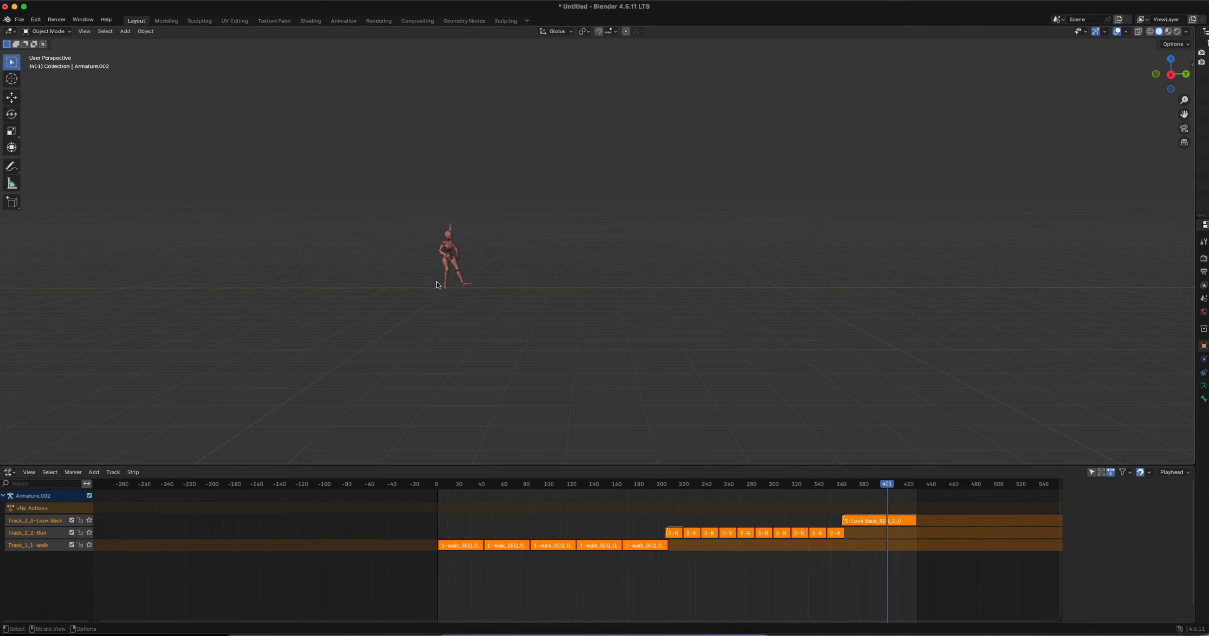
Examine the character's look-back pose at frame 401 up close.
{"action": "scroll", "coordinate": [439, 287], "scroll_direction": "up", "scroll_amount": 4}
{"action": "scroll", "coordinate": [439, 291], "scroll_direction": "left", "scroll_amount": 4, "text": "shift"}
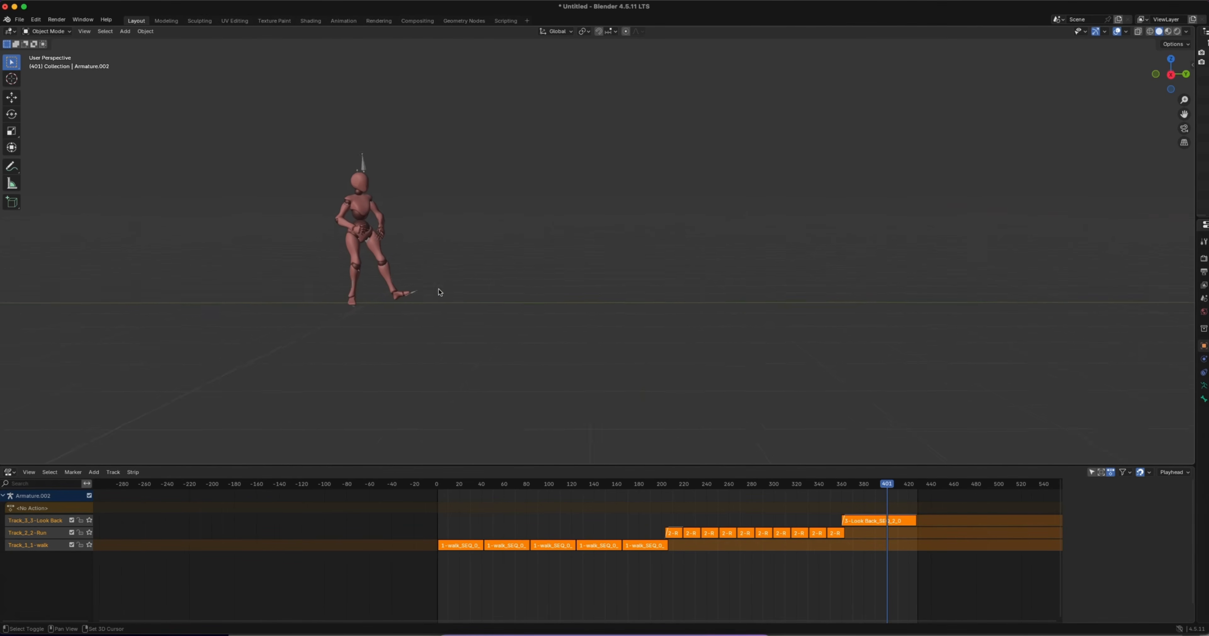
{"action": "scroll", "coordinate": [440, 291], "scroll_direction": "left", "scroll_amount": 4, "text": "shift"}
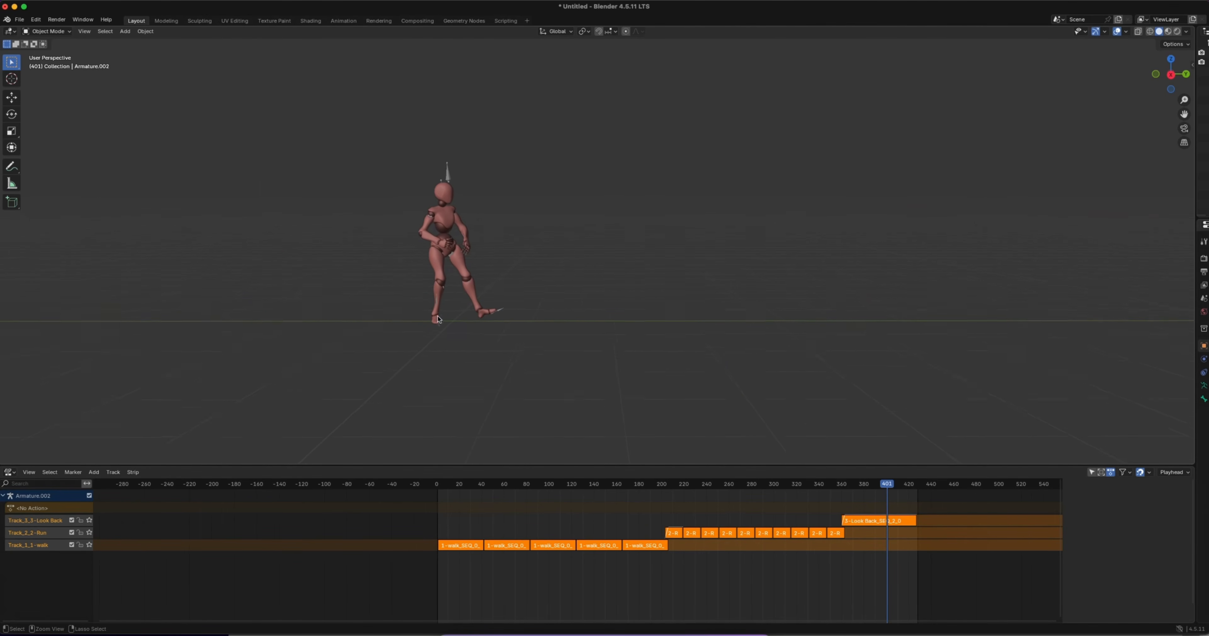
{"action": "scroll", "coordinate": [438, 318], "scroll_direction": "up", "scroll_amount": 4, "text": "ctrl"}
{"action": "scroll", "coordinate": [439, 319], "scroll_direction": "right", "scroll_amount": 3}
{"action": "scroll", "coordinate": [439, 319], "scroll_direction": "left", "scroll_amount": 3}
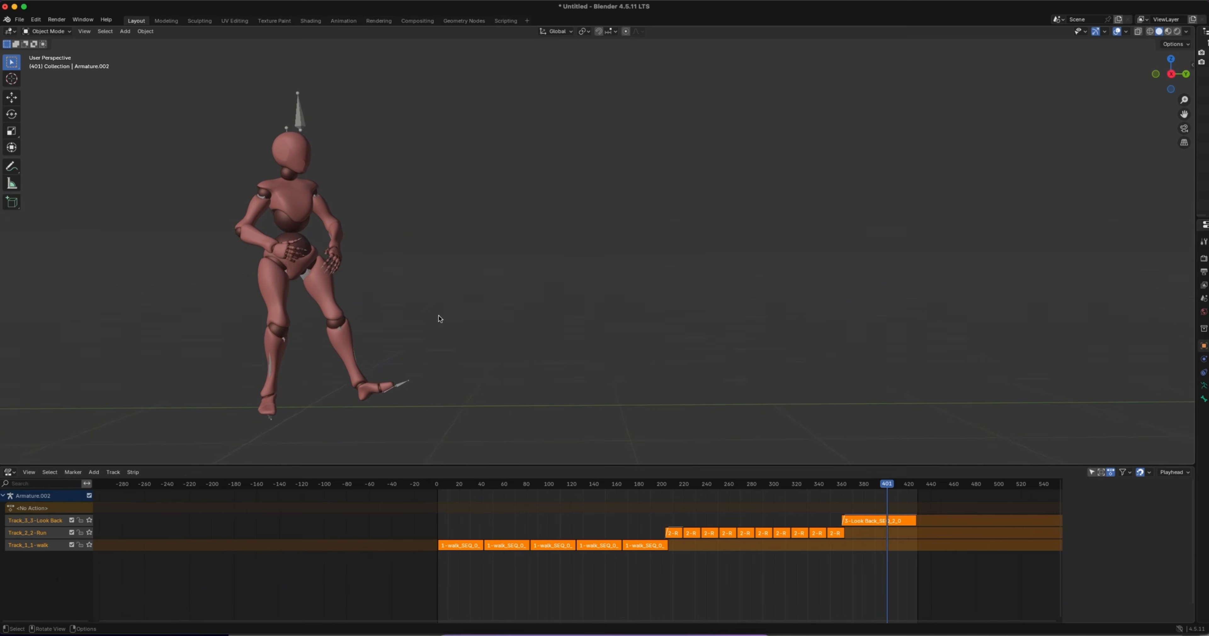
{"action": "scroll", "coordinate": [439, 319], "scroll_direction": "up", "scroll_amount": 2, "text": "shift"}
{"action": "scroll", "coordinate": [439, 318], "scroll_direction": "down", "scroll_amount": 5, "text": "shift"}
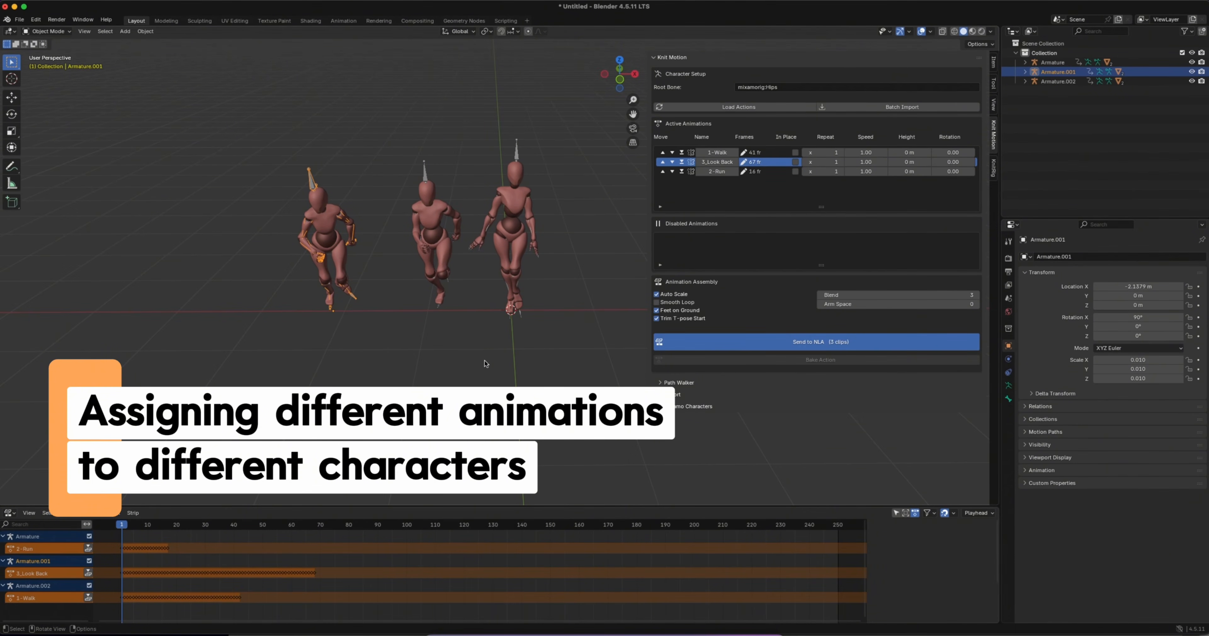
Select Armature.002 and move 3_Look Back and 2-Run to the disabled animations.
{"action": "left_click", "coordinate": [443, 234]}
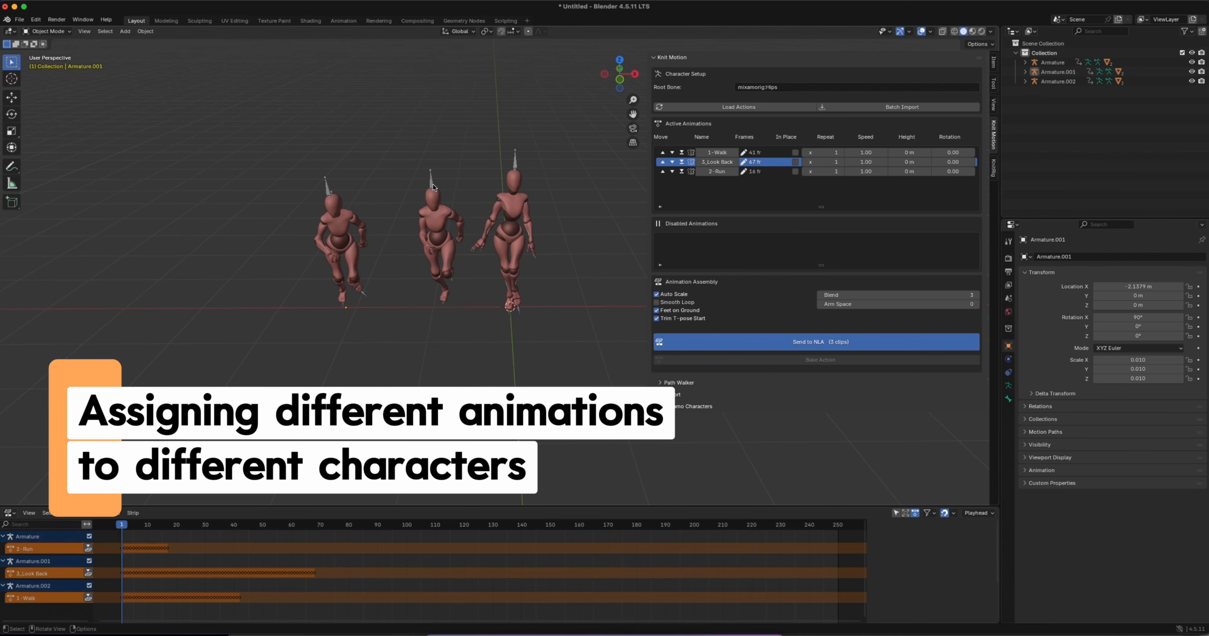
{"action": "left_click", "coordinate": [327, 189]}
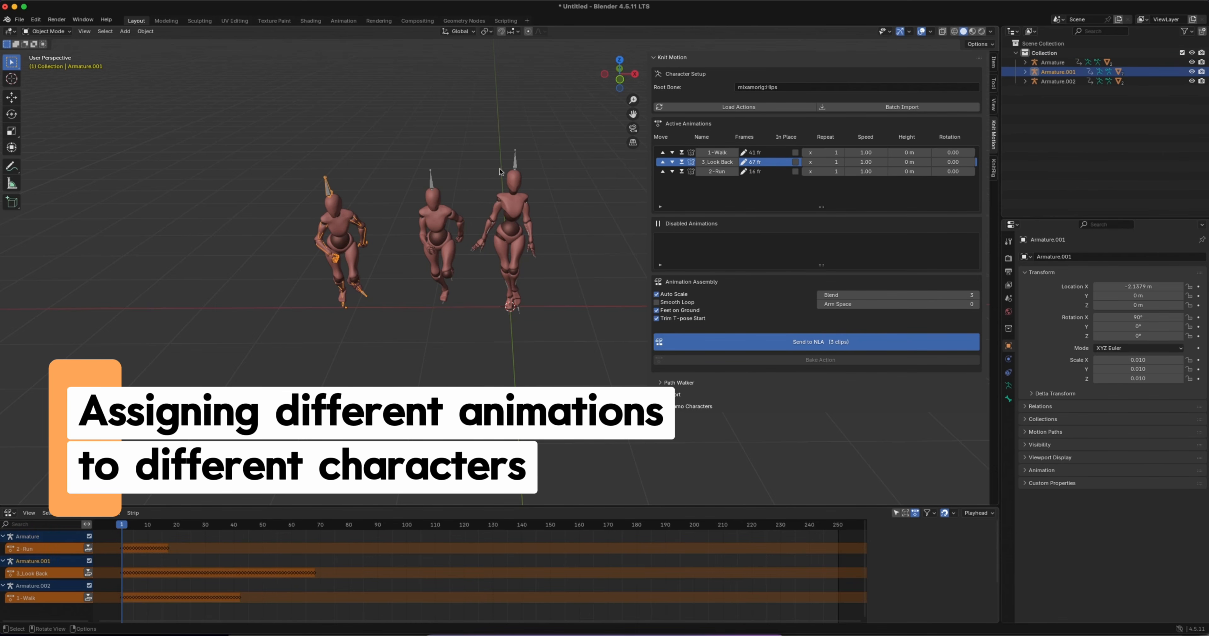
{"action": "left_click", "coordinate": [514, 163]}
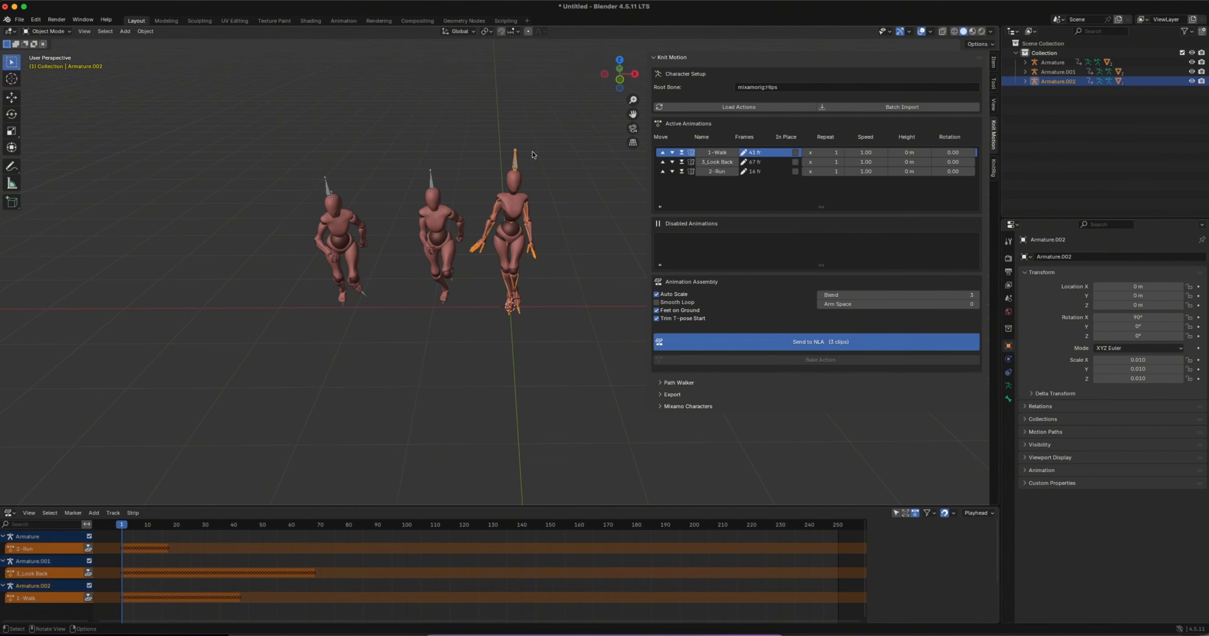
{"action": "left_click", "coordinate": [681, 162]}
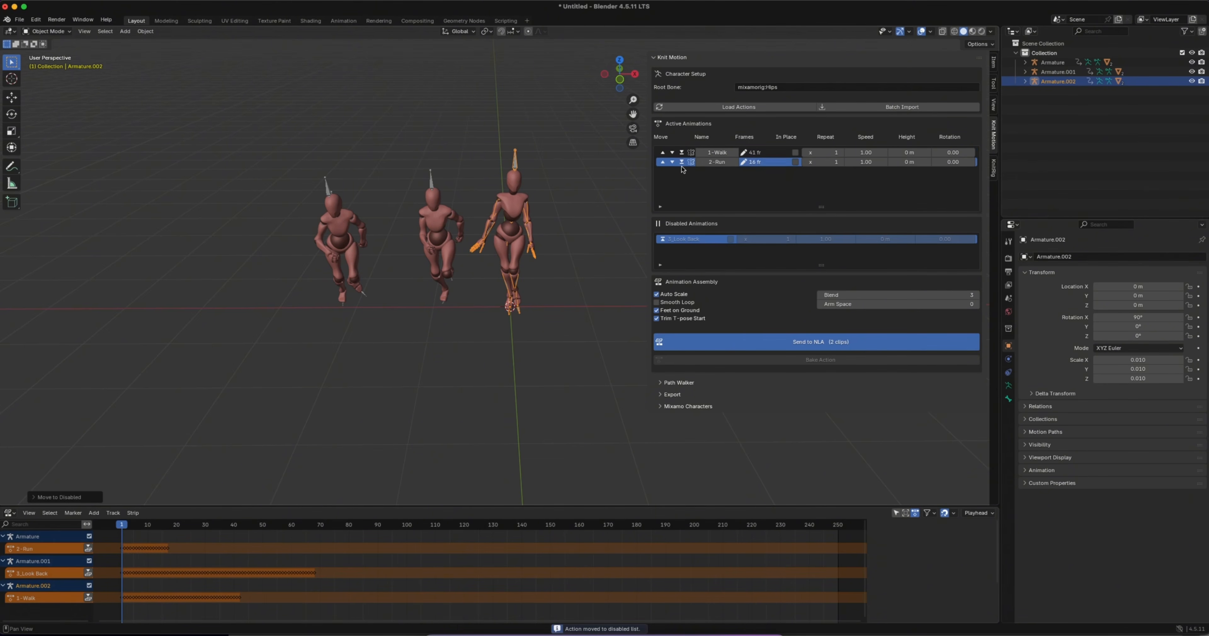
{"action": "left_click", "coordinate": [681, 162]}
Set 1-Walk to repeat 10 times and send it to the NLA for Armature.002.
{"action": "left_click", "coordinate": [828, 156]}
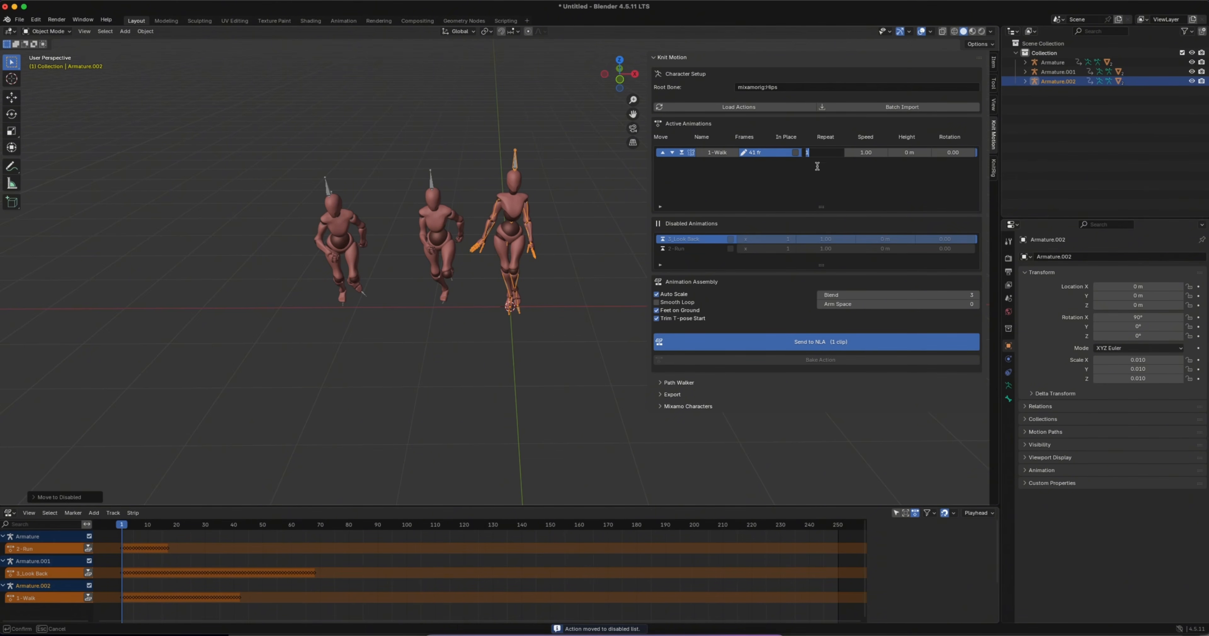
{"action": "key", "text": "Return"}
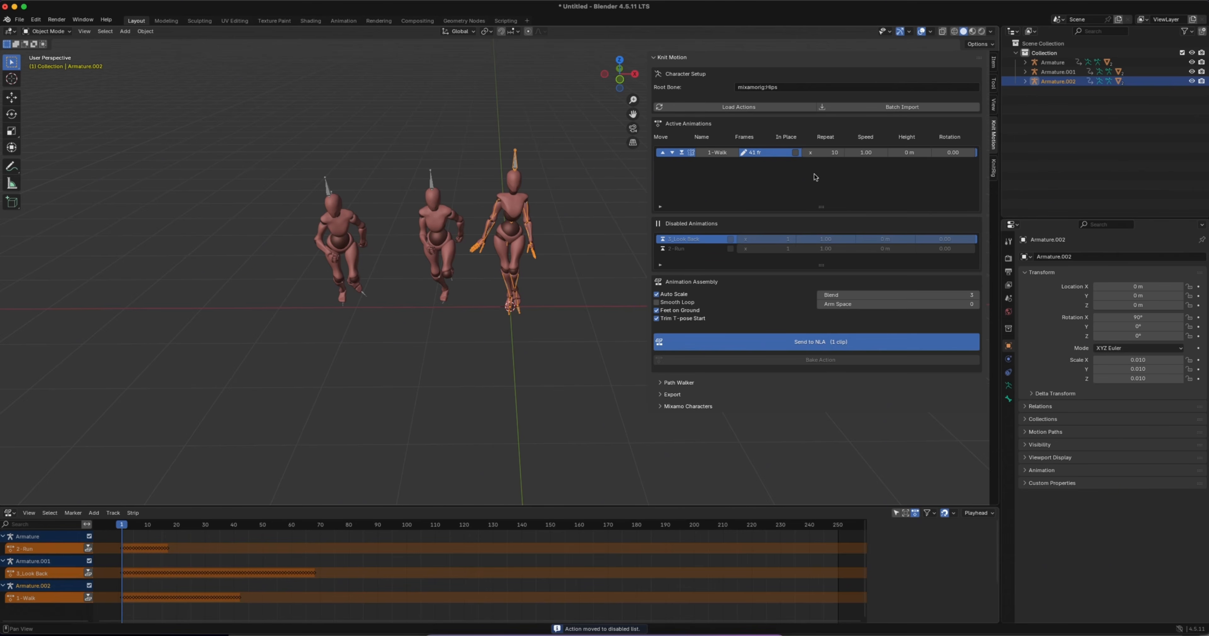
{"action": "left_click", "coordinate": [805, 349]}
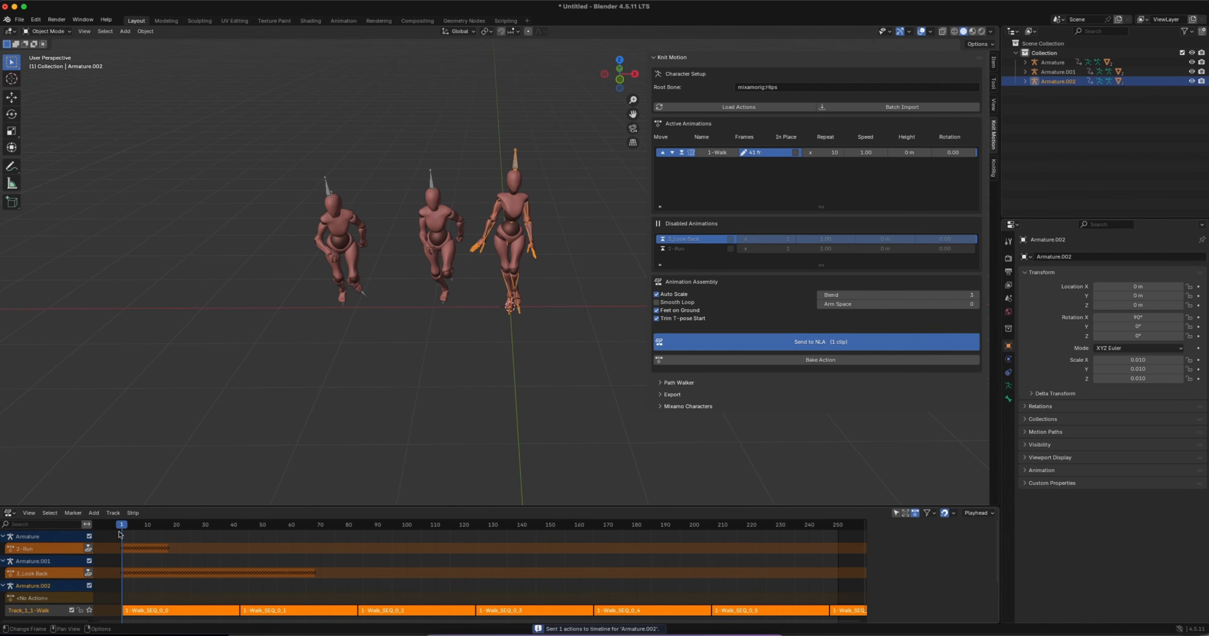
Enlarge the NLA editor and scrub the playhead to frame 10 to check the walk.
{"action": "left_click_drag", "start_coordinate": [445, 505], "coordinate": [445, 453]}
{"action": "left_click_drag", "start_coordinate": [121, 473], "coordinate": [148, 499]}
{"action": "scroll", "coordinate": [406, 387], "scroll_direction": "down", "scroll_amount": 4}
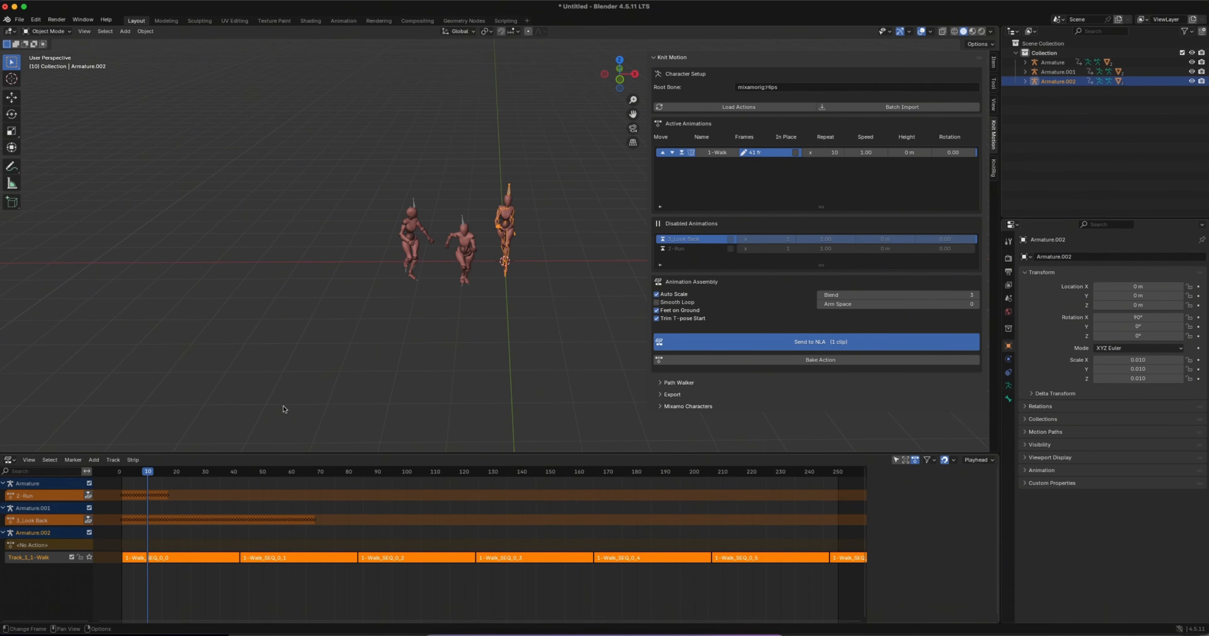
Select the middle character, Armature, then reactivate 2-Run and disable 1-Walk.
{"action": "left_click", "coordinate": [462, 222]}
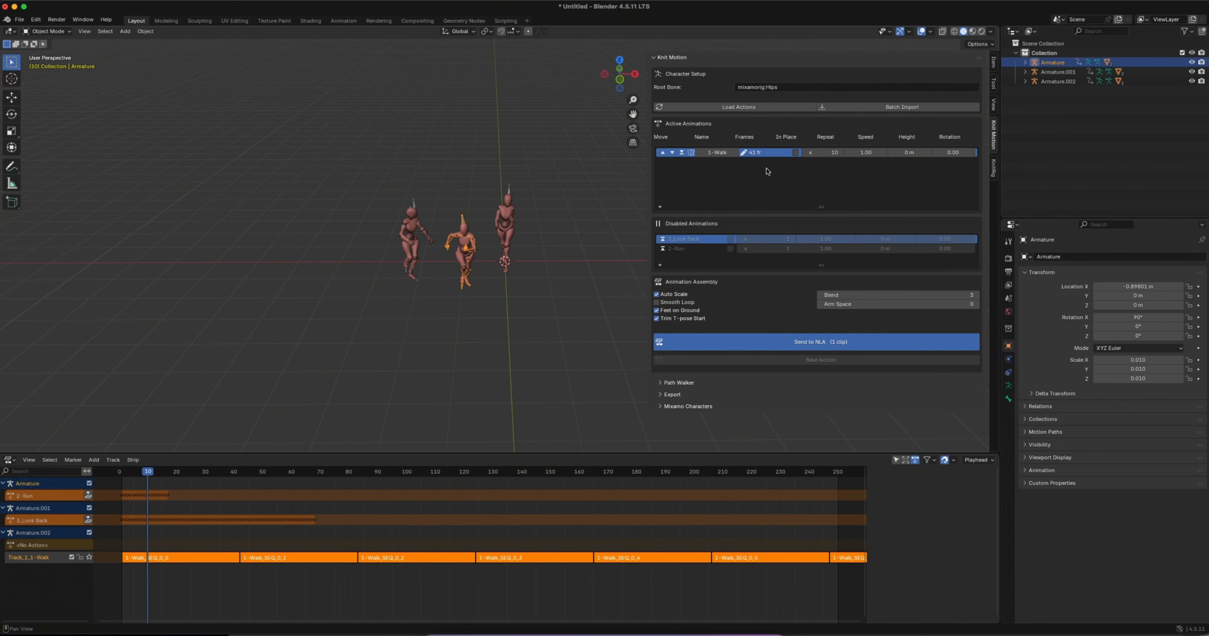
{"action": "left_click", "coordinate": [662, 249]}
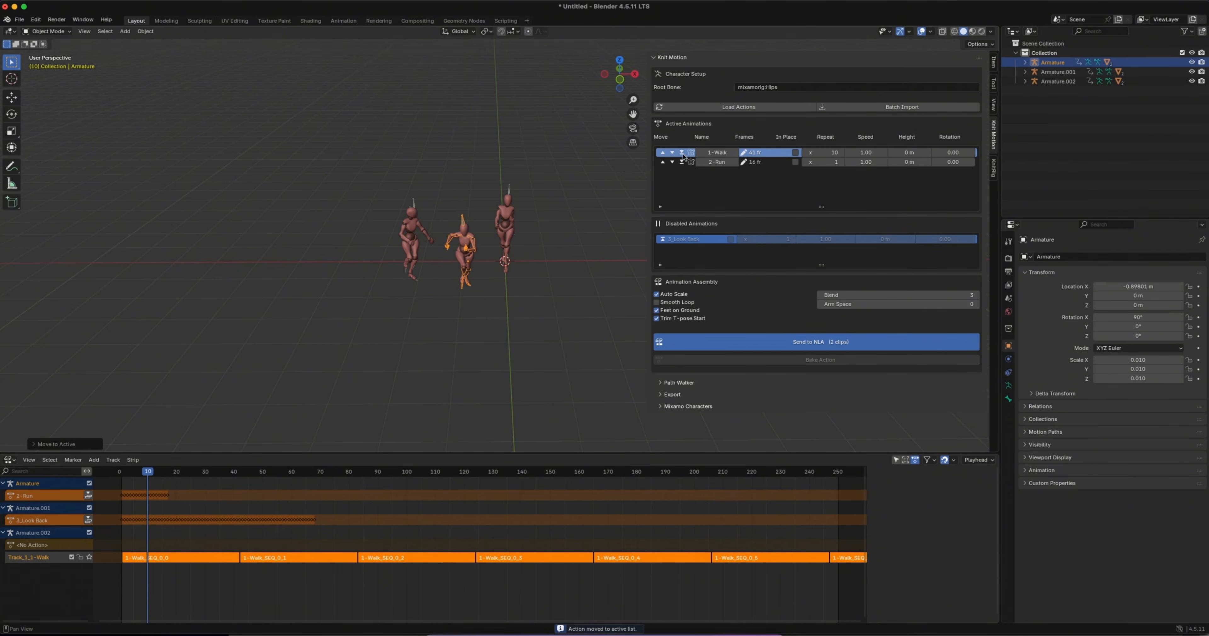
{"action": "left_click", "coordinate": [681, 153]}
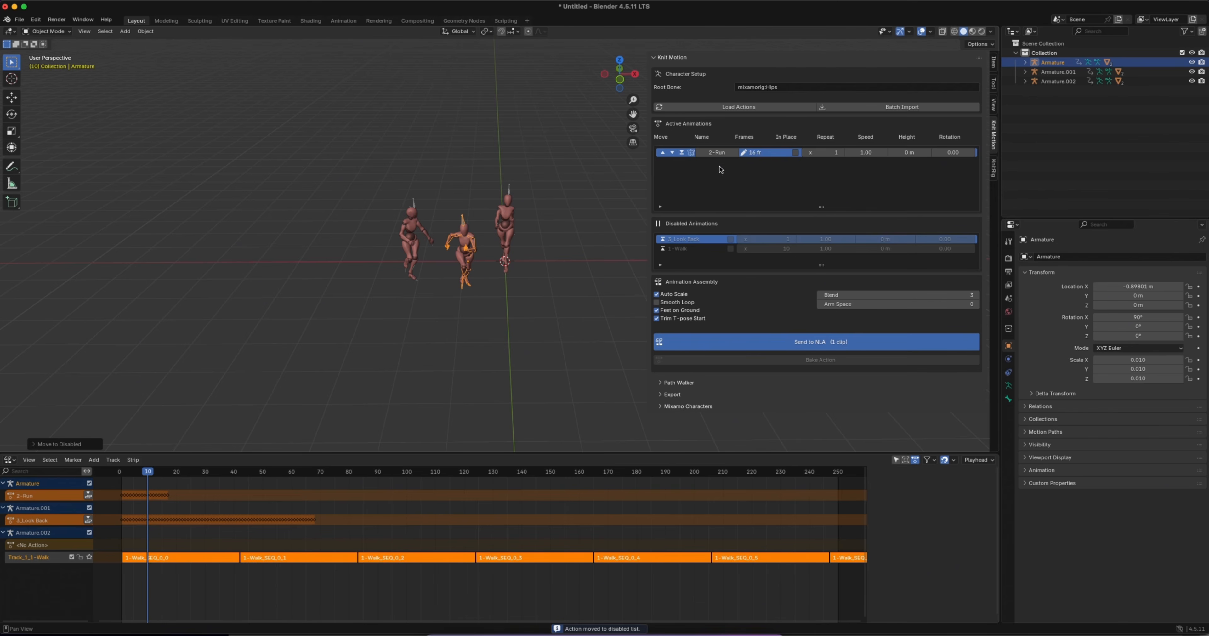
Set 2-Run to repeat 20 times and send it to the NLA for Armature.
{"action": "left_click", "coordinate": [823, 154]}
{"action": "key", "text": "Return"}
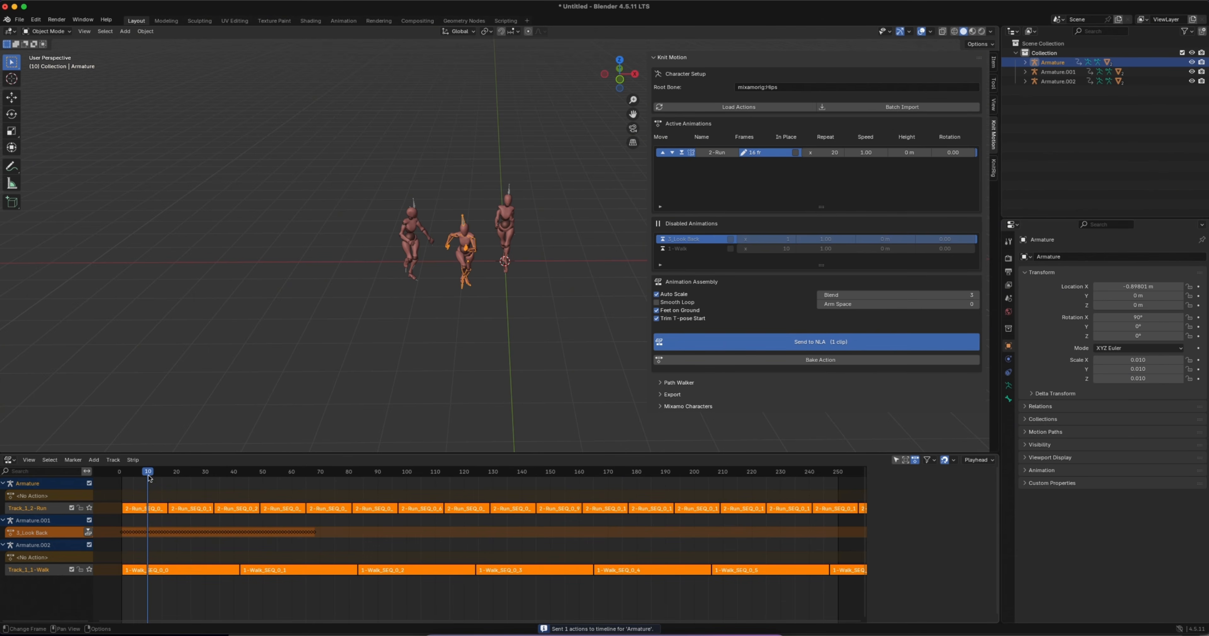
Narrow the sidebar and play the three characters' animations from frame 2, stopping at frame 58.
{"action": "left_click_drag", "start_coordinate": [149, 478], "coordinate": [124, 475]}
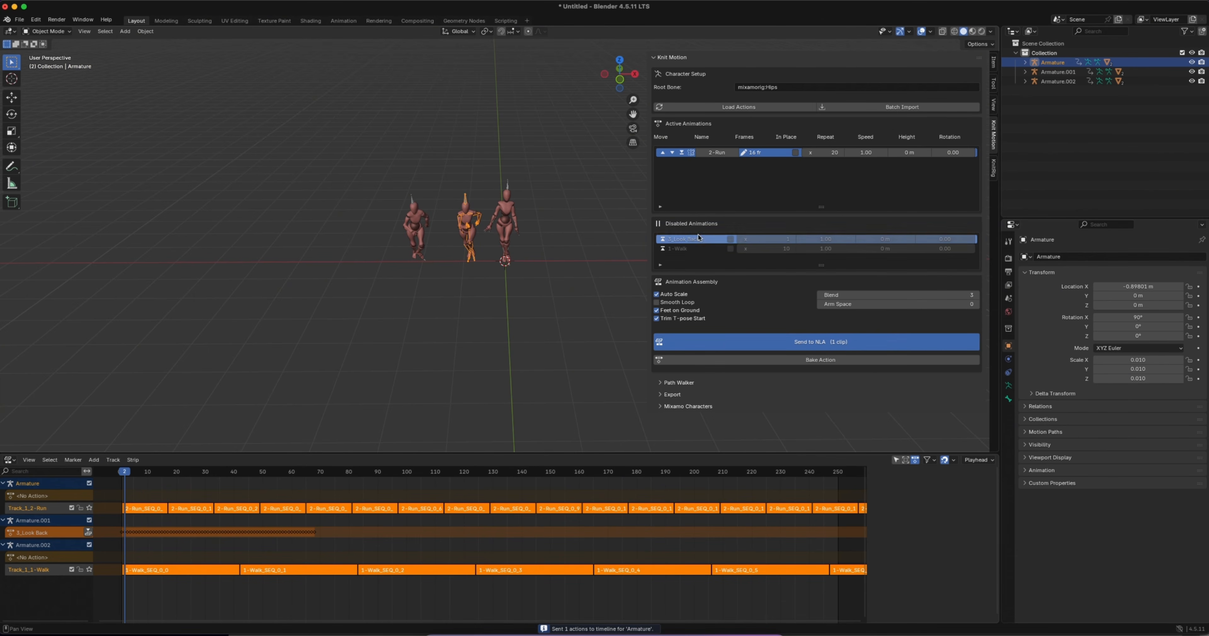
{"action": "left_click_drag", "start_coordinate": [651, 244], "coordinate": [717, 244]}
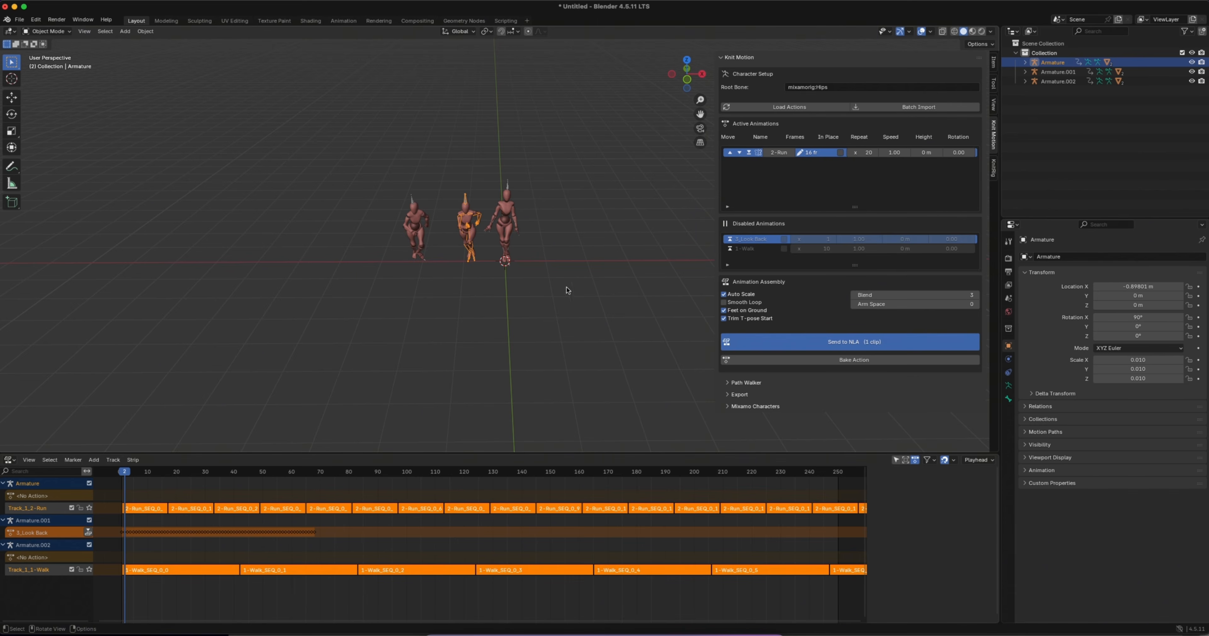
{"action": "key", "text": "space"}
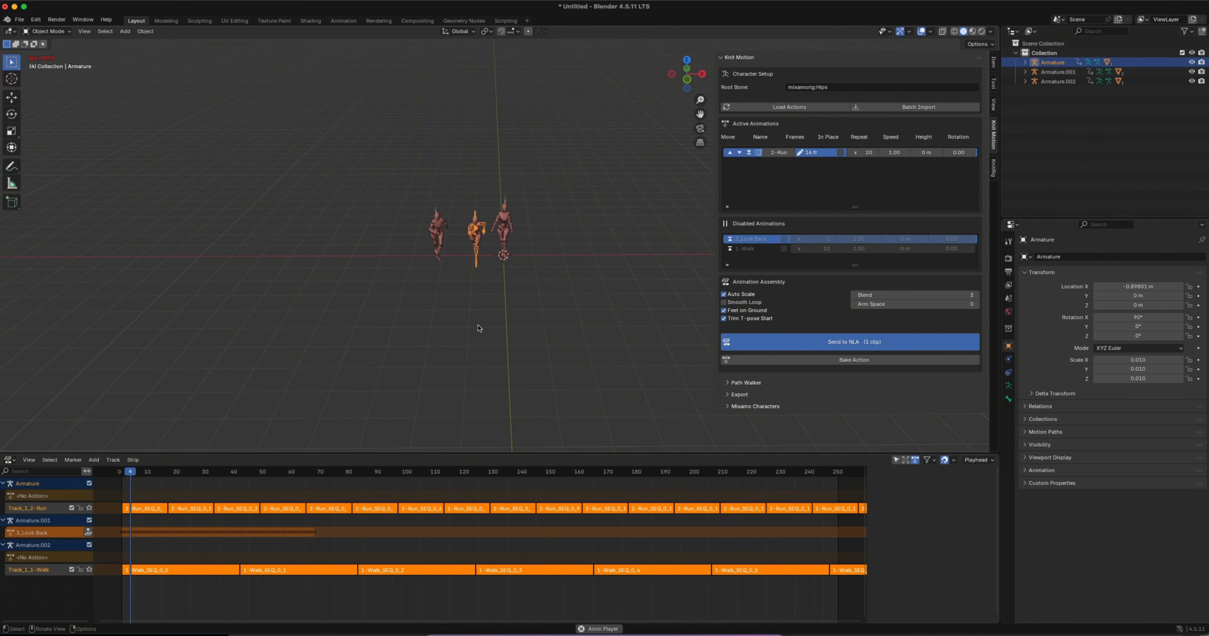
{"action": "key", "text": "space"}
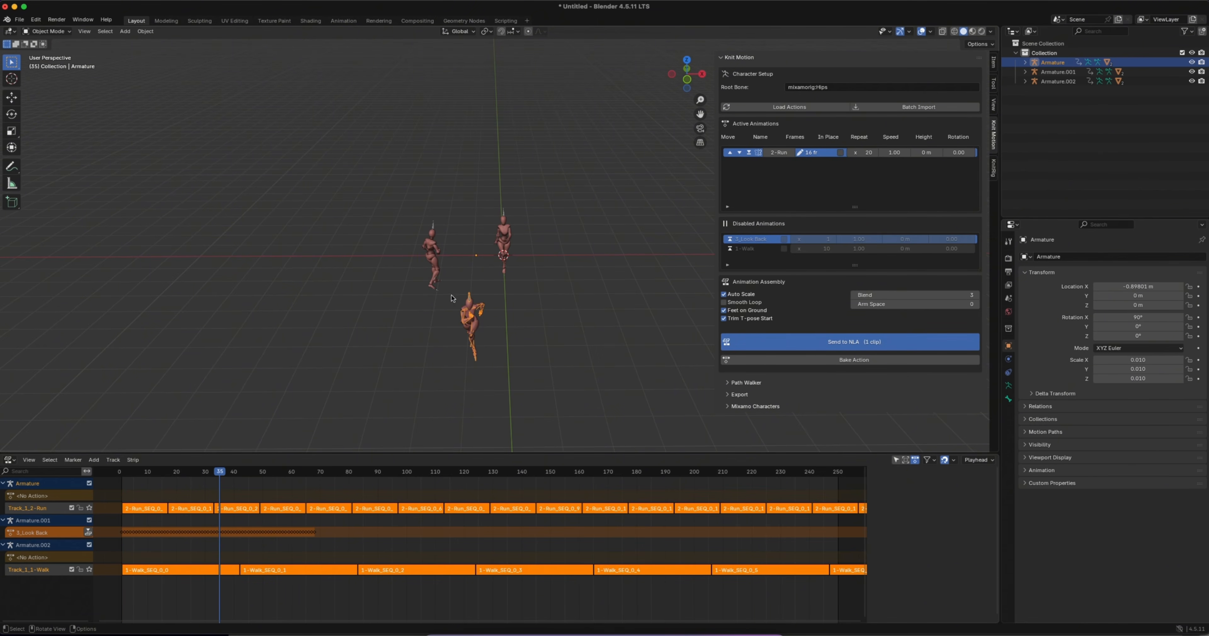
{"action": "key", "text": "space"}
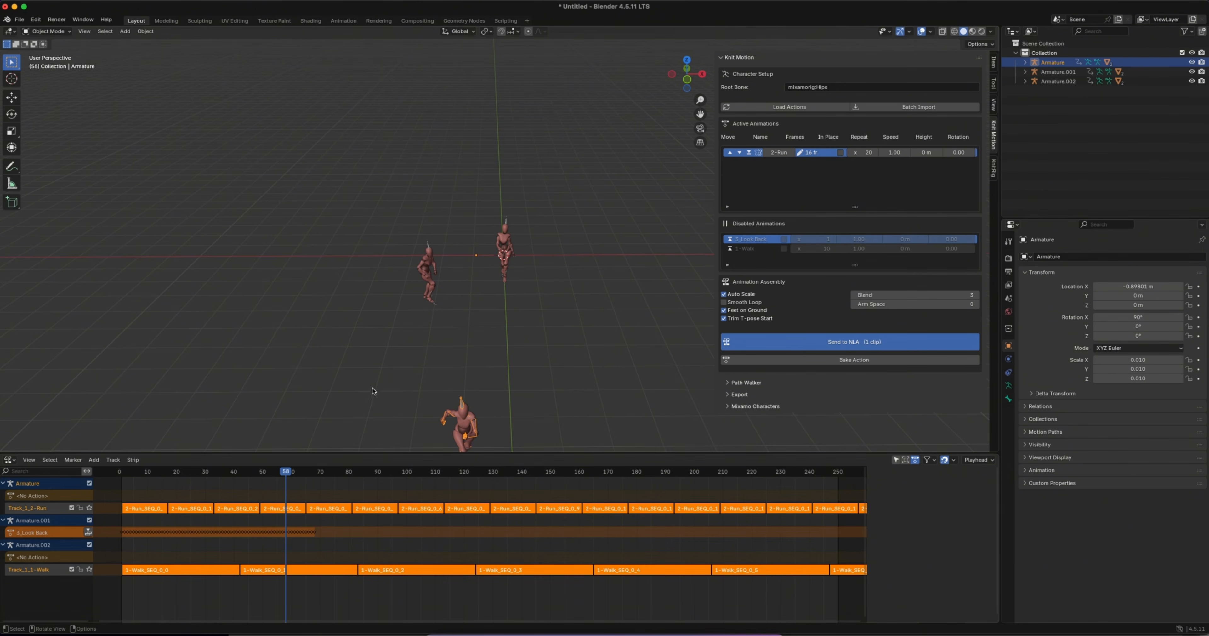
Select Armature.001 and move 3_Look Back and 1-Walk back to the active animations.
{"action": "left_click", "coordinate": [428, 244]}
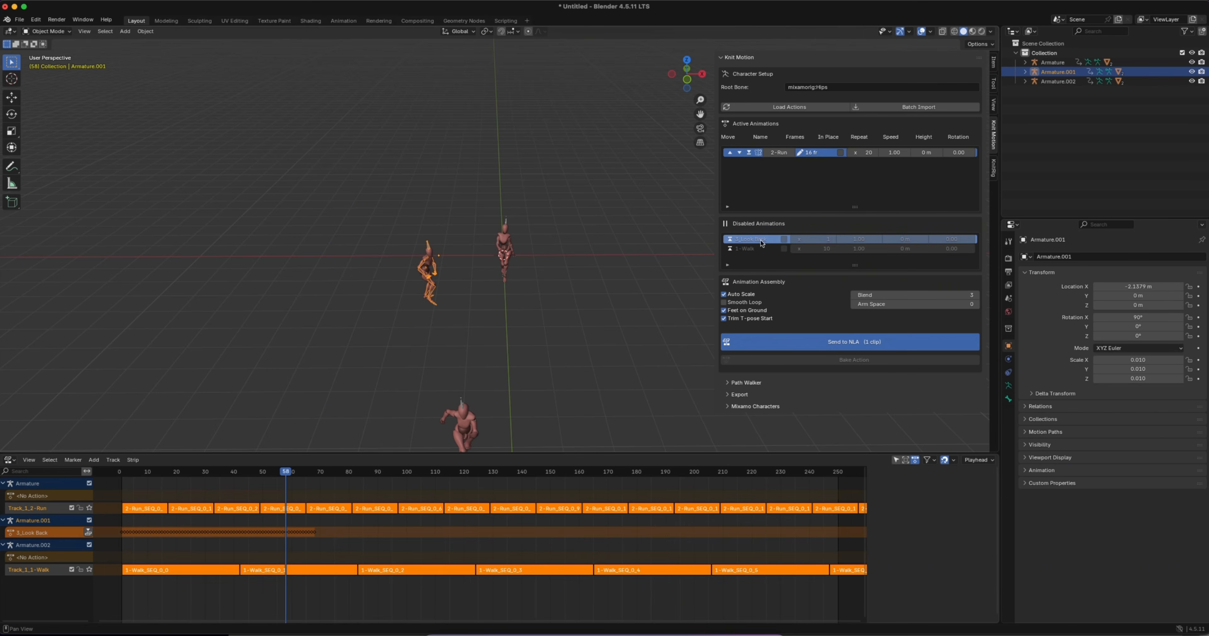
{"action": "left_click", "coordinate": [729, 240]}
{"action": "left_click", "coordinate": [729, 240]}
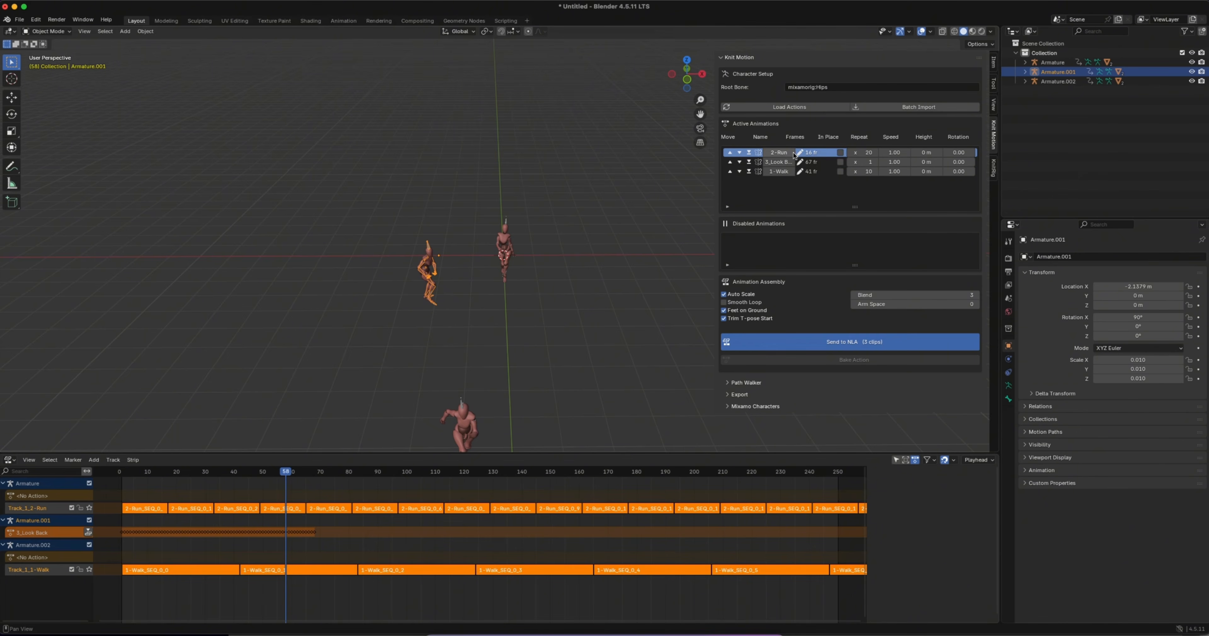
Set the repeat counts for Armature.001's clips: 2-Run to 3, 1-Walk to 3 and 3_Look Back to 1.
{"action": "left_click", "coordinate": [861, 153]}
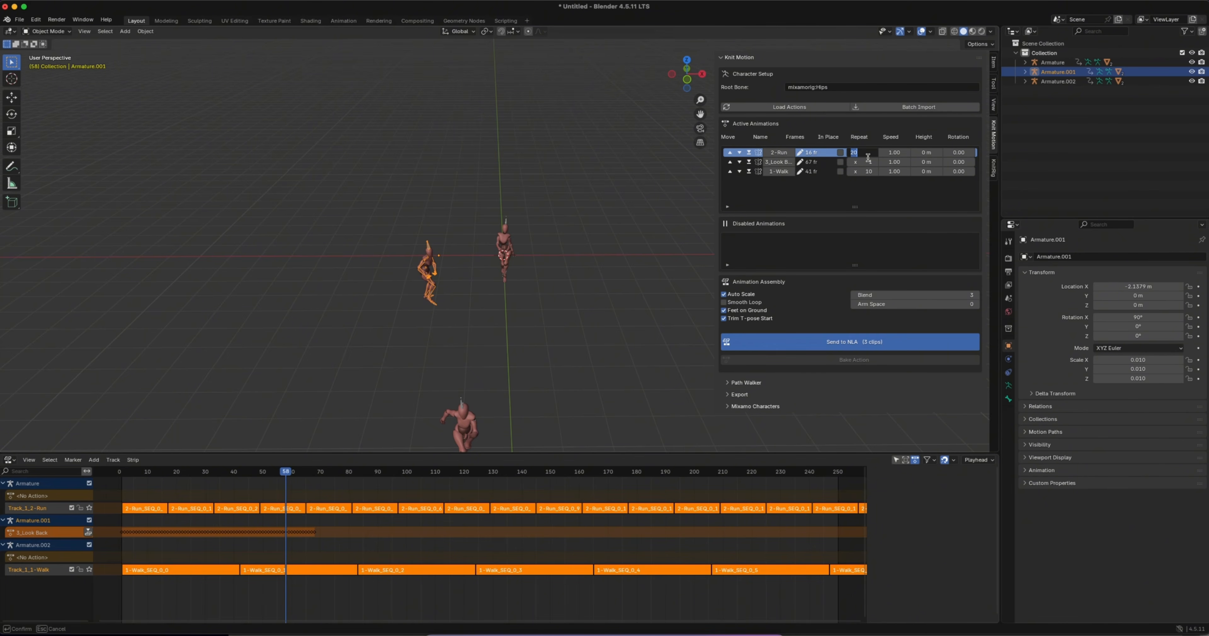
{"action": "type", "text": "3"}
{"action": "key", "text": "Return"}
{"action": "left_click_drag", "start_coordinate": [867, 157], "coordinate": [868, 157]}
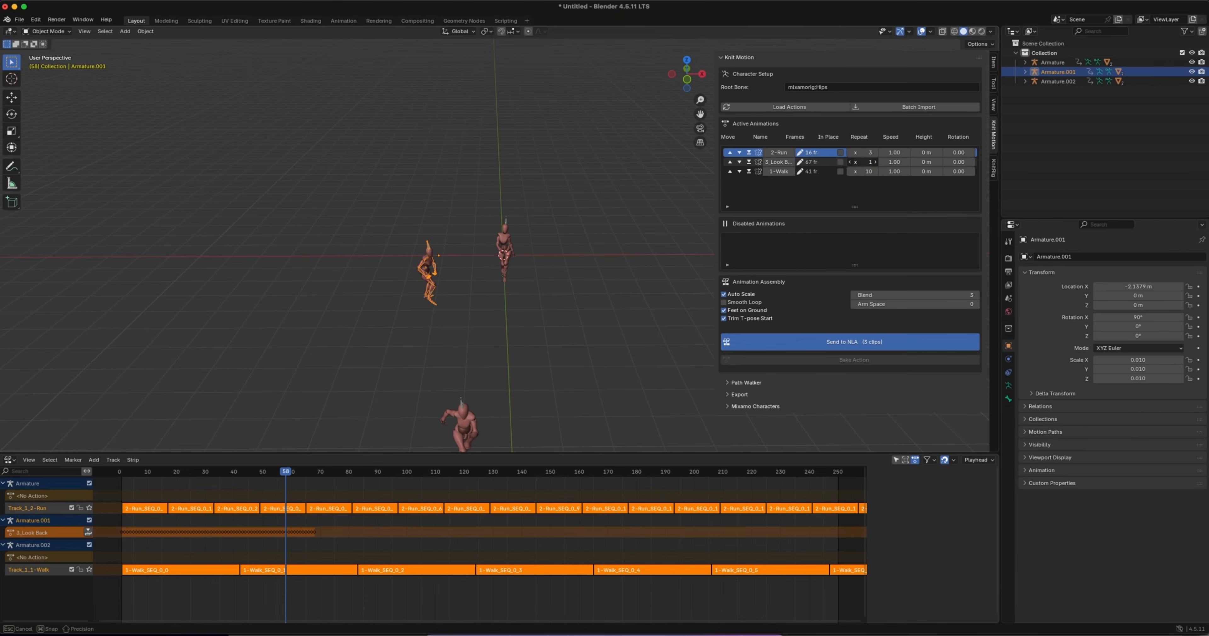
{"action": "type", "text": "3"}
{"action": "key", "text": "Return"}
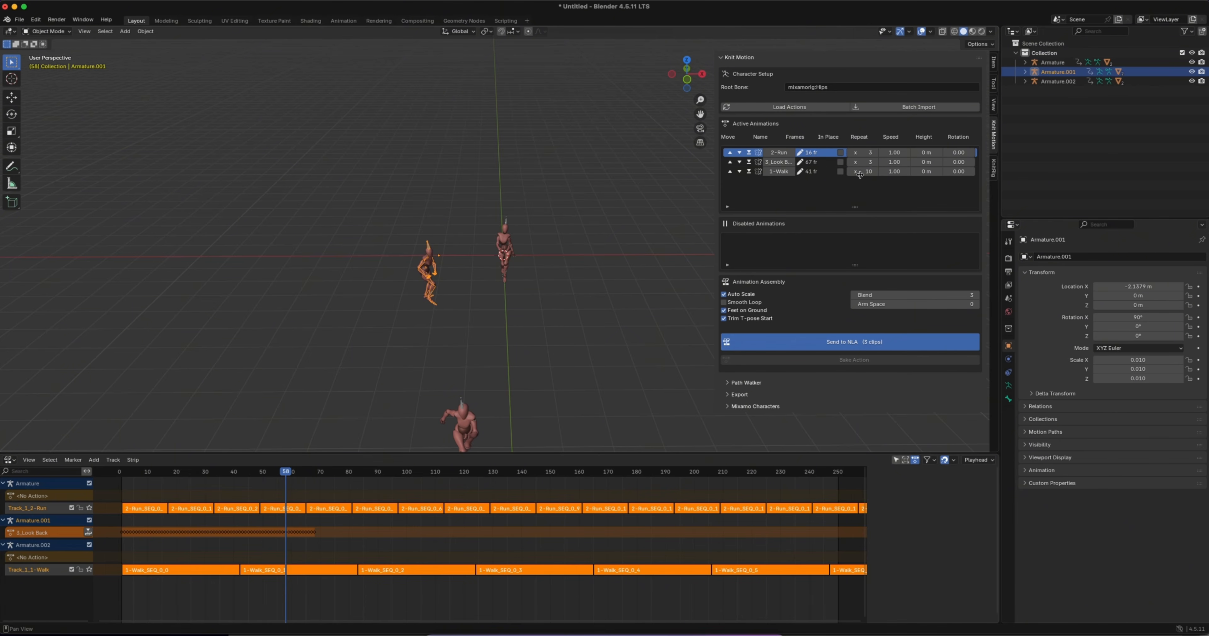
{"action": "left_click", "coordinate": [869, 161]}
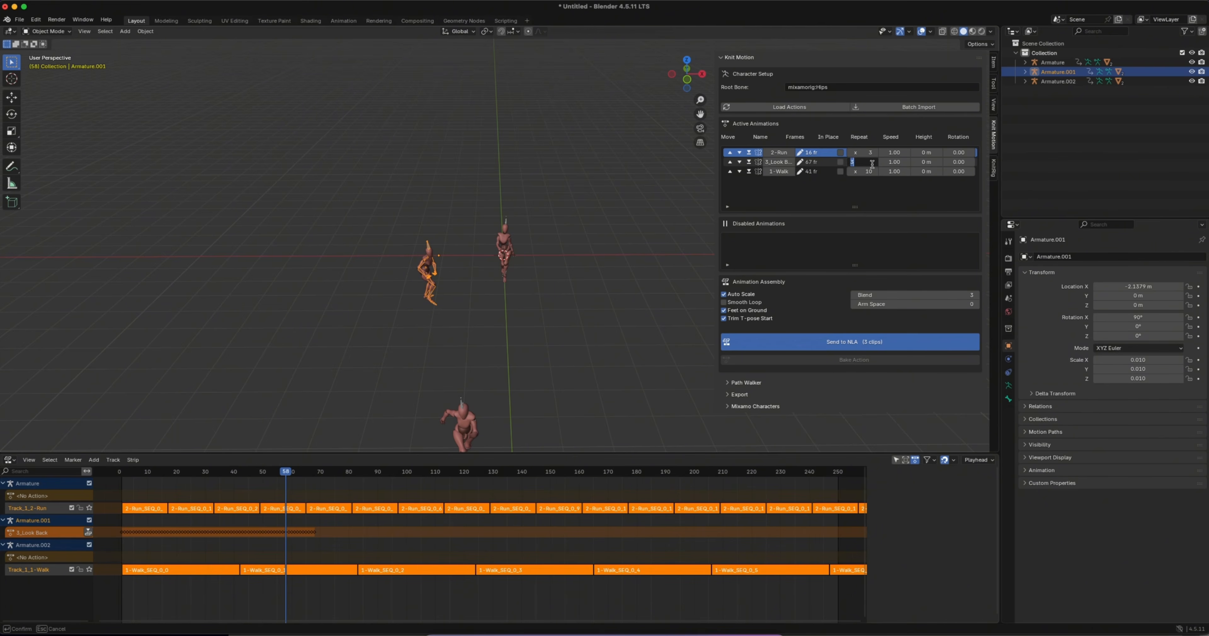
{"action": "type", "text": "1"}
{"action": "key", "text": "Return"}
Move 1-Walk above 3_Look Back and send the three clips to the NLA for Armature.001.
{"action": "left_click", "coordinate": [730, 170]}
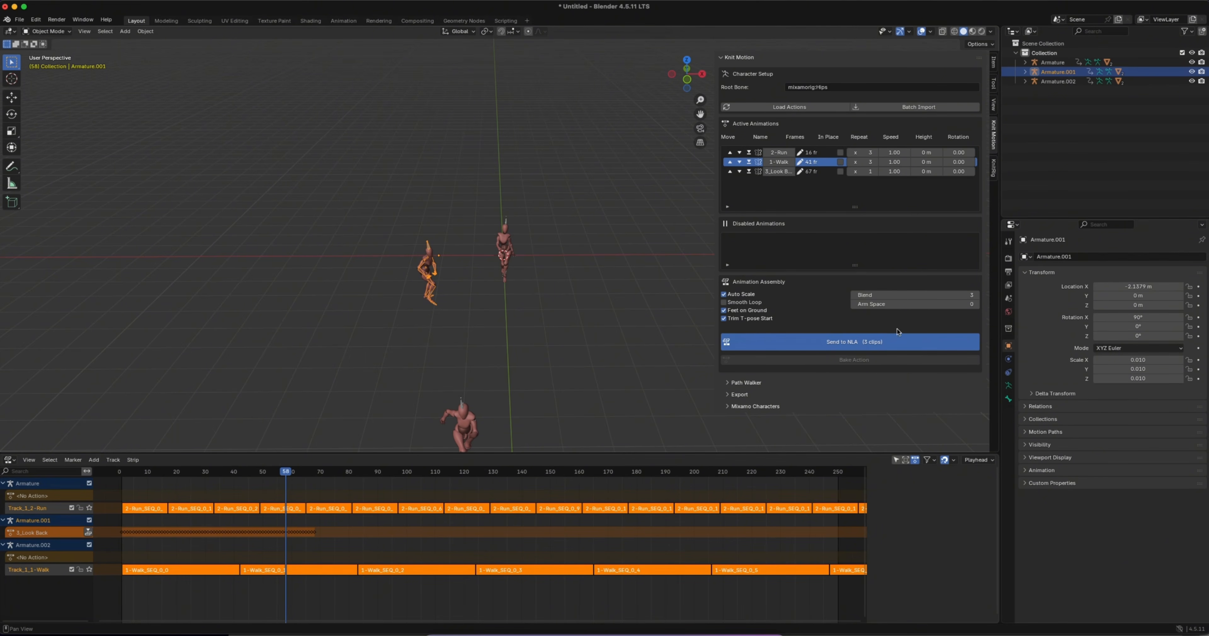
{"action": "left_click", "coordinate": [894, 341]}
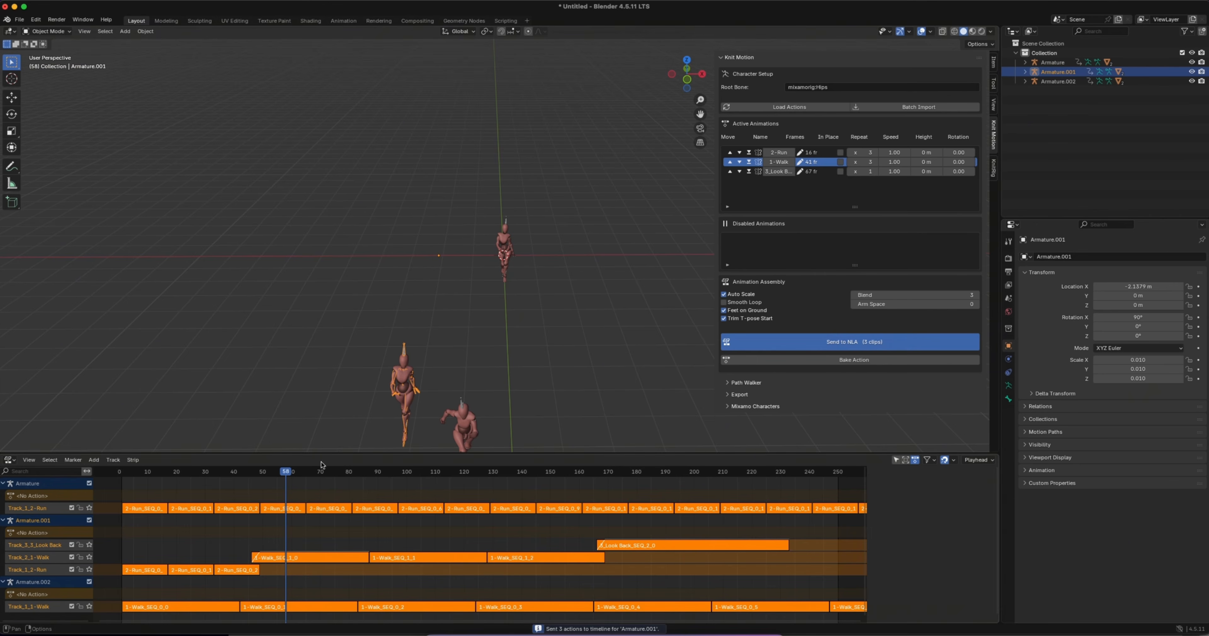
Hide the sidebar, enlarge the timeline and play the three characters' animations from the start, stopping at frame 52.
{"action": "left_click_drag", "start_coordinate": [289, 471], "coordinate": [202, 471]}
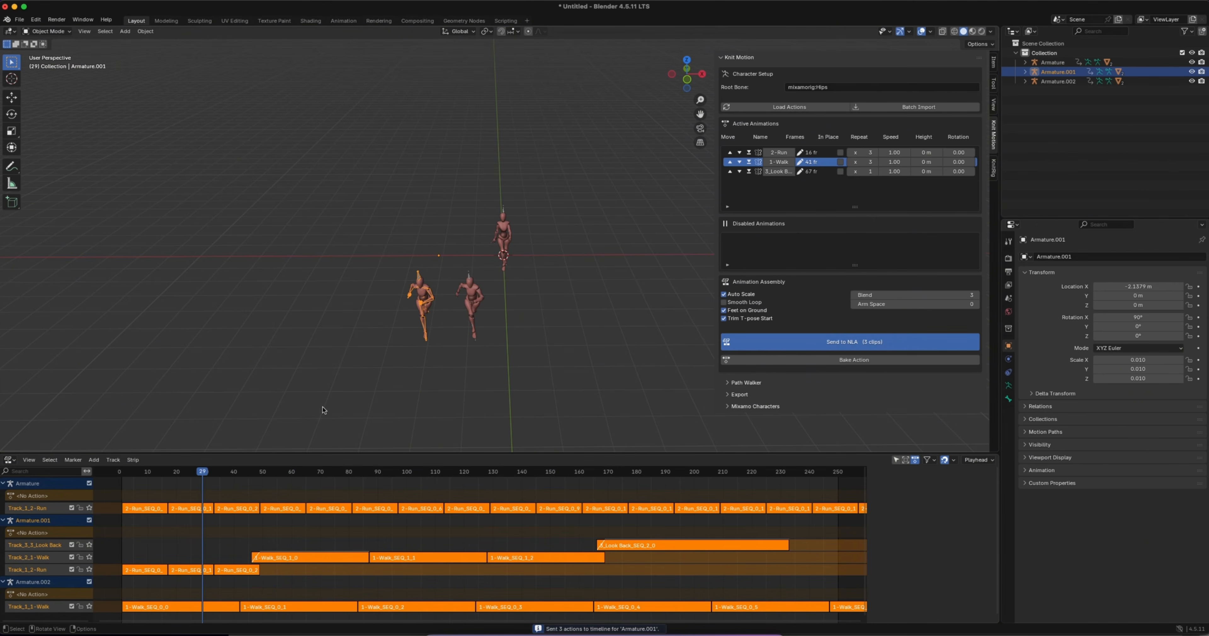
{"action": "key", "text": "n"}
{"action": "middle_click_drag", "start_coordinate": [469, 314], "coordinate": [569, 315]}
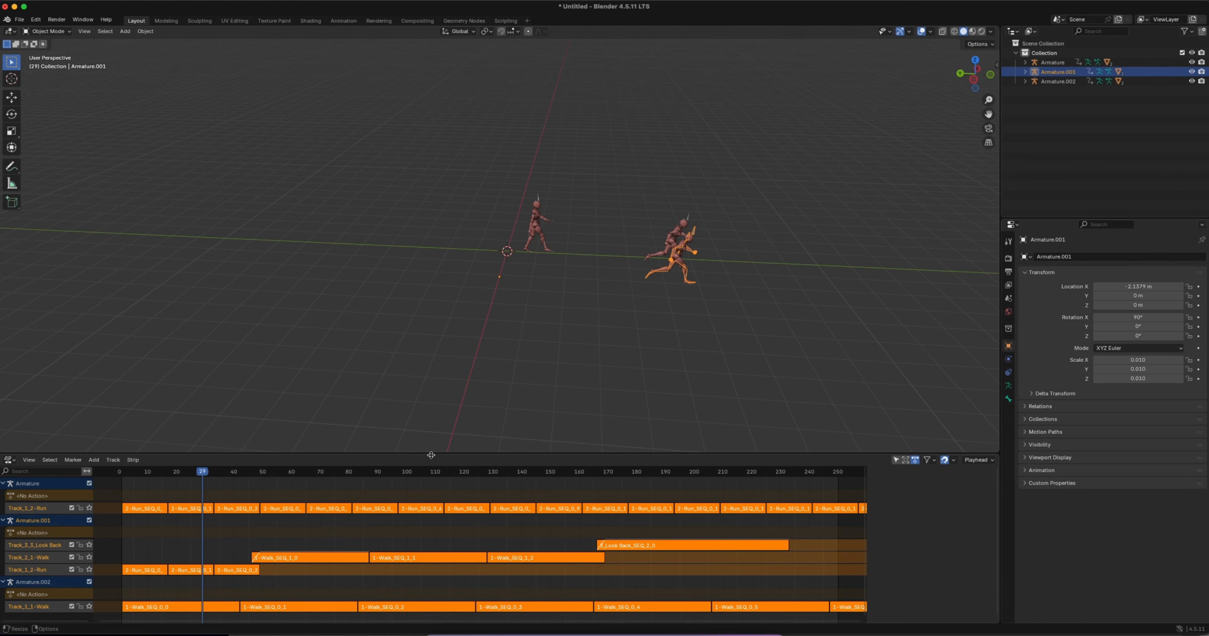
{"action": "left_click_drag", "start_coordinate": [430, 454], "coordinate": [432, 416]}
{"action": "left_click_drag", "start_coordinate": [202, 438], "coordinate": [123, 437]}
{"action": "key", "text": "space"}
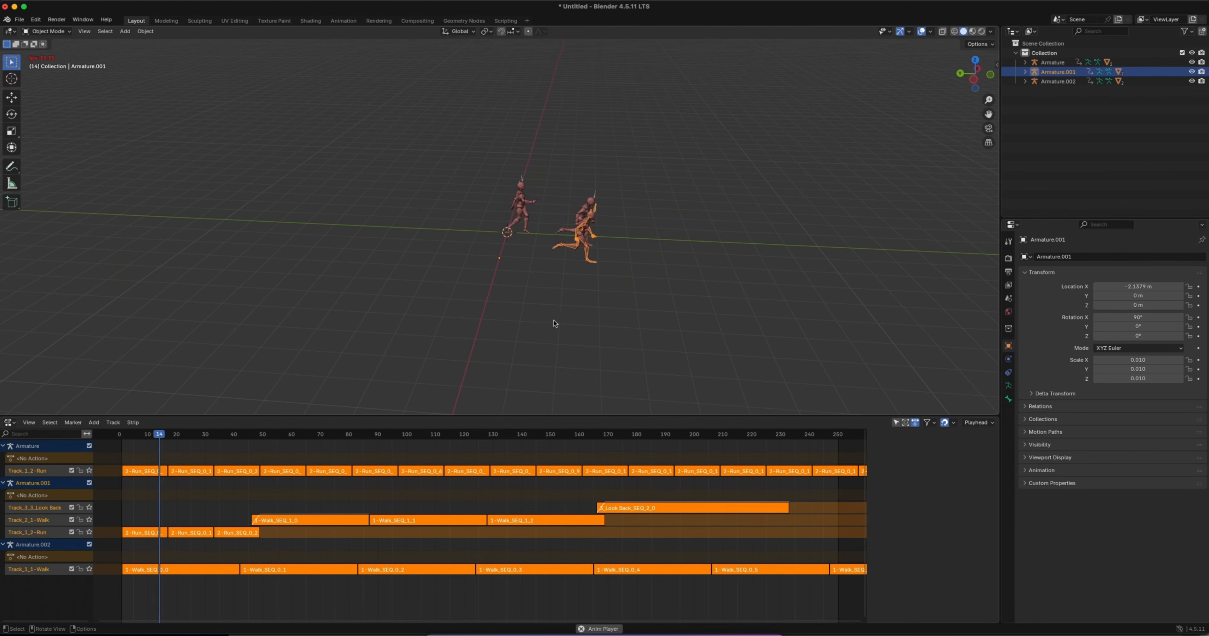
{"action": "scroll", "coordinate": [709, 281], "scroll_direction": "right", "scroll_amount": 5, "text": "shift"}
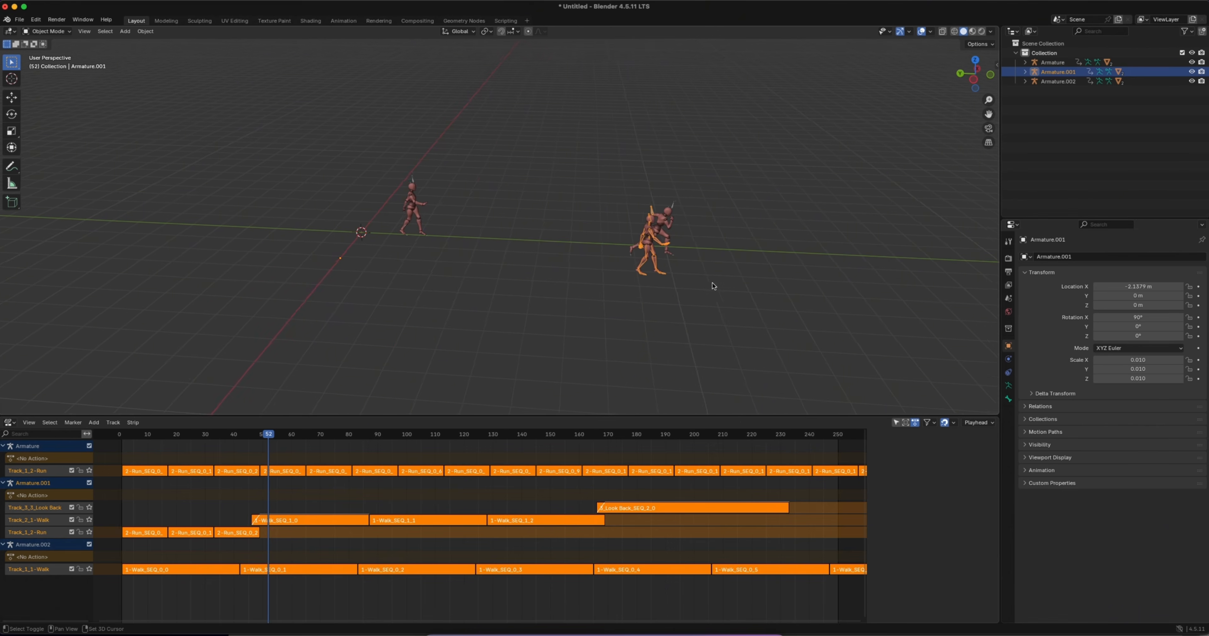
Go back to frame 29, select Armature.002 and examine the three characters from the front.
{"action": "left_click_drag", "start_coordinate": [268, 439], "coordinate": [203, 434]}
{"action": "left_click", "coordinate": [396, 179]}
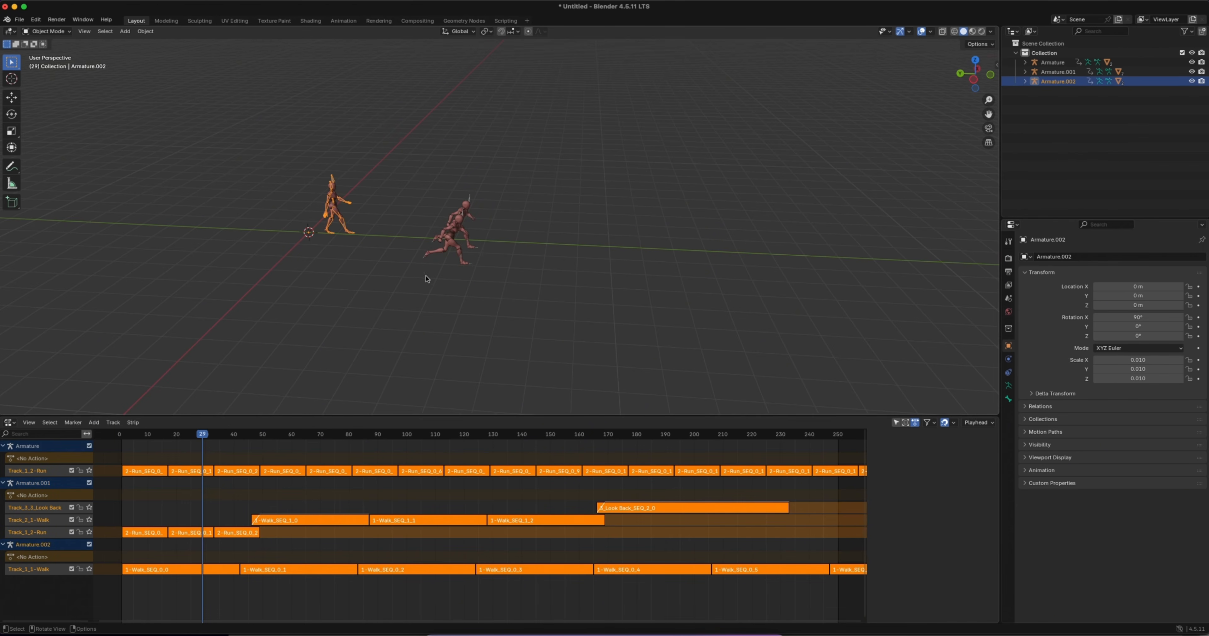
{"action": "middle_click_drag", "start_coordinate": [427, 279], "coordinate": [479, 212]}
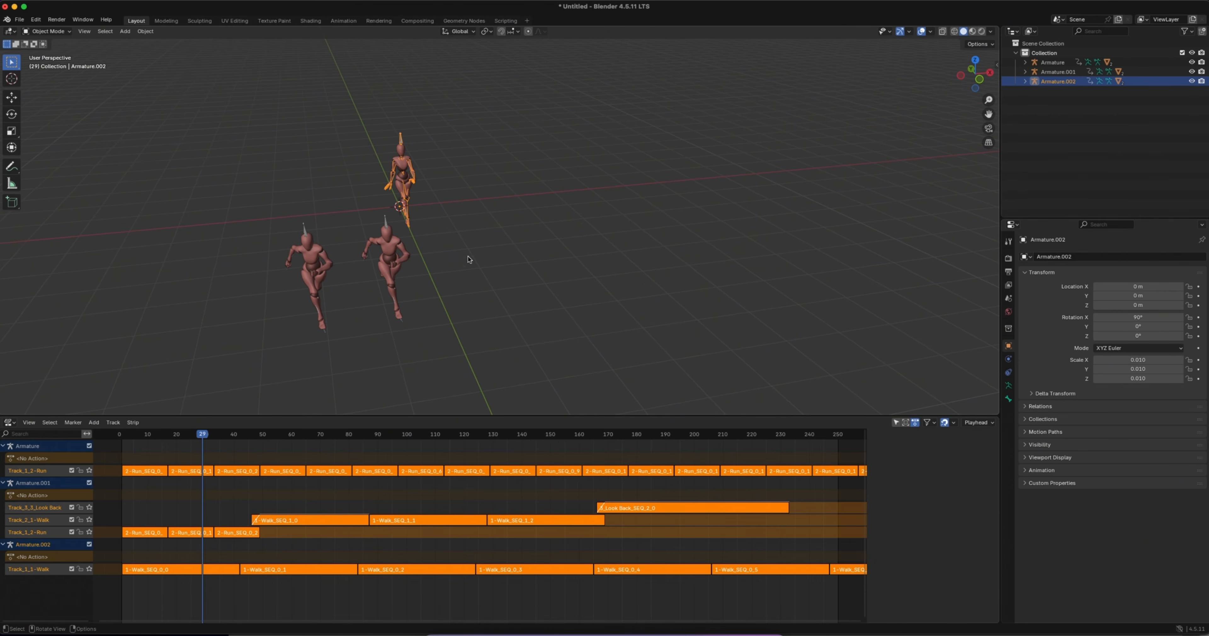
{"action": "middle_click_drag", "start_coordinate": [467, 260], "coordinate": [465, 260]}
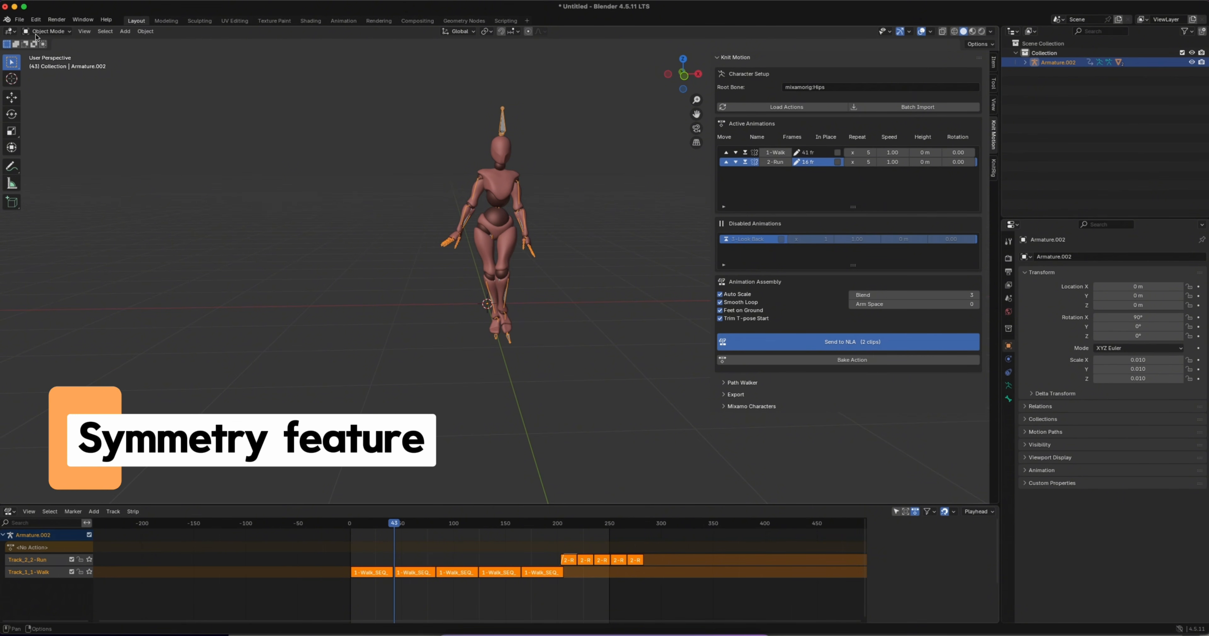
Import Left Turn W_ Briefcase.fbx from Downloads and move the imported character along X to about -2.7 m.
{"action": "left_click", "coordinate": [19, 19]}
{"action": "mouse_move", "coordinate": [33, 145]}
{"action": "left_click", "coordinate": [141, 243]}
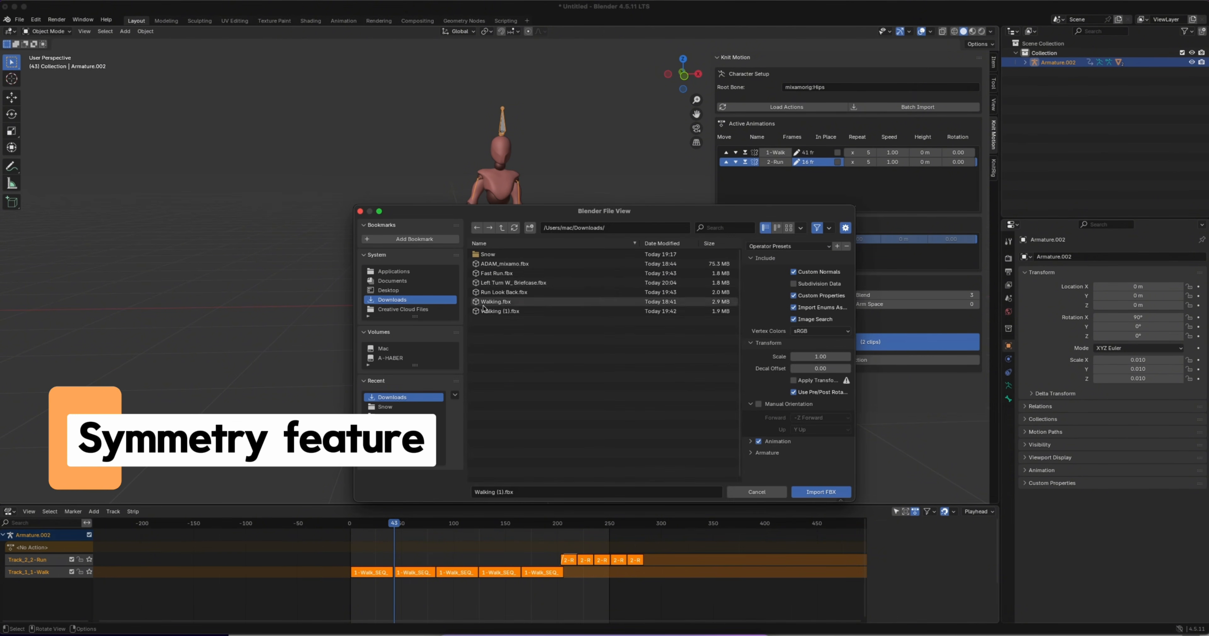
{"action": "double_click", "coordinate": [518, 290]}
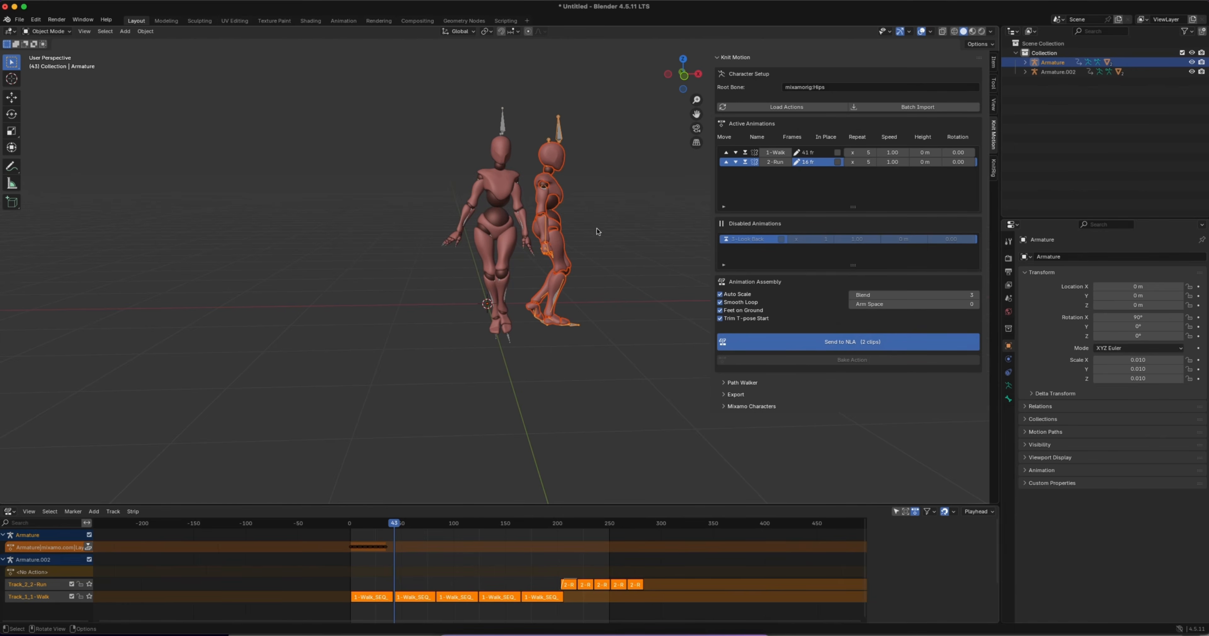
{"action": "key", "text": "g"}
{"action": "key", "text": "x"}
{"action": "left_click", "coordinate": [376, 229]}
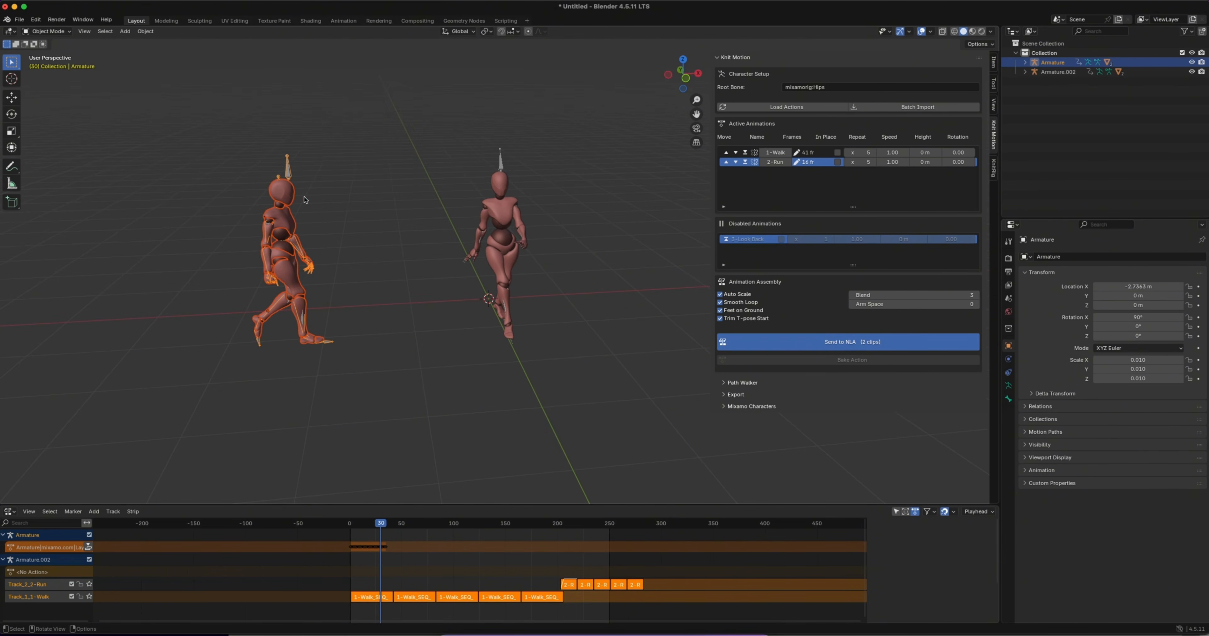
Select Armature.002, load the actions into Knit Motion and rename the newly imported action to Turn.
{"action": "left_click", "coordinate": [501, 161]}
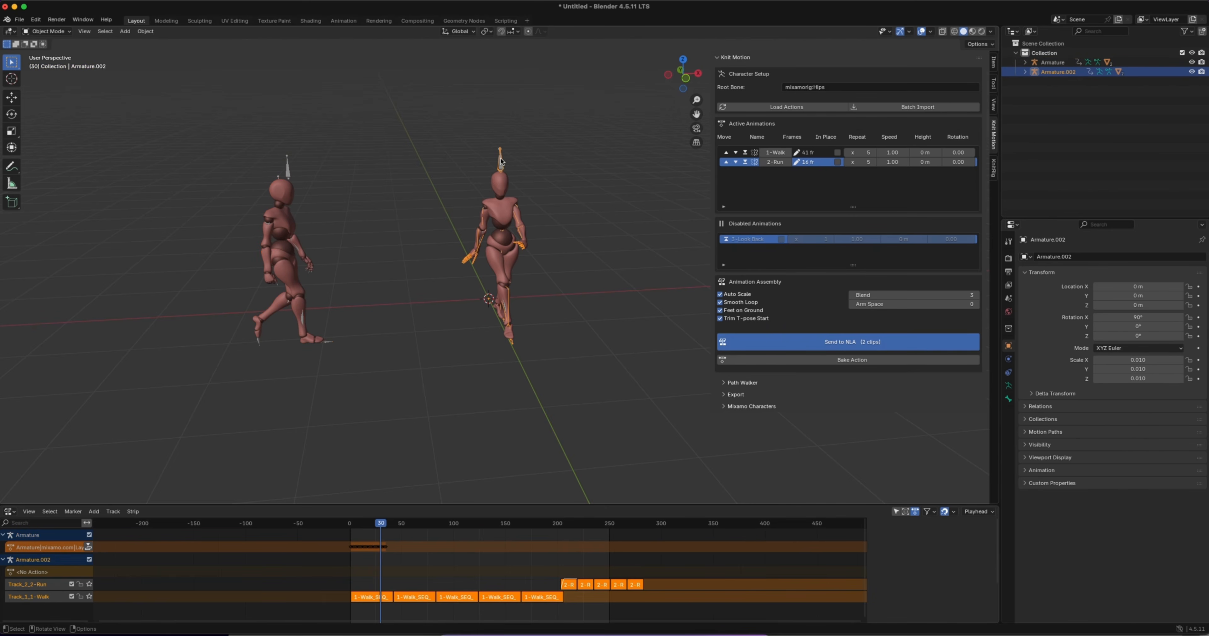
{"action": "left_click", "coordinate": [766, 108]}
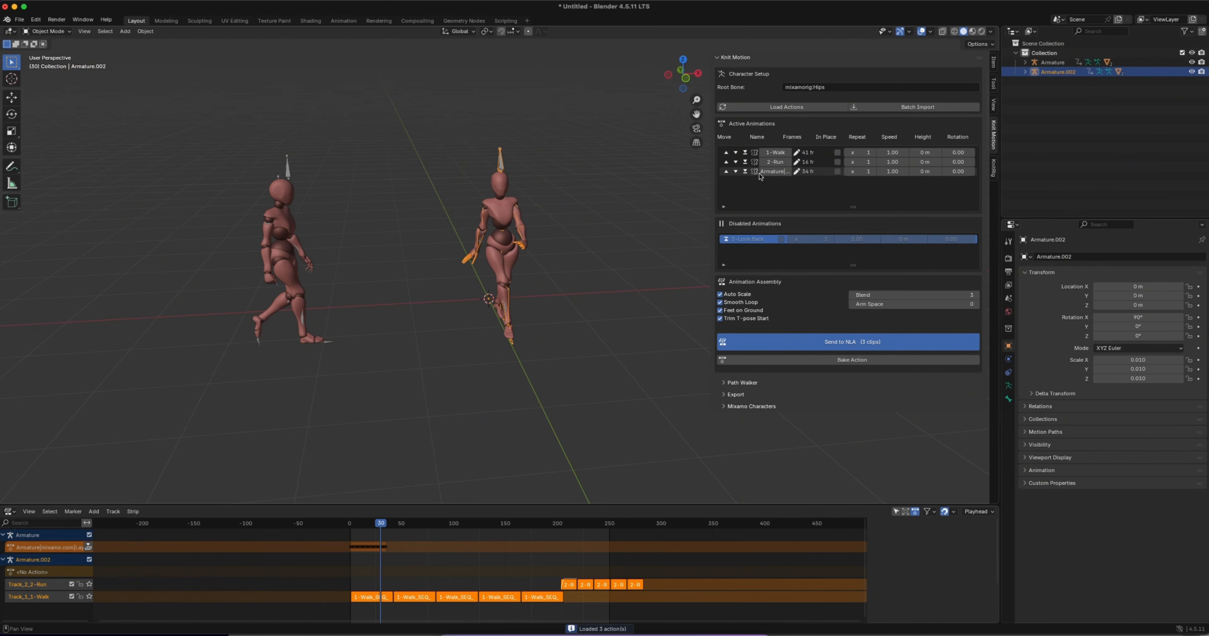
{"action": "left_click", "coordinate": [797, 172]}
{"action": "left_click", "coordinate": [774, 171]}
{"action": "type", "text": "Turn"}
{"action": "key", "text": "Return"}
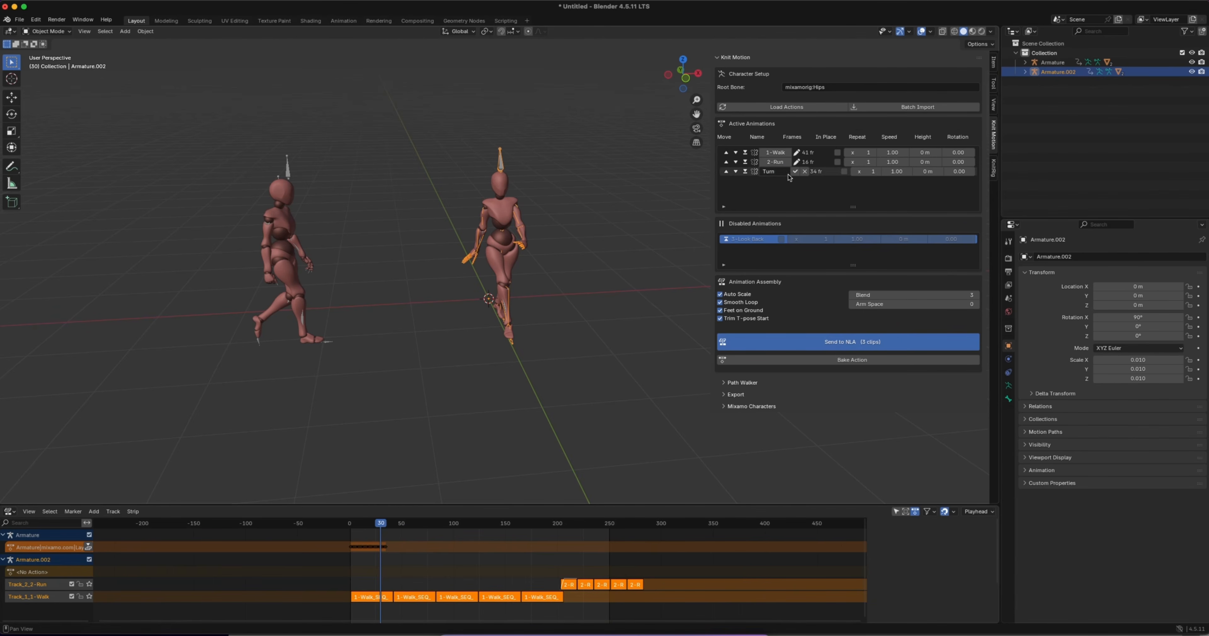
{"action": "left_click", "coordinate": [794, 172]}
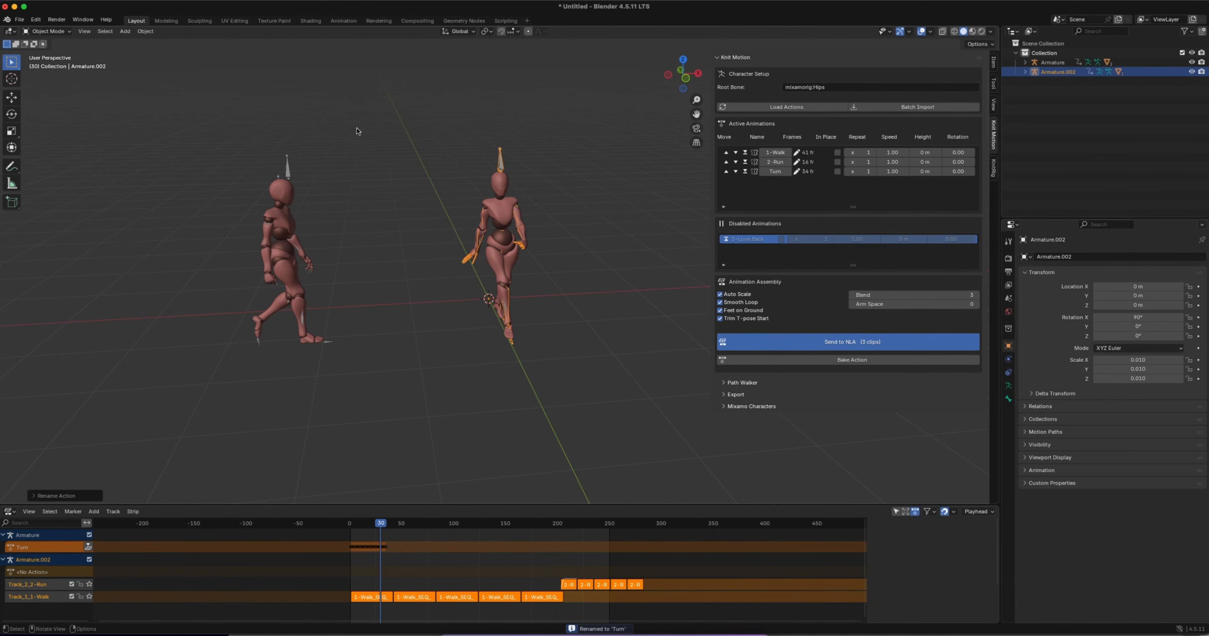
Disable the 2-Run animation for Armature.002, keeping 1-Walk and Turn active.
{"action": "left_click", "coordinate": [288, 166]}
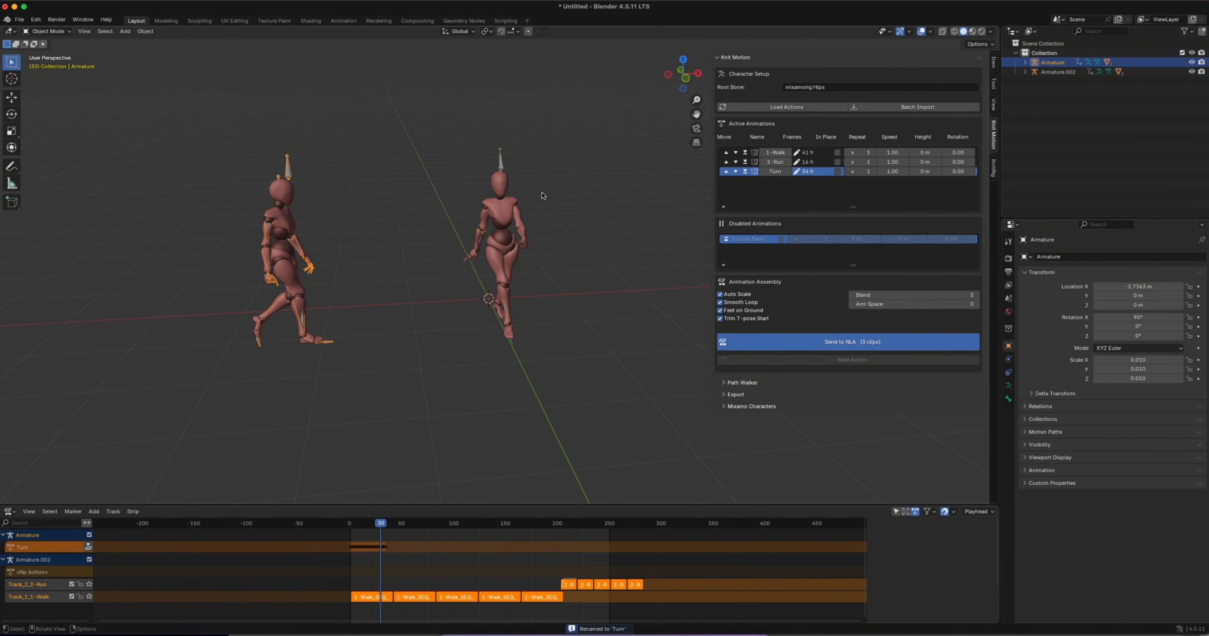
{"action": "left_click", "coordinate": [500, 166]}
{"action": "left_click", "coordinate": [745, 161]}
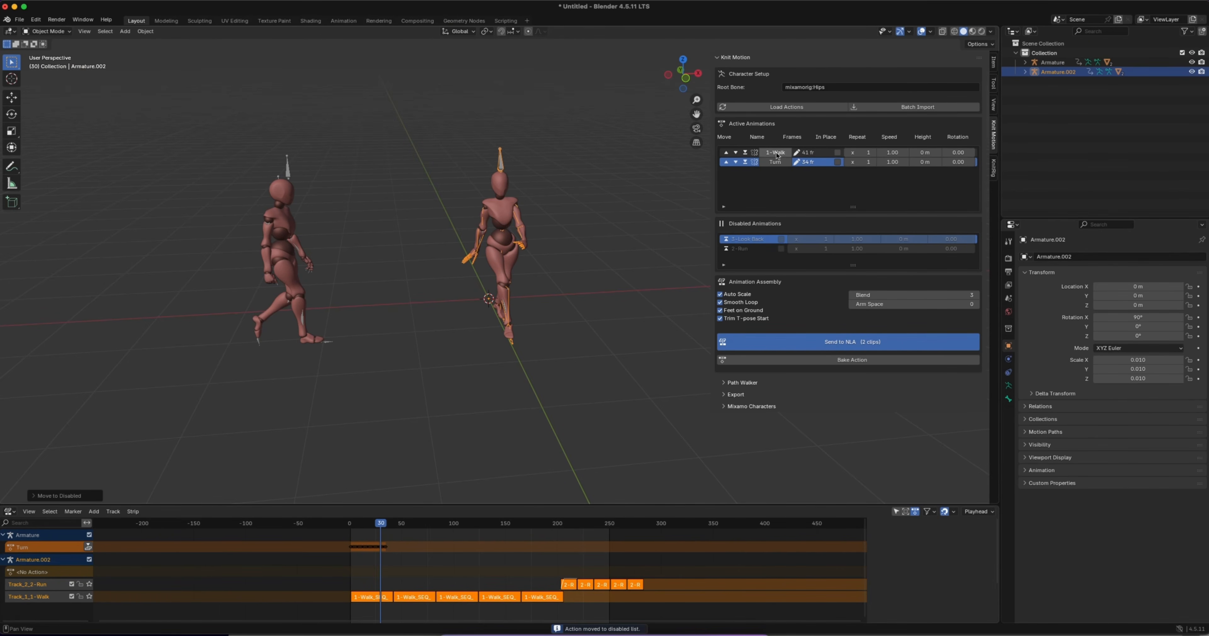
{"action": "left_click", "coordinate": [502, 159]}
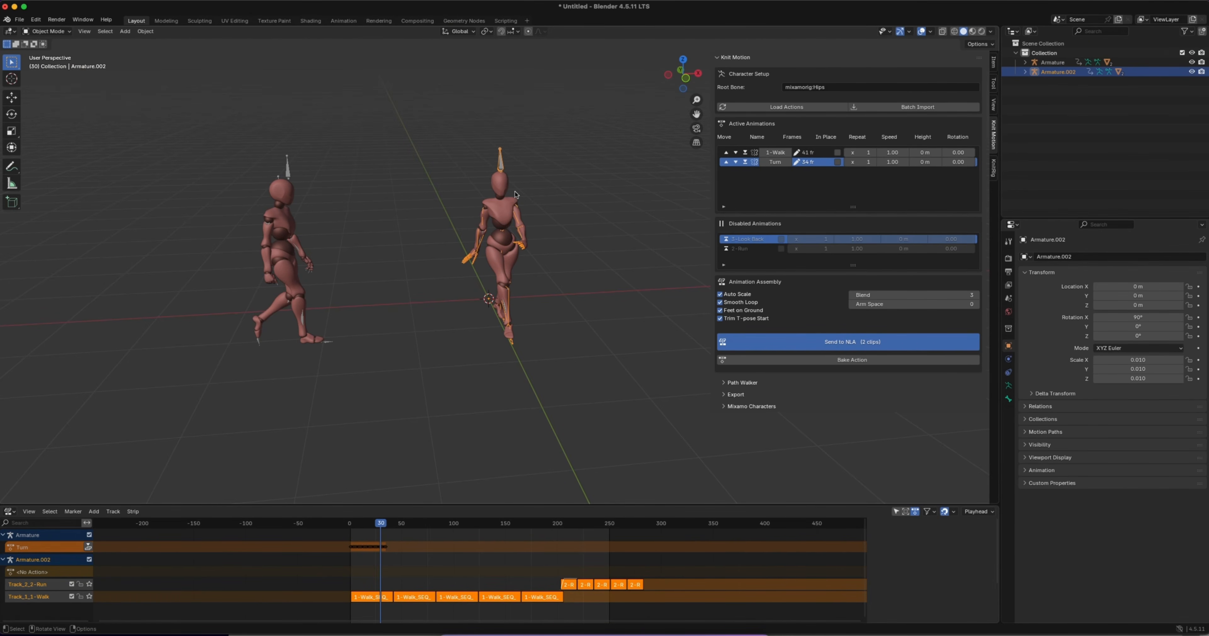
Delete the imported turning character, Armature, together with its meshes.
{"action": "left_click_drag", "start_coordinate": [230, 130], "coordinate": [360, 399]}
{"action": "key", "text": "x"}
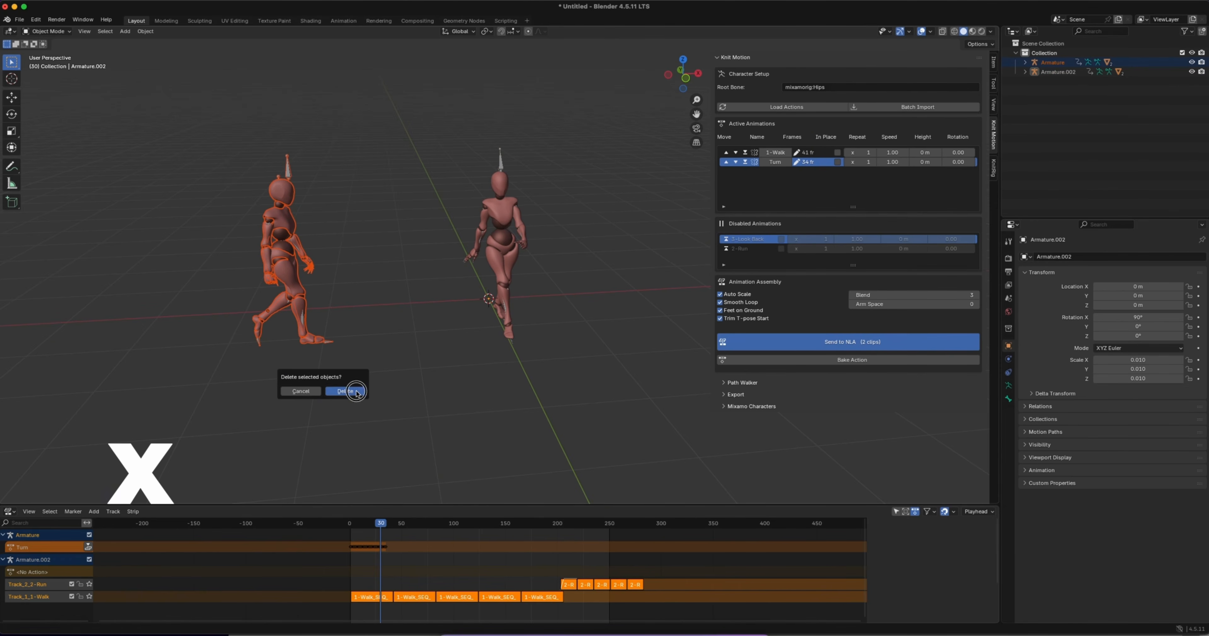
{"action": "left_click", "coordinate": [346, 391]}
Send 1-Walk and Turn to the NLA for Armature.002 and scrub to frame 50 to check the turn.
{"action": "left_click", "coordinate": [501, 162]}
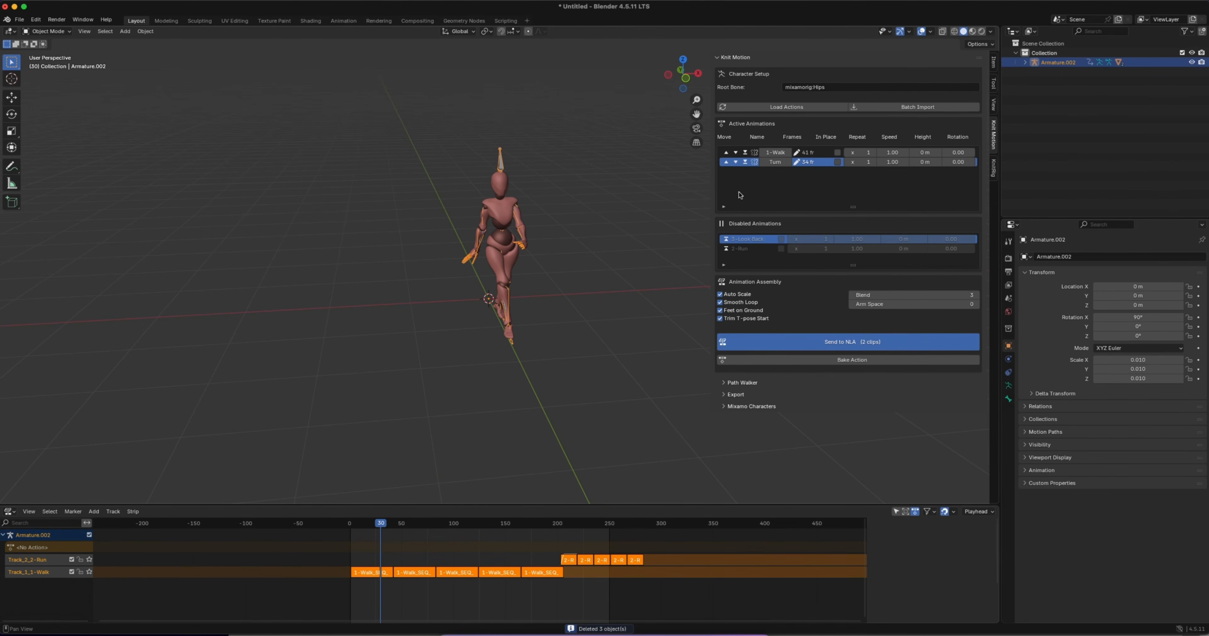
{"action": "left_click", "coordinate": [813, 337]}
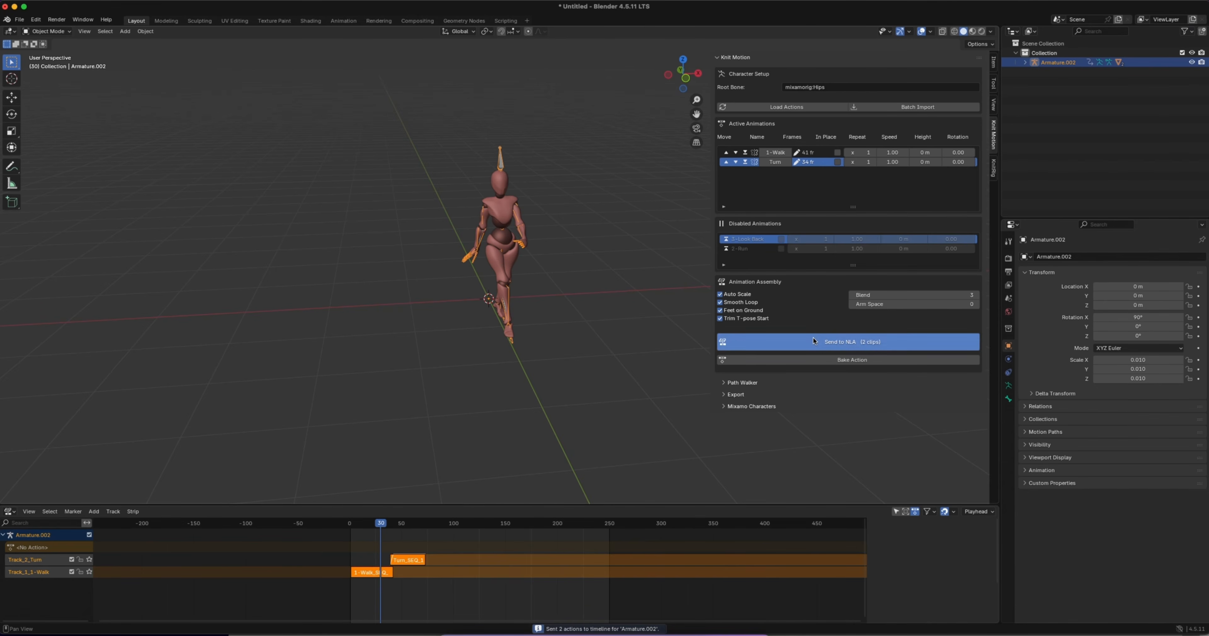
{"action": "left_click_drag", "start_coordinate": [382, 527], "coordinate": [370, 526]}
{"action": "key", "text": "n"}
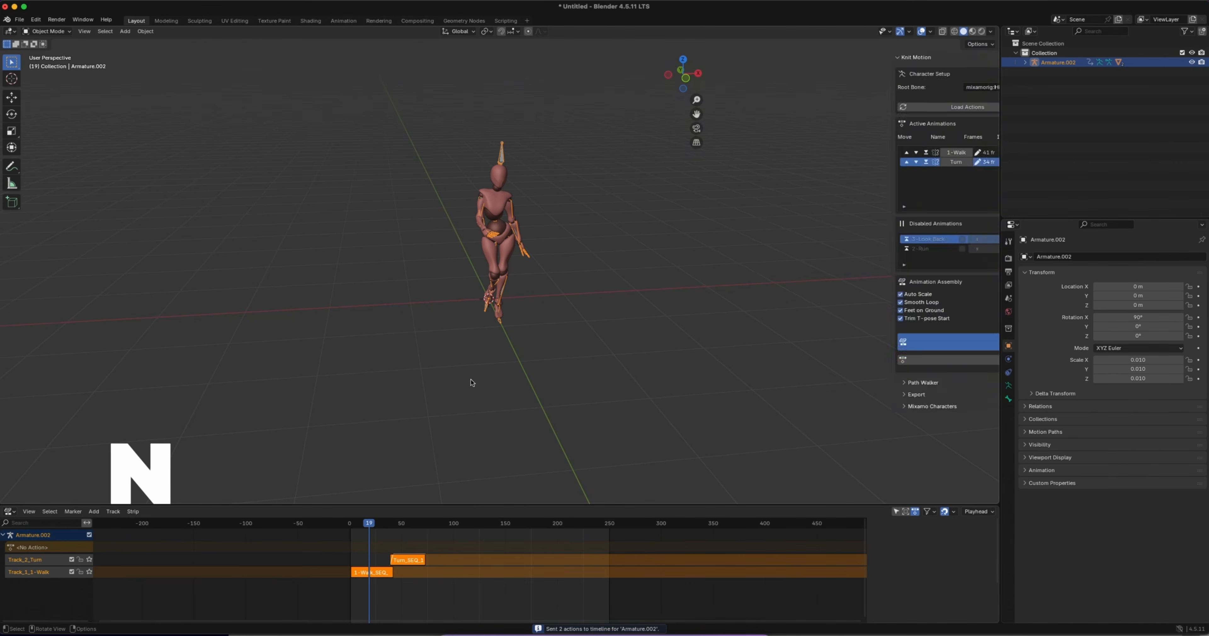
{"action": "middle_click_drag", "start_coordinate": [494, 262], "coordinate": [494, 311], "text": "shift"}
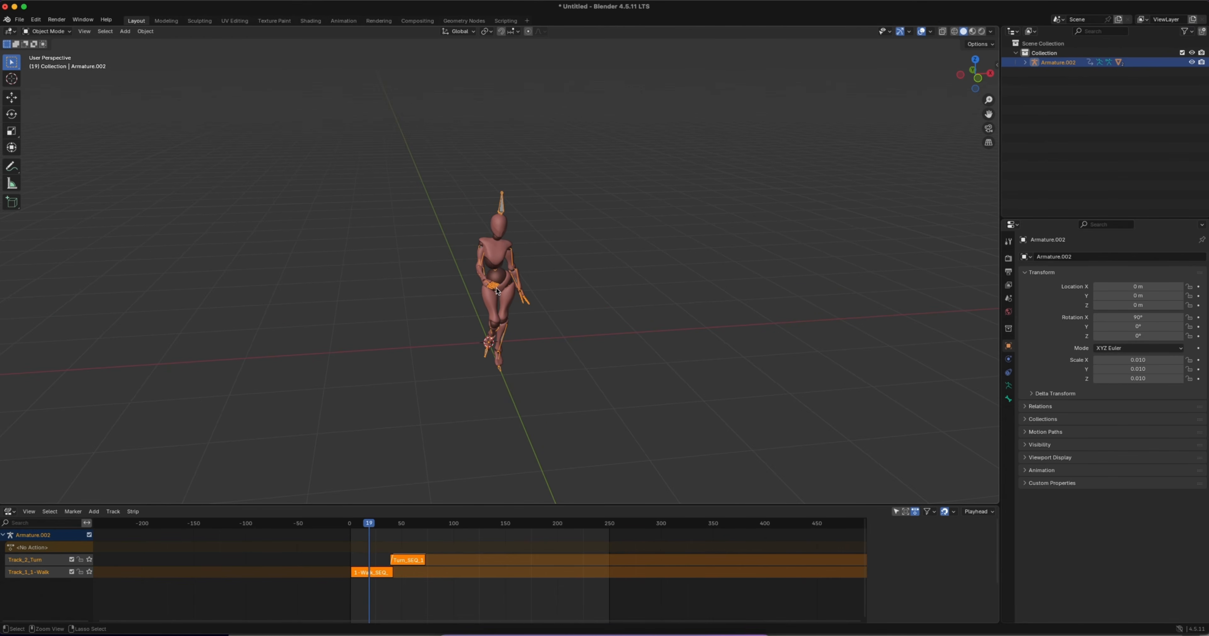
{"action": "scroll", "coordinate": [494, 311], "scroll_direction": "up", "scroll_amount": 2}
{"action": "left_click_drag", "start_coordinate": [370, 527], "coordinate": [403, 525]}
{"action": "scroll", "coordinate": [546, 417], "scroll_direction": "down", "scroll_amount": 2, "text": "ctrl"}
{"action": "key", "text": "n"}
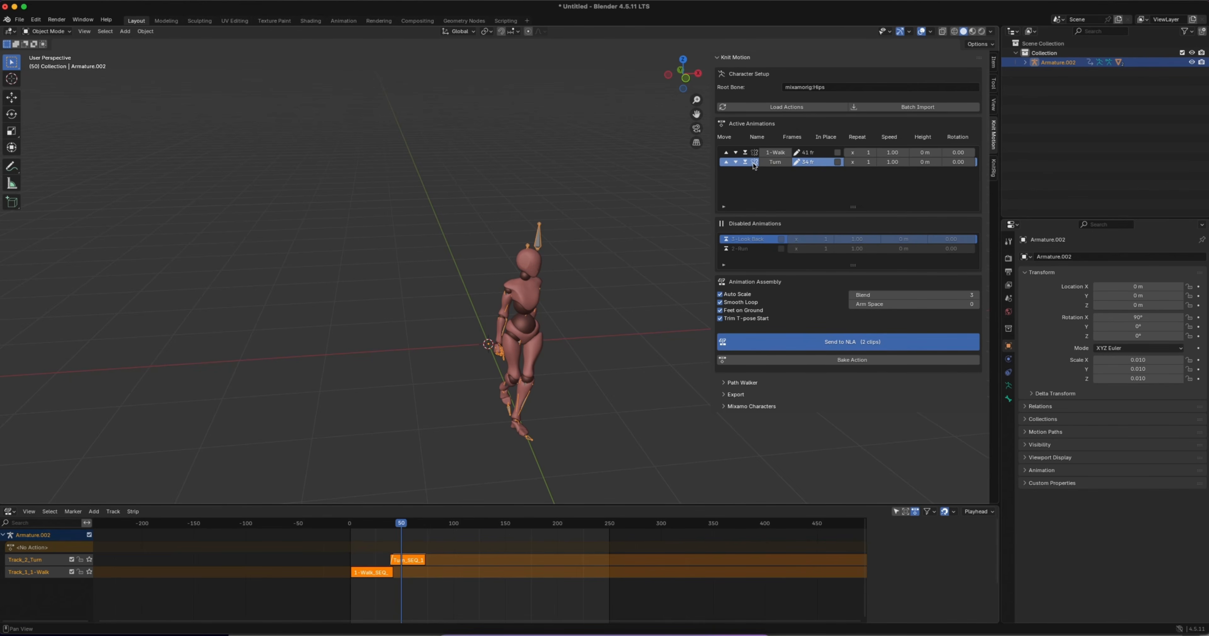
Mirror the Turn clip, resend both clips to the NLA and check the turn around frame 50.
{"action": "left_click", "coordinate": [754, 162]}
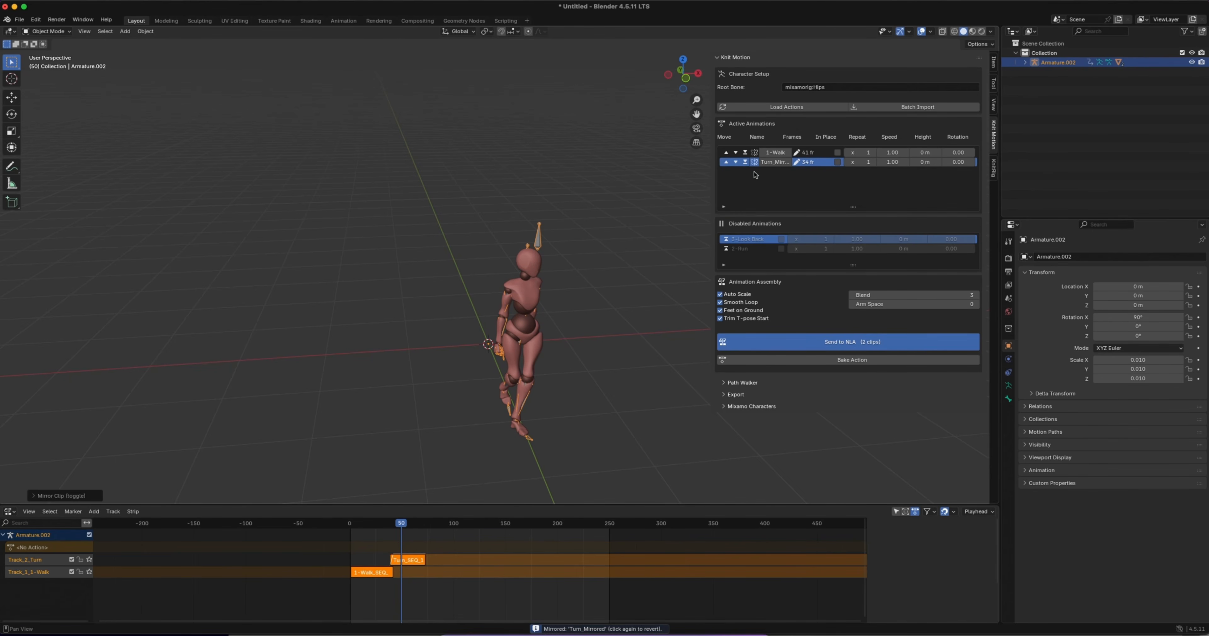
{"action": "left_click", "coordinate": [827, 341]}
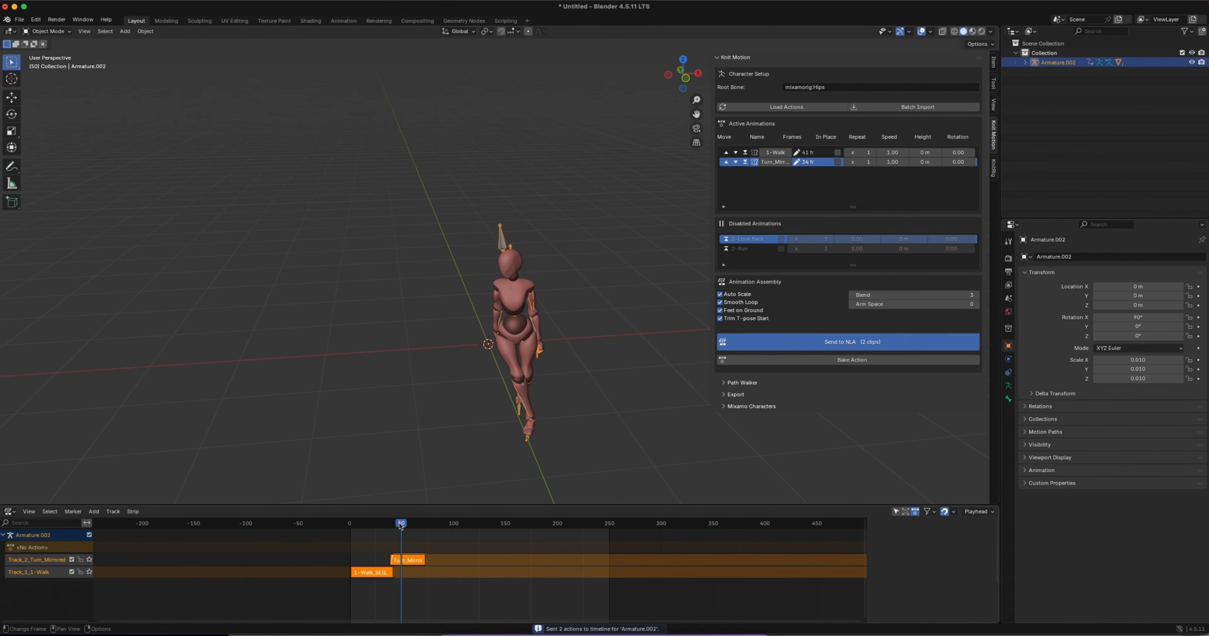
{"action": "left_click_drag", "start_coordinate": [401, 525], "coordinate": [404, 525]}
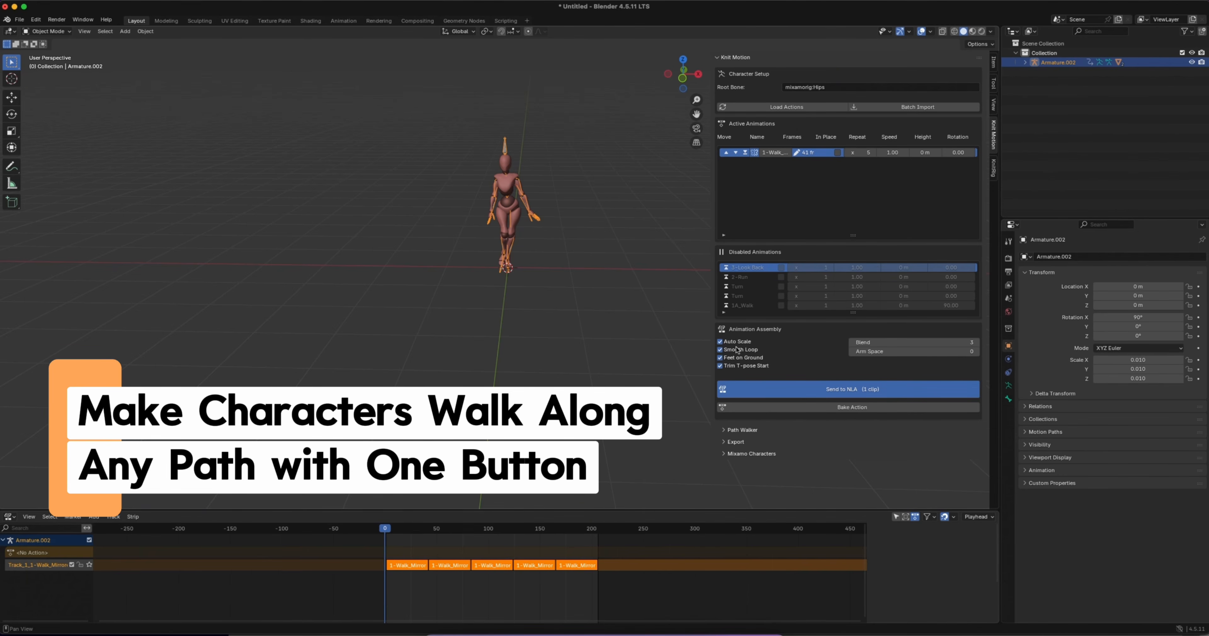
Expand the Path Walker settings, add a Bézier curve and rotate it -90° about the global Z axis.
{"action": "left_click", "coordinate": [726, 431]}
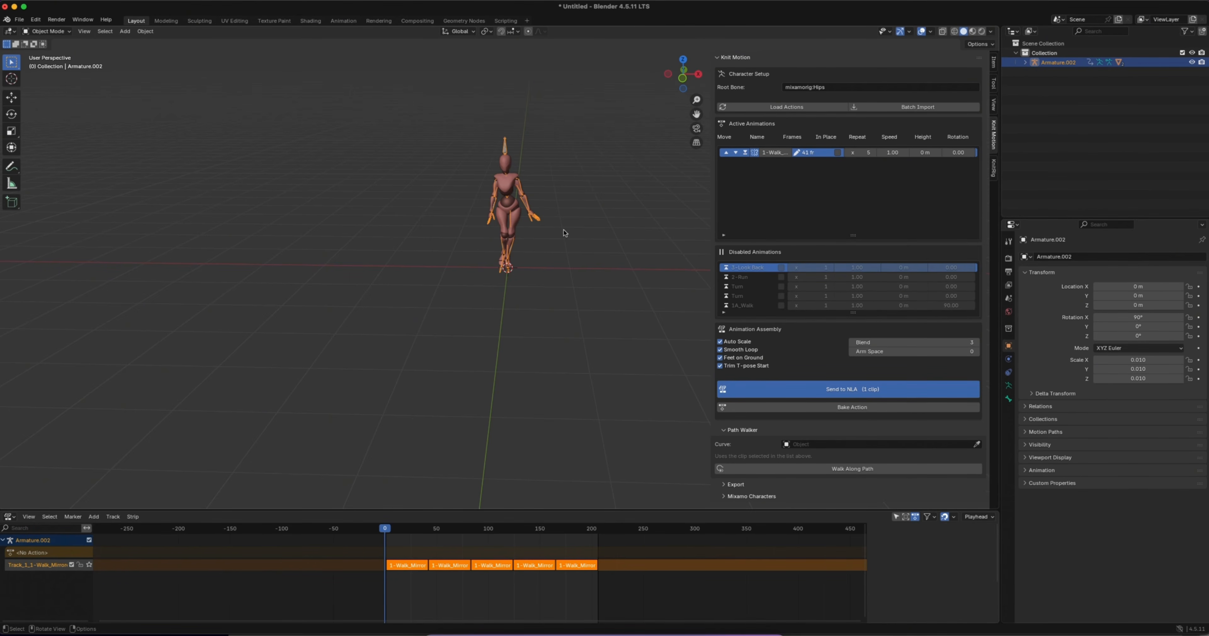
{"action": "left_click", "coordinate": [125, 31]}
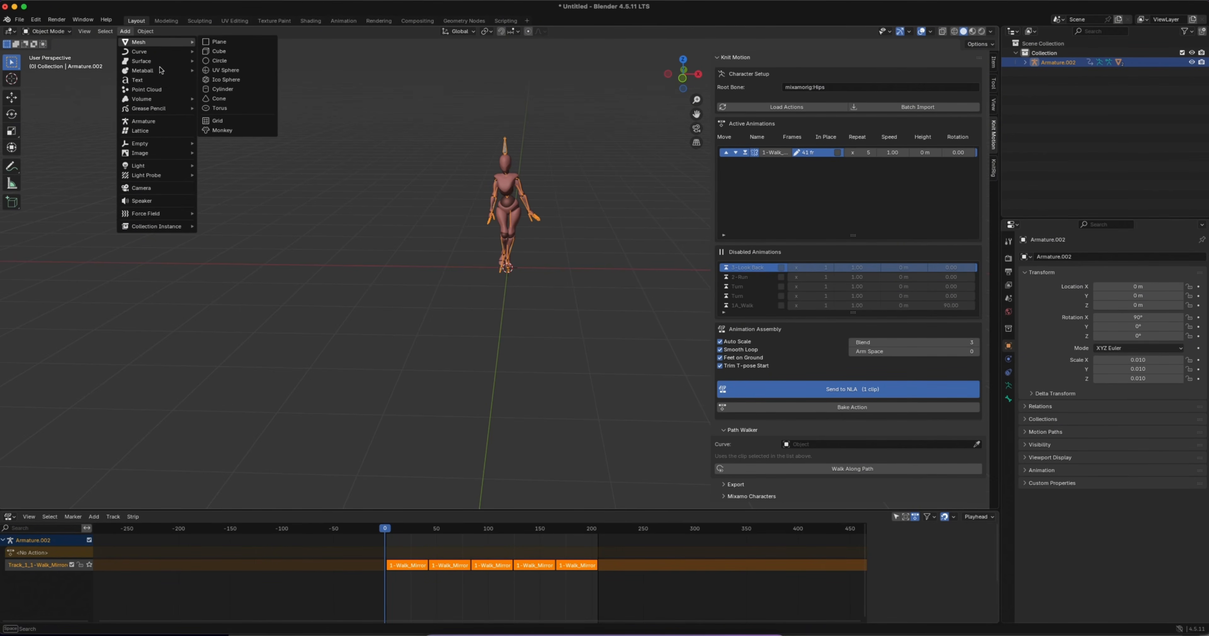
{"action": "mouse_move", "coordinate": [166, 51]}
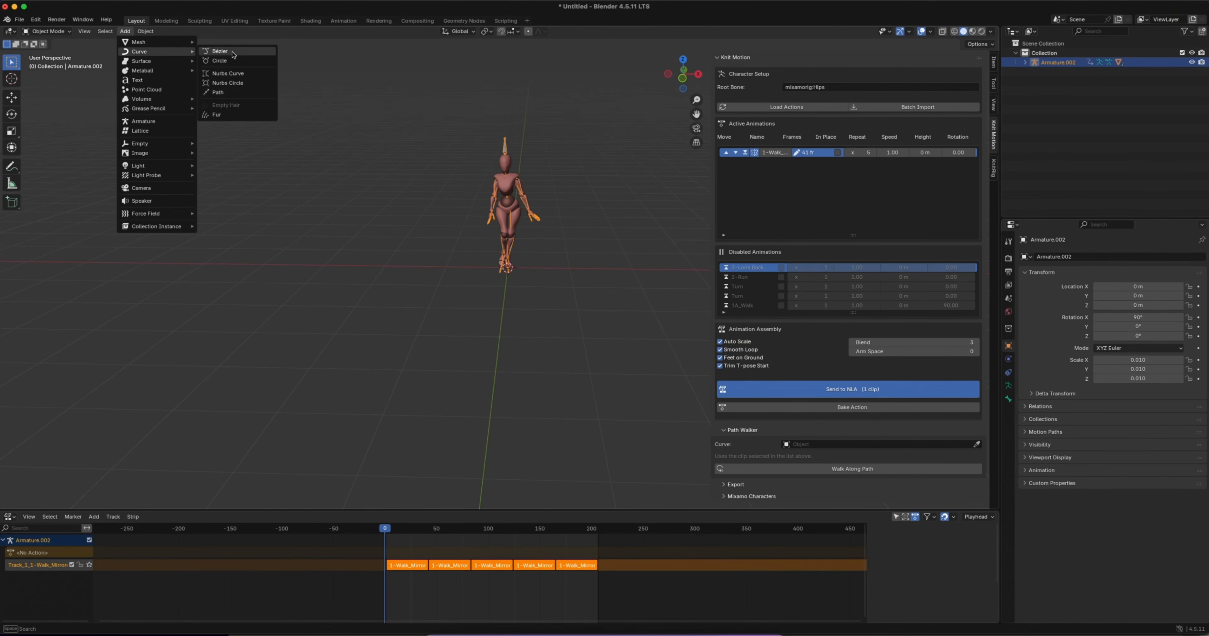
{"action": "left_click", "coordinate": [251, 51]}
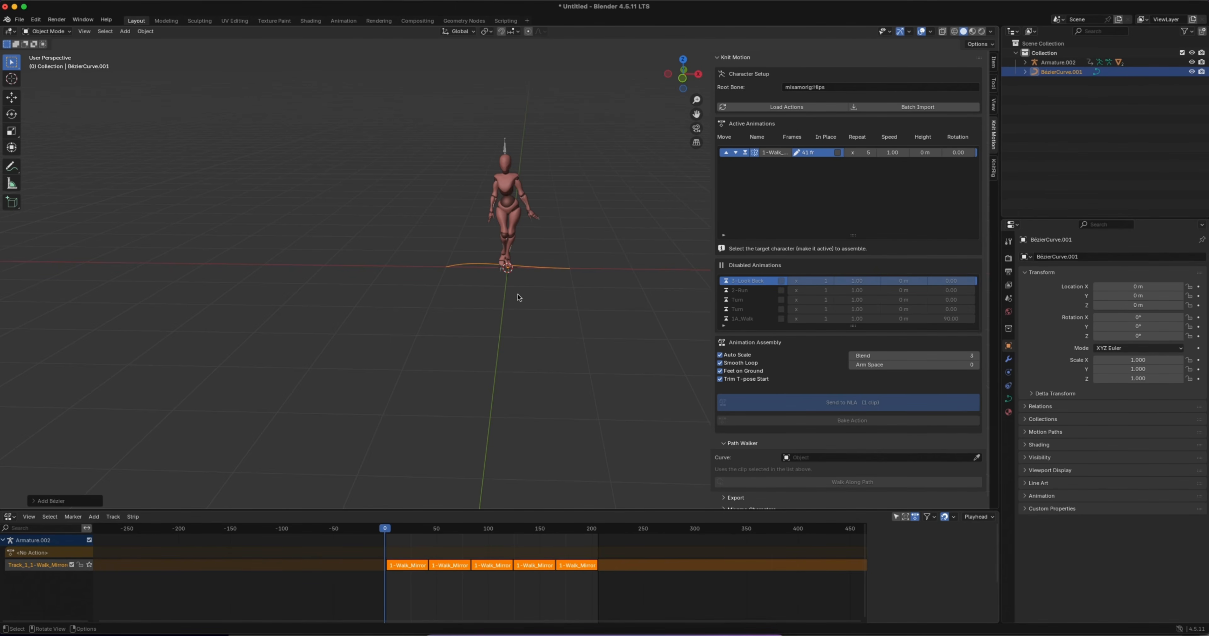
{"action": "key", "text": "r"}
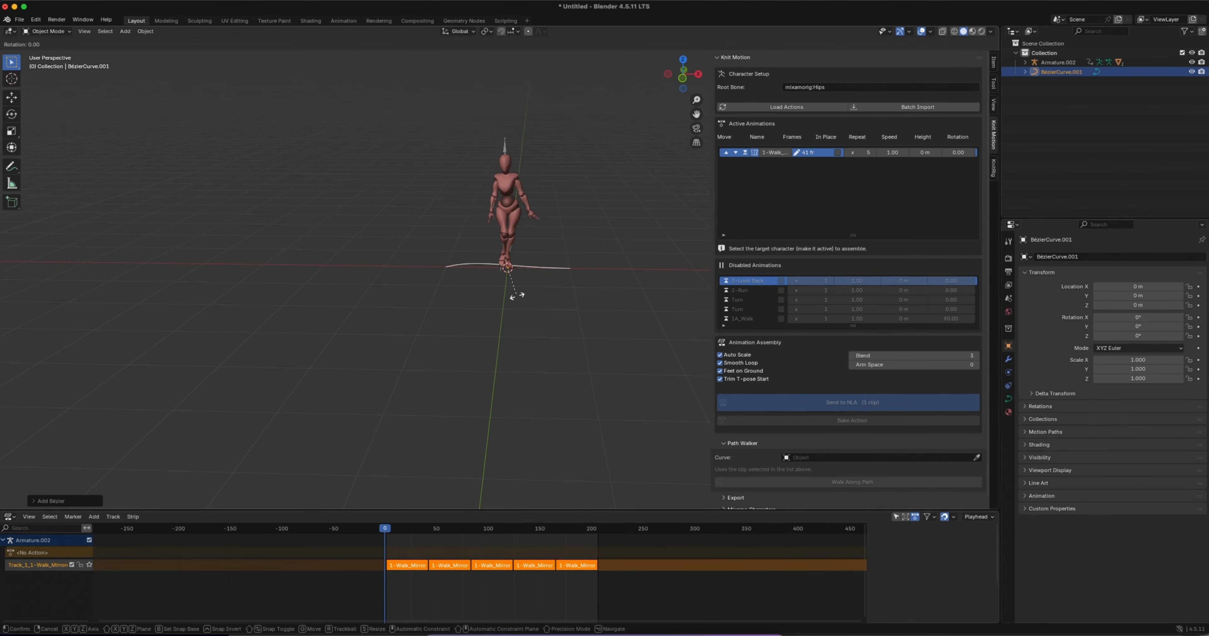
{"action": "type", "text": "z"}
{"action": "type", "text": "-90"}
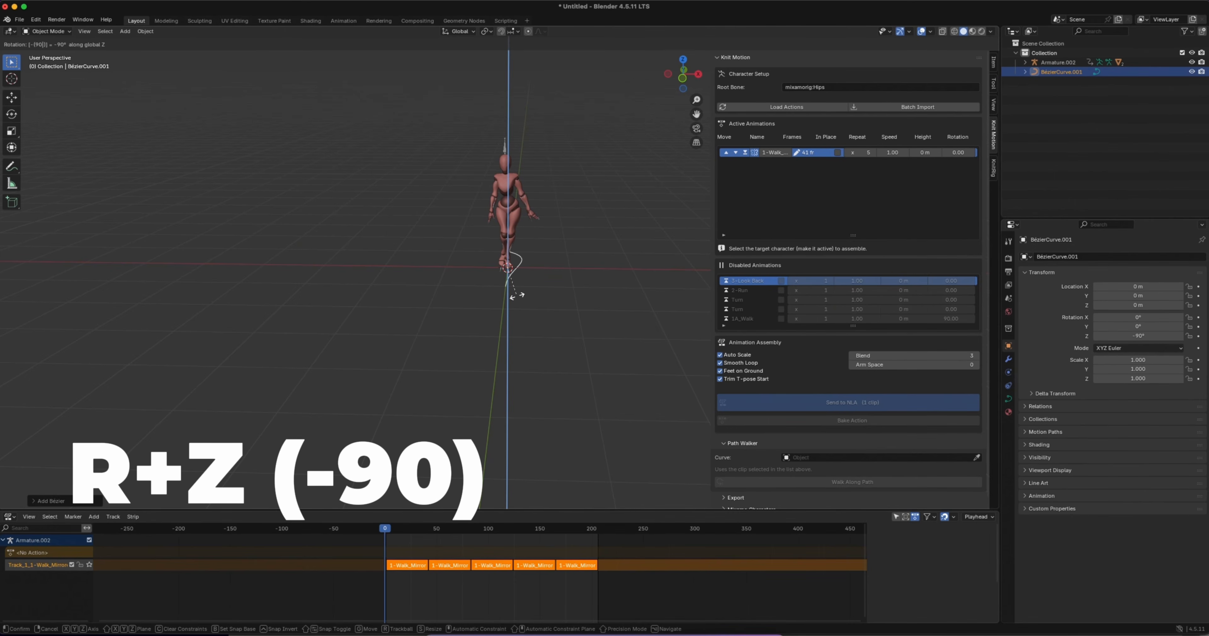
{"action": "key", "text": "Return"}
Scale the Bézier curve uniformly to about 6.99 to make a long walking path.
{"action": "scroll", "coordinate": [544, 301], "scroll_direction": "right", "scroll_amount": 10}
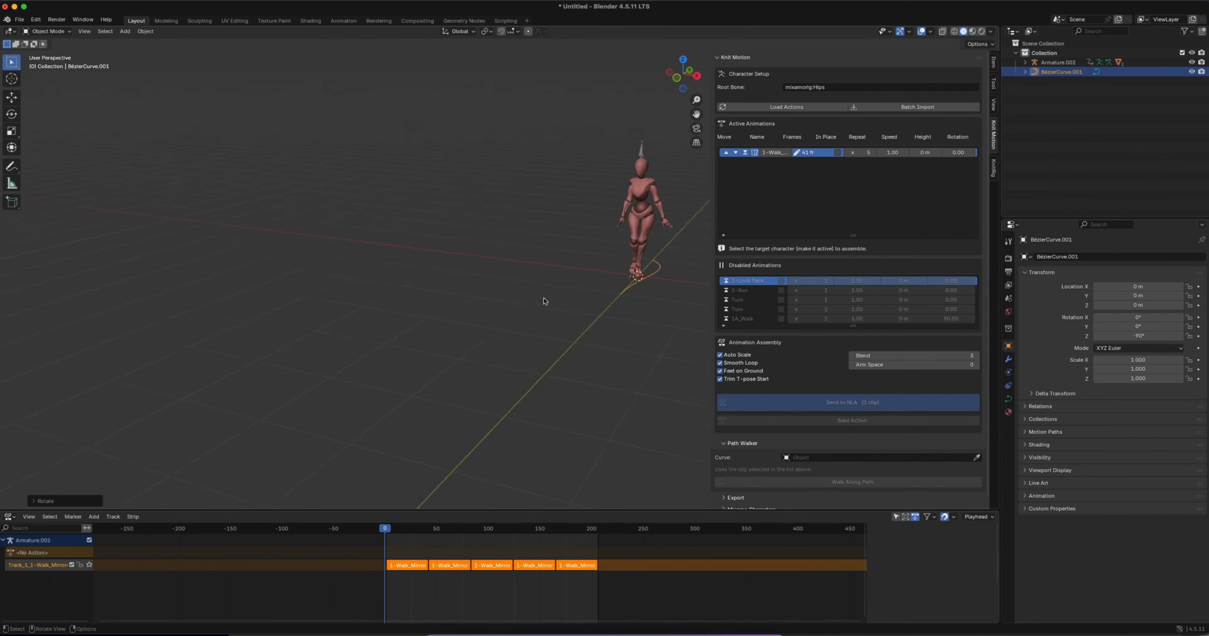
{"action": "scroll", "coordinate": [544, 301], "scroll_direction": "left", "scroll_amount": 10}
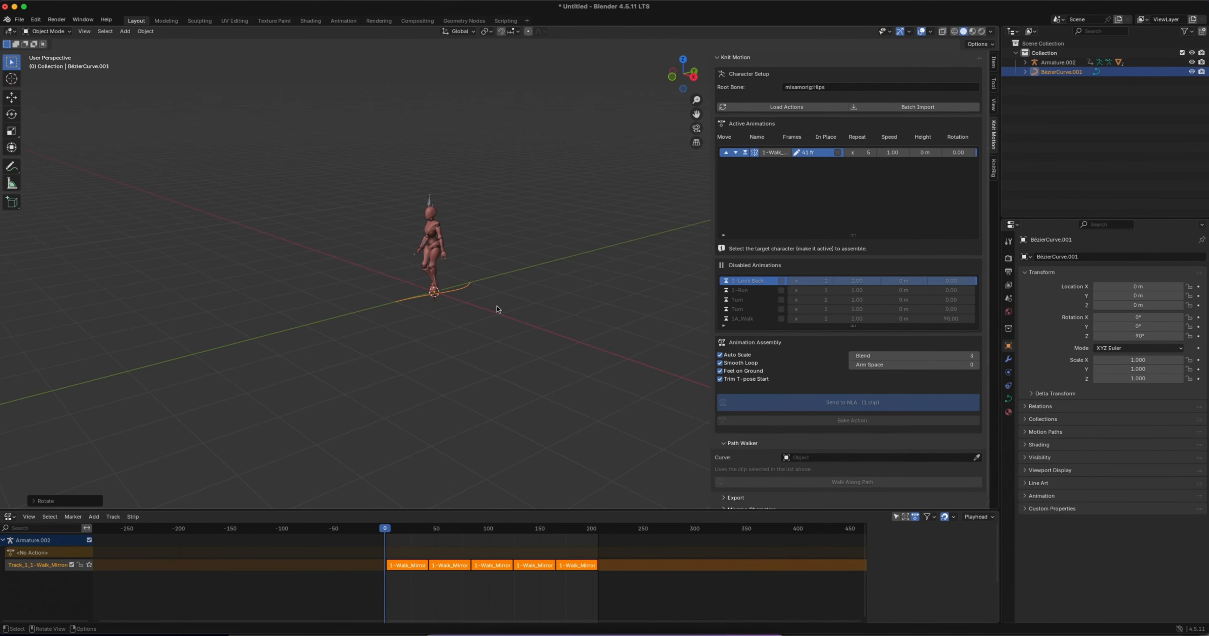
{"action": "key", "text": "s"}
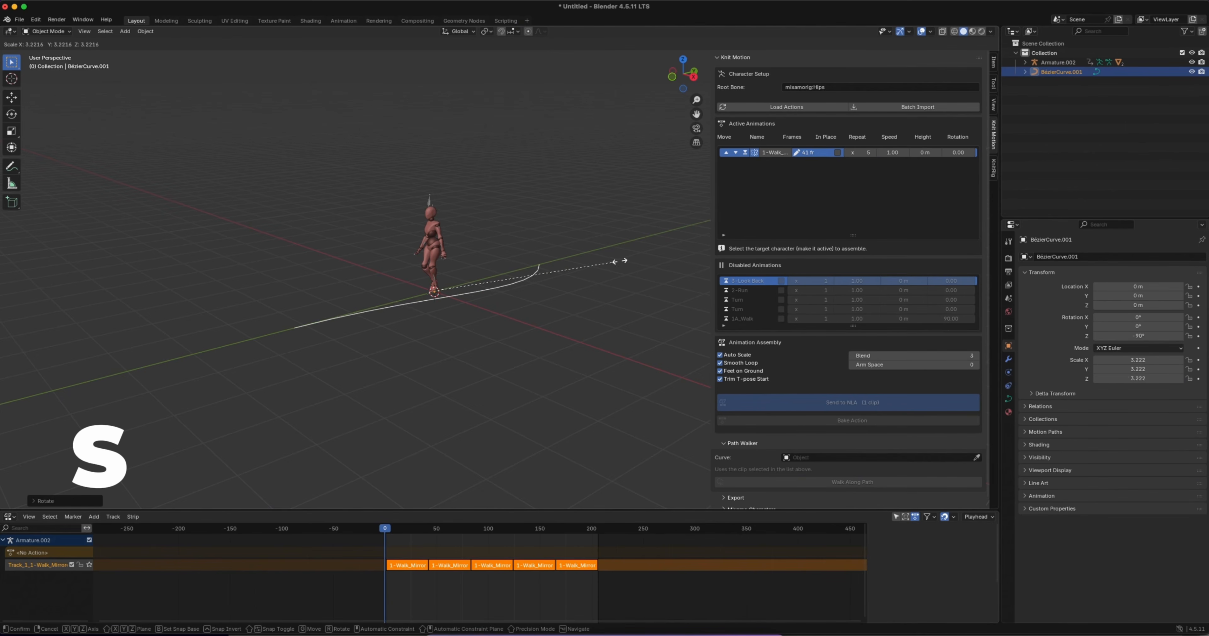
{"action": "left_click", "coordinate": [635, 257]}
{"action": "key", "text": "s"}
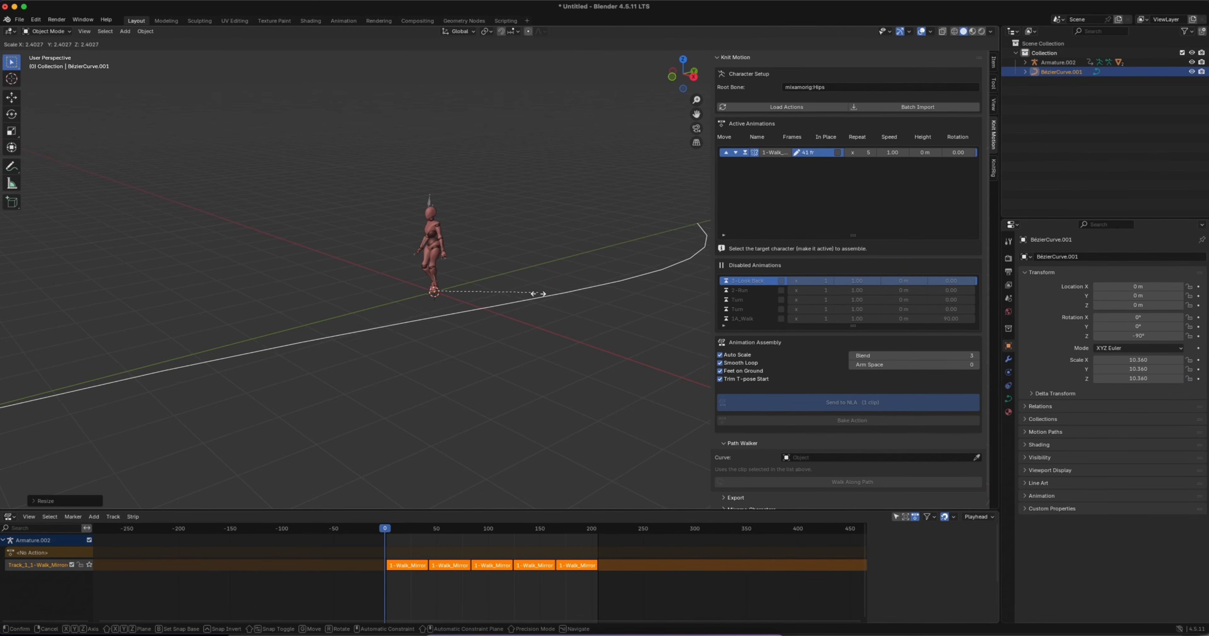
{"action": "left_click", "coordinate": [505, 303]}
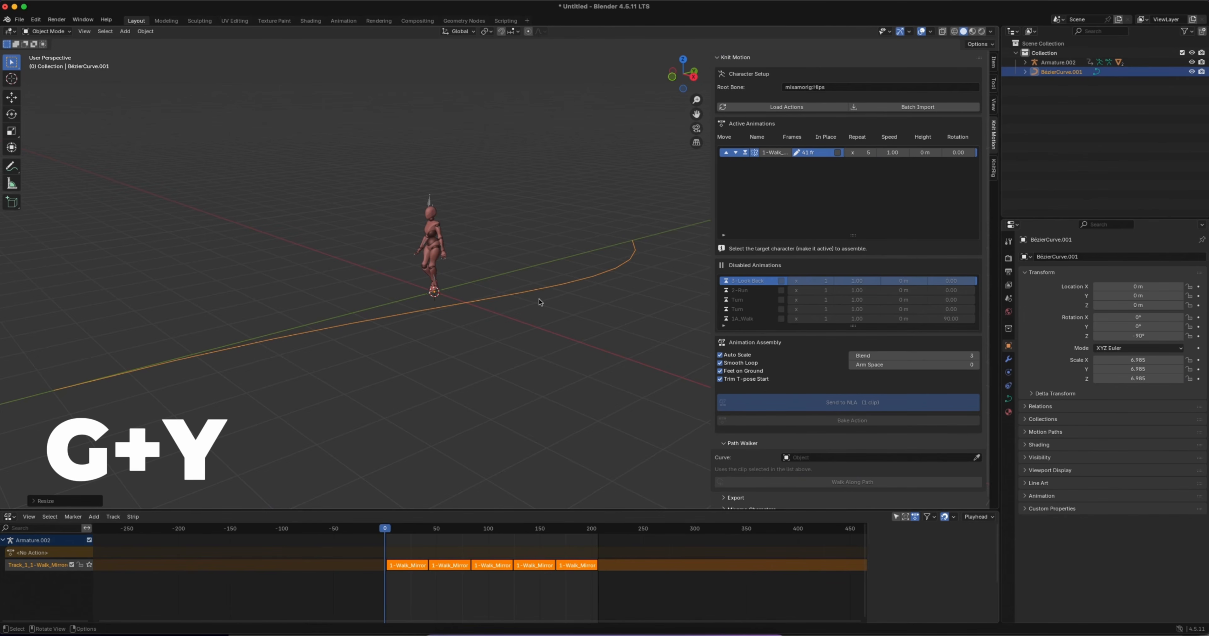
Move the Bézier curve along Y by about -6.99 m so one end sits at the character's feet.
{"action": "key", "text": "g"}
{"action": "key", "text": "y"}
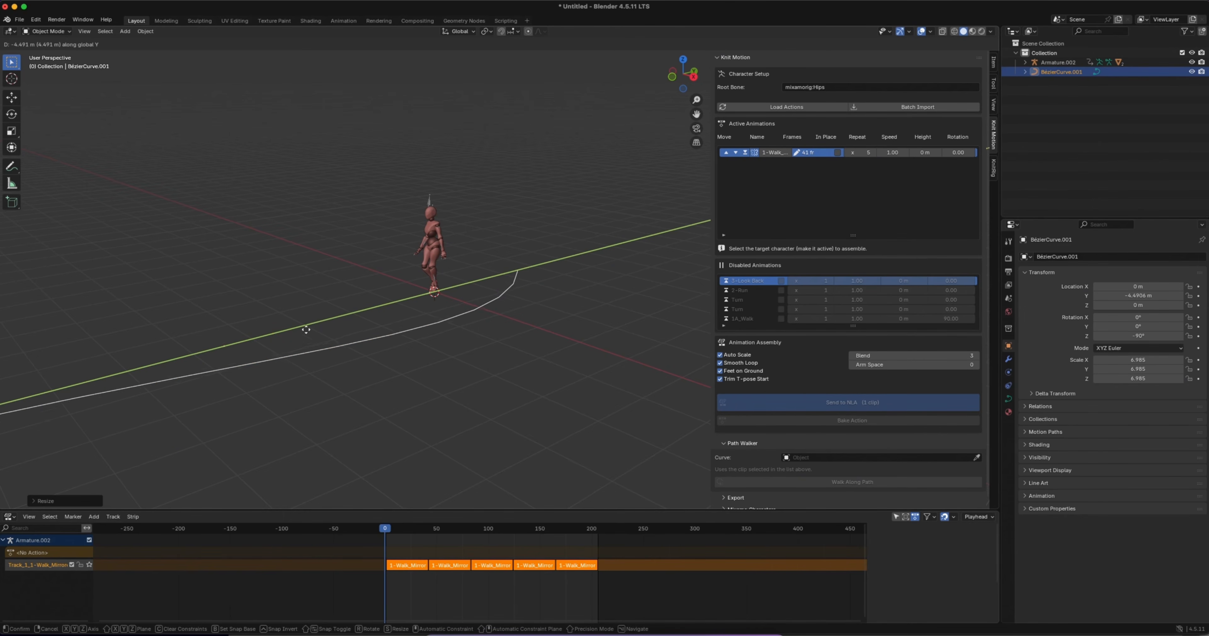
{"action": "left_click", "coordinate": [197, 406]}
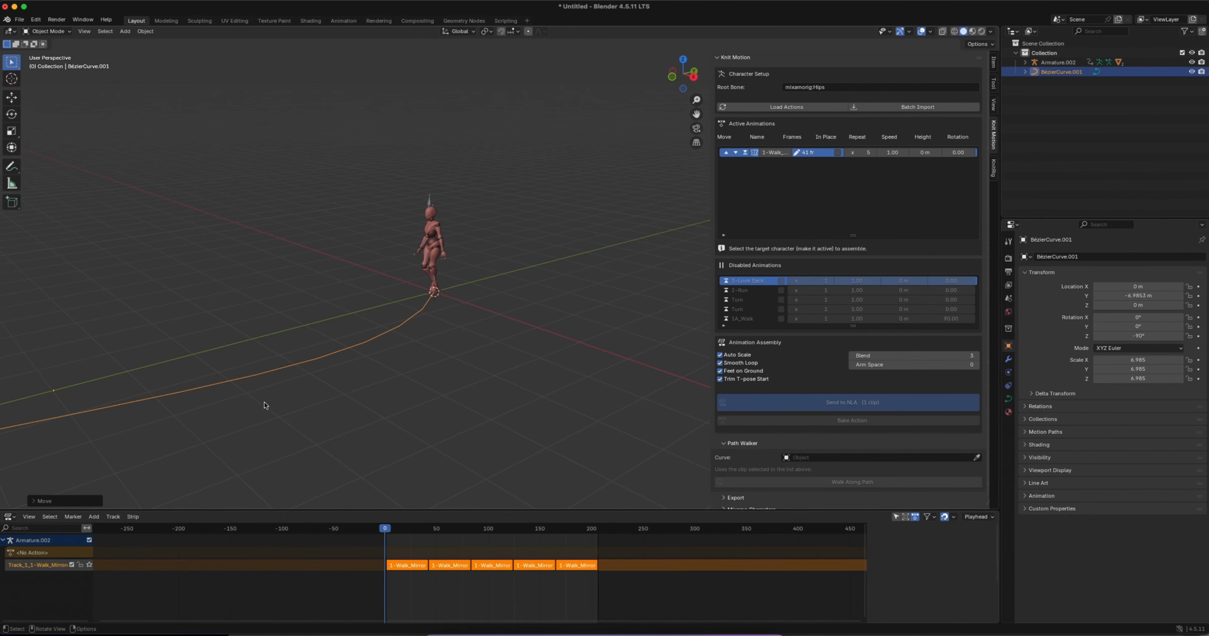
{"action": "middle_click_drag", "start_coordinate": [265, 405], "coordinate": [277, 408]}
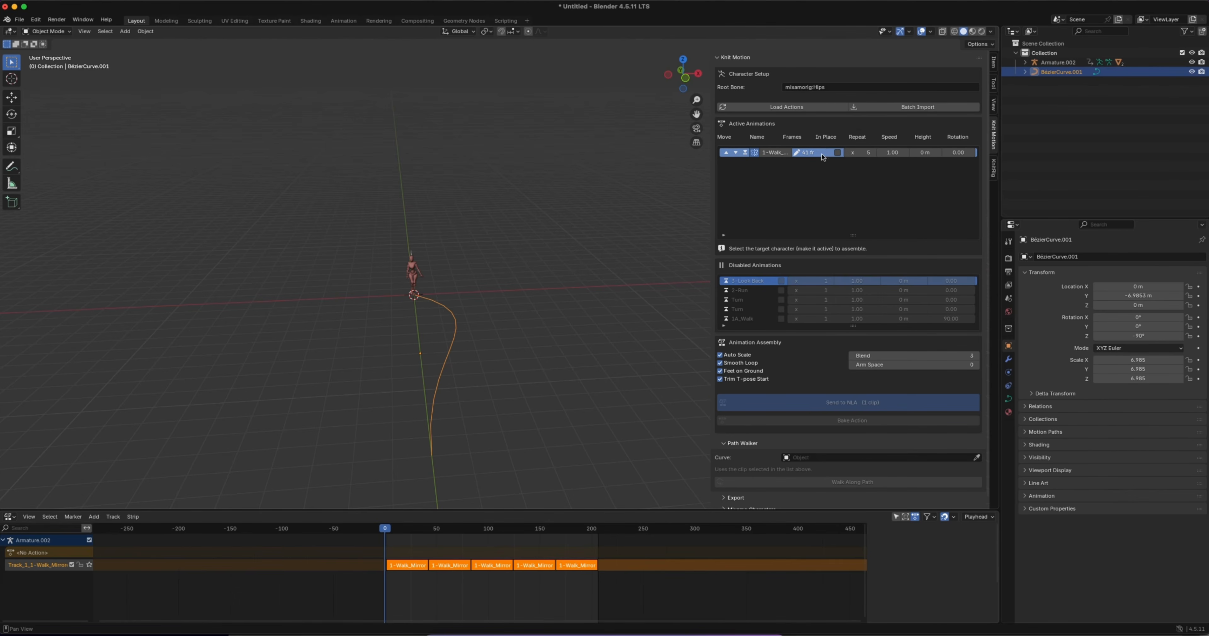
Set BézierCurve.001 as the Path Walker curve for Armature.002, generate the walk along it and enlarge the NLA editor to show all strips.
{"action": "left_click", "coordinate": [410, 254]}
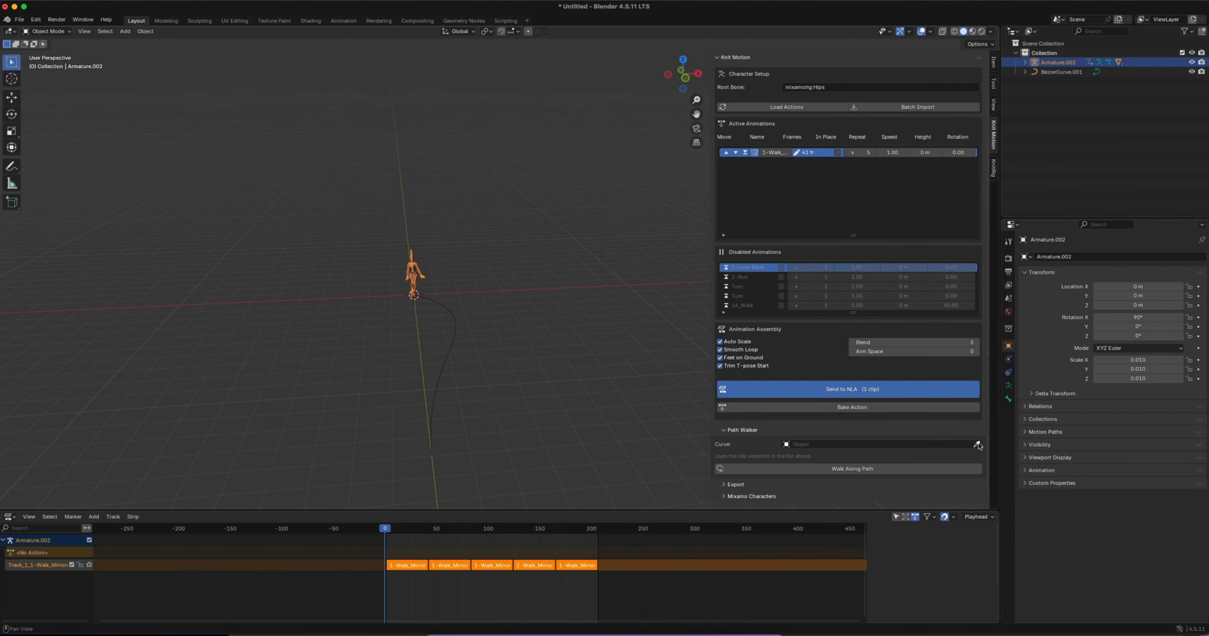
{"action": "left_click", "coordinate": [977, 444]}
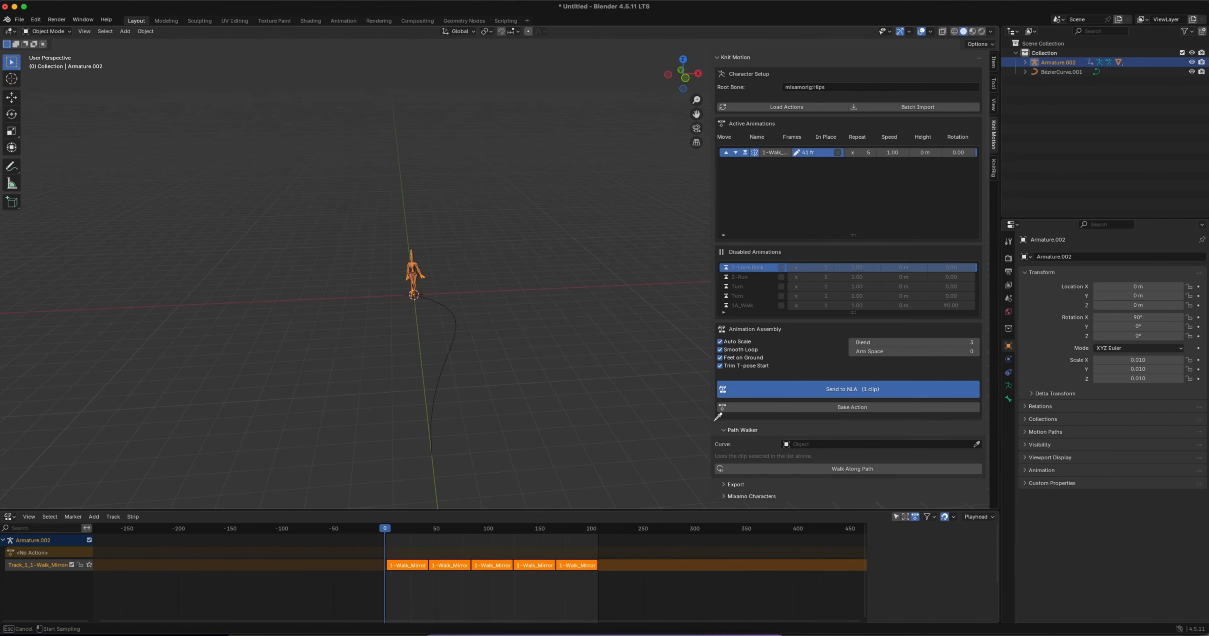
{"action": "left_click", "coordinate": [440, 380]}
{"action": "left_click", "coordinate": [852, 469]}
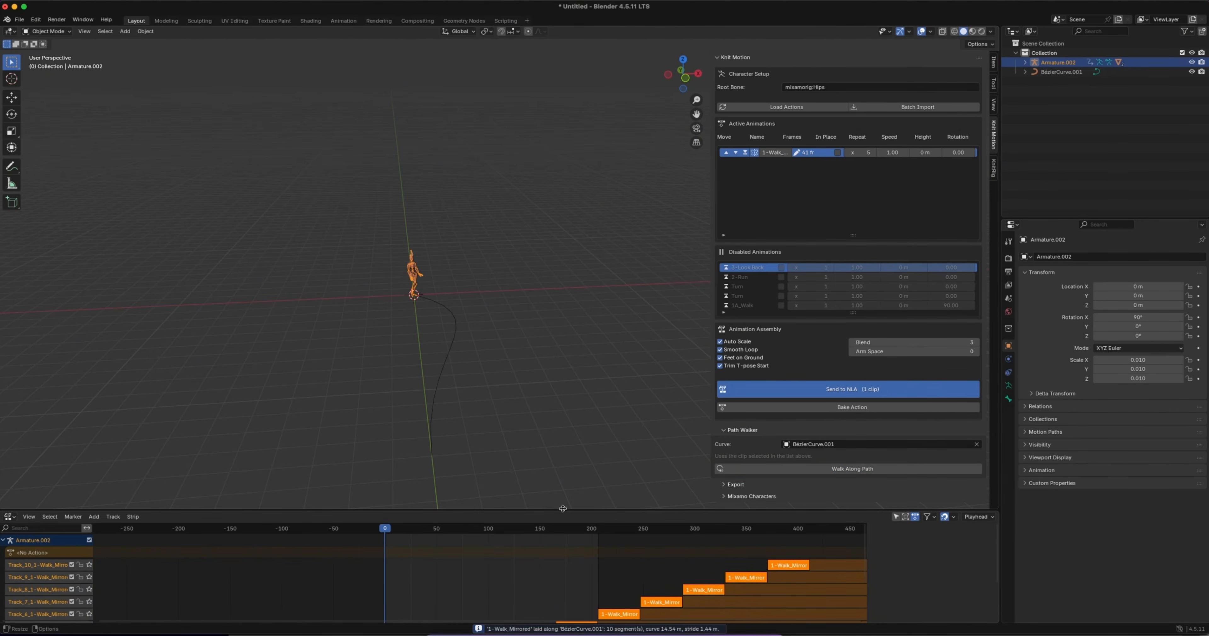
{"action": "left_click_drag", "start_coordinate": [559, 508], "coordinate": [562, 414]}
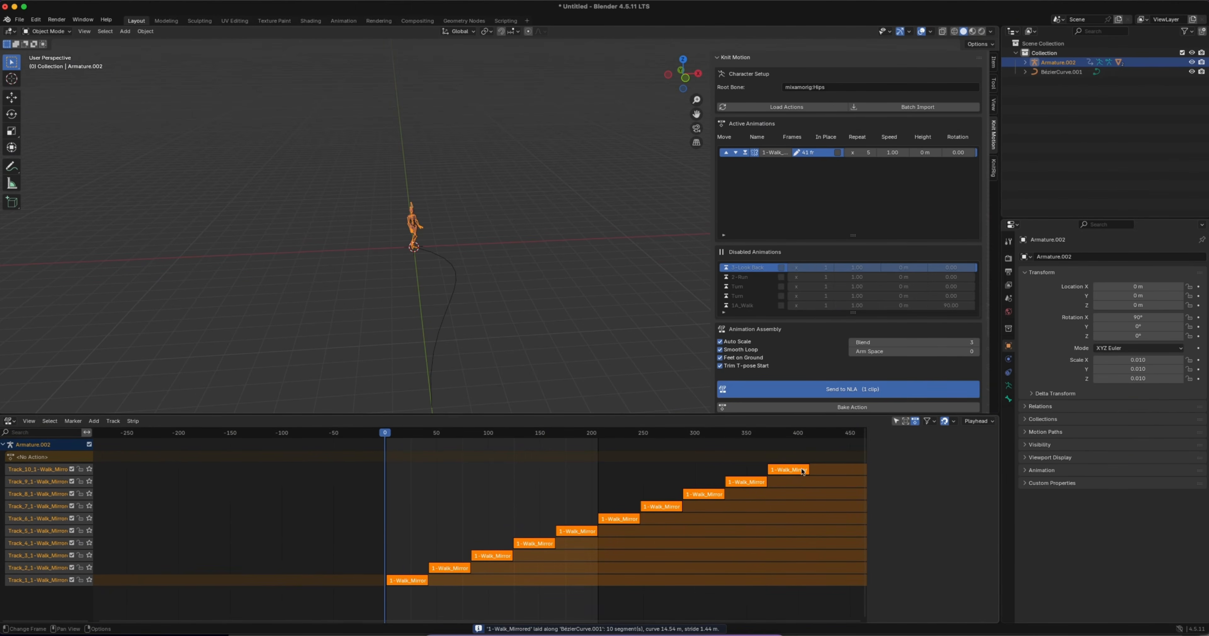
Set the scene's end frame to 420 in the Timeline and return to the Nonlinear Animation editor.
{"action": "left_click", "coordinate": [10, 421]}
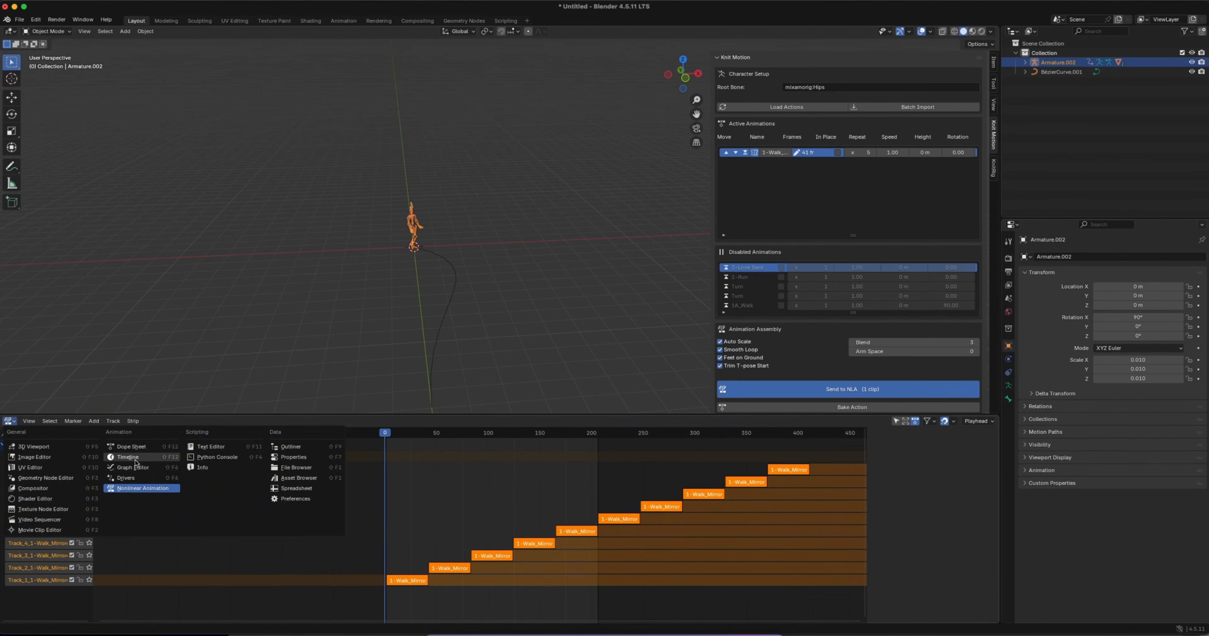
{"action": "left_click", "coordinate": [140, 471]}
{"action": "left_click", "coordinate": [970, 420]}
{"action": "type", "text": "42"}
{"action": "key", "text": "Return"}
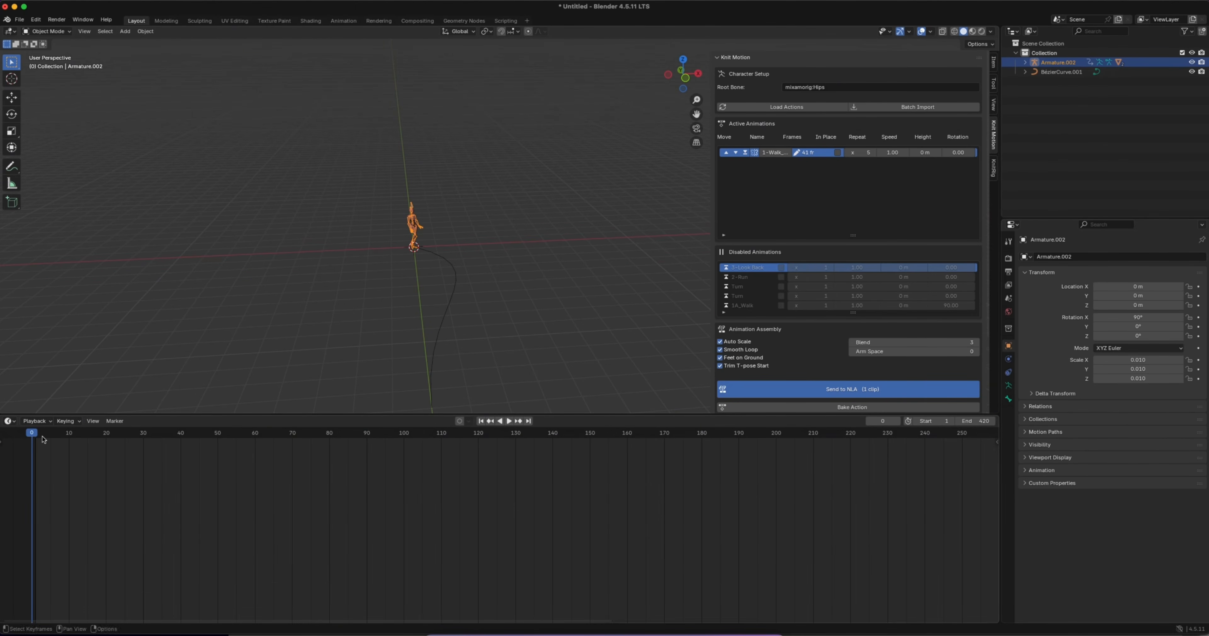
{"action": "left_click", "coordinate": [10, 420]}
{"action": "left_click", "coordinate": [162, 488]}
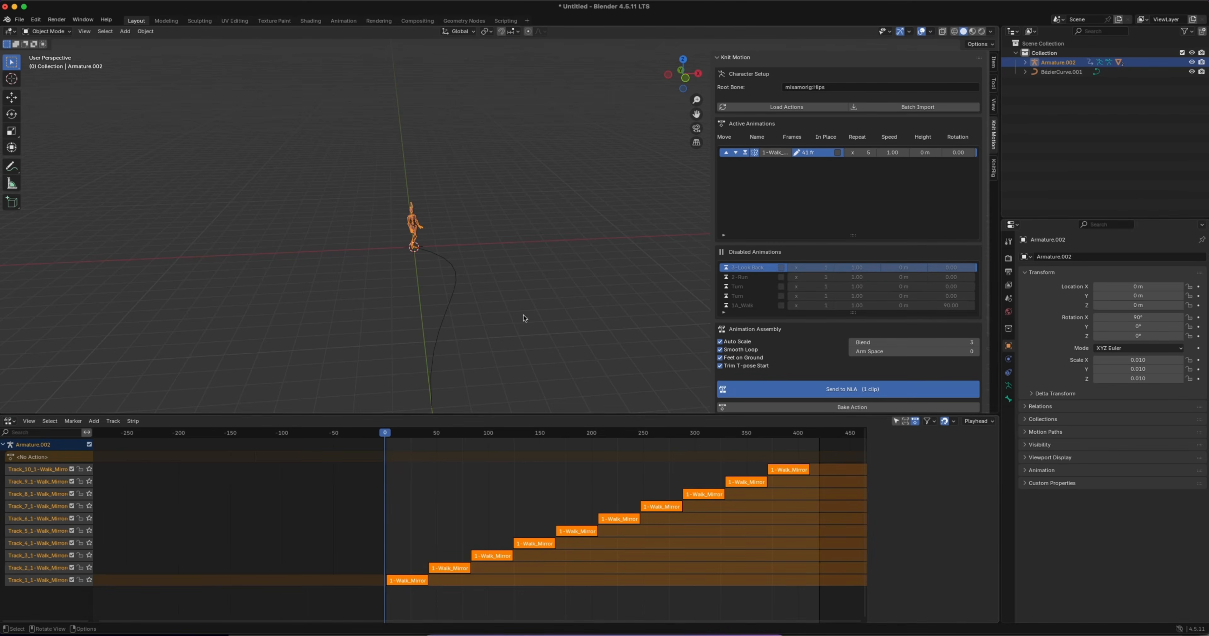
Hide the sidebar, enlarge the viewport and play the animation to check the walk along the Bézier curve.
{"action": "key", "text": "n"}
{"action": "key", "text": "n"}
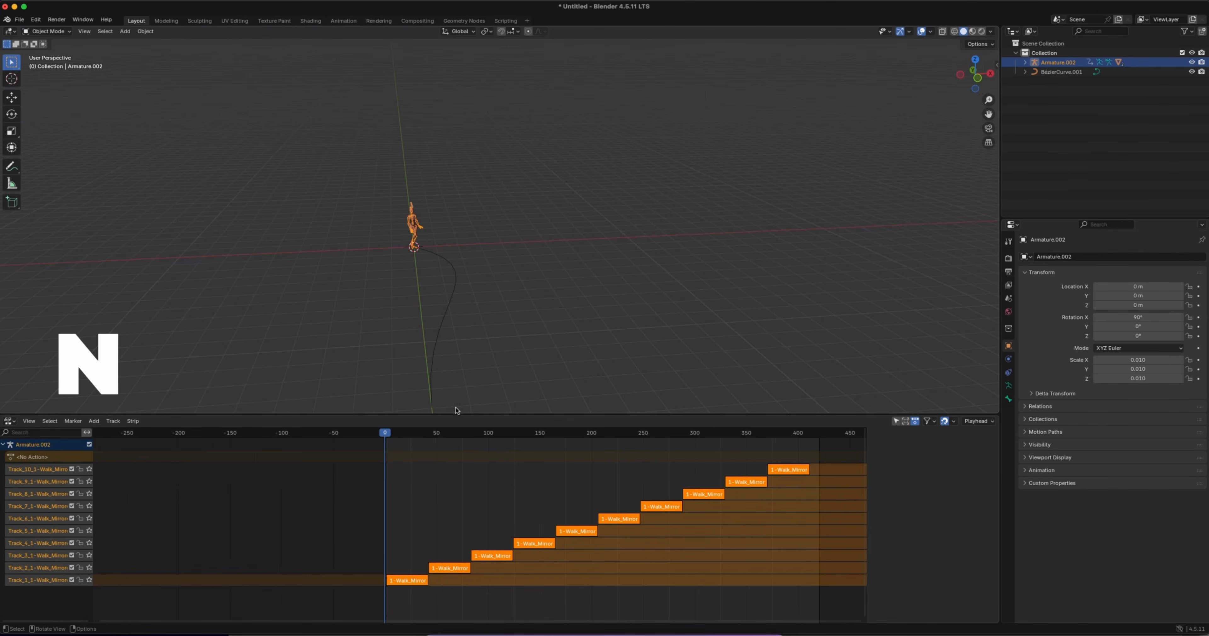
{"action": "left_click_drag", "start_coordinate": [455, 413], "coordinate": [455, 486]}
{"action": "key", "text": "space"}
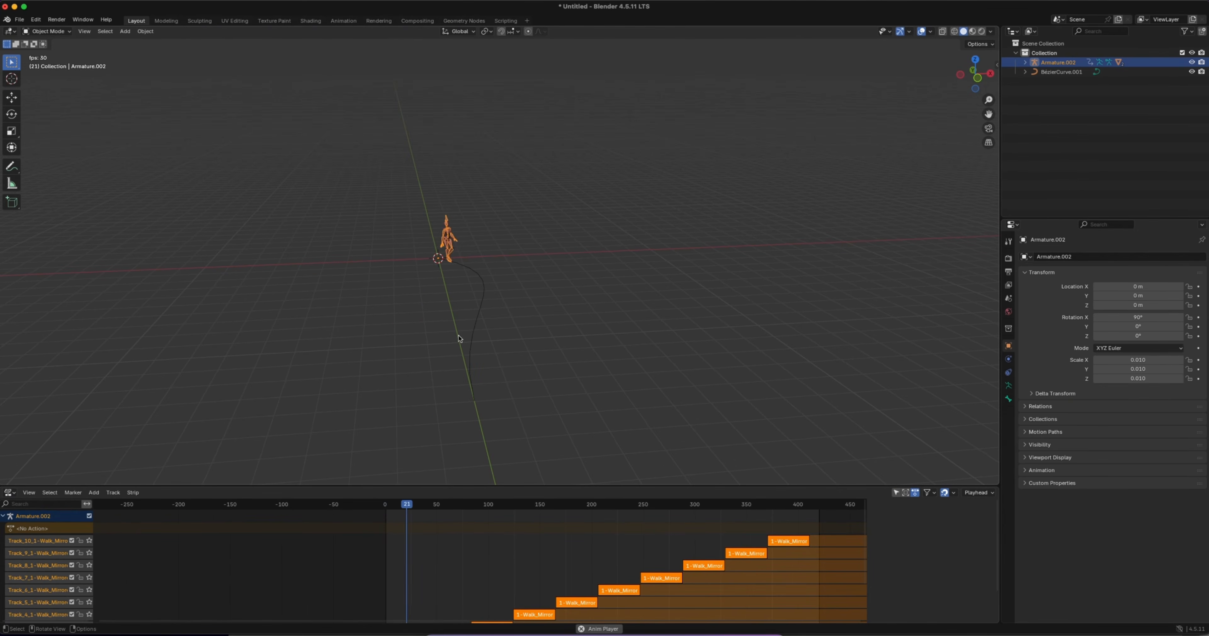
{"action": "scroll", "coordinate": [542, 299], "scroll_direction": "right", "scroll_amount": 5}
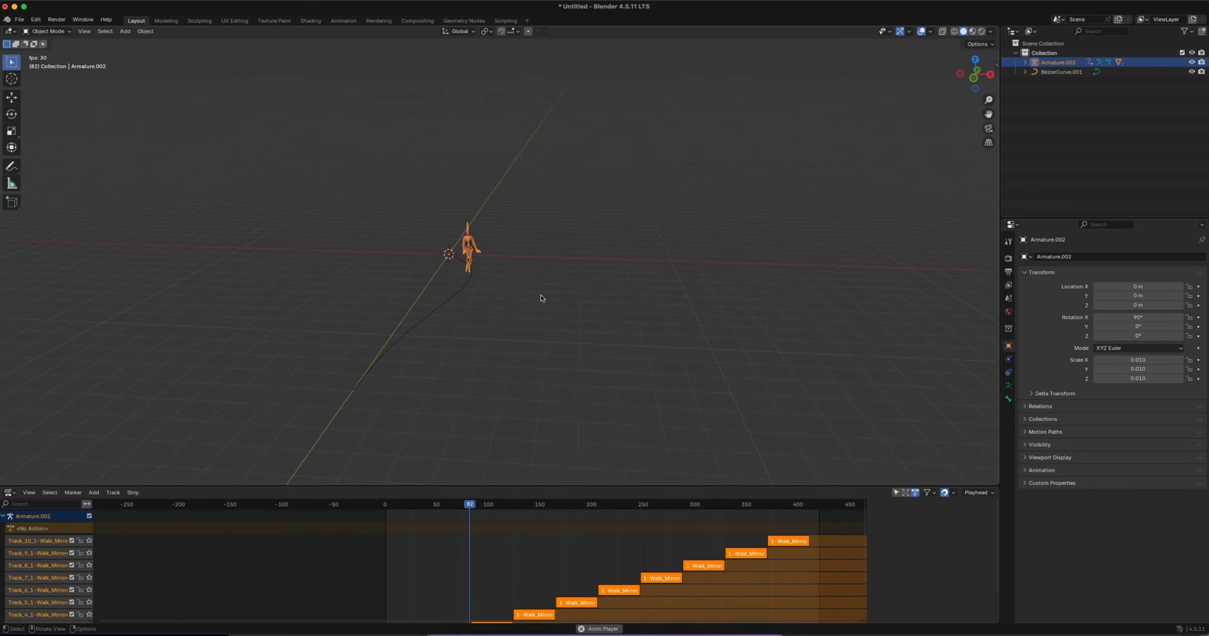
{"action": "scroll", "coordinate": [542, 298], "scroll_direction": "right", "scroll_amount": 10}
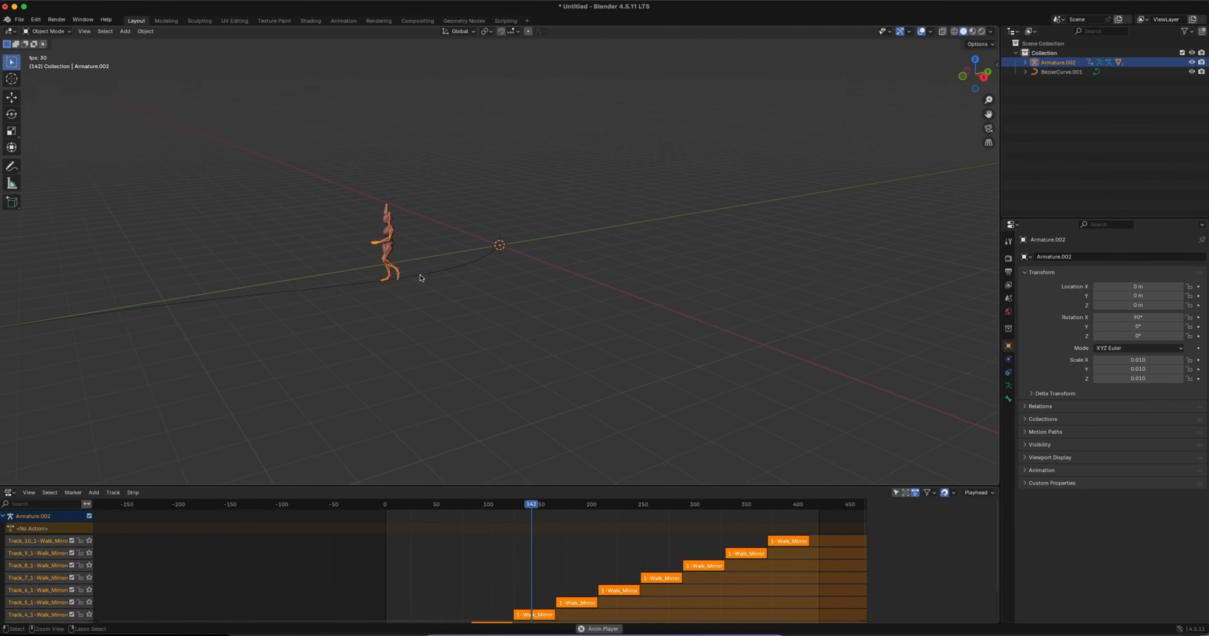
{"action": "scroll", "coordinate": [421, 278], "scroll_direction": "right", "scroll_amount": 10}
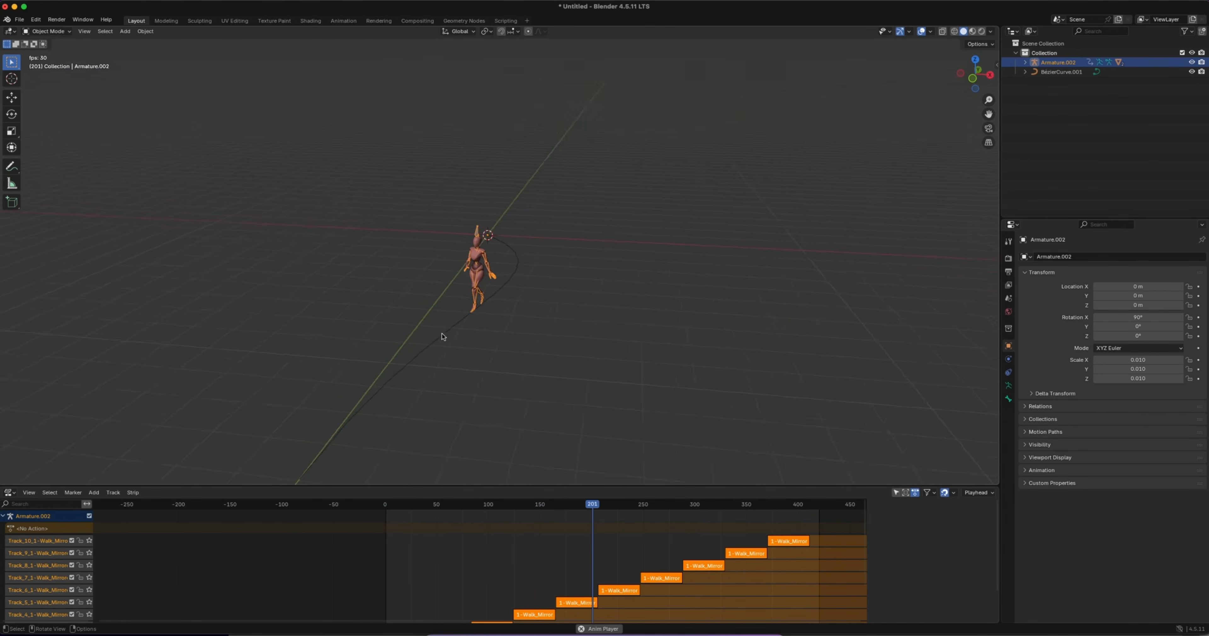
{"action": "scroll", "coordinate": [442, 334], "scroll_direction": "left", "scroll_amount": 6}
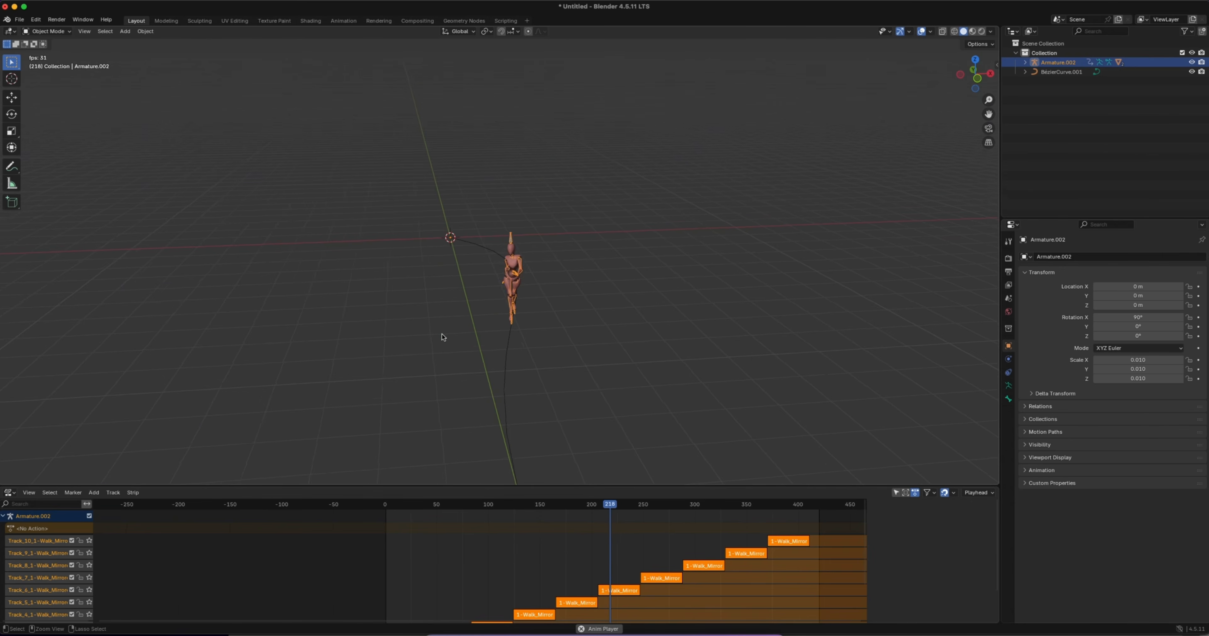
{"action": "left_click", "coordinate": [505, 369]}
{"action": "key", "text": "Escape"}
Add a NURBS path and move it along X by about -5.11 m, away from the Bézier curve.
{"action": "left_click", "coordinate": [125, 31]}
{"action": "mouse_move", "coordinate": [136, 42]}
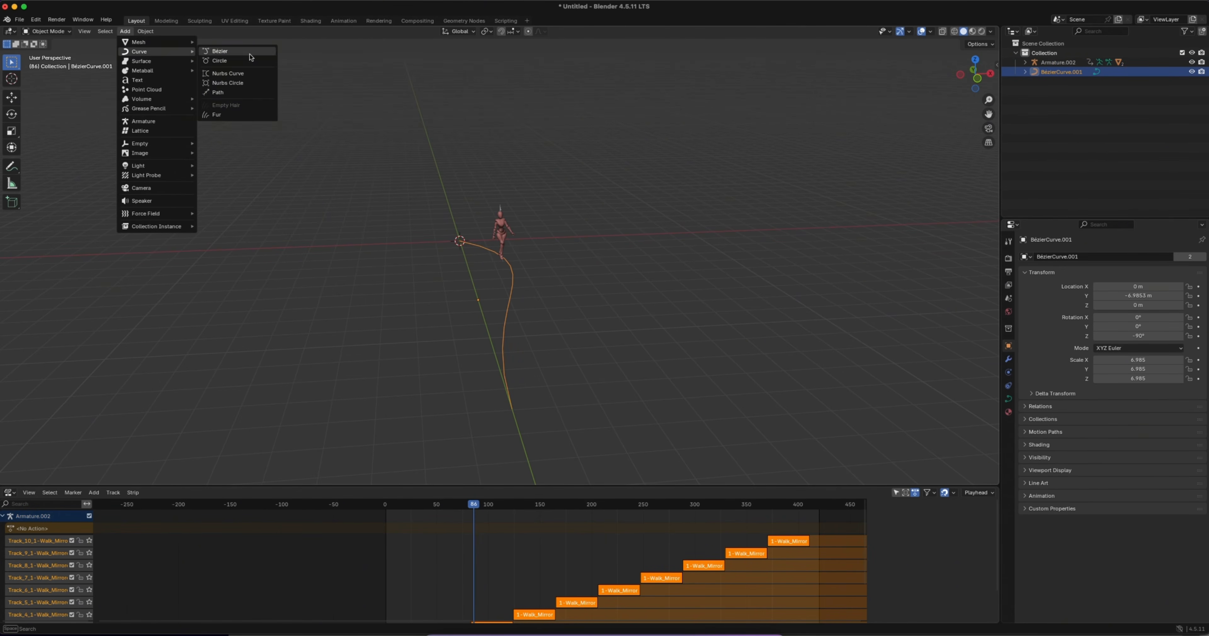
{"action": "left_click", "coordinate": [233, 94]}
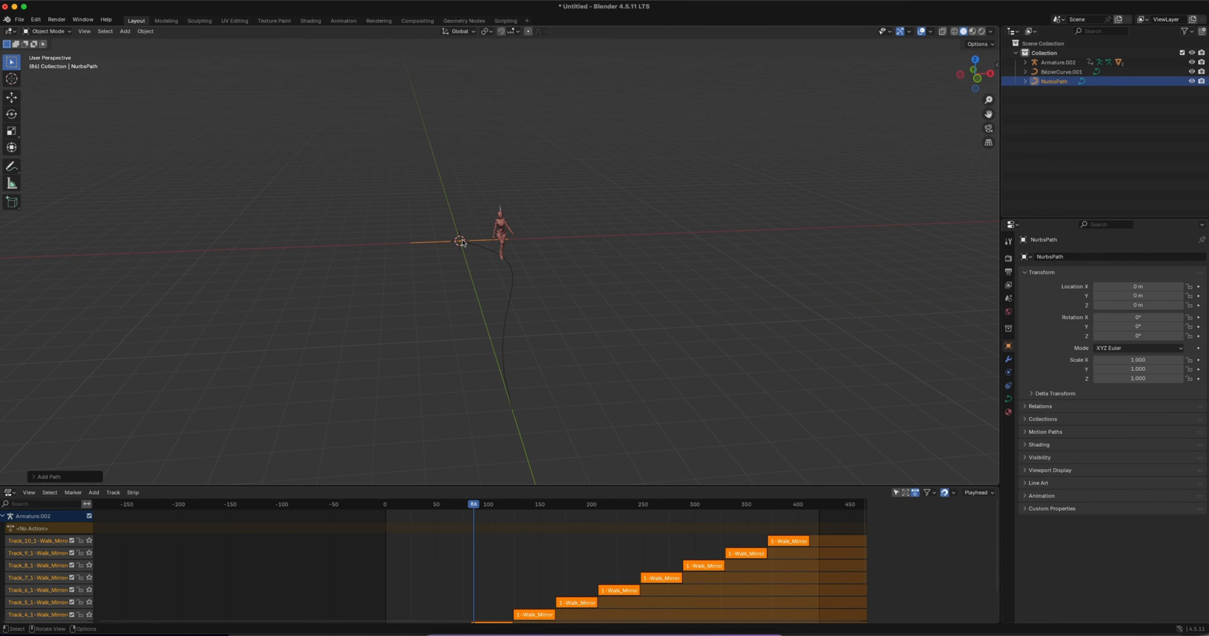
{"action": "key", "text": "g"}
{"action": "key", "text": "x"}
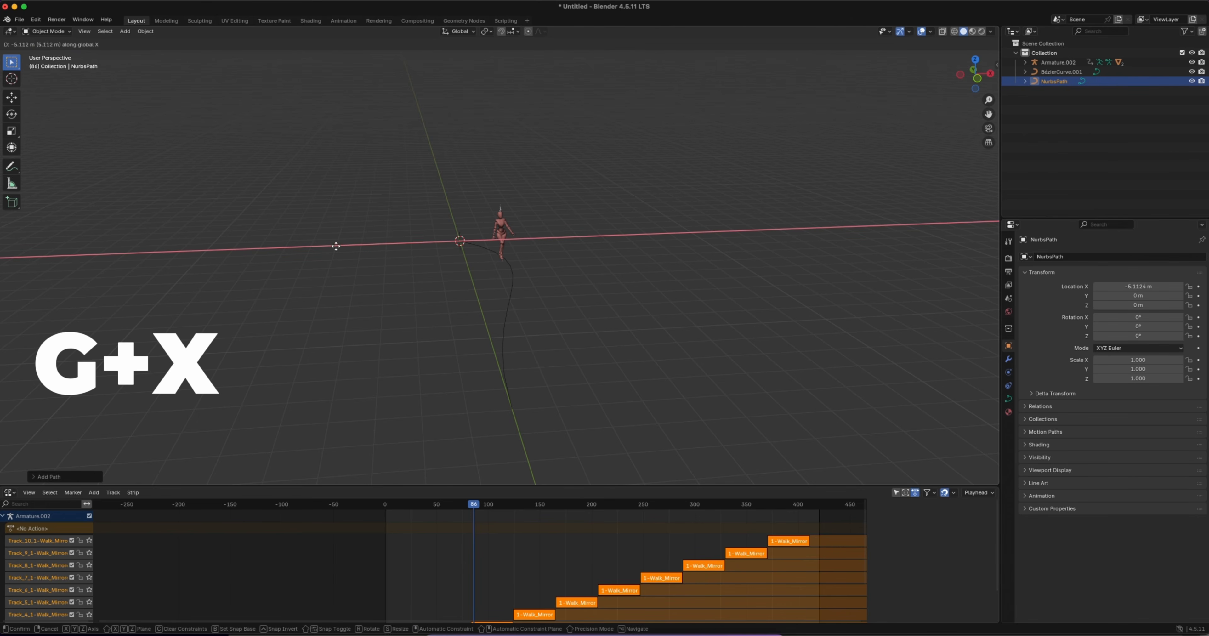
{"action": "left_click", "coordinate": [334, 245]}
Rotate the NURBS path -90° about Z and move it along Y by about -2.15 m.
{"action": "key", "text": "r"}
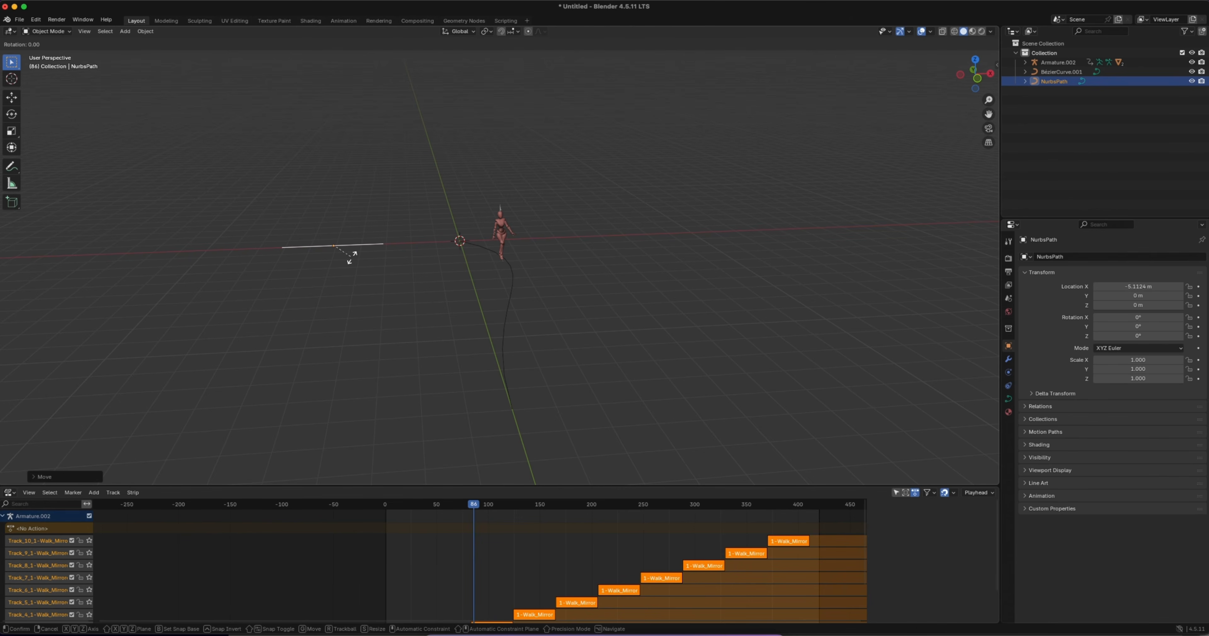
{"action": "key", "text": "z"}
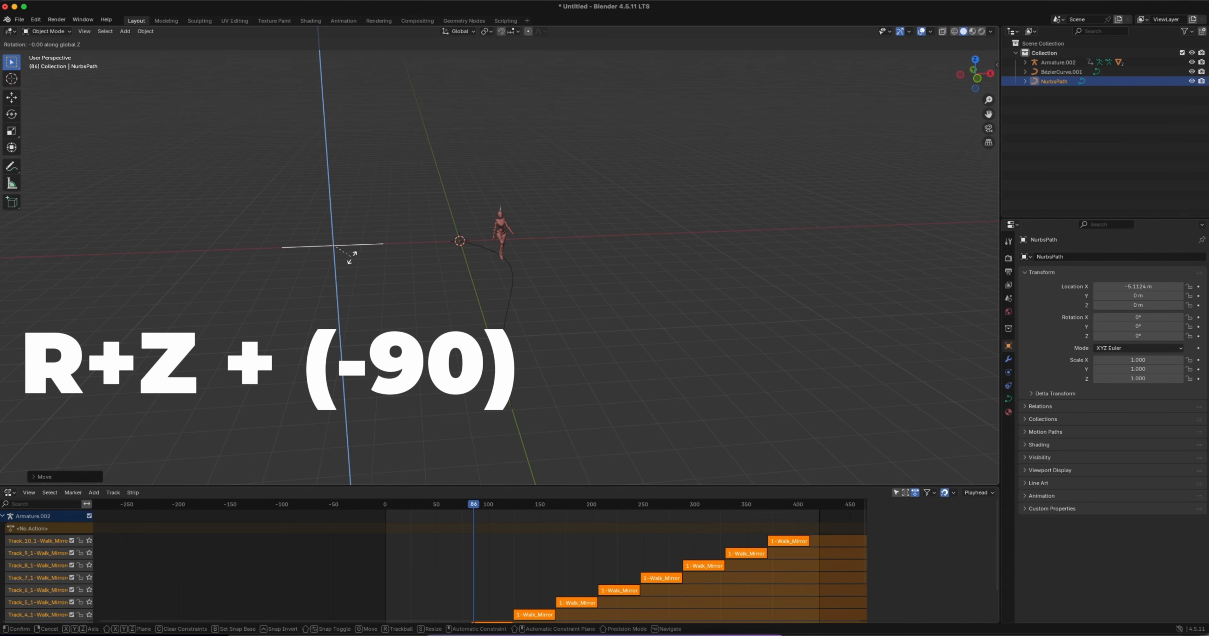
{"action": "type", "text": "-90"}
{"action": "key", "text": "Return"}
{"action": "middle_click_drag", "start_coordinate": [334, 256], "coordinate": [403, 340]}
{"action": "key", "text": "g"}
{"action": "key", "text": "y"}
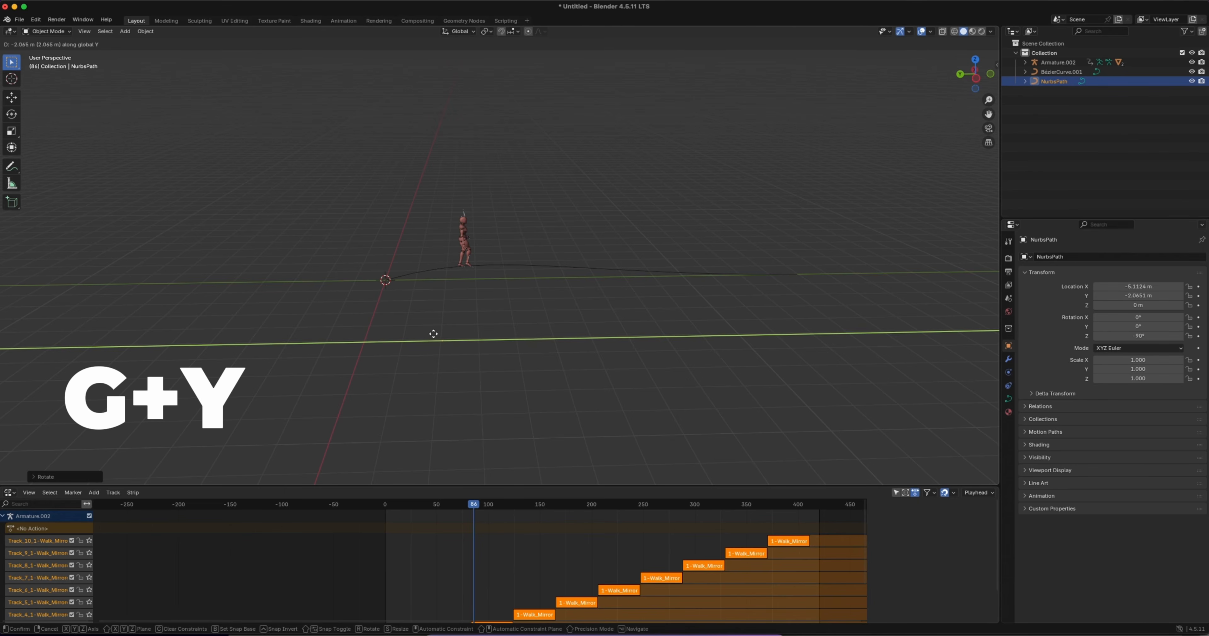
{"action": "left_click", "coordinate": [435, 336]}
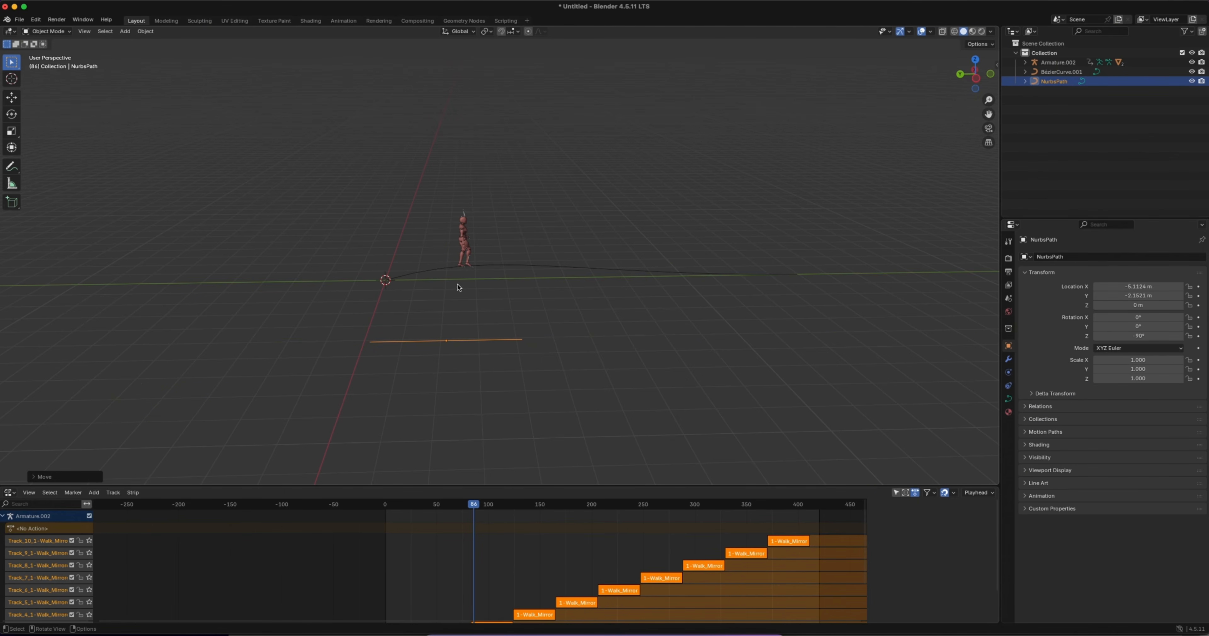
In Edit Mode, move the three control points at the far half of the NURBS path along Y to lengthen it.
{"action": "left_click", "coordinate": [47, 30]}
{"action": "left_click", "coordinate": [58, 49]}
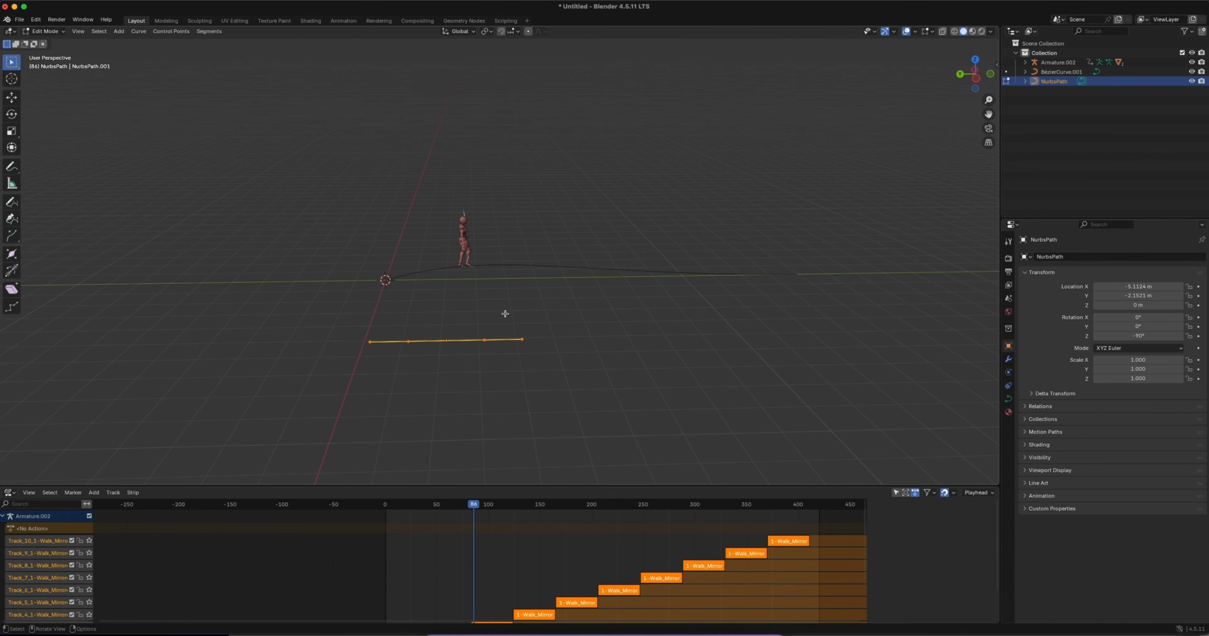
{"action": "left_click_drag", "start_coordinate": [441, 309], "coordinate": [605, 405]}
{"action": "key", "text": "g"}
{"action": "key", "text": "y"}
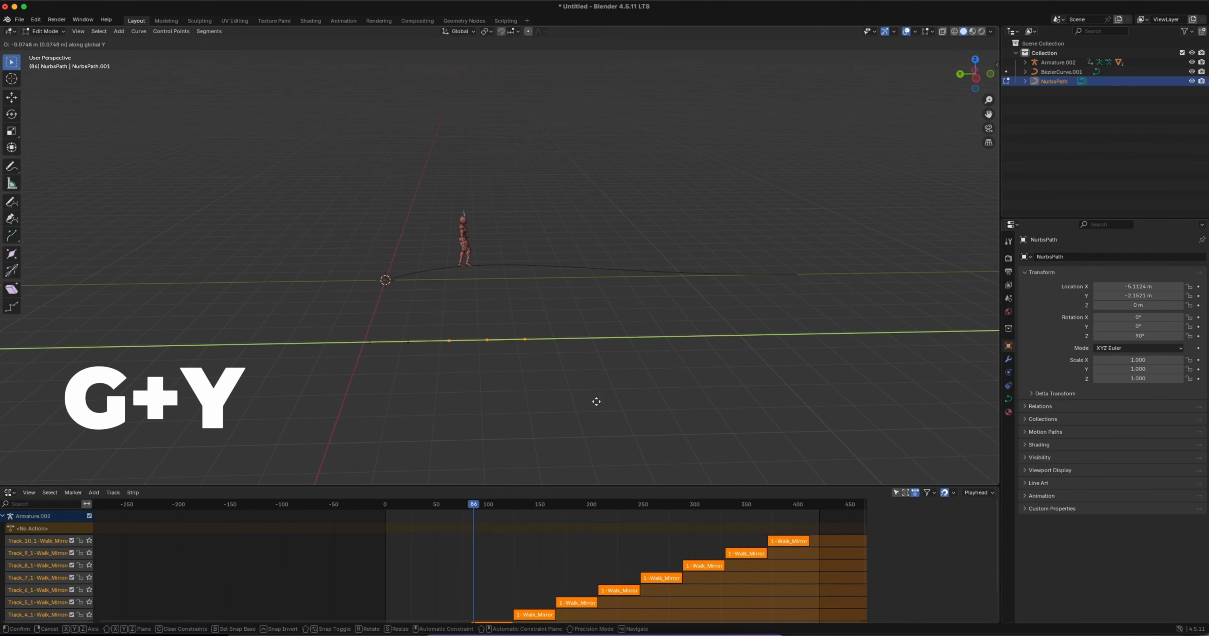
{"action": "left_click", "coordinate": [718, 406]}
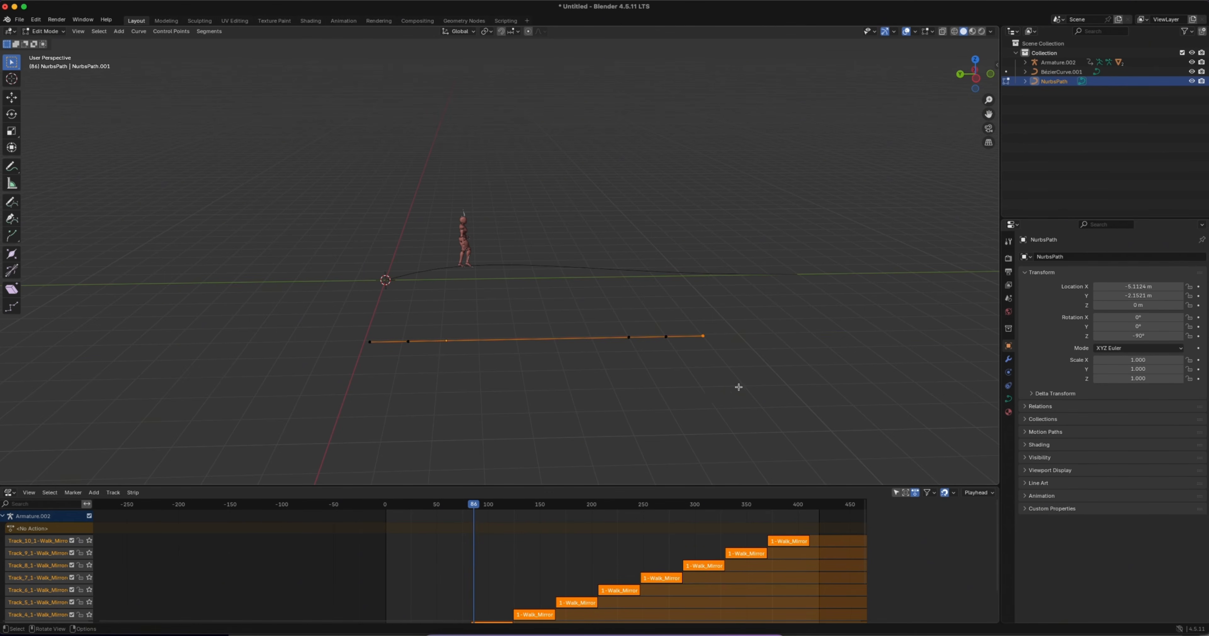
Move the NURBS path's end control point farther along Y by about -5.34 m.
{"action": "key", "text": "g"}
{"action": "key", "text": "y"}
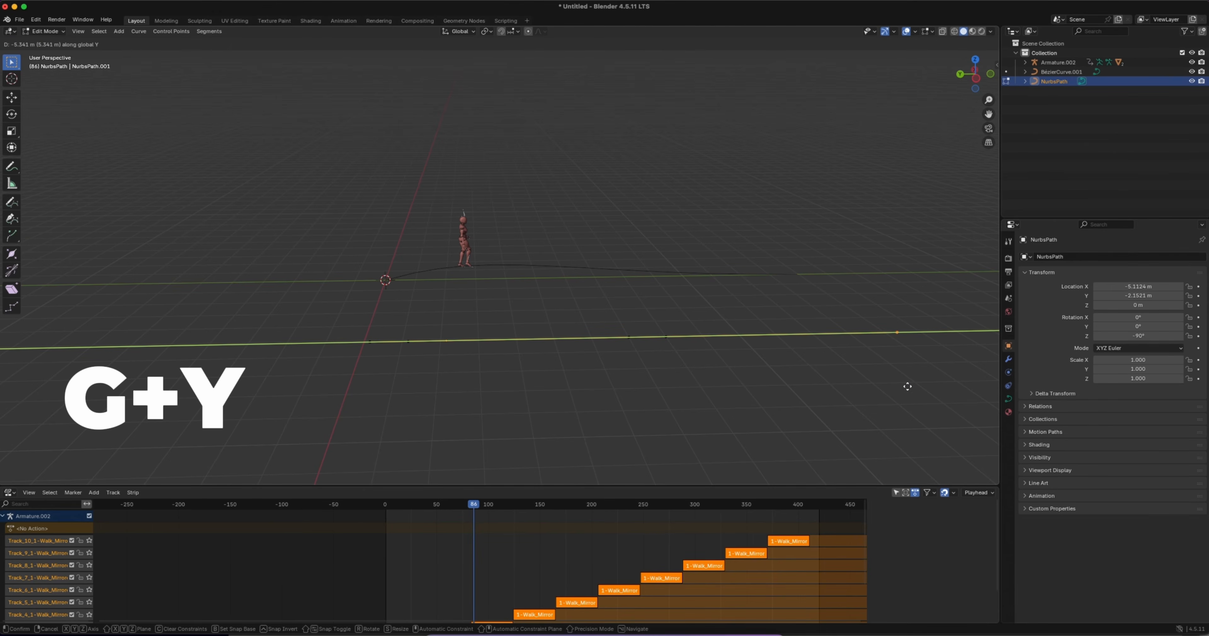
{"action": "left_click", "coordinate": [907, 386]}
Move the NURBS path's fourth control point along X, away from the Bézier curve, to bend the path.
{"action": "middle_click_drag", "start_coordinate": [783, 388], "coordinate": [615, 401]}
{"action": "left_click_drag", "start_coordinate": [574, 383], "coordinate": [596, 419]}
{"action": "key", "text": "g"}
{"action": "key", "text": "x"}
{"action": "left_click", "coordinate": [610, 150]}
Move the path's third control point along X in the opposite direction to form an S-curve, and return to Object Mode.
{"action": "left_click", "coordinate": [480, 394]}
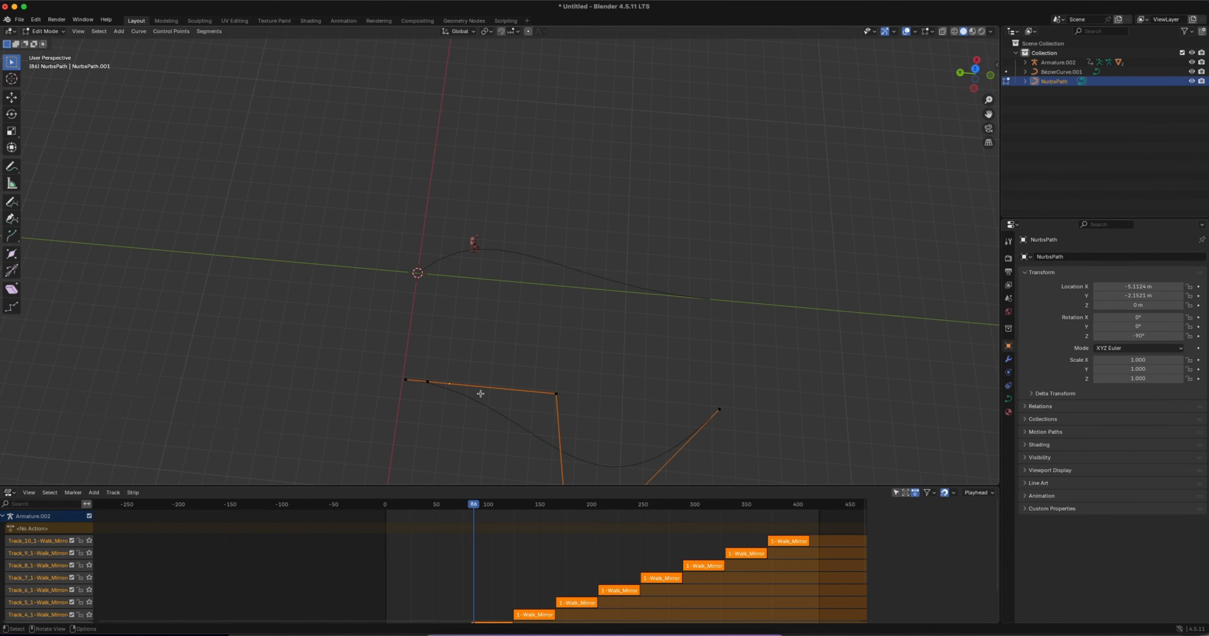
{"action": "key", "text": "g"}
{"action": "key", "text": "x"}
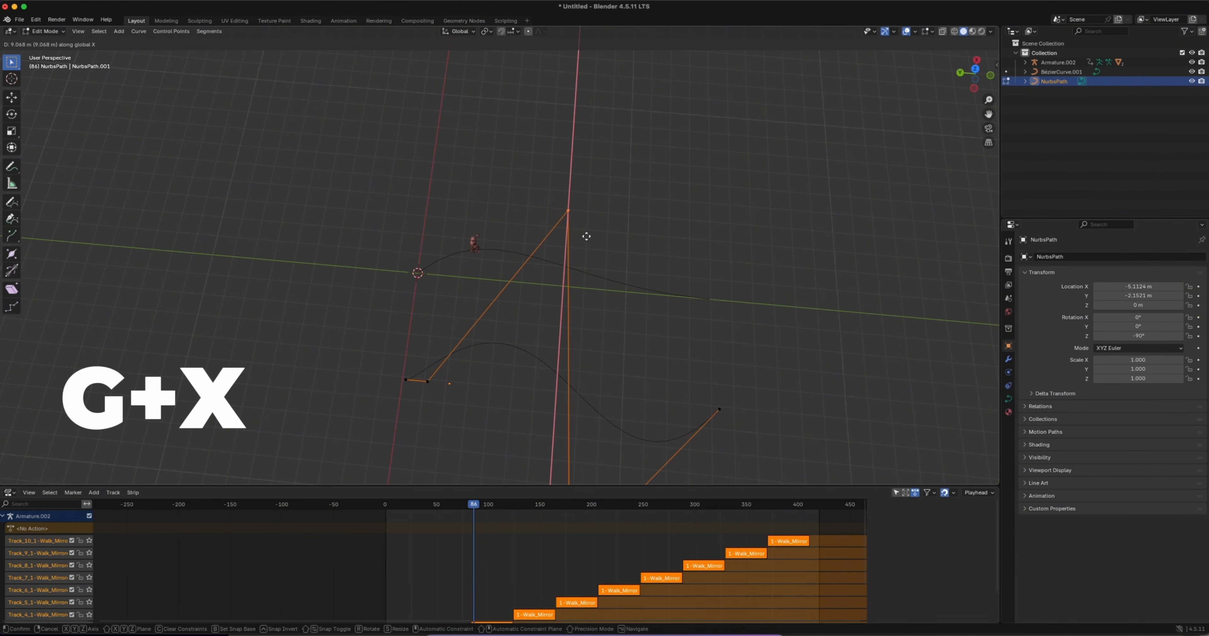
{"action": "left_click", "coordinate": [585, 405]}
{"action": "middle_click_drag", "start_coordinate": [585, 405], "coordinate": [488, 371]}
{"action": "left_click", "coordinate": [46, 30]}
{"action": "left_click", "coordinate": [46, 41]}
{"action": "middle_click_drag", "start_coordinate": [345, 284], "coordinate": [382, 331], "text": "ctrl"}
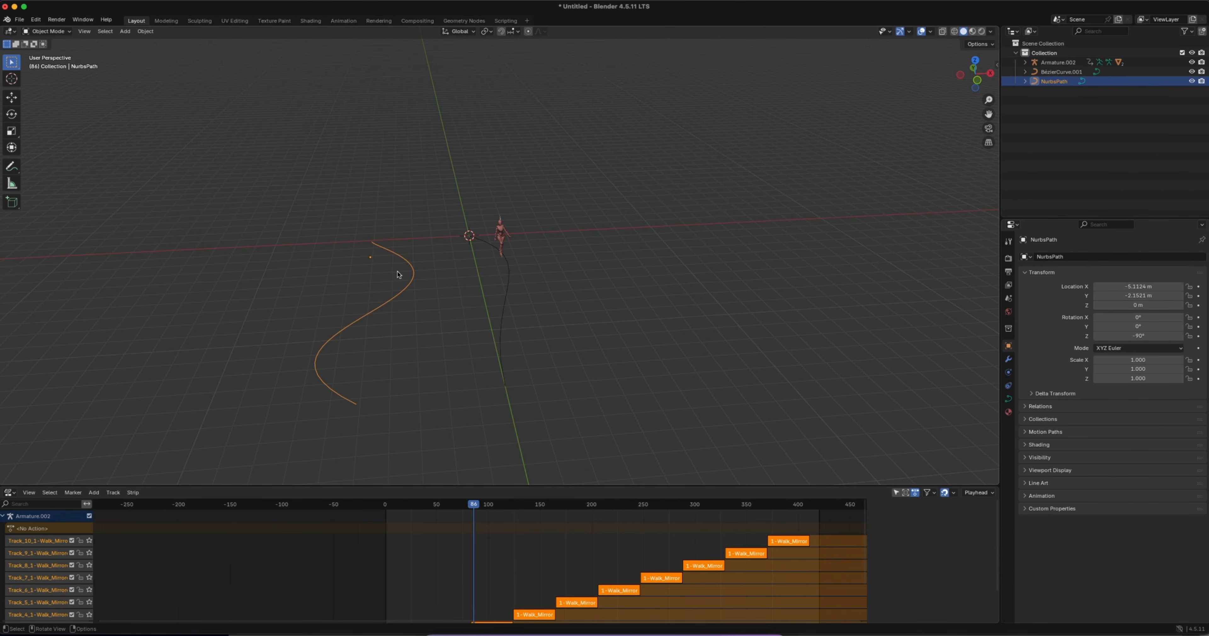
Select the character's armature, set NurbsPath as the Path Walker curve and run Walk Along Path.
{"action": "key", "text": "n"}
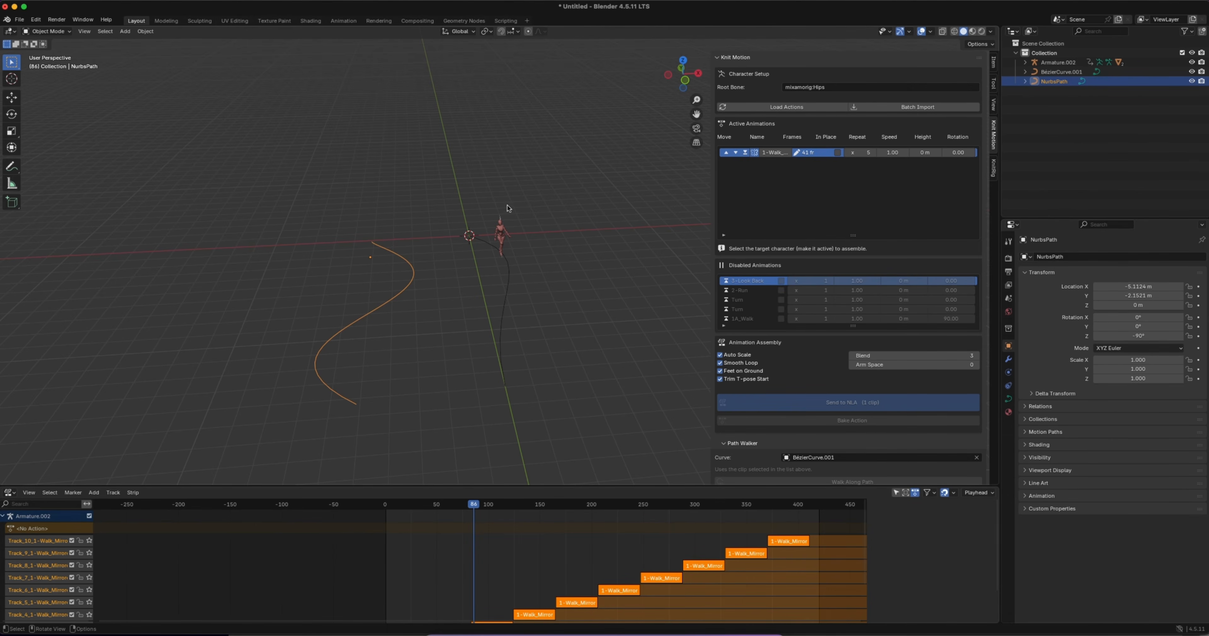
{"action": "left_click", "coordinate": [500, 225]}
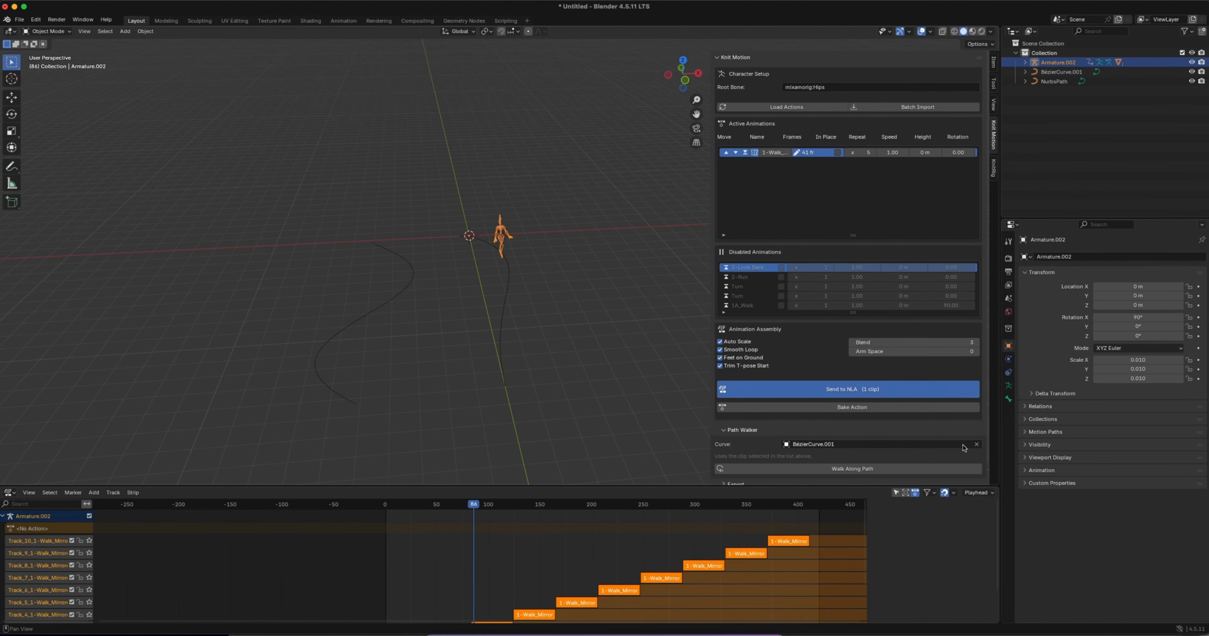
{"action": "left_click", "coordinate": [977, 444]}
{"action": "left_click", "coordinate": [977, 445]}
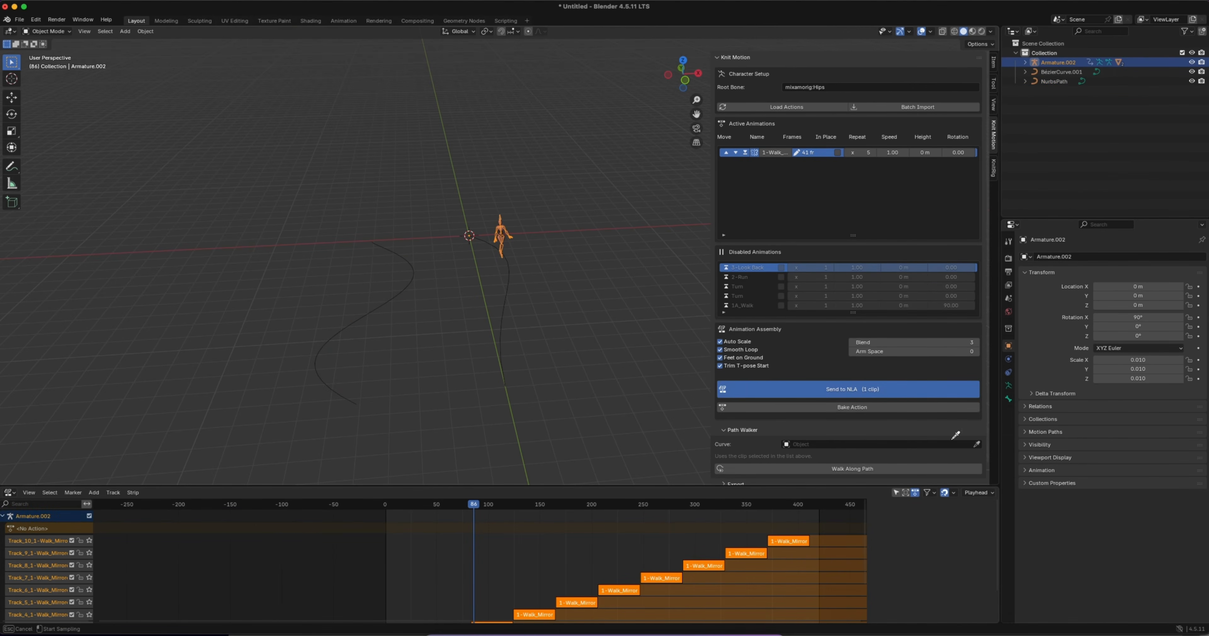
{"action": "left_click", "coordinate": [413, 270]}
{"action": "scroll", "coordinate": [905, 428], "scroll_direction": "down", "scroll_amount": 1}
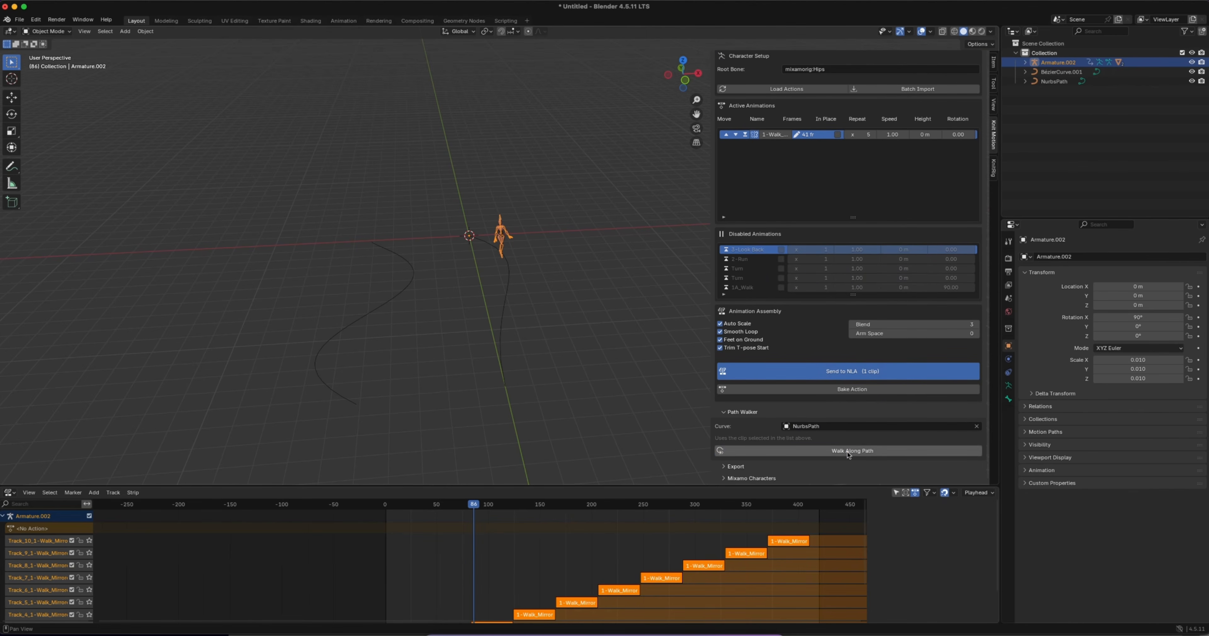
{"action": "left_click", "coordinate": [848, 452]}
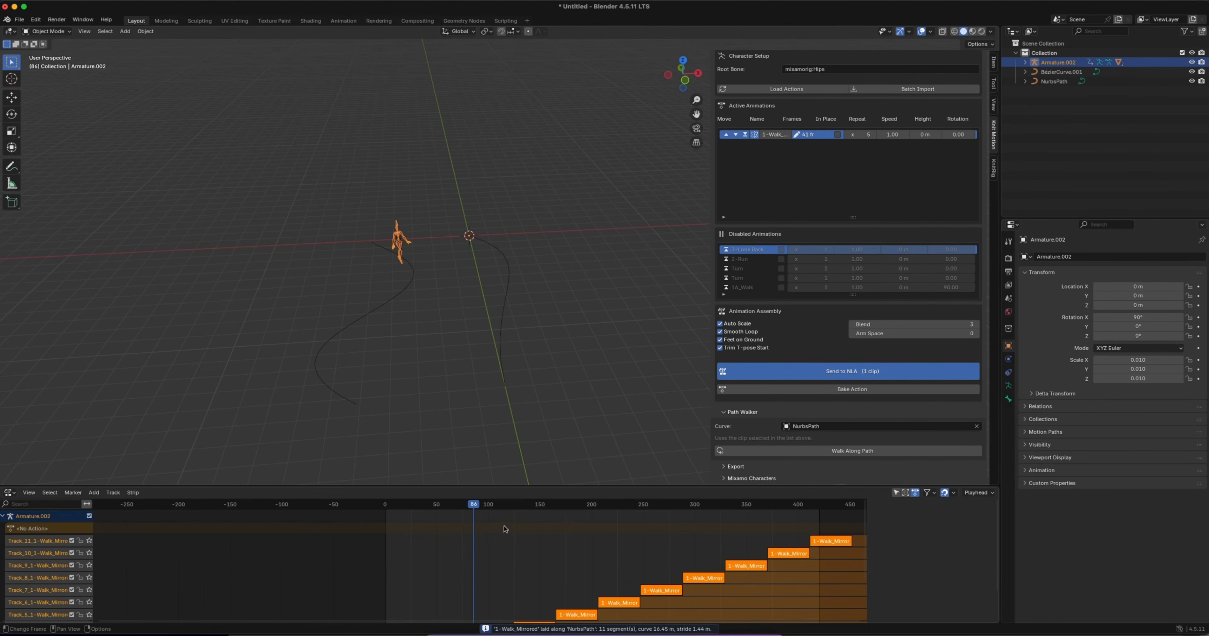
Play the animation to check the character's walk along the S-shaped NURBS path.
{"action": "key", "text": "space"}
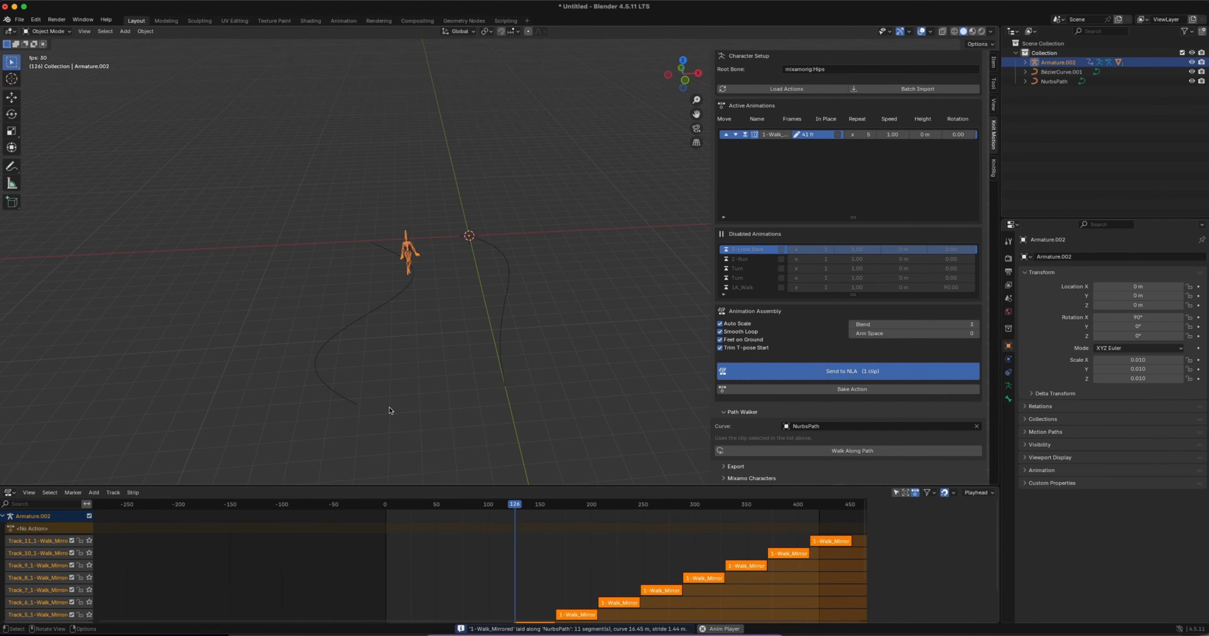
{"action": "left_click", "coordinate": [355, 319]}
{"action": "scroll", "coordinate": [370, 358], "scroll_direction": "up", "scroll_amount": 3}
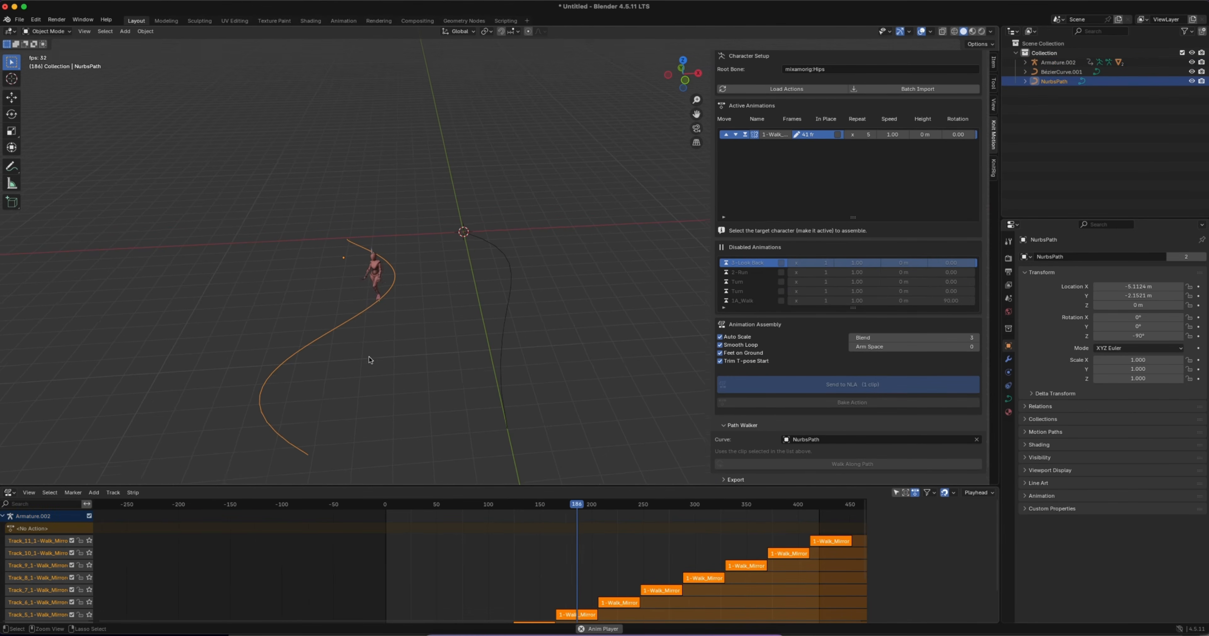
{"action": "scroll", "coordinate": [370, 359], "scroll_direction": "left", "scroll_amount": 2}
{"action": "scroll", "coordinate": [370, 359], "scroll_direction": "up", "scroll_amount": 1}
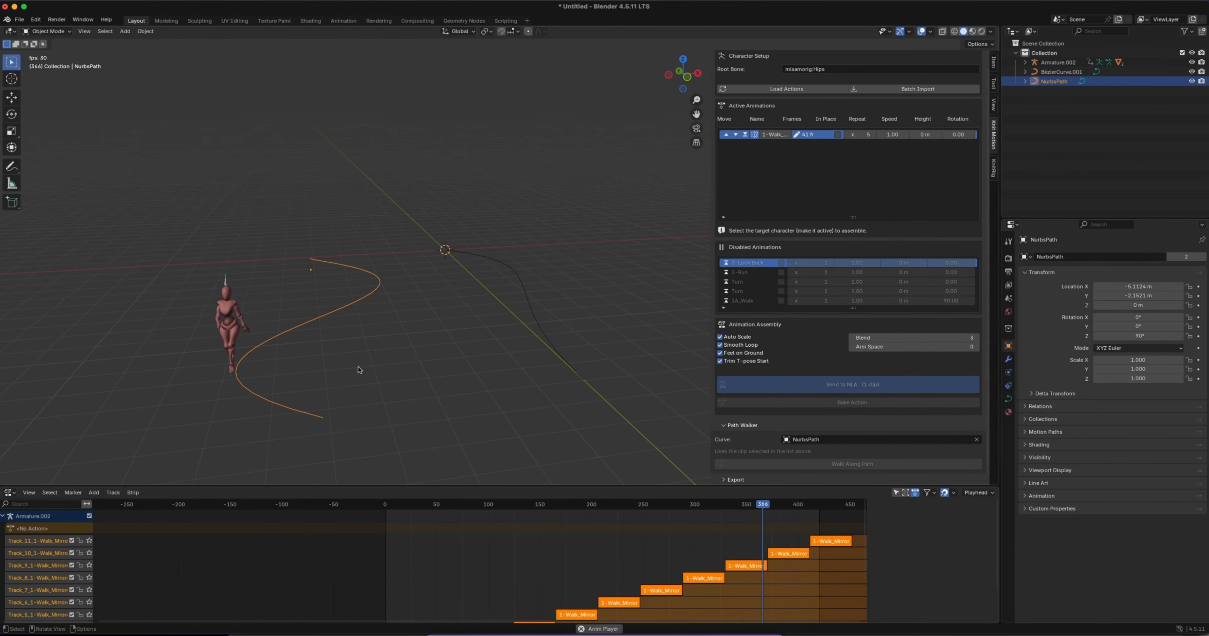
{"action": "key", "text": "space"}
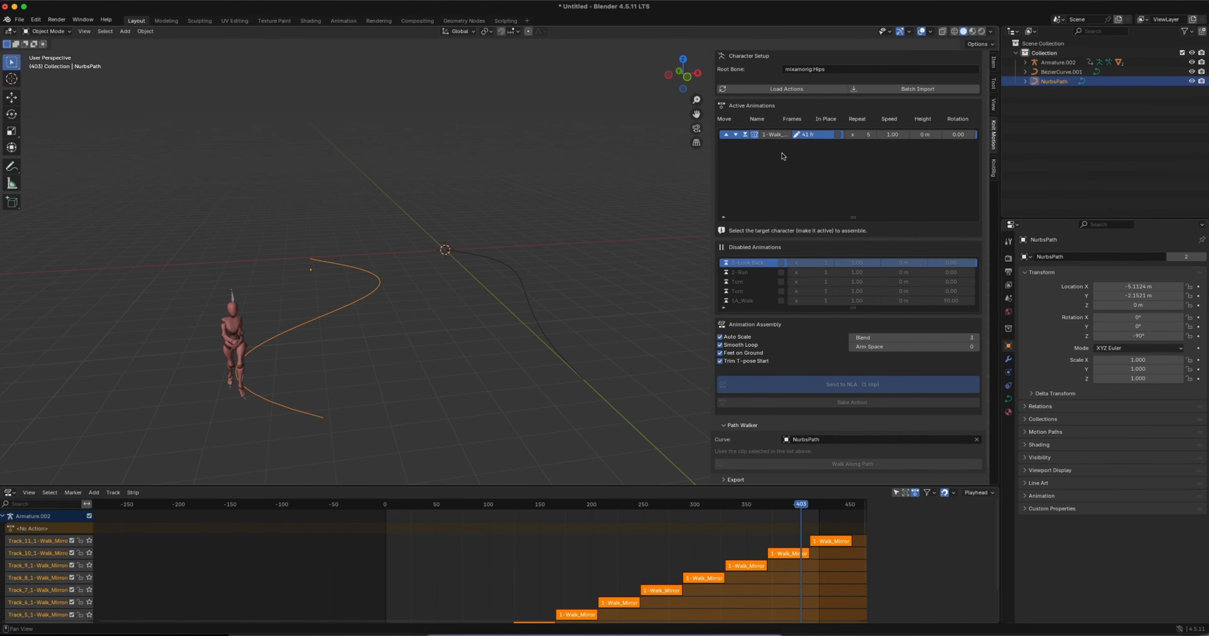
Disable the 1-Walk_Mirrored clip, make 2-Run the active, selected clip and select the character's armature.
{"action": "left_click", "coordinate": [745, 135]}
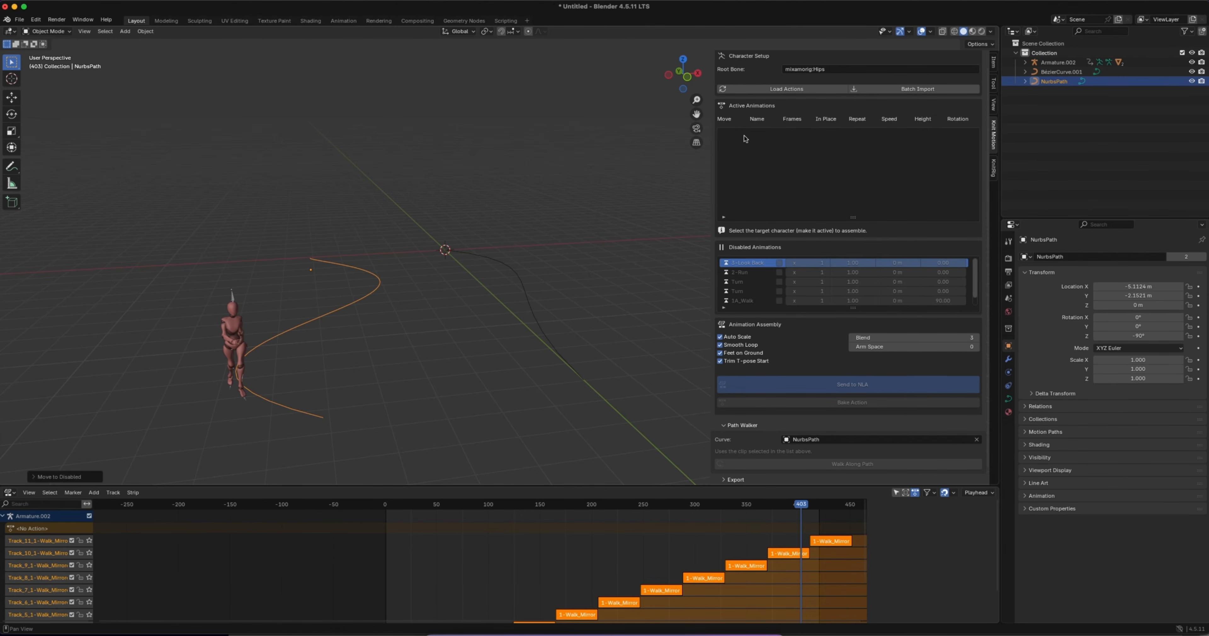
{"action": "left_click", "coordinate": [726, 273]}
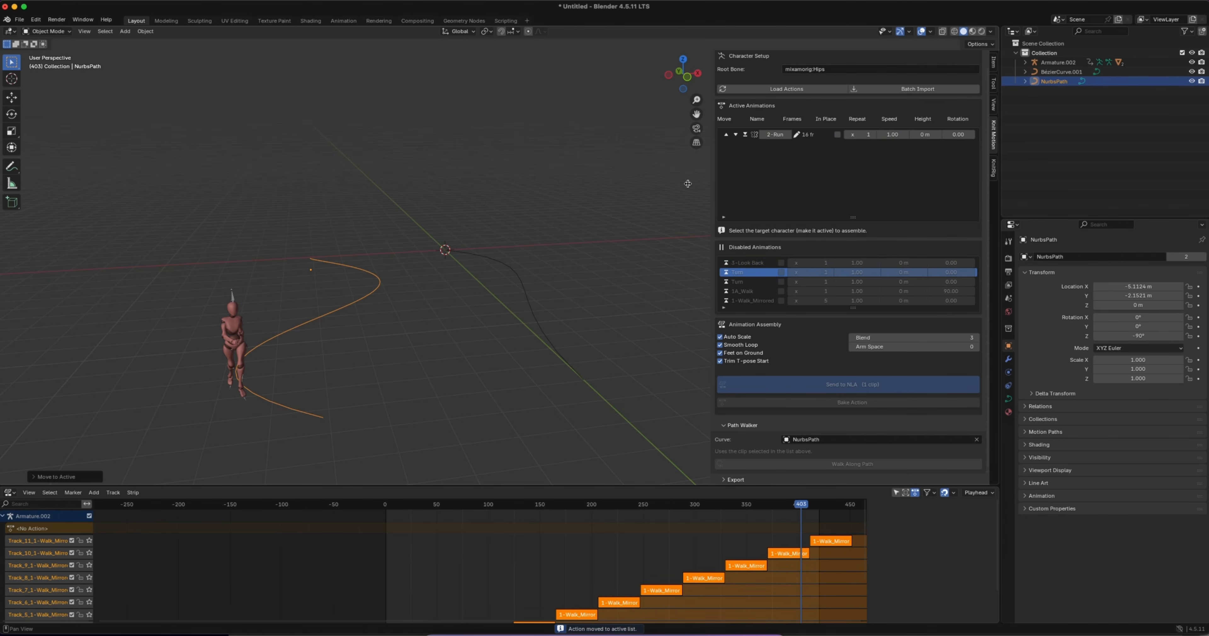
{"action": "left_click", "coordinate": [234, 300]}
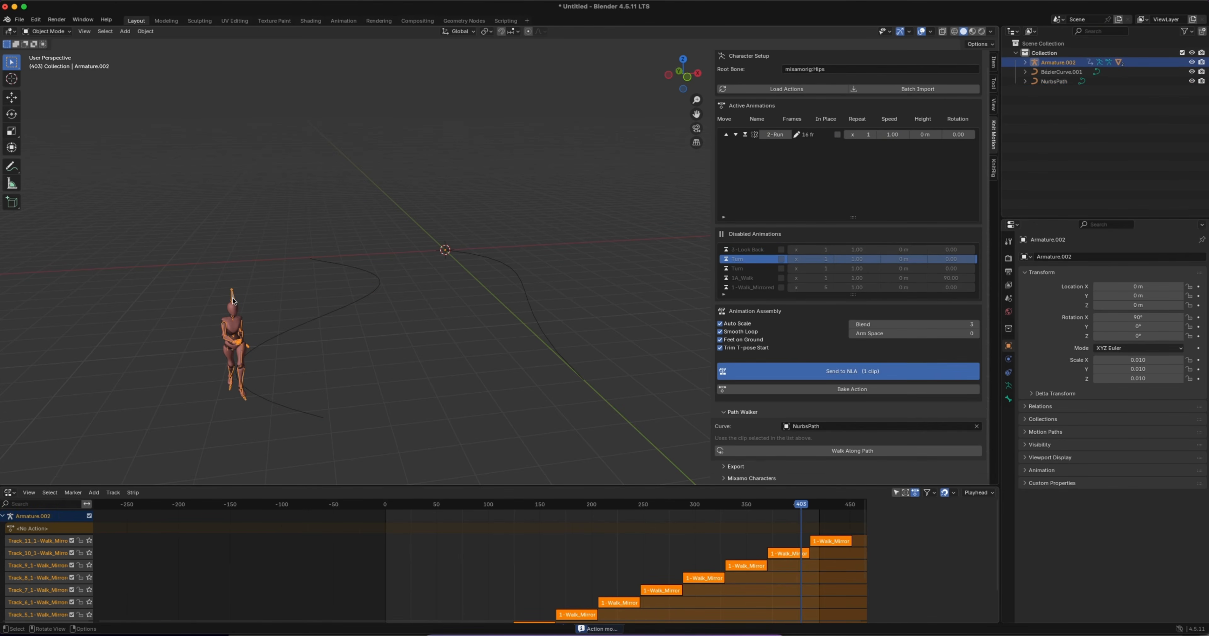
{"action": "left_click", "coordinate": [781, 134]}
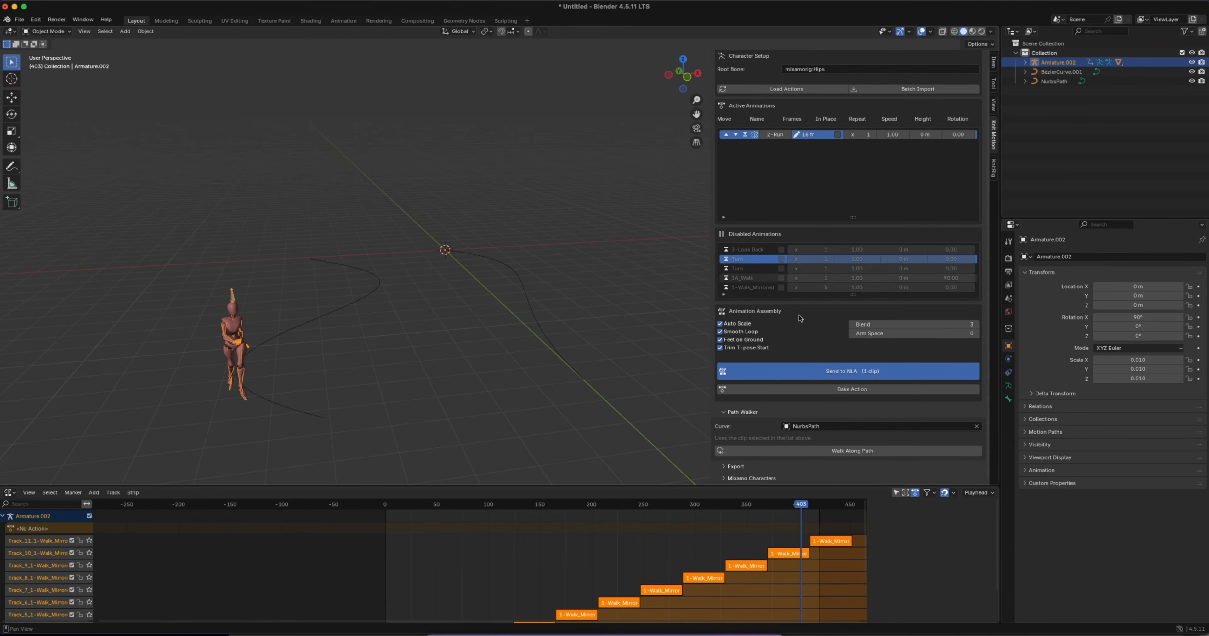
Pick NurbsPath again as the Path Walker curve and lay the 2-Run clip along it with Walk Along Path.
{"action": "left_click", "coordinate": [976, 428]}
{"action": "left_click", "coordinate": [977, 427]}
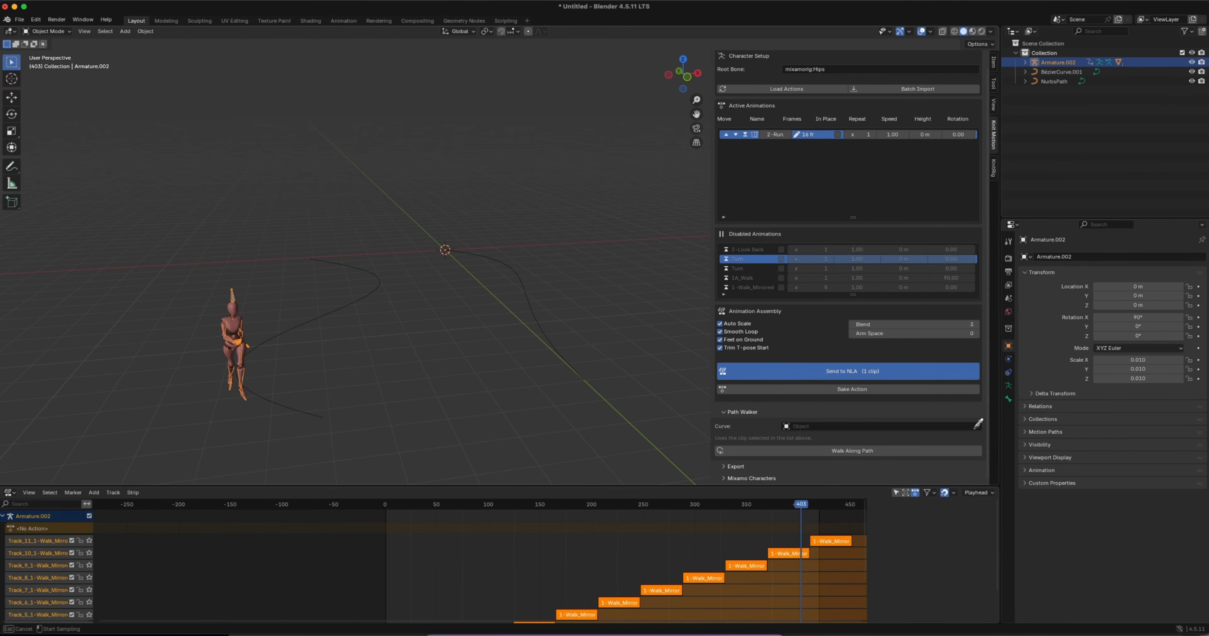
{"action": "left_click", "coordinate": [365, 295]}
{"action": "left_click", "coordinate": [871, 452]}
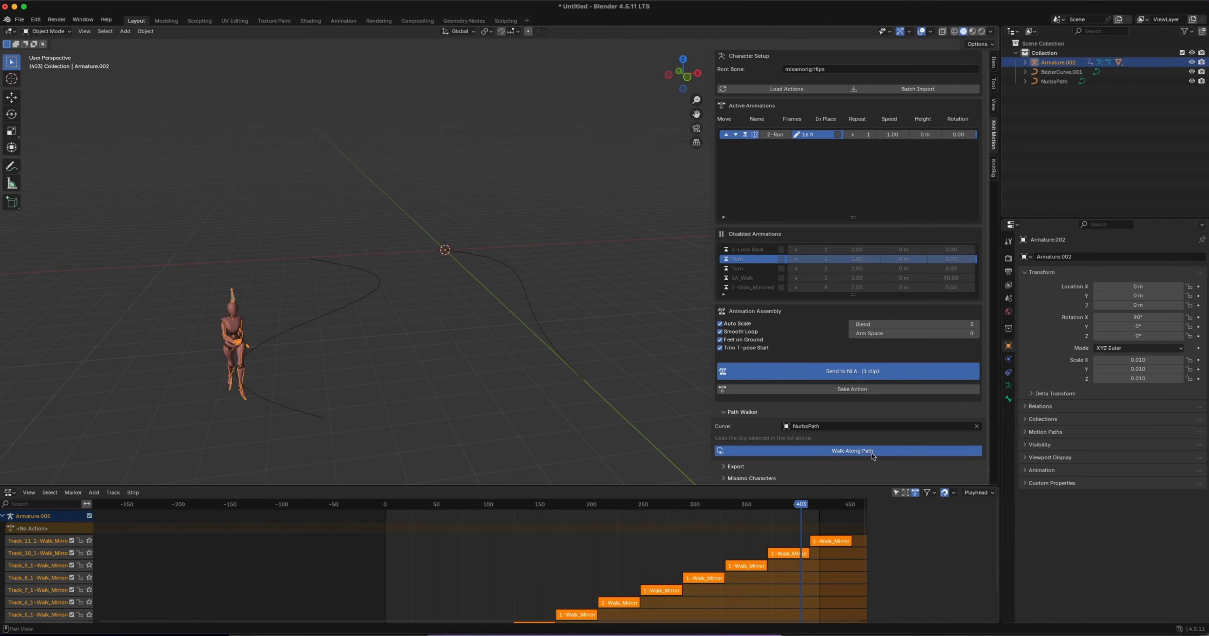
Play the animation from the start to check the run along the NURBS path.
{"action": "left_click_drag", "start_coordinate": [807, 508], "coordinate": [384, 506]}
{"action": "key", "text": "space"}
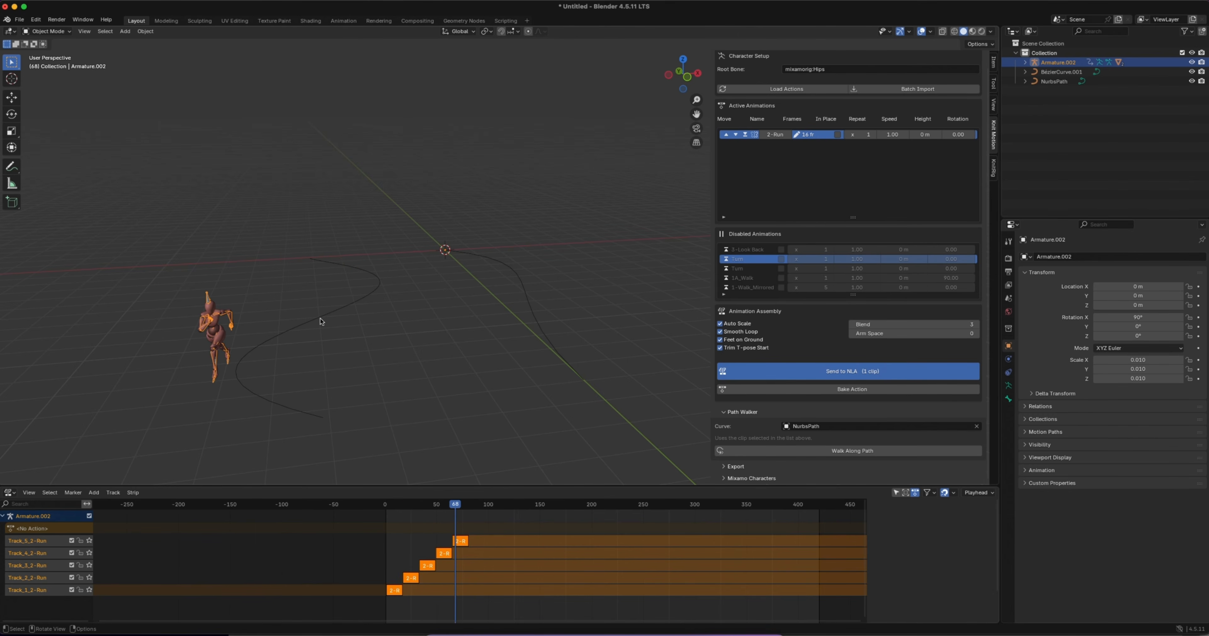
{"action": "key", "text": "space"}
{"action": "left_click_drag", "start_coordinate": [462, 504], "coordinate": [401, 504]}
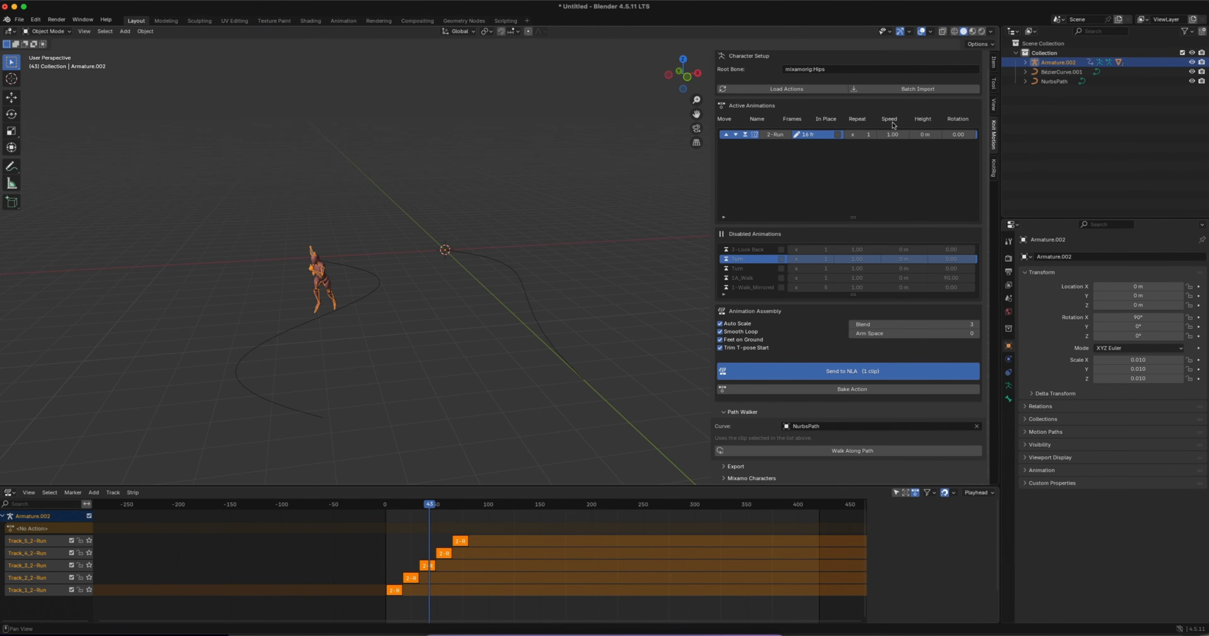
Set the 2-Run clip's speed to 0.5 and run Walk Along Path again on the NURBS path.
{"action": "left_click", "coordinate": [885, 135]}
{"action": "type", "text": "0.5"}
{"action": "key", "text": "Return"}
{"action": "left_click", "coordinate": [848, 450]}
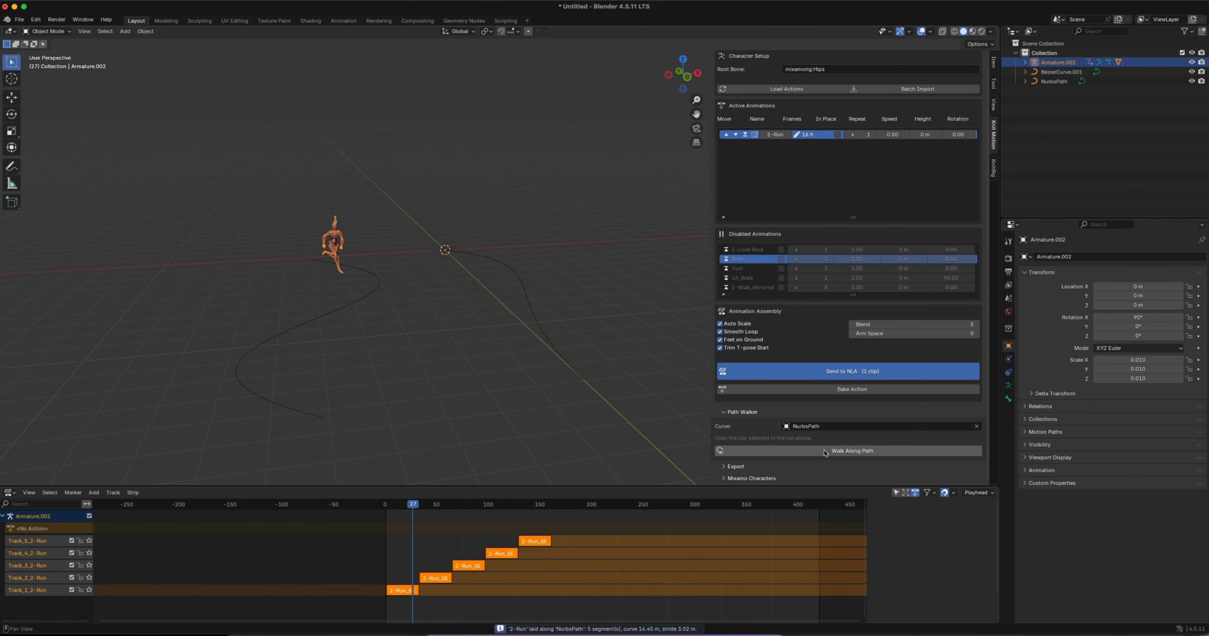
Play the animation from near frame 0 to check the slowed run along the path.
{"action": "left_click_drag", "start_coordinate": [416, 510], "coordinate": [391, 508]}
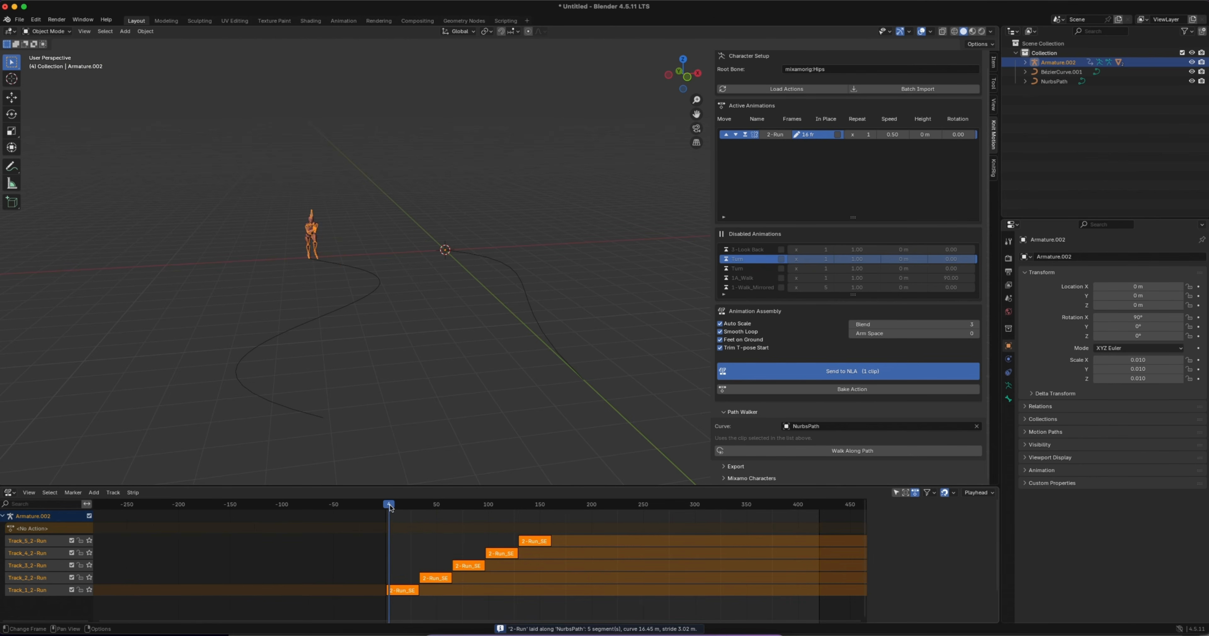
{"action": "key", "text": "space"}
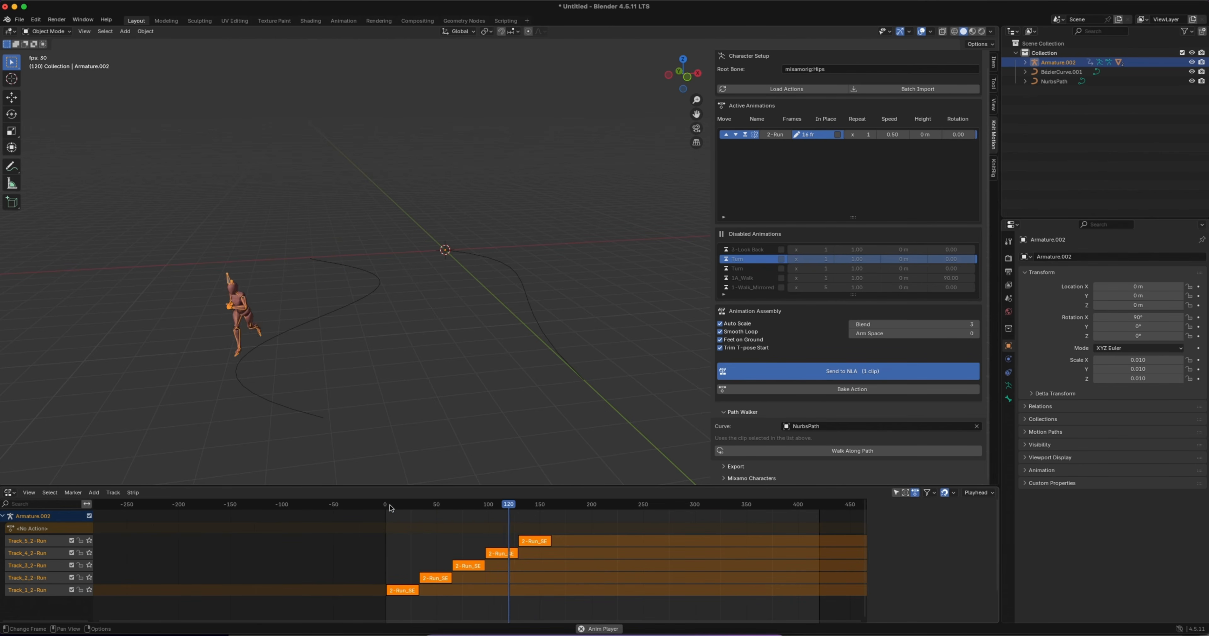
{"action": "key", "text": "space"}
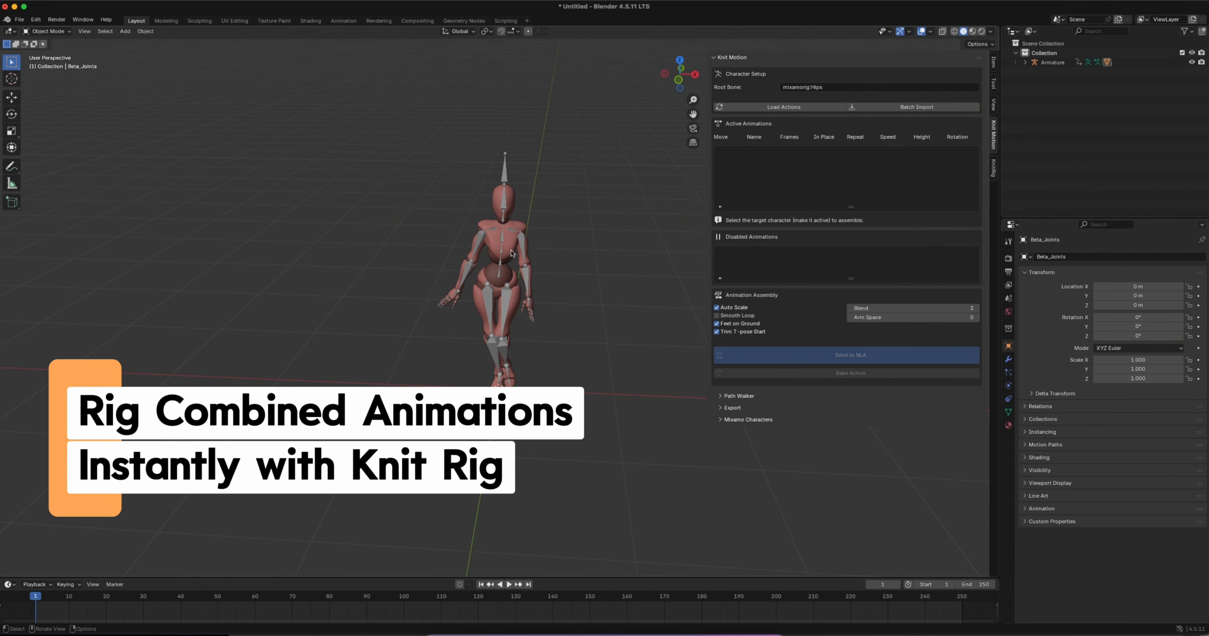
Select the character's armature and create a KnitRig control rig with Apply Animation, IK Arms and IK Legs enabled.
{"action": "left_click", "coordinate": [507, 177]}
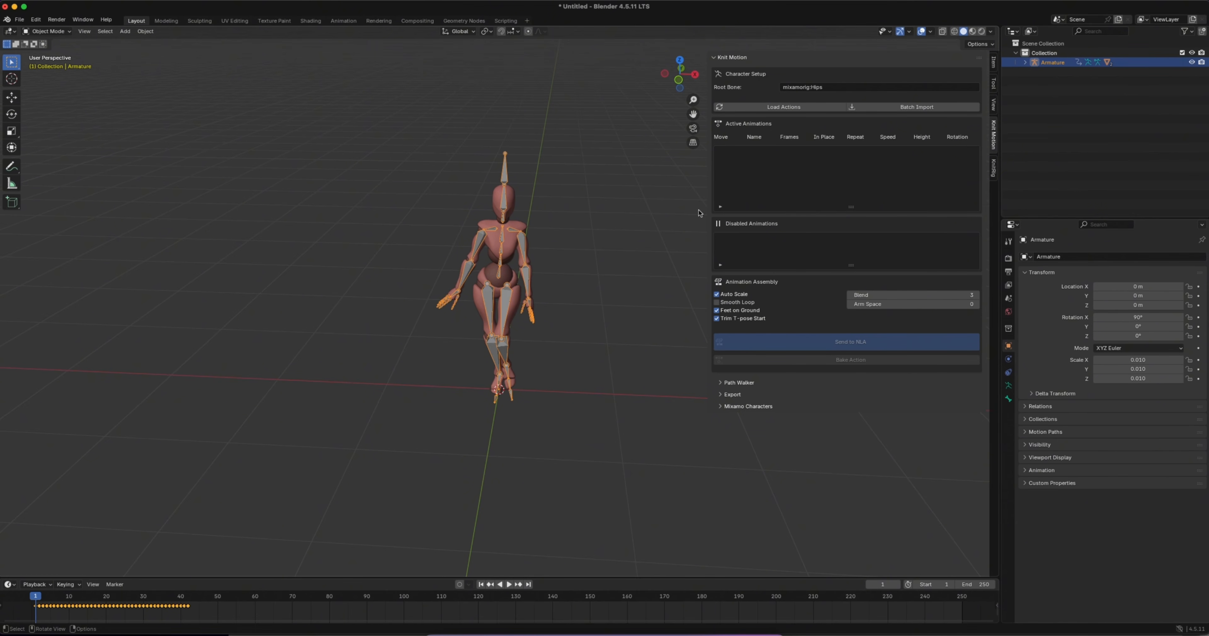
{"action": "left_click", "coordinate": [993, 167]}
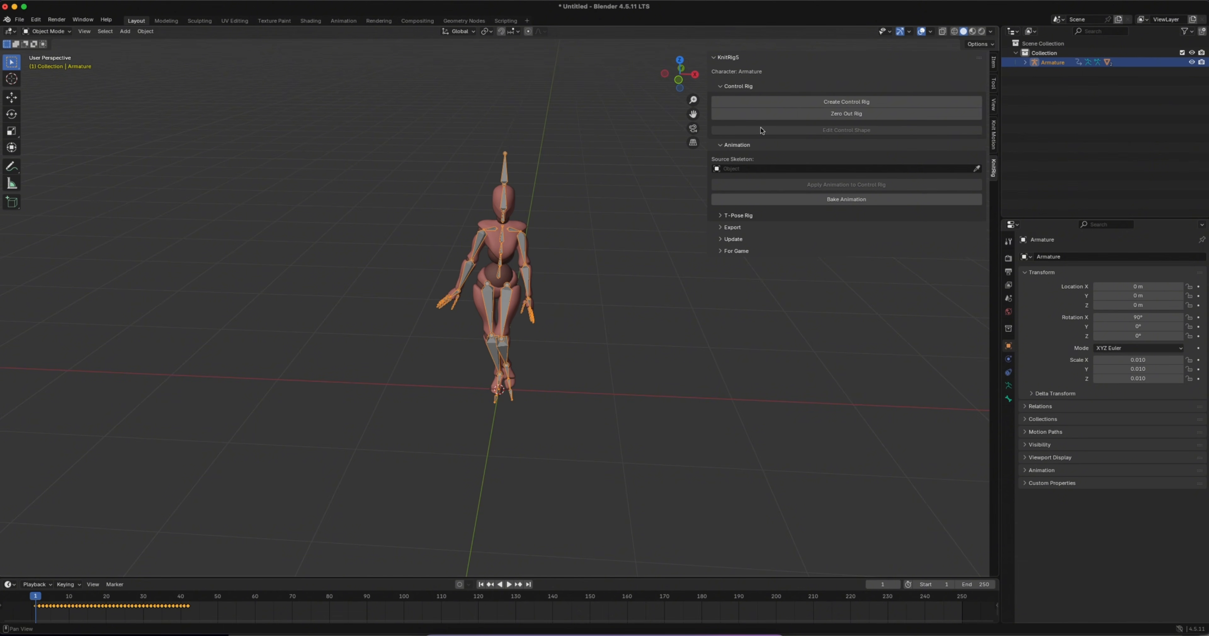
{"action": "left_click", "coordinate": [762, 101]}
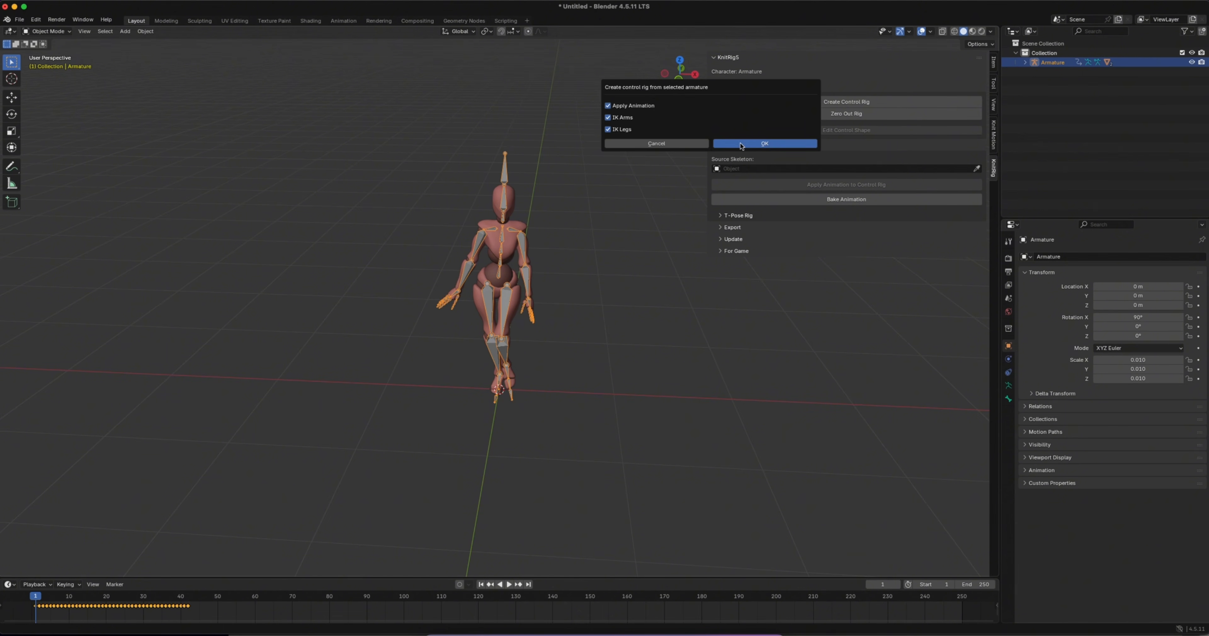
{"action": "key", "text": "Return"}
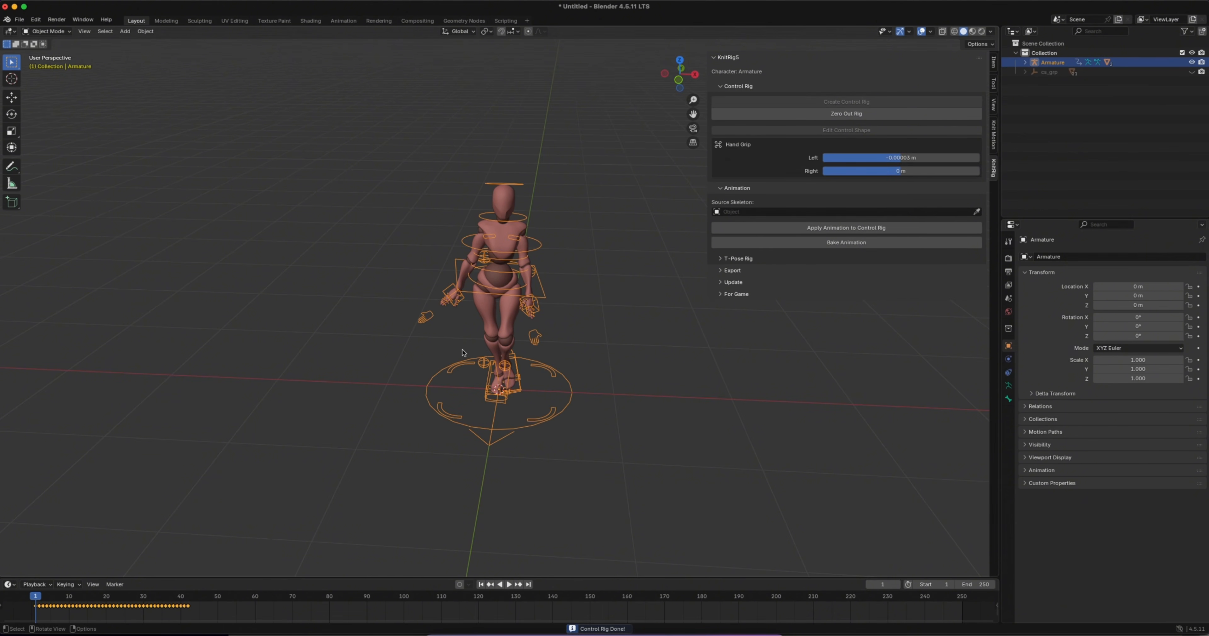
Play the control rig's animation and inspect the walking pose at frame 10 from the side.
{"action": "key", "text": "space"}
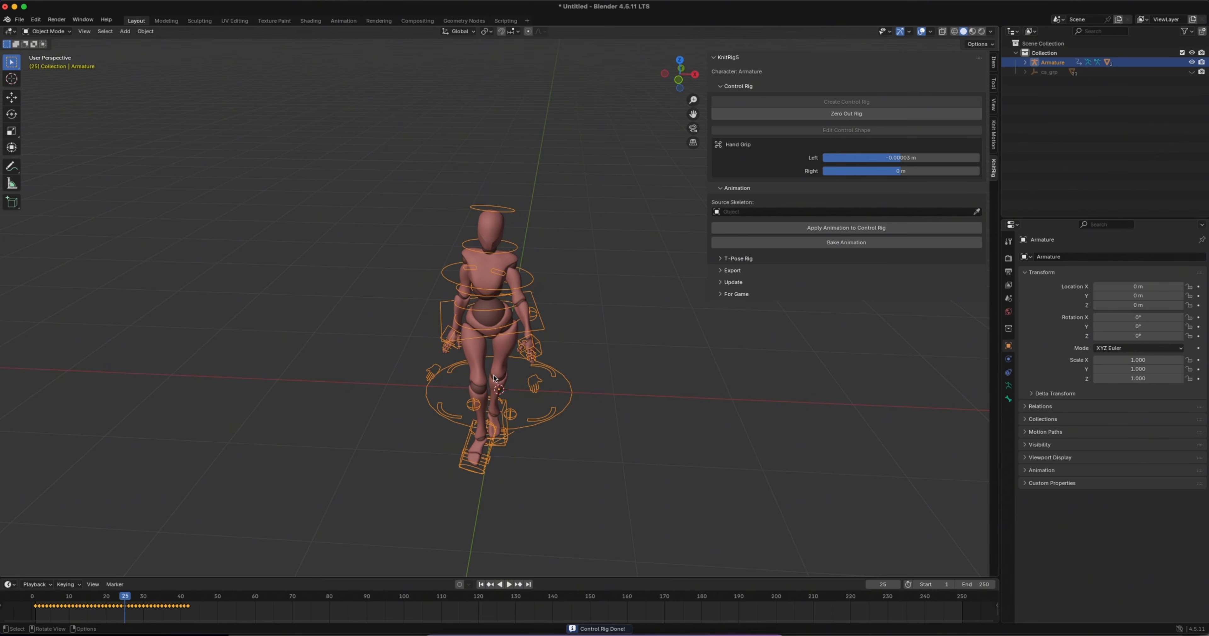
{"action": "left_click_drag", "start_coordinate": [123, 598], "coordinate": [69, 596]}
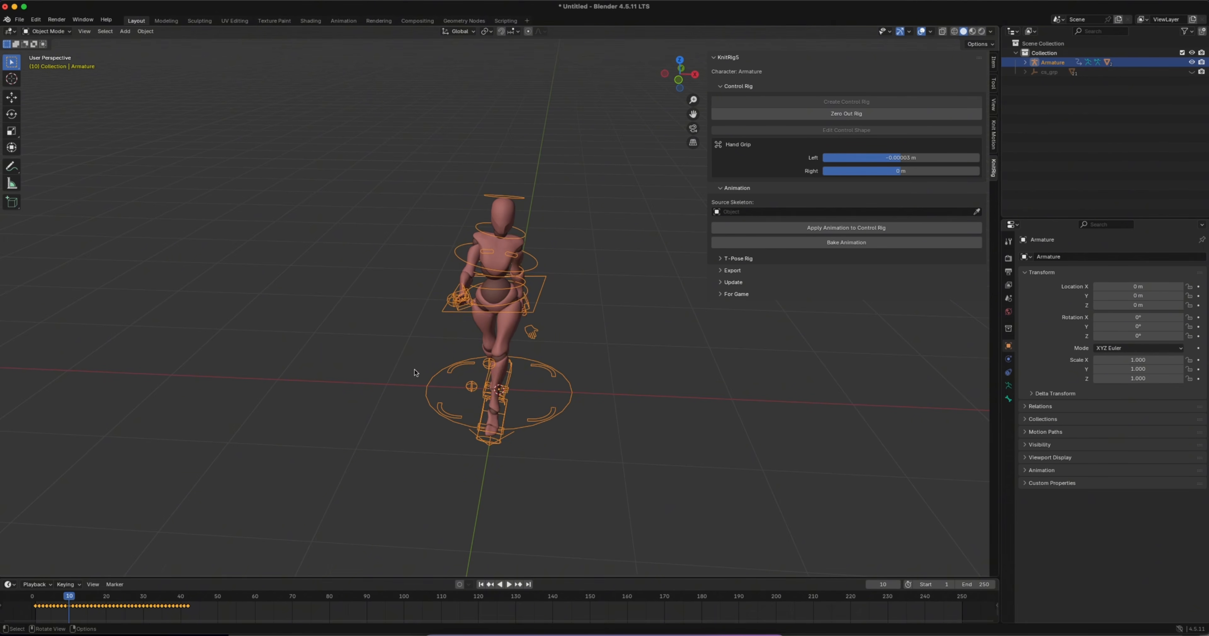
{"action": "scroll", "coordinate": [409, 369], "scroll_direction": "left", "scroll_amount": 10}
{"action": "scroll", "coordinate": [409, 368], "scroll_direction": "left", "scroll_amount": 10}
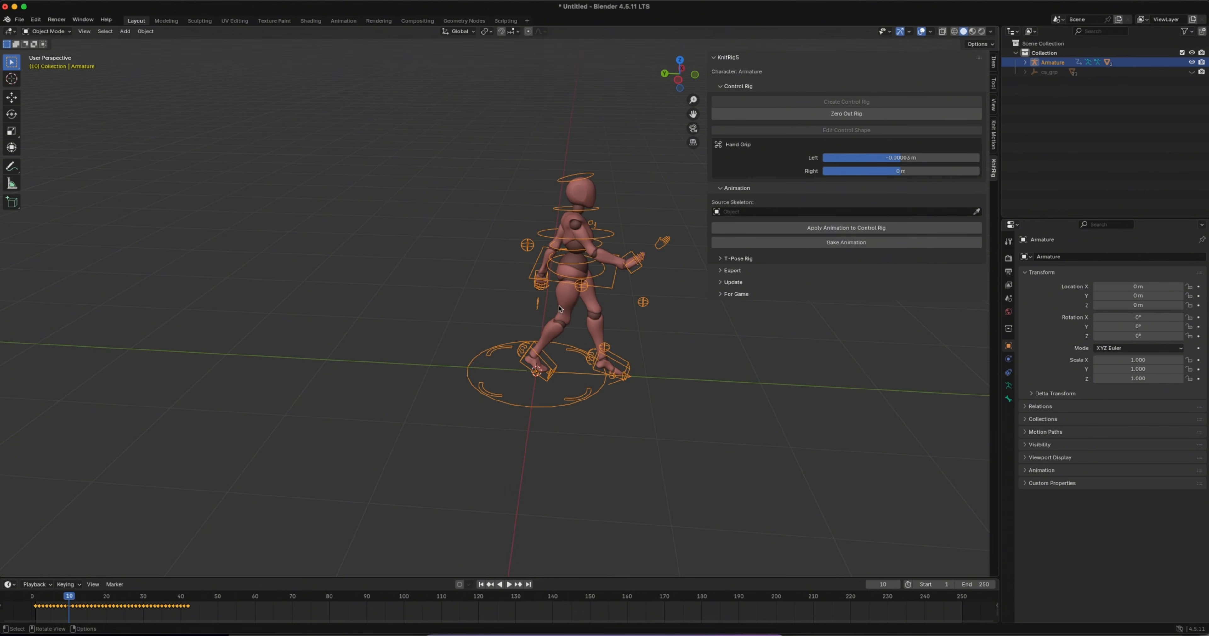
Switch the armature to Pose Mode and try rotating the head control.
{"action": "scroll", "coordinate": [567, 283], "scroll_direction": "right", "scroll_amount": 3, "text": "shift"}
{"action": "scroll", "coordinate": [567, 283], "scroll_direction": "right", "scroll_amount": 3, "text": "shift"}
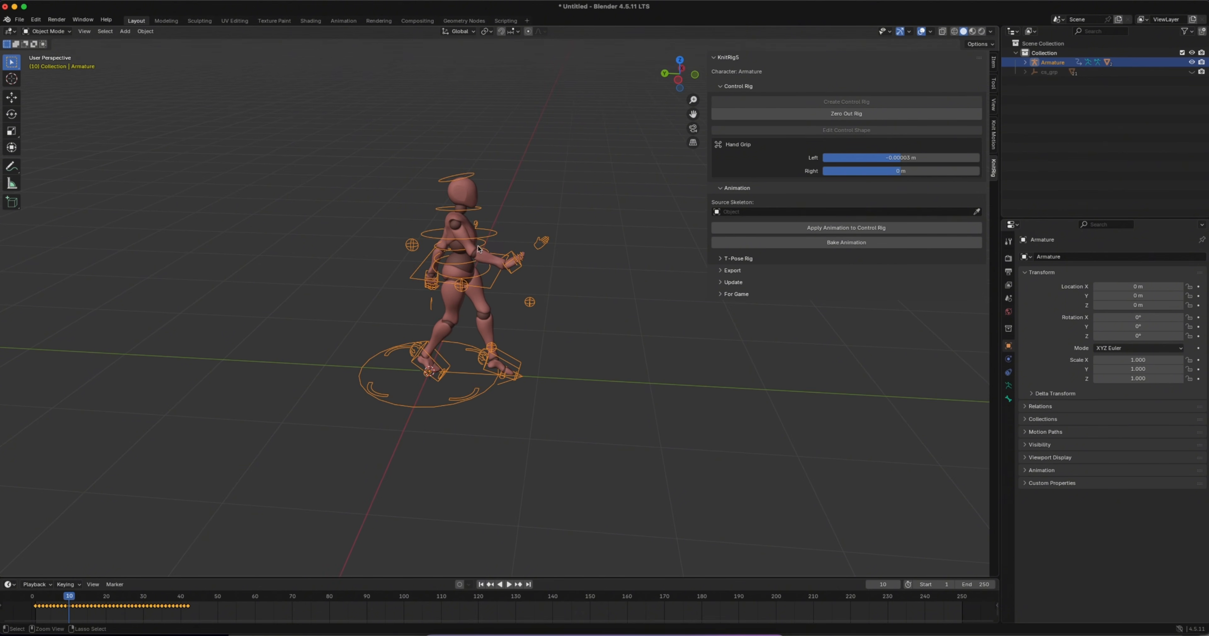
{"action": "scroll", "coordinate": [477, 248], "scroll_direction": "up", "scroll_amount": 6, "text": "ctrl"}
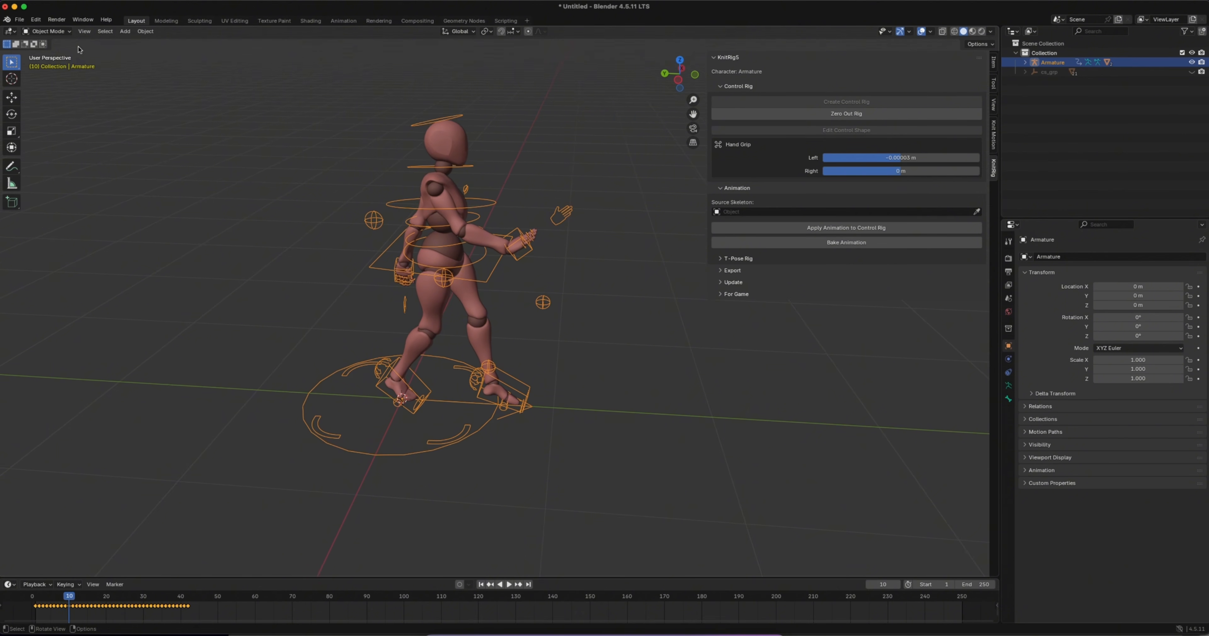
{"action": "left_click", "coordinate": [47, 31]}
{"action": "left_click", "coordinate": [44, 60]}
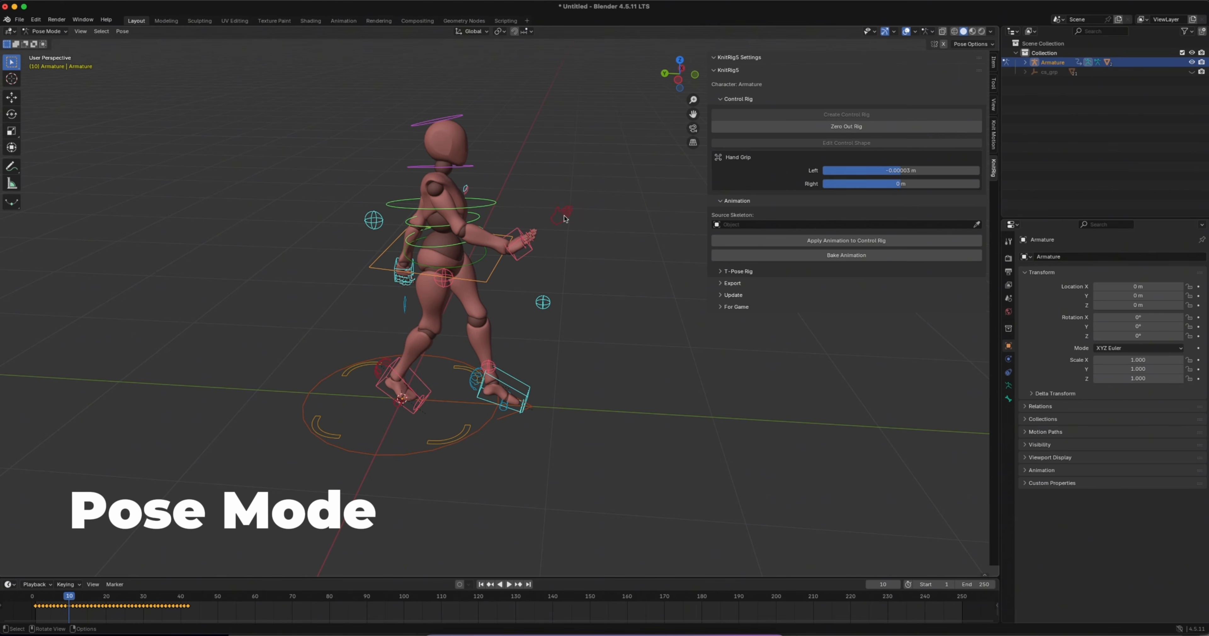
{"action": "left_click", "coordinate": [460, 118]}
{"action": "key", "text": "r"}
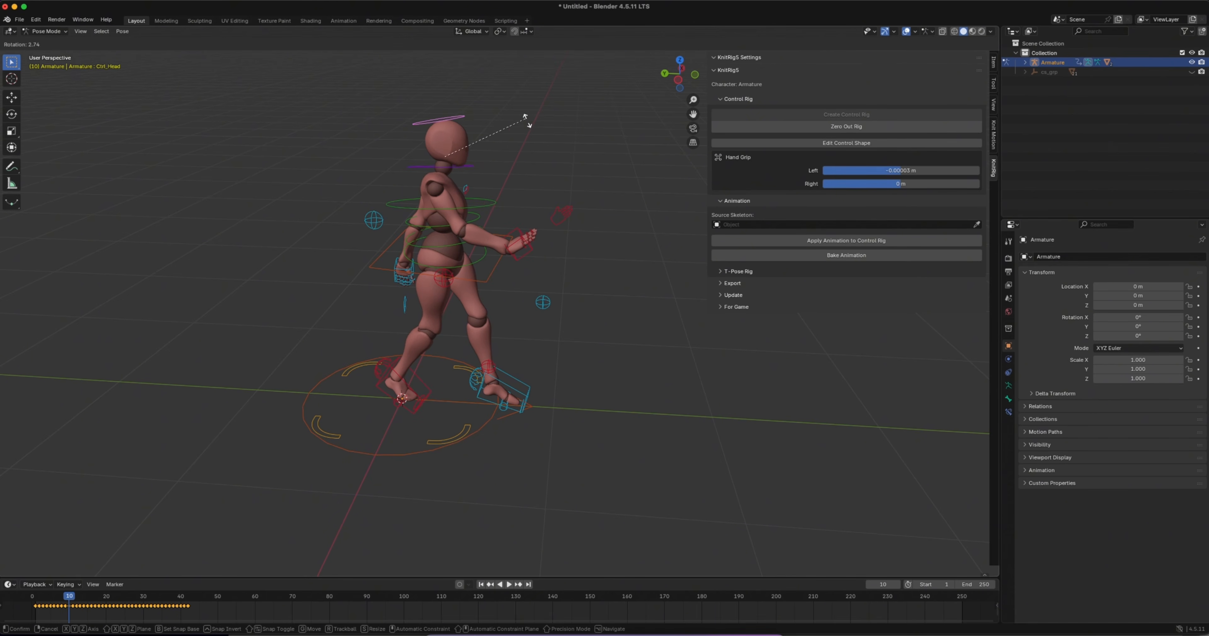
{"action": "left_click", "coordinate": [525, 117]}
Try moving the right hand's IK control away from the body, and cancel the move.
{"action": "middle_click_drag", "start_coordinate": [604, 245], "coordinate": [444, 250]}
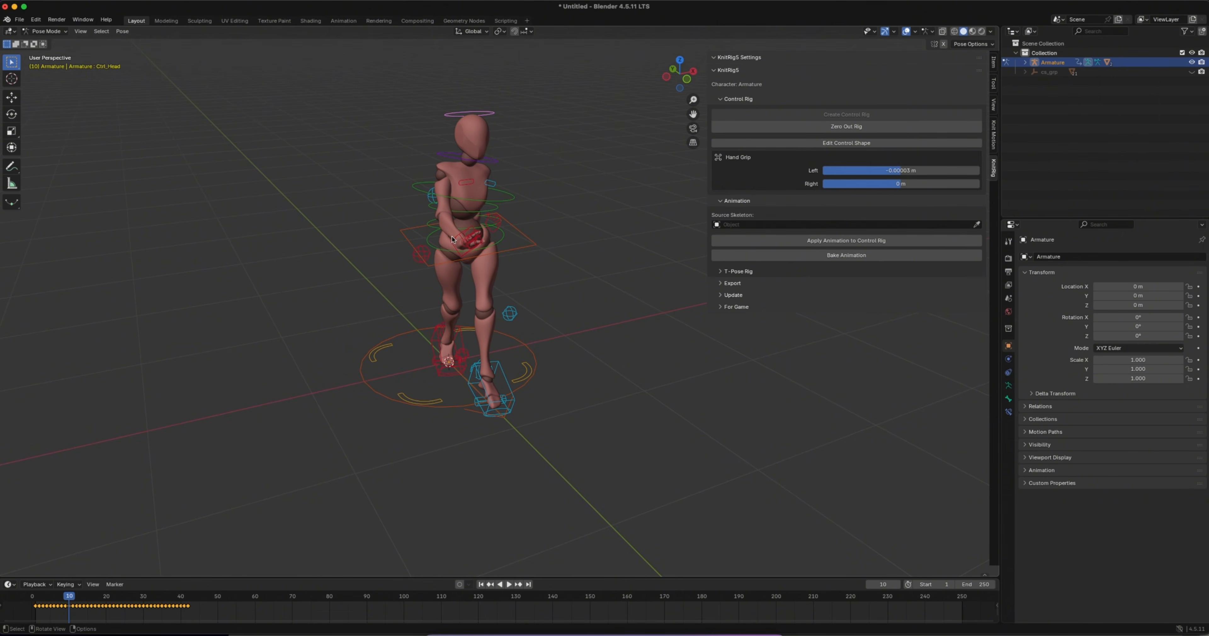
{"action": "left_click", "coordinate": [452, 240]}
{"action": "key", "text": "g"}
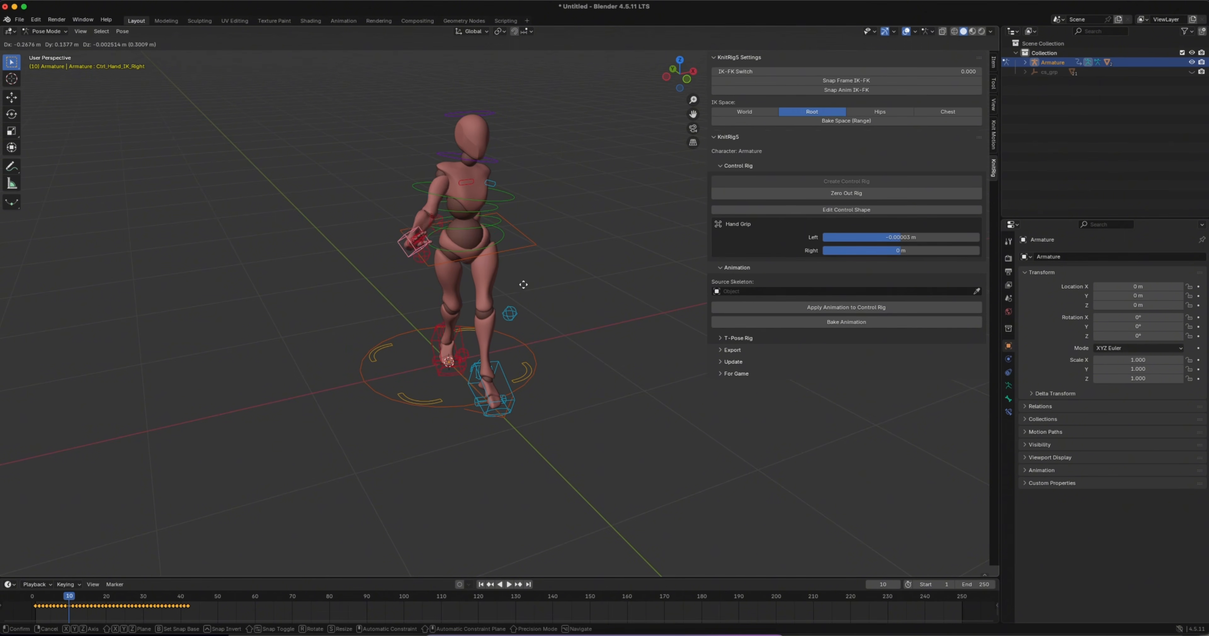
{"action": "key", "text": "Escape"}
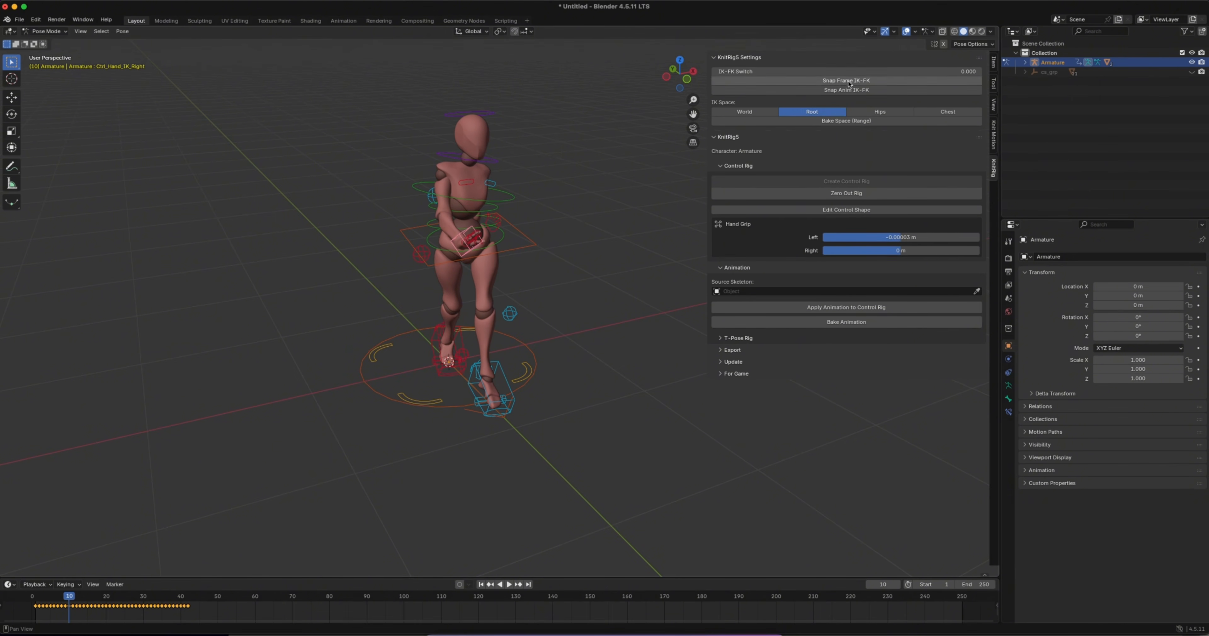
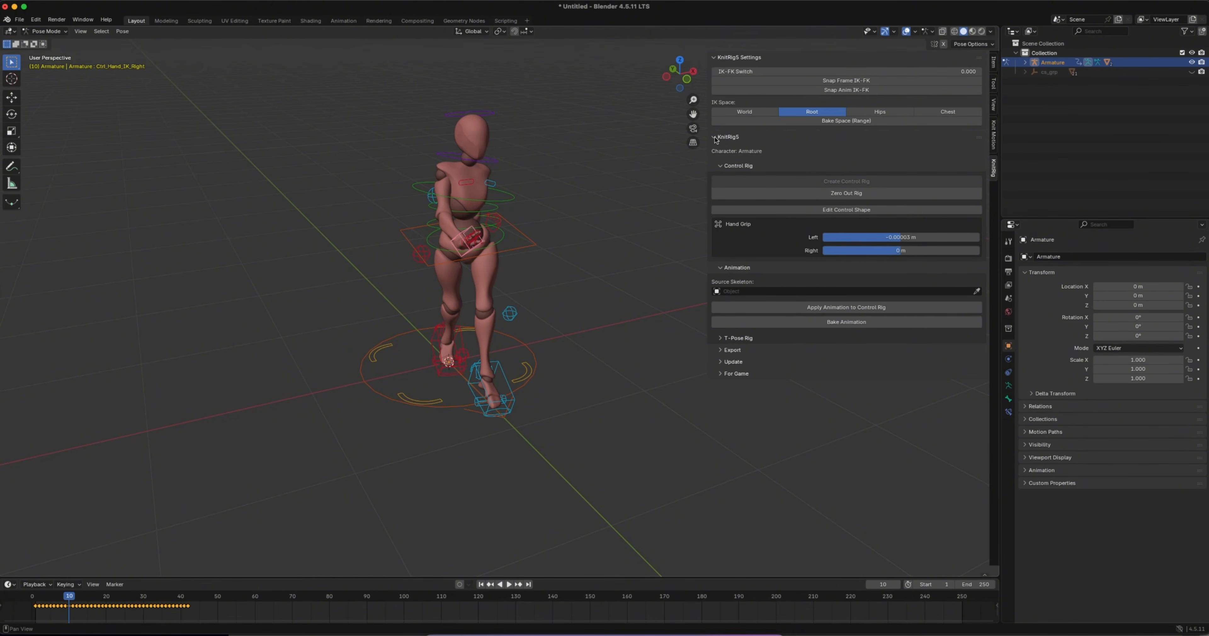
Review KnitRig's engine export options and the root motion settings for games.
{"action": "left_click", "coordinate": [722, 352]}
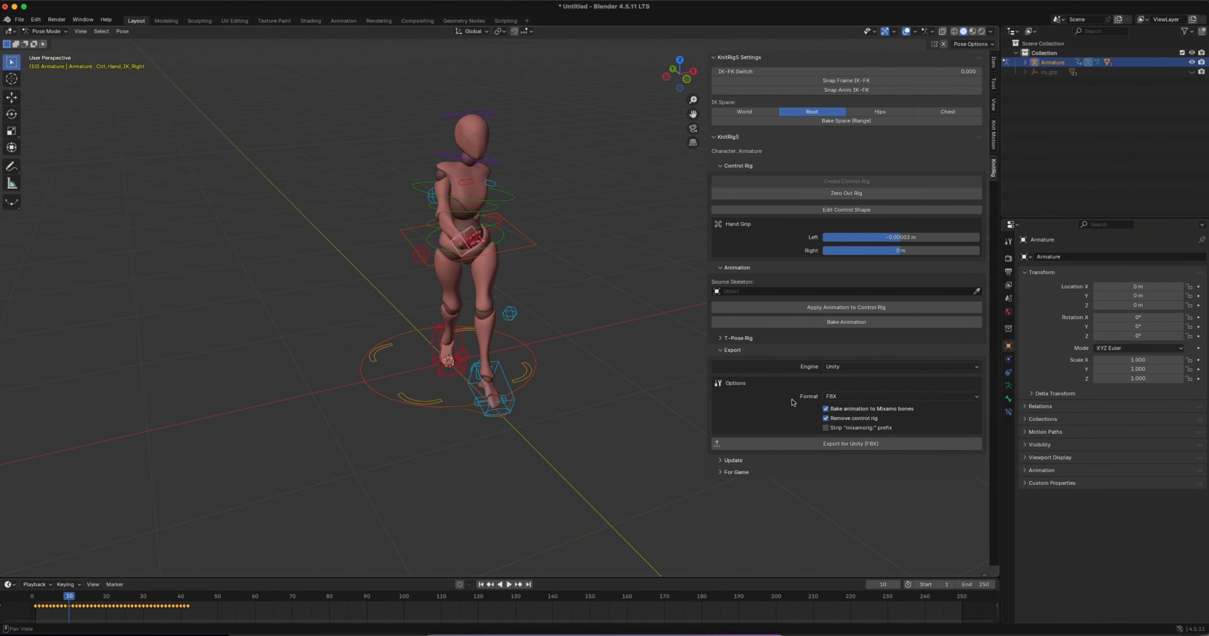
{"action": "left_click", "coordinate": [720, 473]}
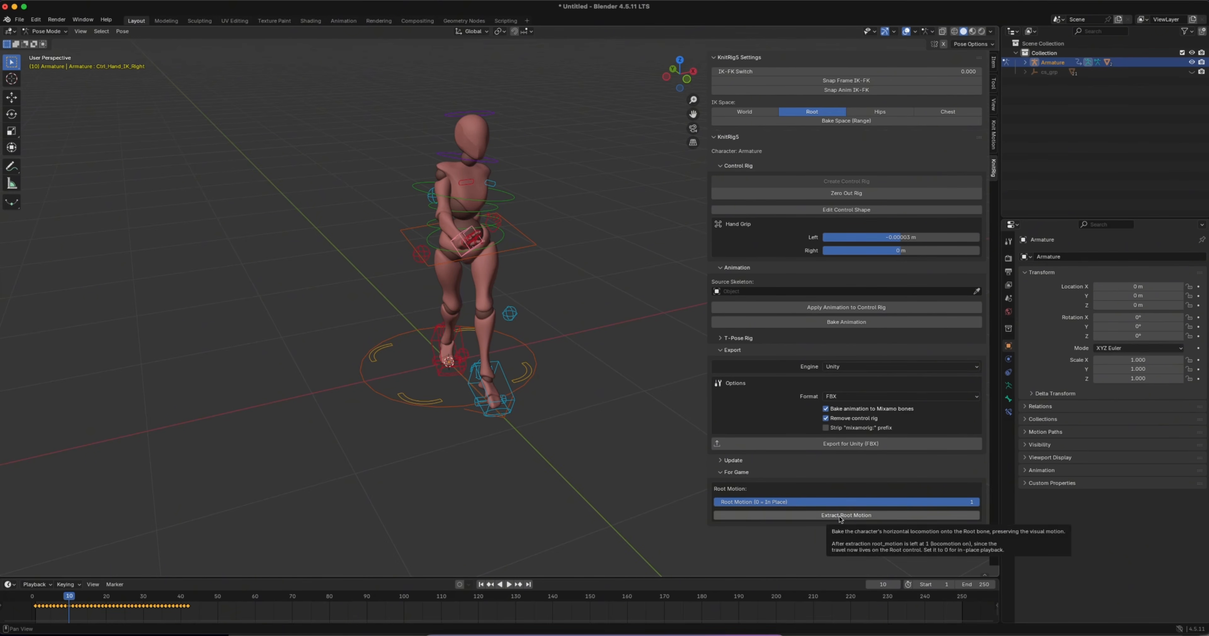
{"action": "left_click", "coordinate": [722, 352]}
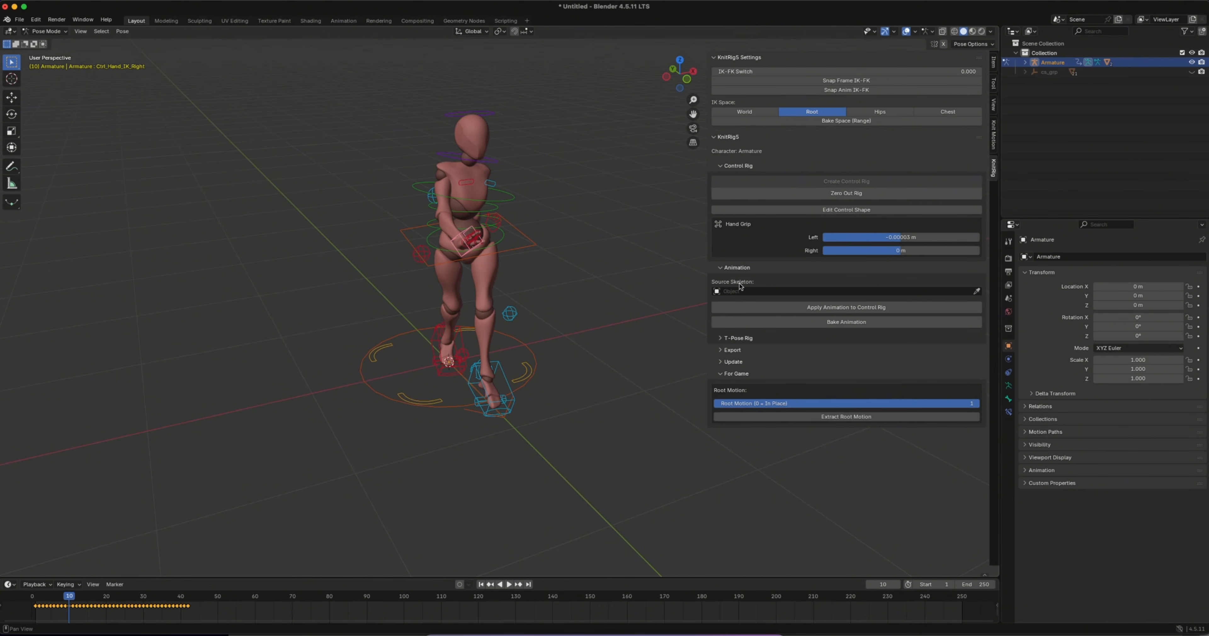
{"action": "left_click", "coordinate": [722, 167]}
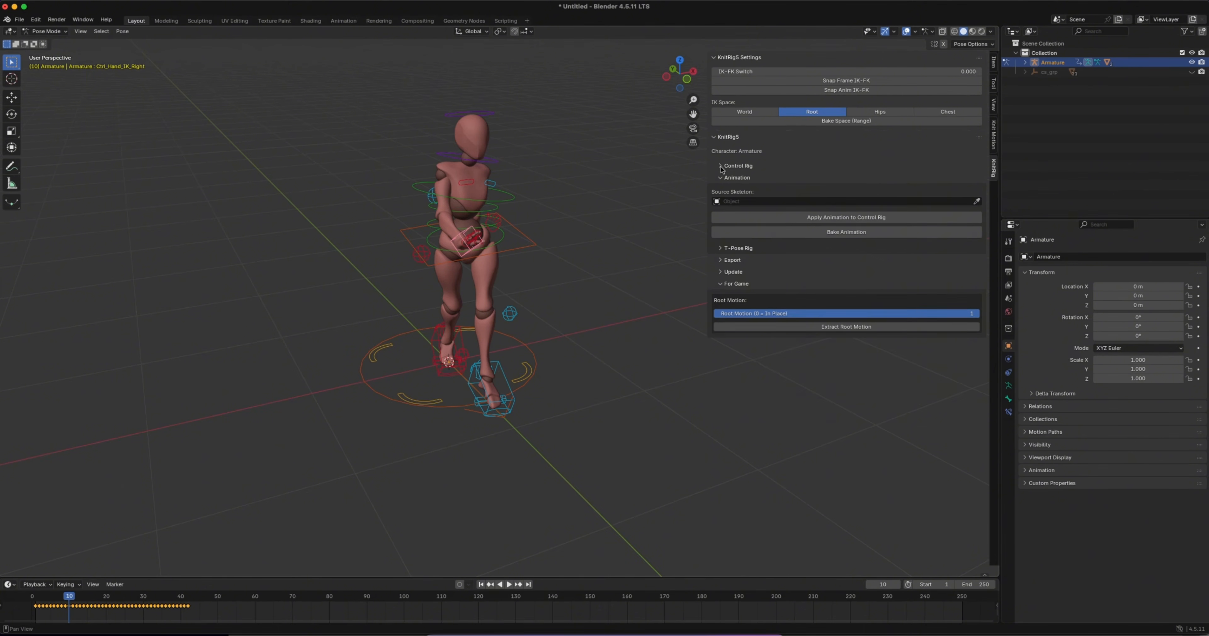
Undo the posing and the control rig to return to the original Mixamo armature in Object Mode.
{"action": "key", "text": "ctrl+Tab"}
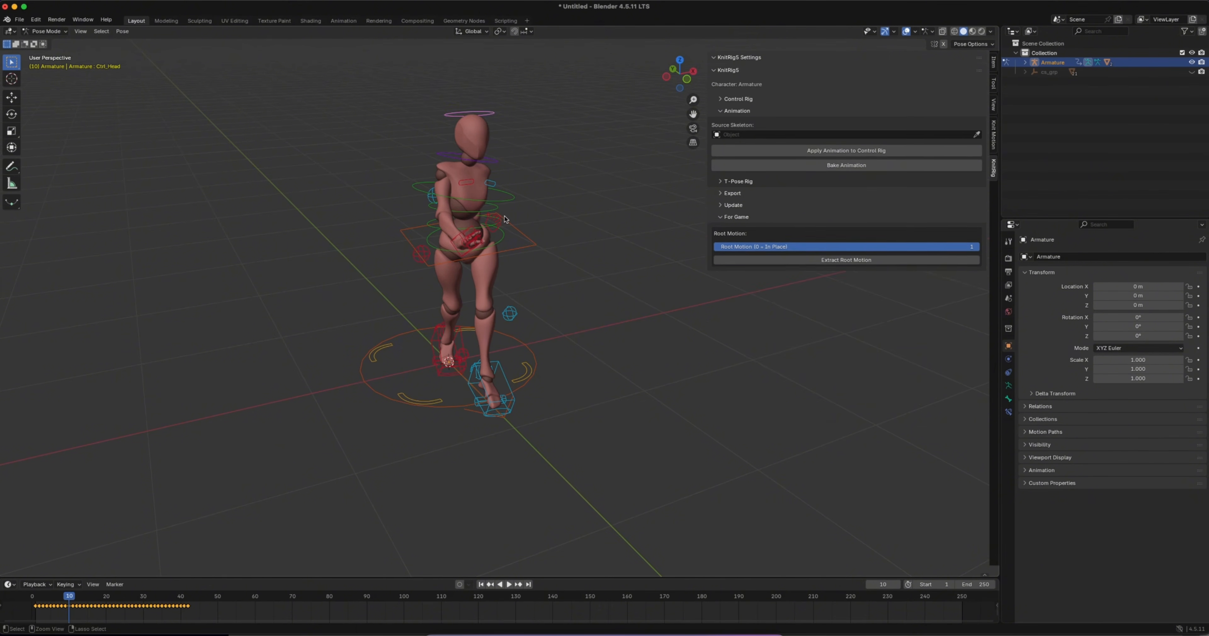
{"action": "key", "text": "shift+Left"}
{"action": "key", "text": "ctrl+z"}
Load the armature's action into Knit Motion and rename the clip W.
{"action": "middle_click_drag", "start_coordinate": [561, 227], "coordinate": [568, 251]}
{"action": "left_click", "coordinate": [993, 138]}
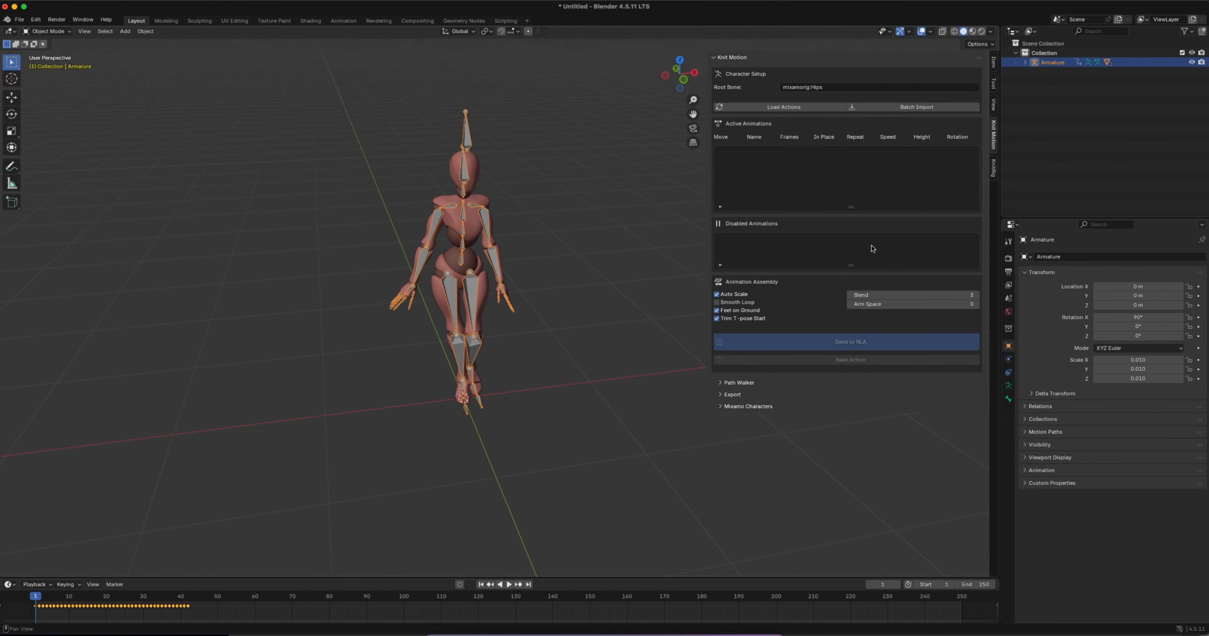
{"action": "left_click", "coordinate": [800, 108]}
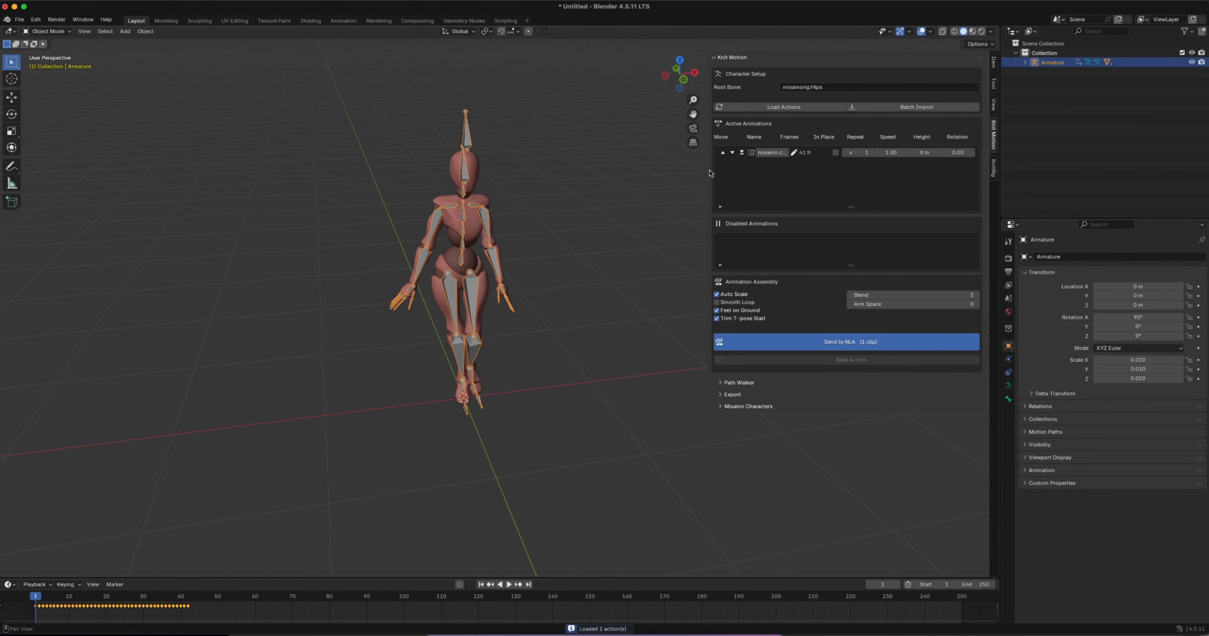
{"action": "left_click_drag", "start_coordinate": [708, 172], "coordinate": [607, 172]}
{"action": "double_click", "coordinate": [675, 153]}
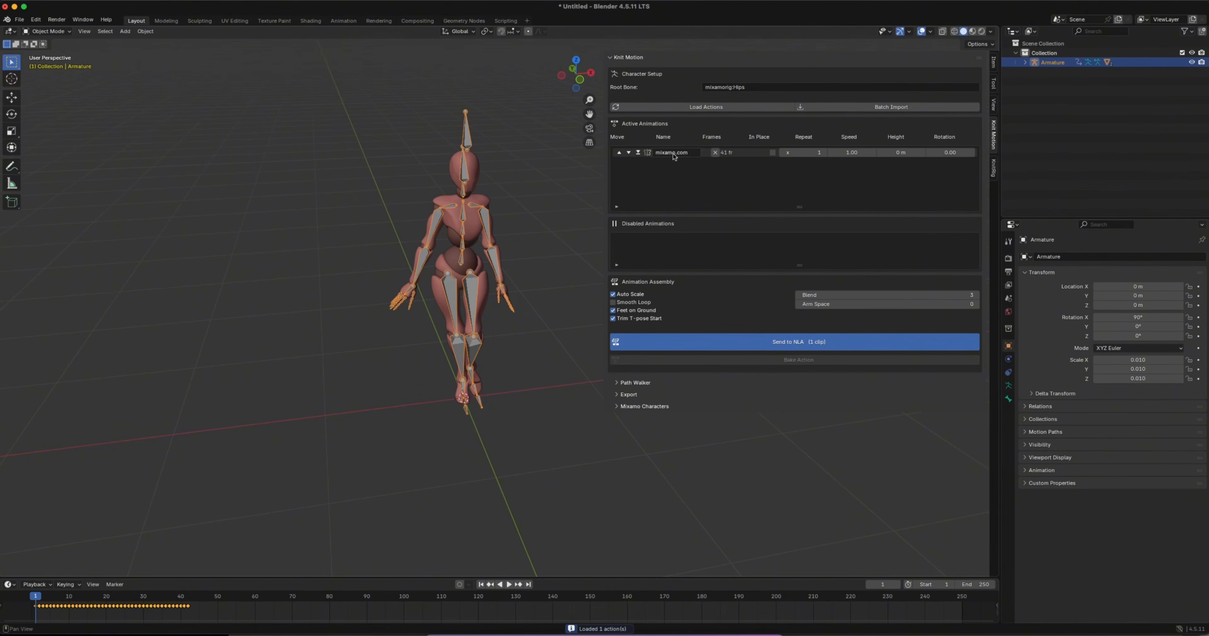
{"action": "type", "text": "W"}
{"action": "key", "text": "Return"}
Enable In Place for the W clip, set its repeat count to 10 and send it to the NLA.
{"action": "left_click", "coordinate": [766, 153]}
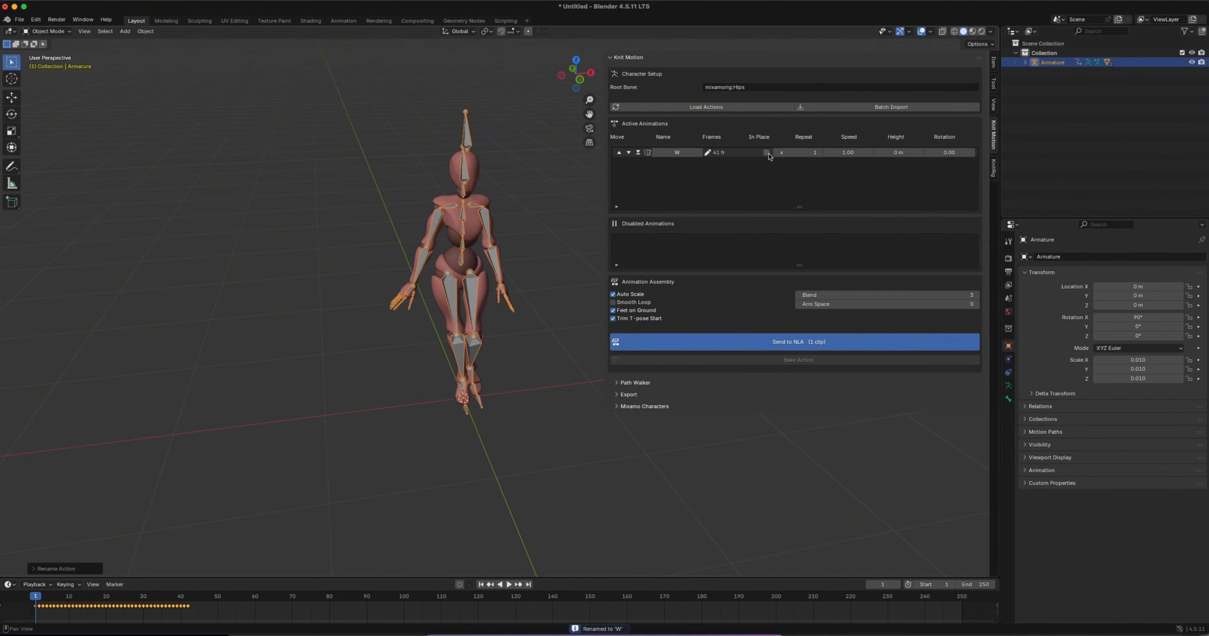
{"action": "left_click", "coordinate": [810, 155]}
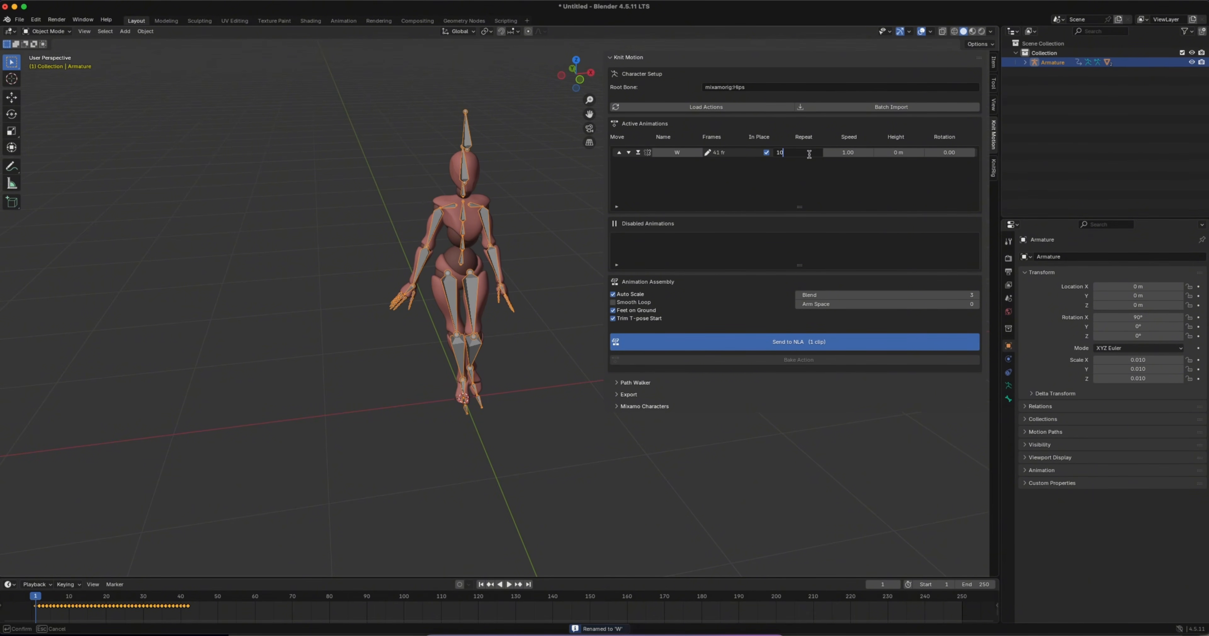
{"action": "type", "text": "10"}
{"action": "key", "text": "Return"}
{"action": "left_click", "coordinate": [791, 342]}
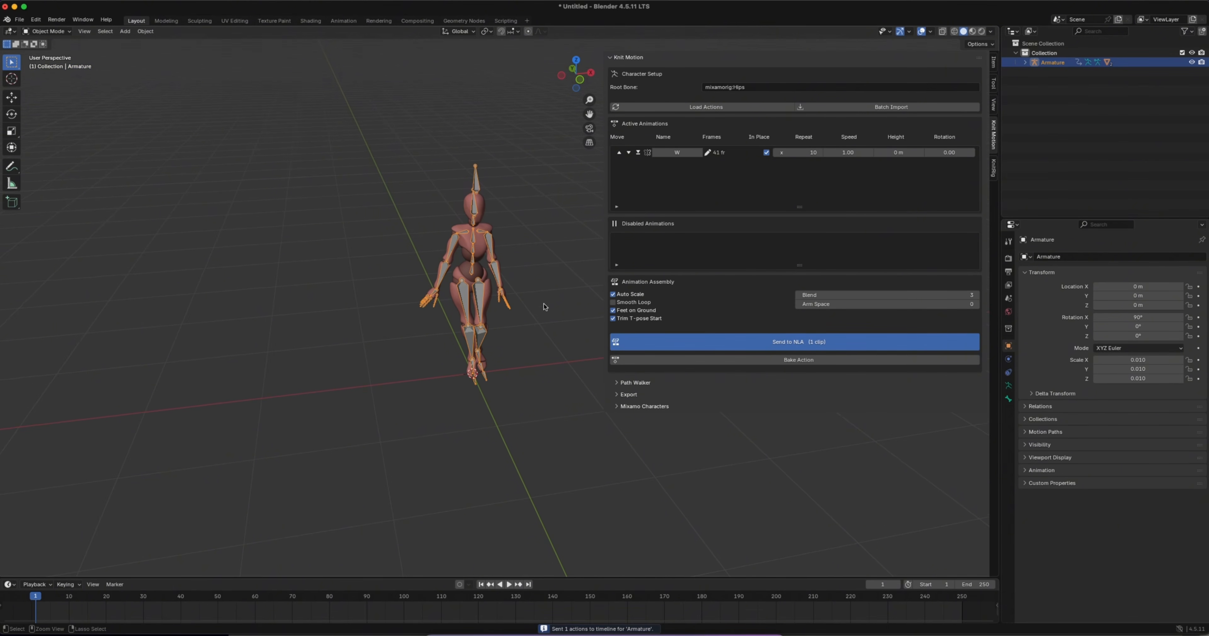
{"action": "left_click_drag", "start_coordinate": [604, 256], "coordinate": [725, 270]}
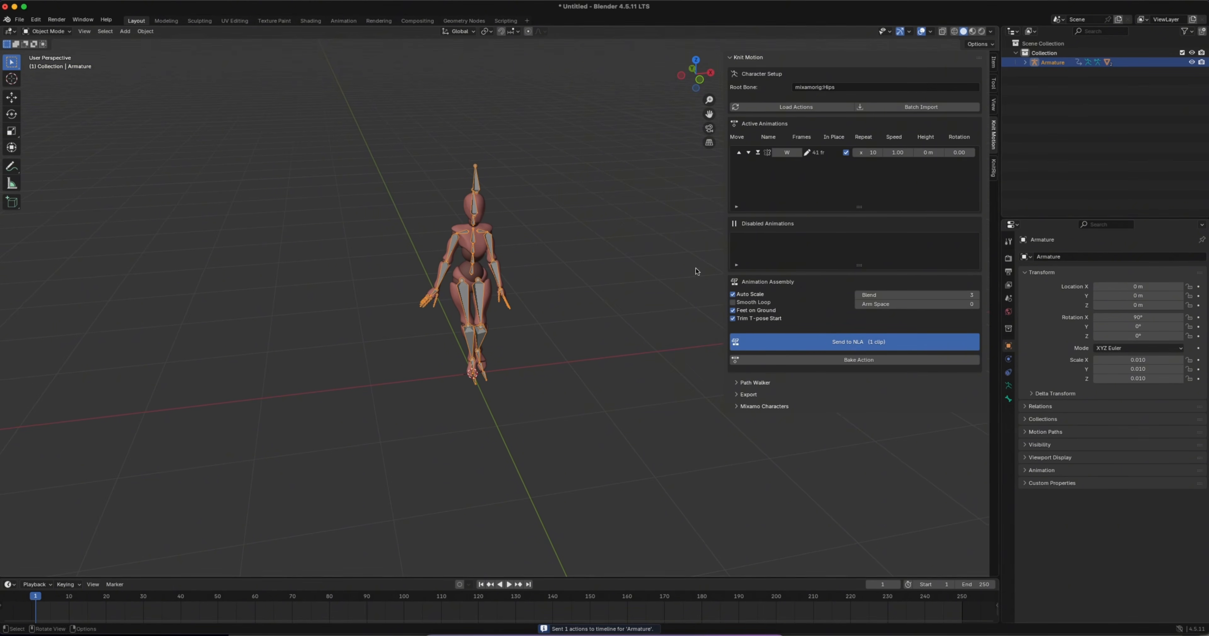
Enlarge the timeline area and switch it to the Nonlinear Animation editor.
{"action": "left_click_drag", "start_coordinate": [365, 578], "coordinate": [365, 454]}
{"action": "left_click", "coordinate": [10, 460]}
{"action": "left_click", "coordinate": [150, 520]}
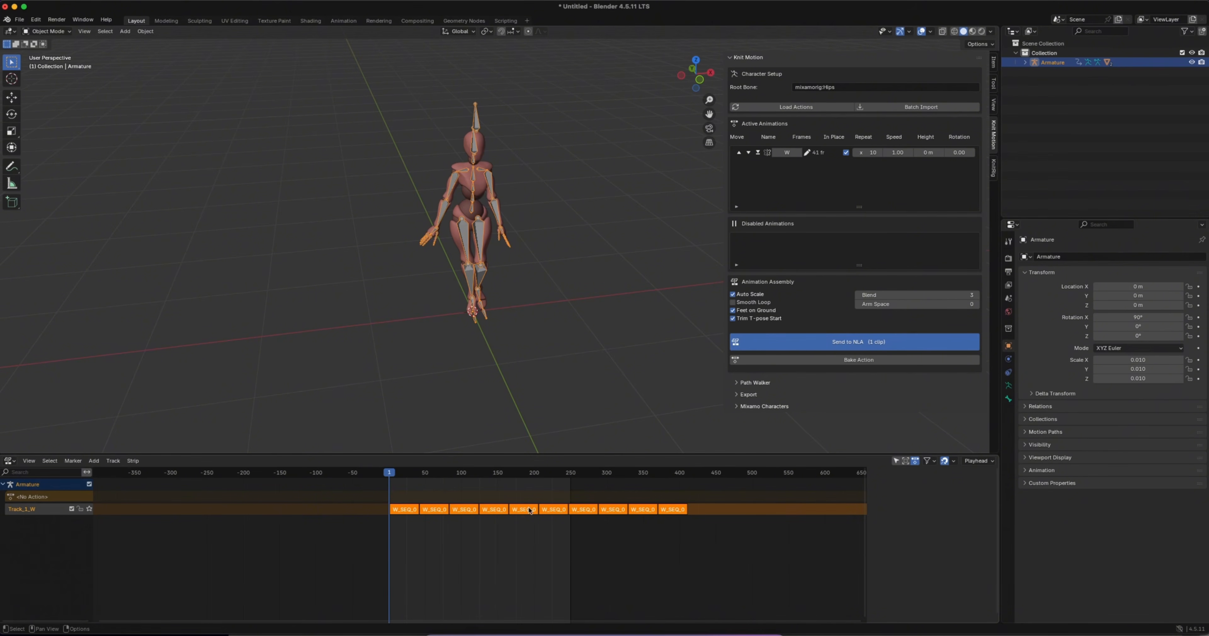
Enable Smooth Loop, resend the W clip to the NLA and play the repeated walk to check the loops.
{"action": "key", "text": "space"}
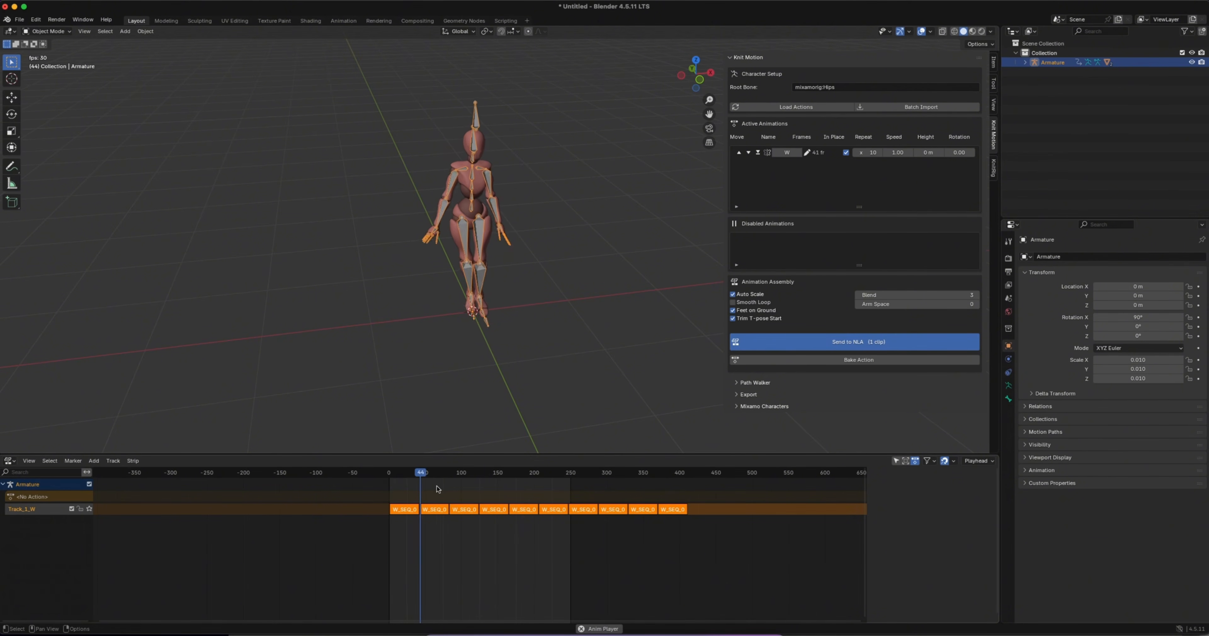
{"action": "key", "text": "space"}
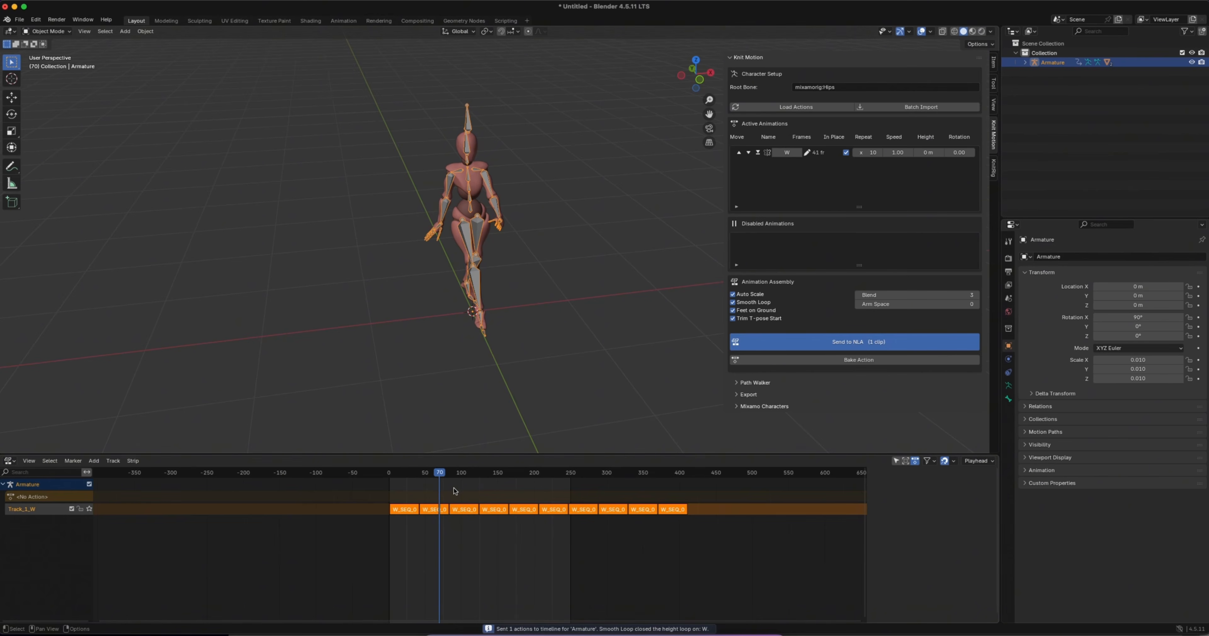
{"action": "key", "text": "space"}
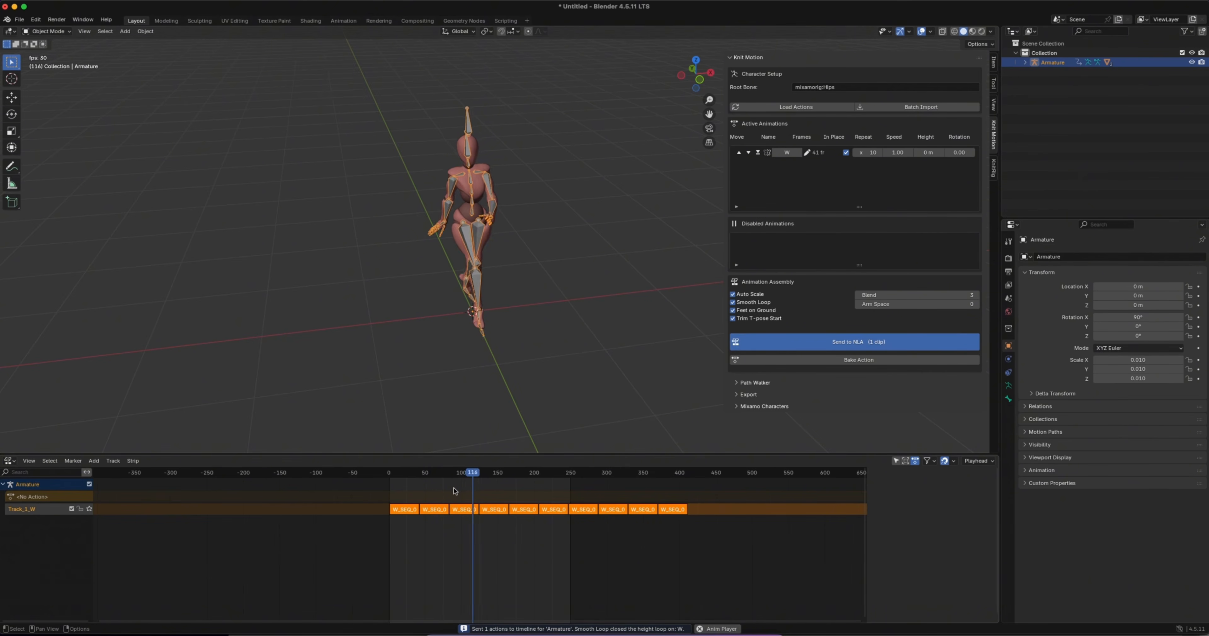
{"action": "key", "text": "space"}
{"action": "middle_click_drag", "start_coordinate": [492, 201], "coordinate": [492, 225], "text": "shift"}
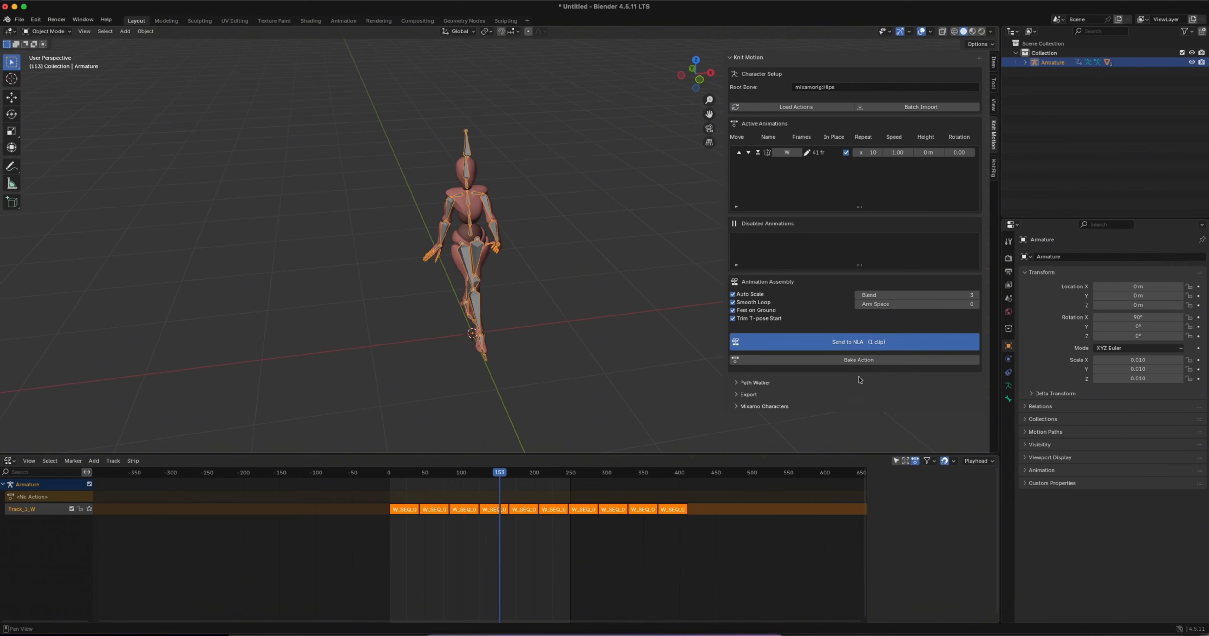
Bake the NLA strips to an action with Keep NLA Strips off, and create a KnitRig control rig.
{"action": "left_click", "coordinate": [846, 360]}
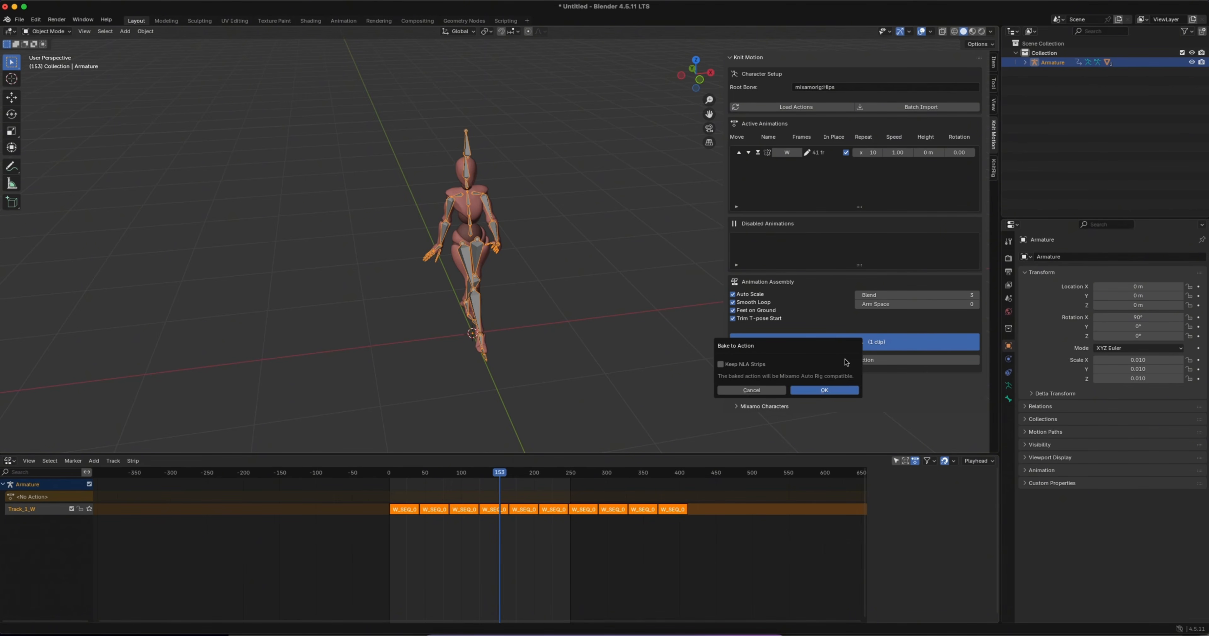
{"action": "left_click", "coordinate": [810, 391]}
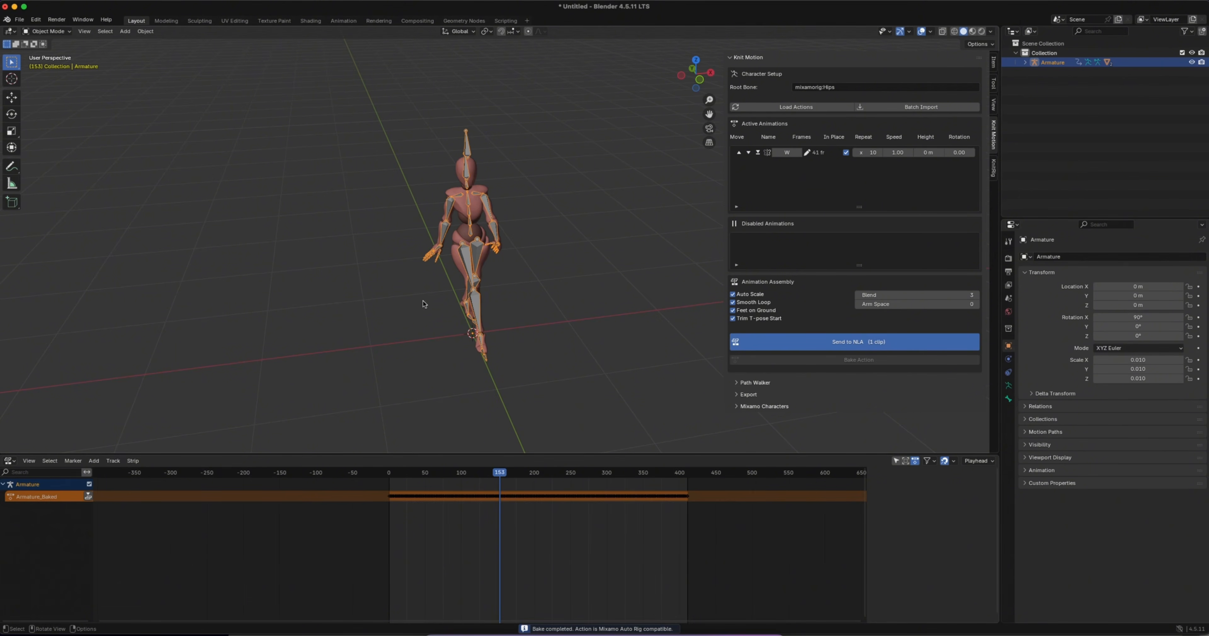
{"action": "left_click", "coordinate": [994, 169]}
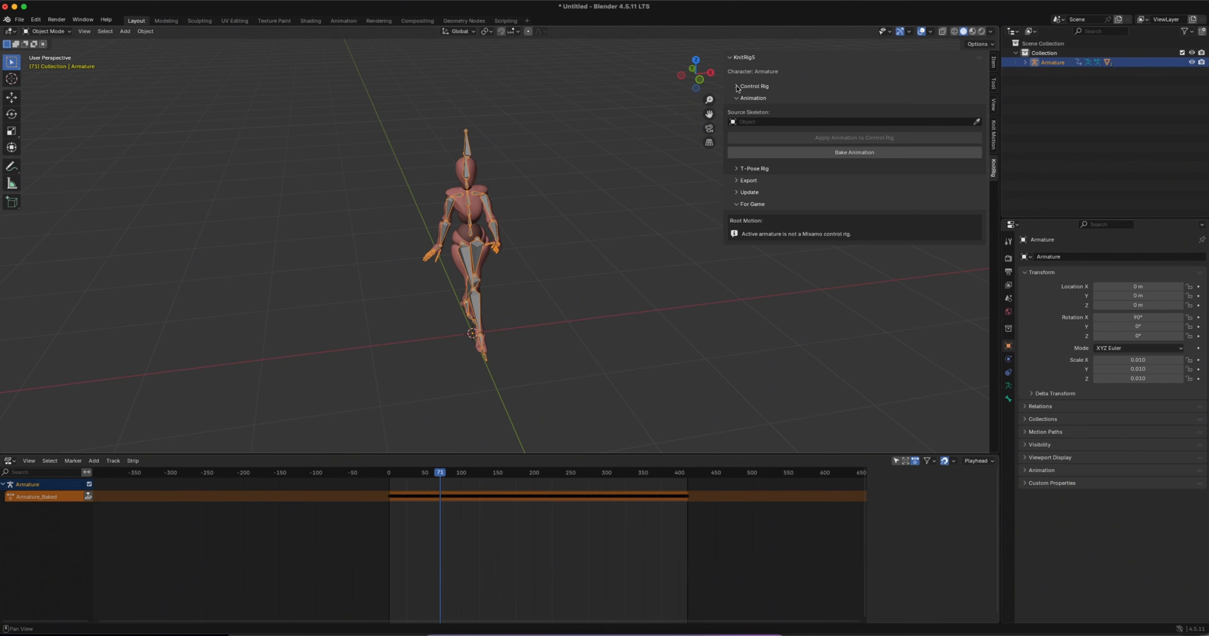
{"action": "left_click", "coordinate": [750, 87]}
{"action": "left_click", "coordinate": [853, 103]}
{"action": "left_click", "coordinate": [790, 146]}
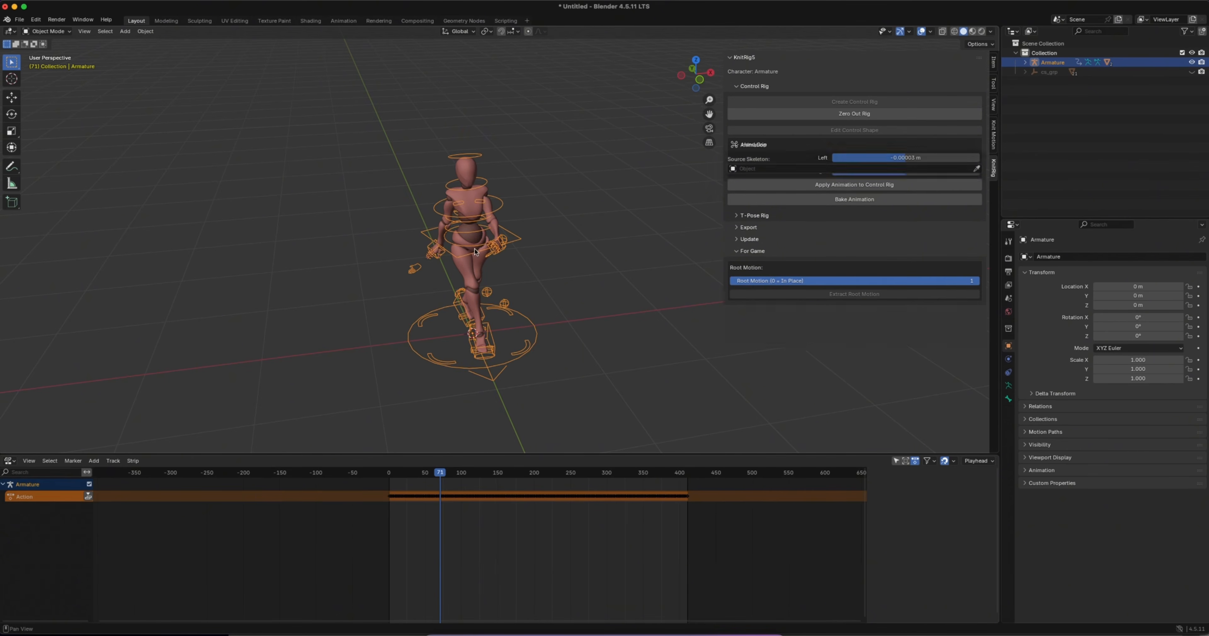
Play the rigged walk and inspect it from the side and the front.
{"action": "middle_click_drag", "start_coordinate": [439, 254], "coordinate": [450, 225]}
{"action": "key", "text": "space"}
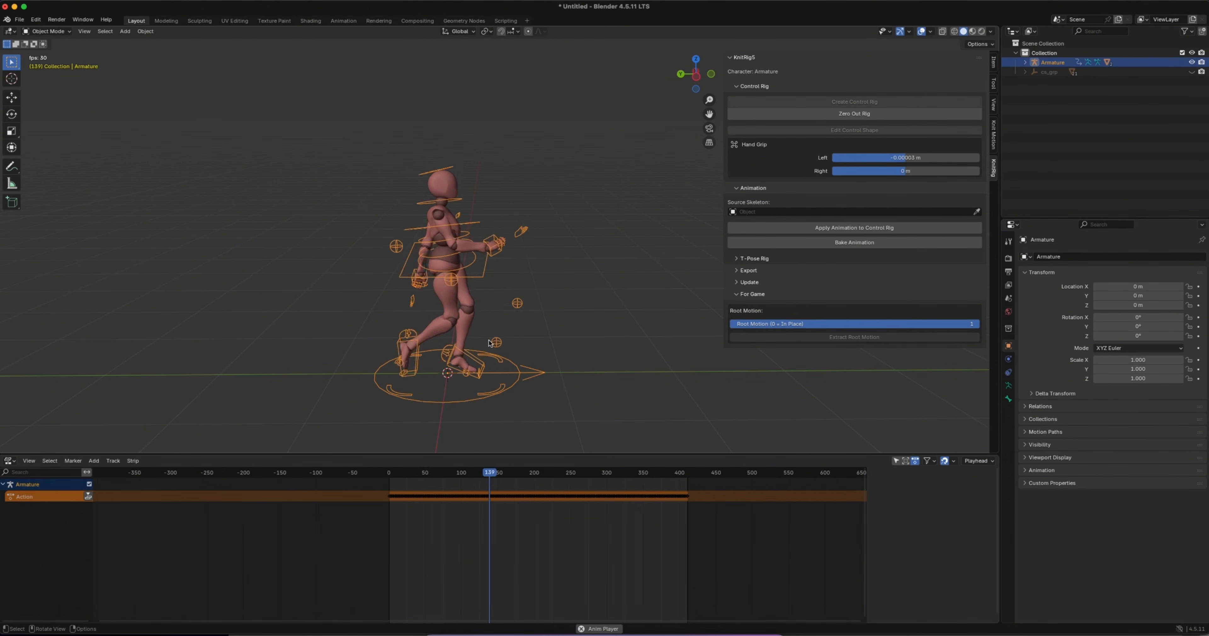
{"action": "middle_click_drag", "start_coordinate": [447, 217], "coordinate": [517, 316]}
{"action": "key", "text": "space"}
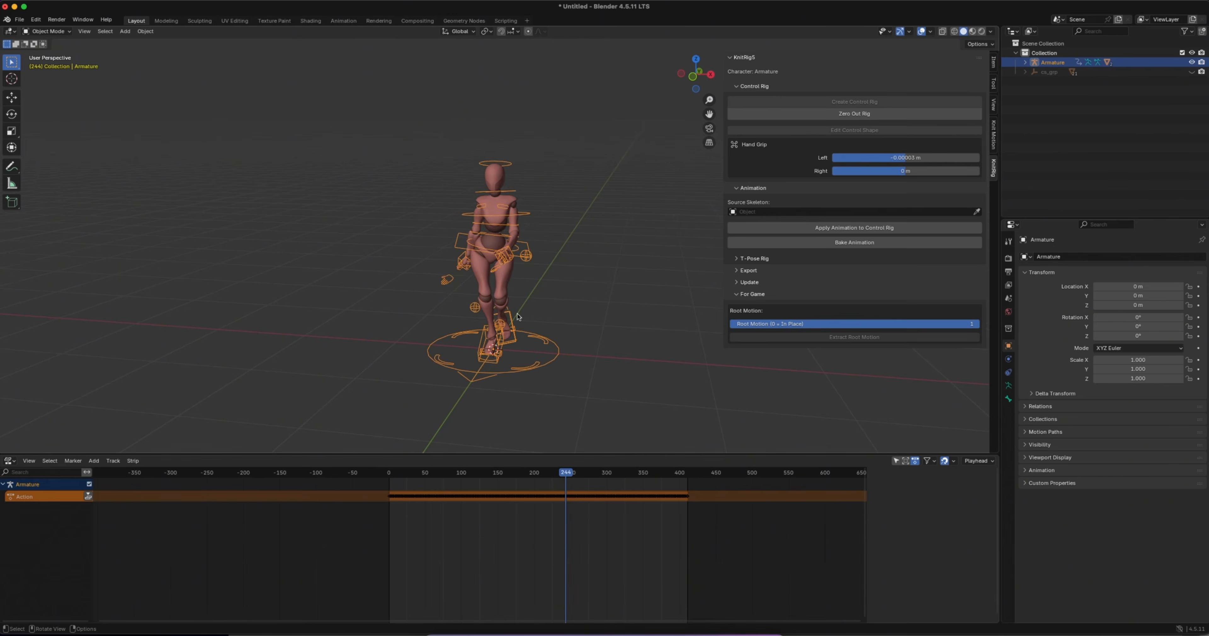
Undo the control rig and the bake to bring back the W strips in the NLA.
{"action": "key", "text": "super+z"}
{"action": "key", "text": "super+z"}
{"action": "key", "text": "super+z"}
{"action": "key", "text": "super+z"}
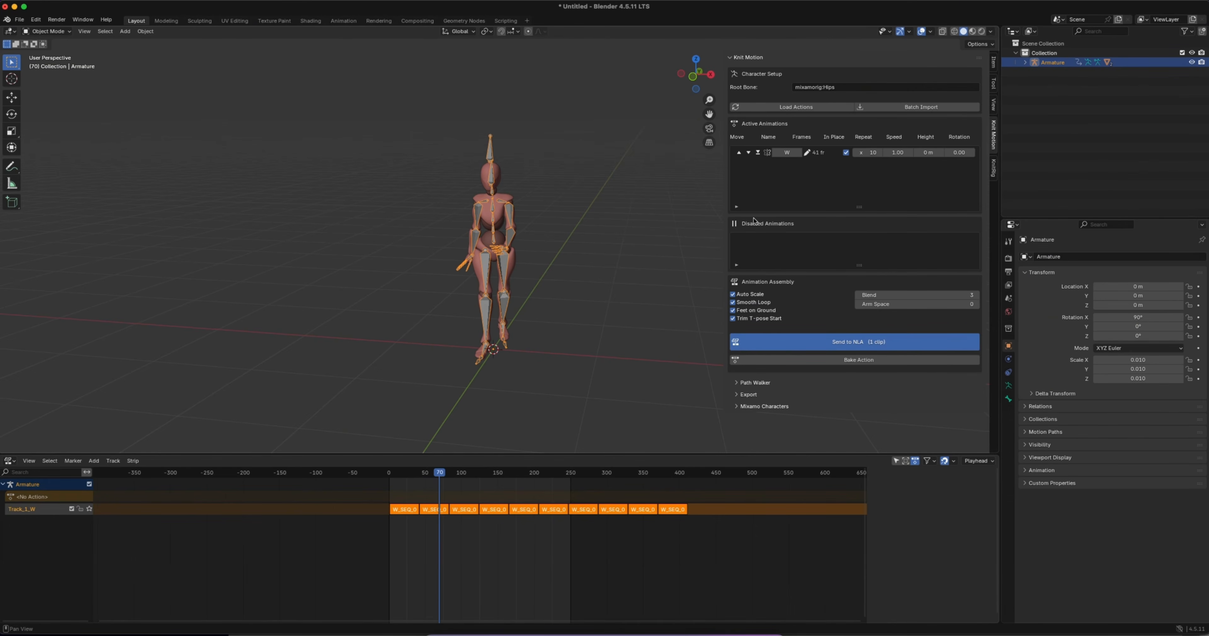
Disable In Place for the W clip, resend it to the NLA and check frame 18 from the side.
{"action": "left_click", "coordinate": [846, 152]}
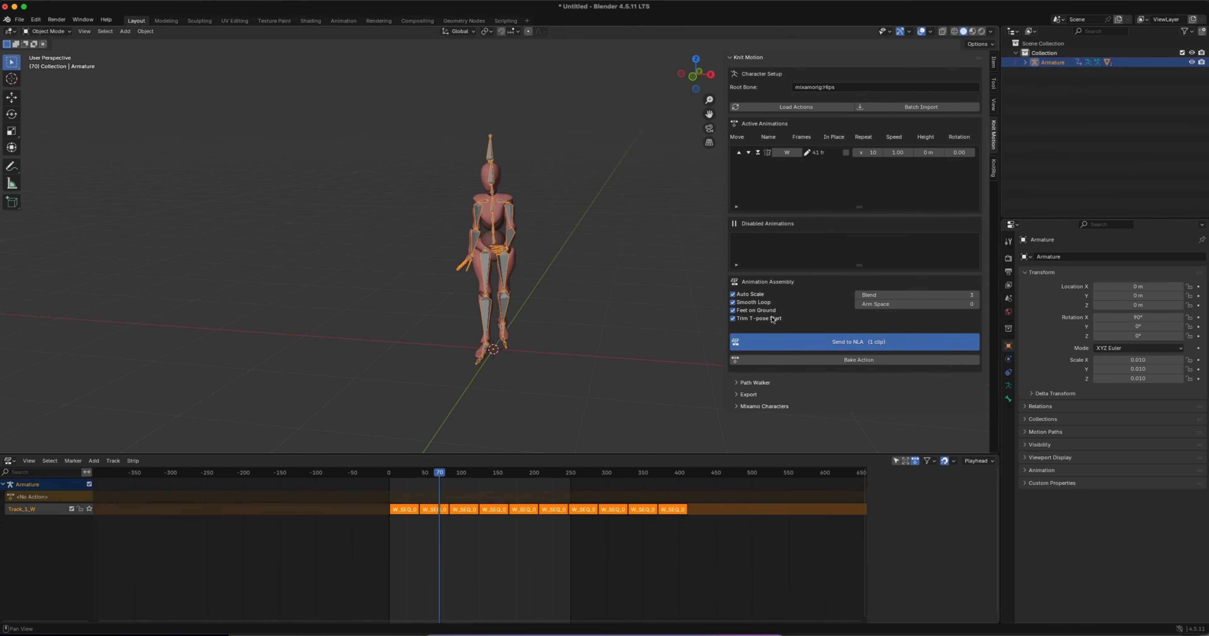
{"action": "left_click", "coordinate": [829, 346]}
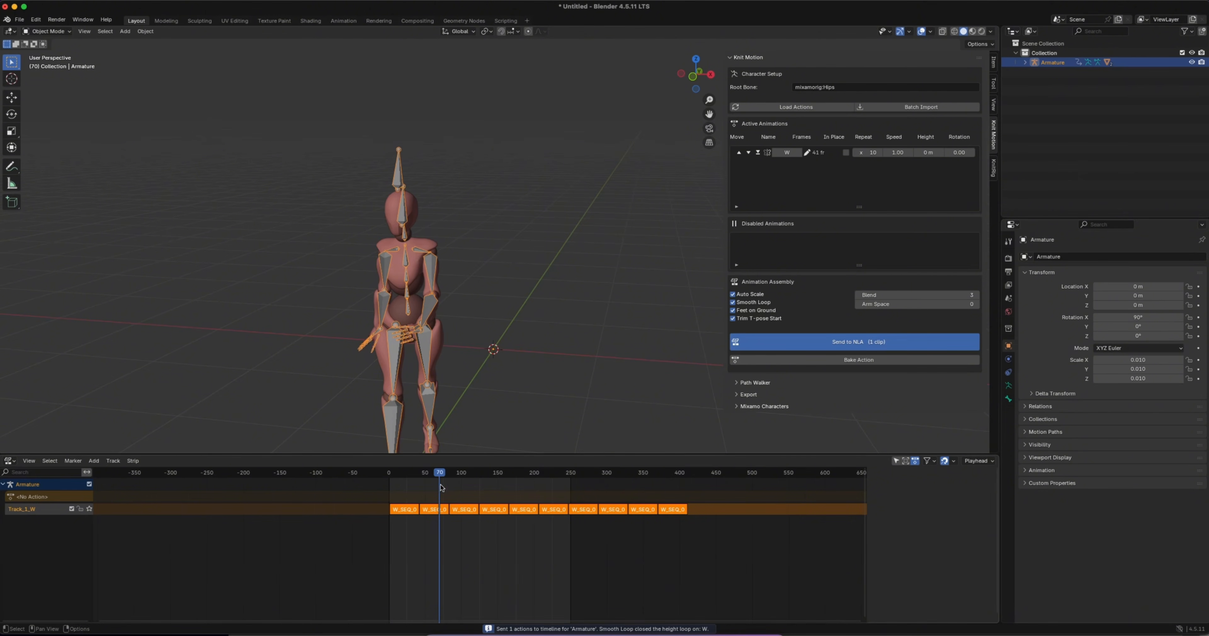
{"action": "left_click_drag", "start_coordinate": [444, 474], "coordinate": [401, 473]}
{"action": "middle_click_drag", "start_coordinate": [459, 394], "coordinate": [492, 395]}
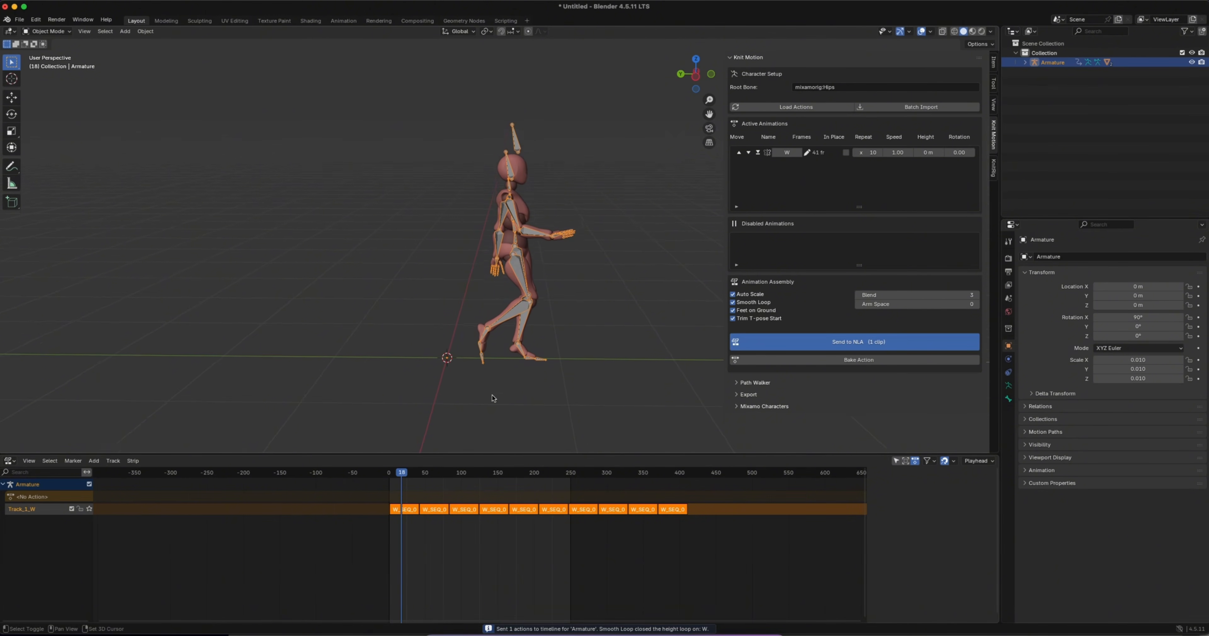
Play the W walk strips with forward travel and stop at frame 43 with the character in view.
{"action": "key", "text": "space"}
{"action": "scroll", "coordinate": [494, 399], "scroll_direction": "down", "scroll_amount": 2}
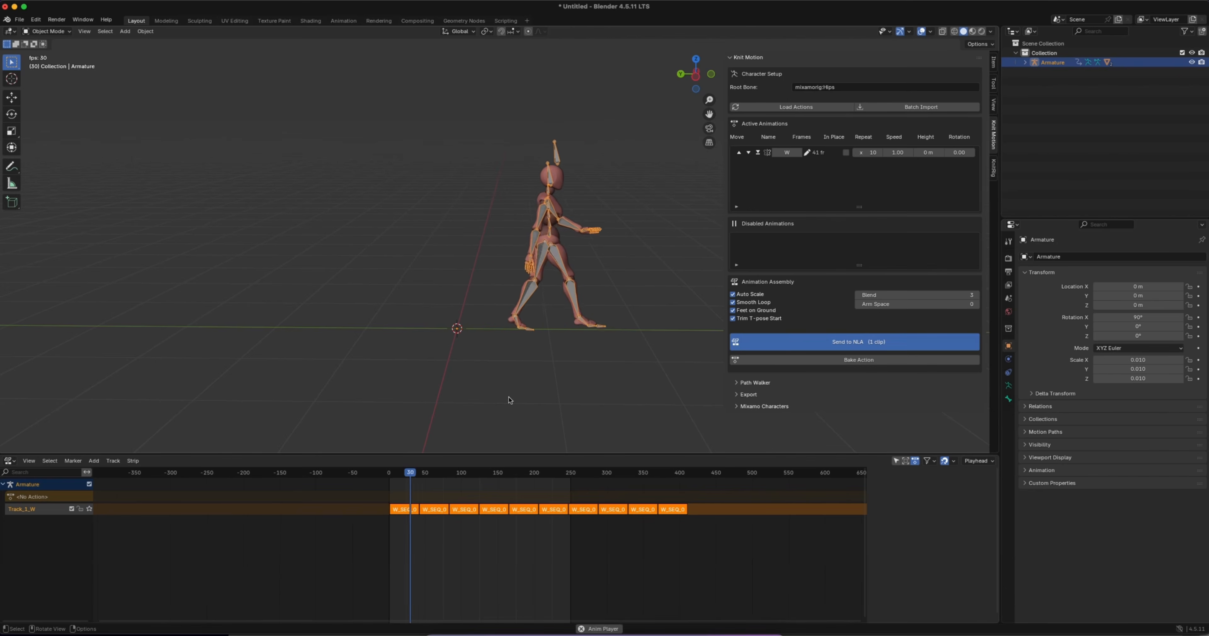
{"action": "key", "text": "space"}
{"action": "scroll", "coordinate": [539, 391], "scroll_direction": "right", "scroll_amount": 5, "text": "shift"}
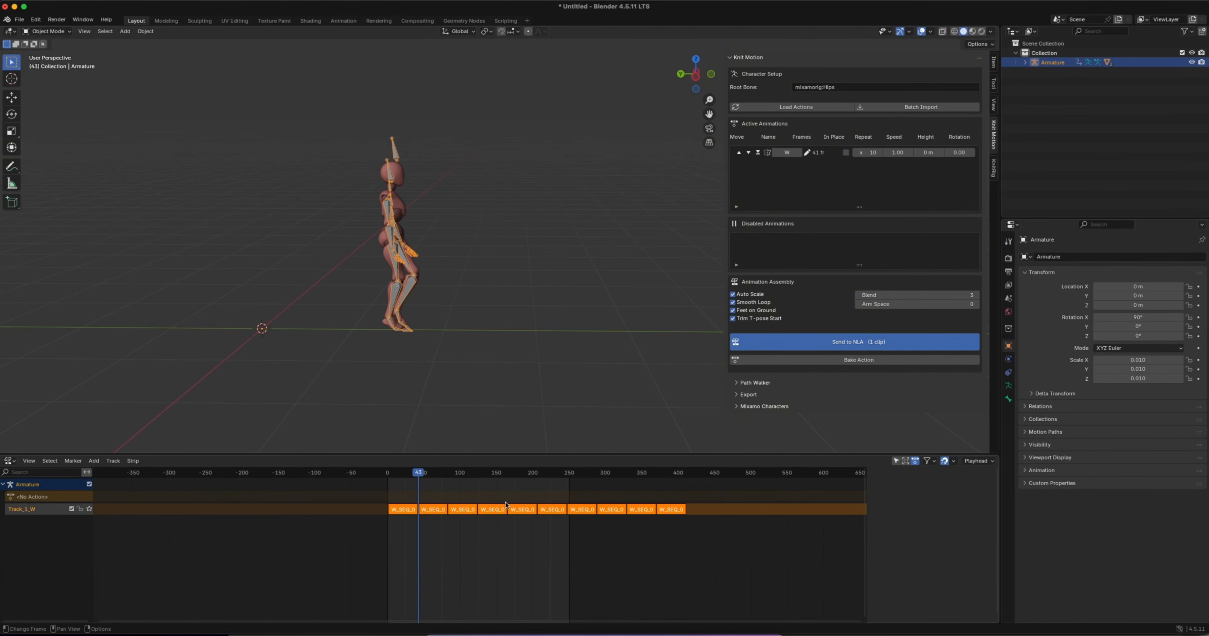
Bake the W strips to an action with Keep NLA Strips off, and check the pose at frame 48.
{"action": "left_click", "coordinate": [854, 366]}
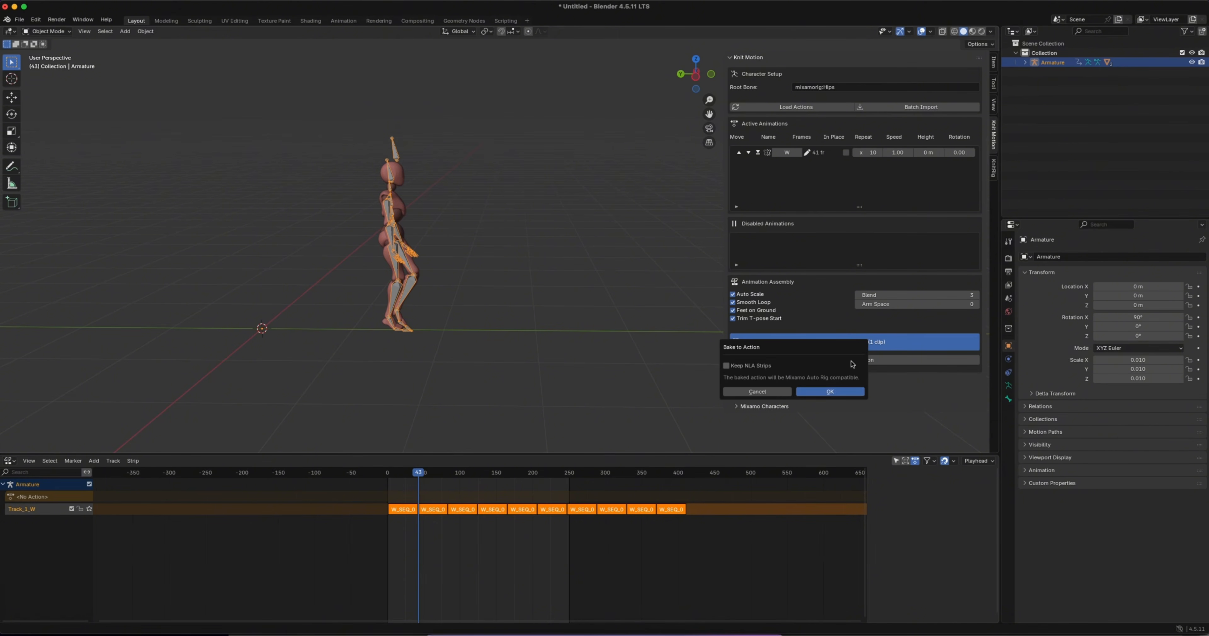
{"action": "left_click", "coordinate": [828, 395]}
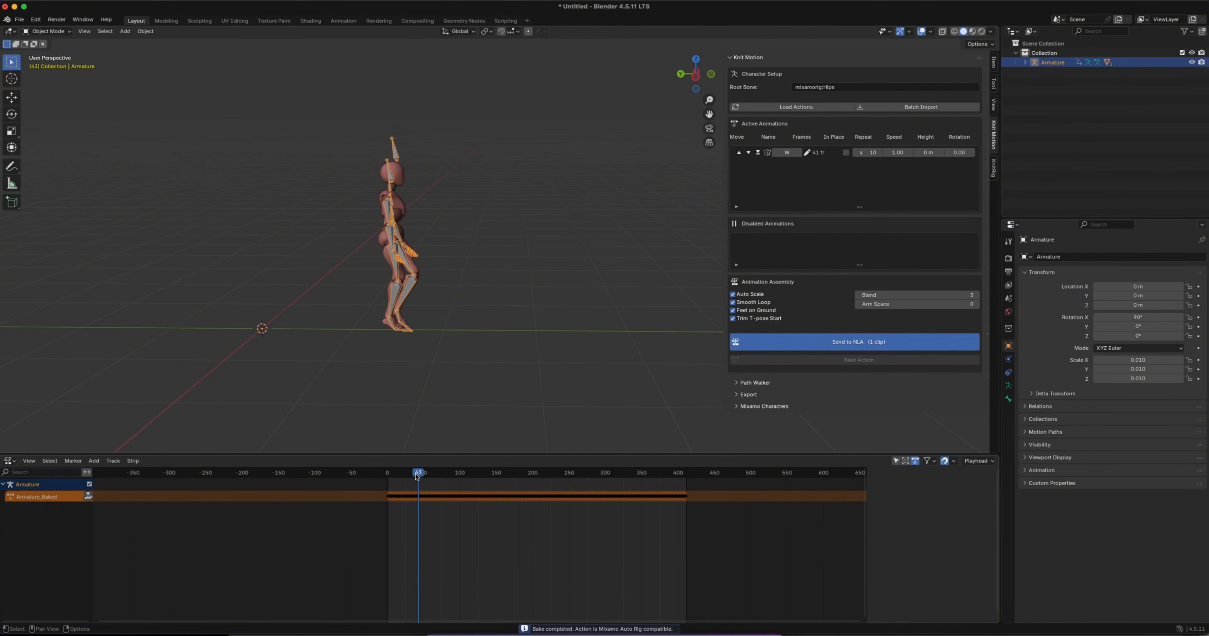
{"action": "mouse_move", "coordinate": [417, 476]}
{"action": "left_mouse_down"}
{"action": "mouse_move", "coordinate": [493, 474]}
{"action": "mouse_move", "coordinate": [422, 474]}
{"action": "left_mouse_up"}
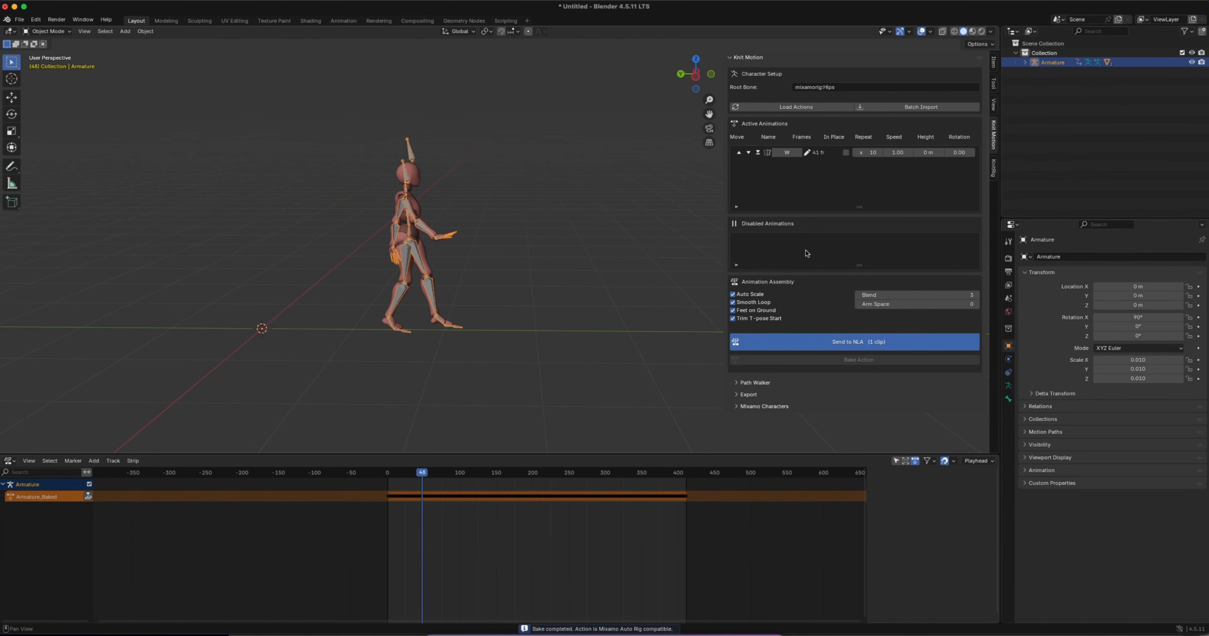
Create a KnitRig control rig from the armature with Apply Animation, IK Arms and IK Legs enabled.
{"action": "left_click", "coordinate": [994, 168]}
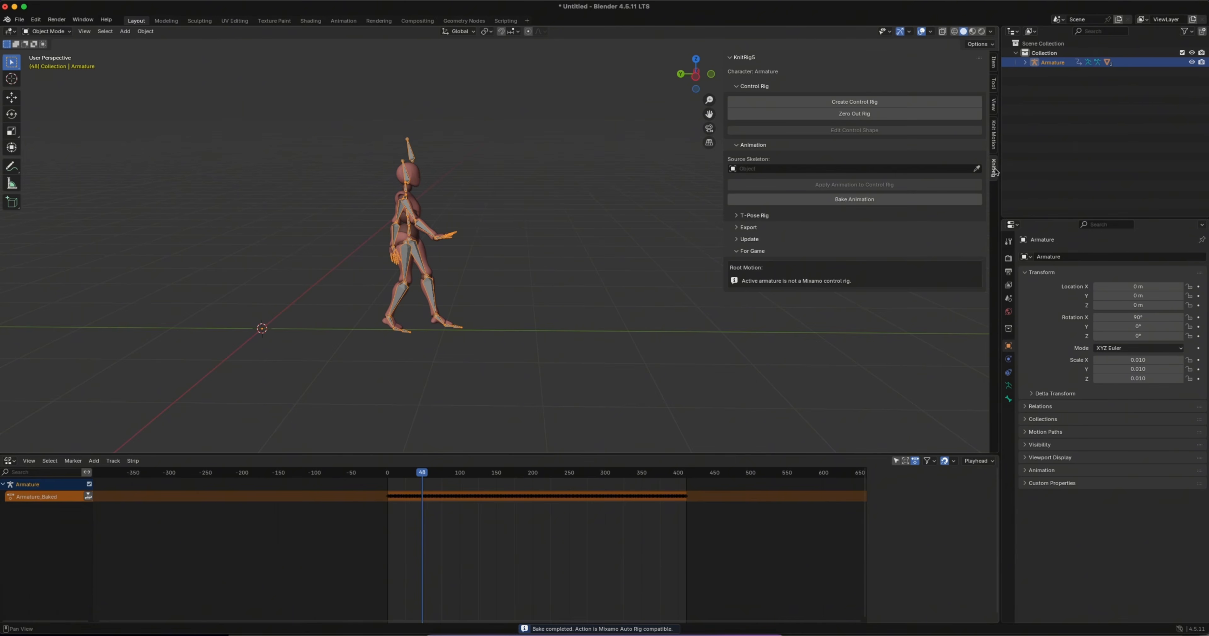
{"action": "left_click", "coordinate": [878, 101]}
{"action": "left_click", "coordinate": [840, 140]}
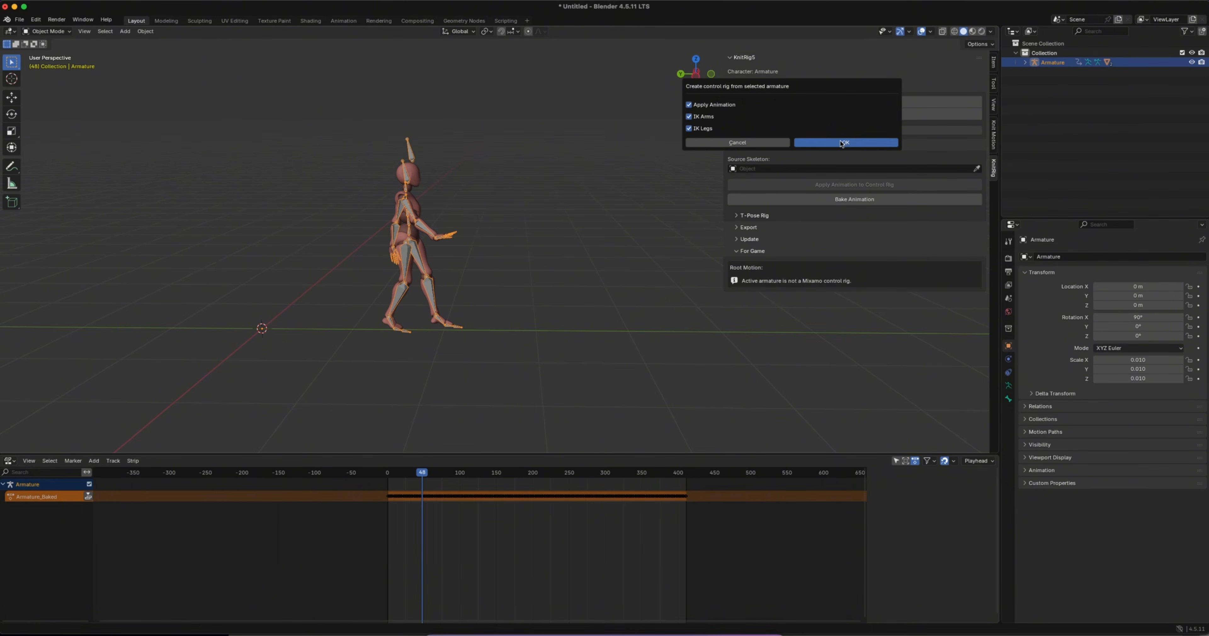
Play the forward walk on the control rig in an enlarged viewport and inspect it from several angles.
{"action": "scroll", "coordinate": [477, 281], "scroll_direction": "right", "scroll_amount": 10}
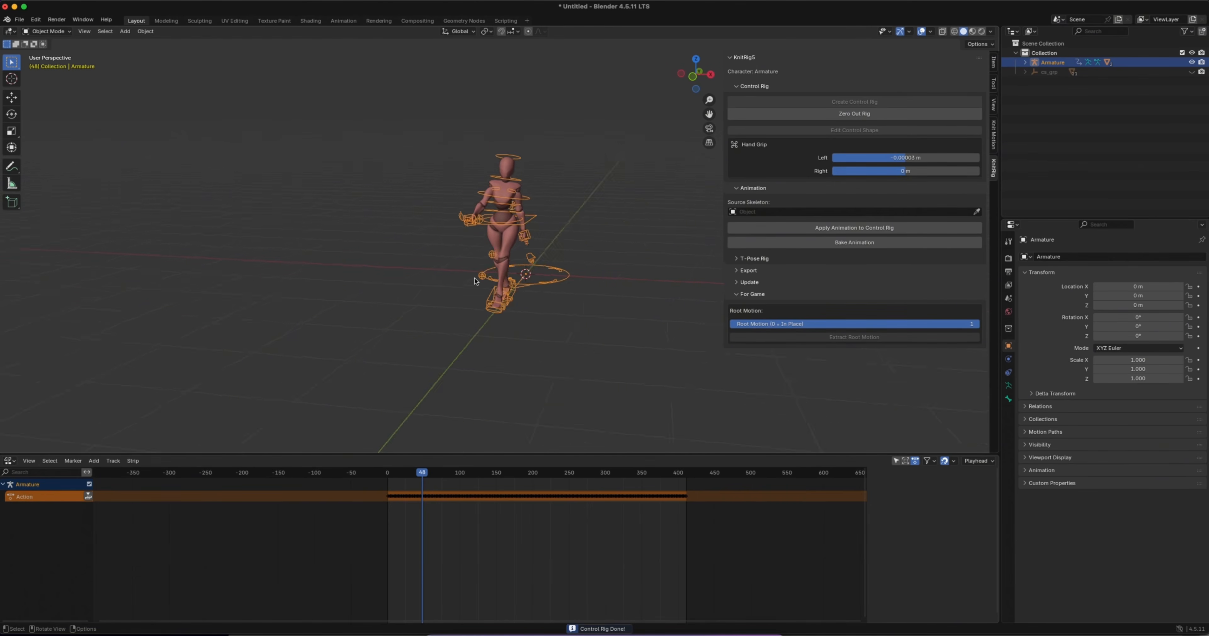
{"action": "scroll", "coordinate": [477, 281], "scroll_direction": "left", "scroll_amount": 6}
{"action": "scroll", "coordinate": [480, 281], "scroll_direction": "right", "scroll_amount": 6}
{"action": "key", "text": "space"}
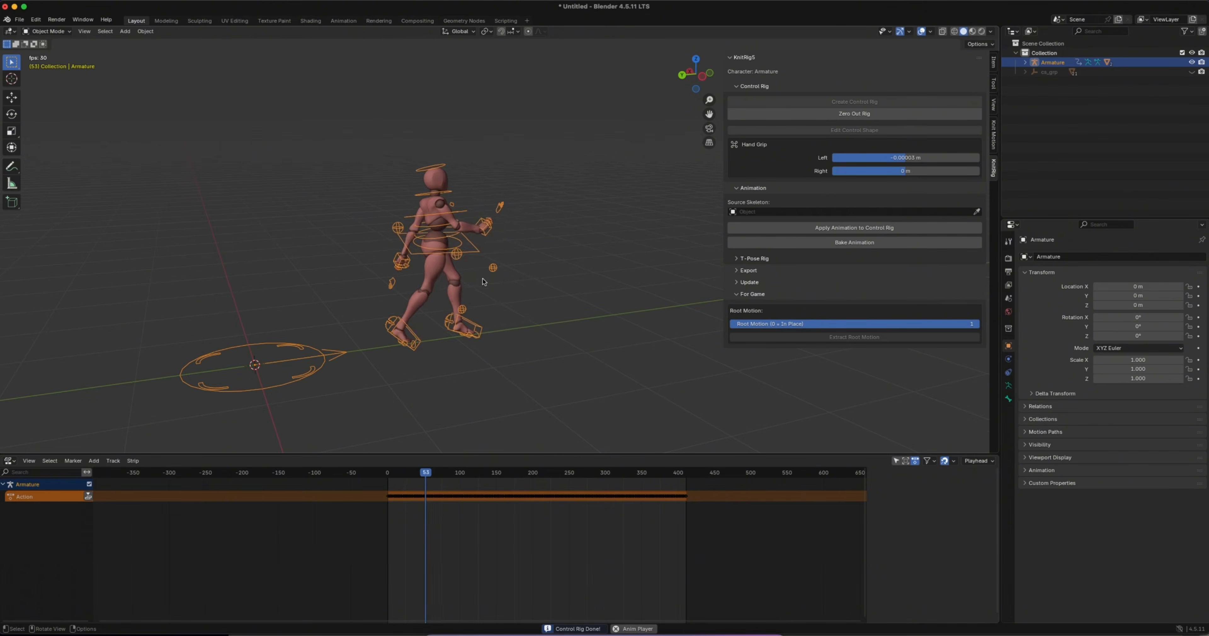
{"action": "key", "text": "n"}
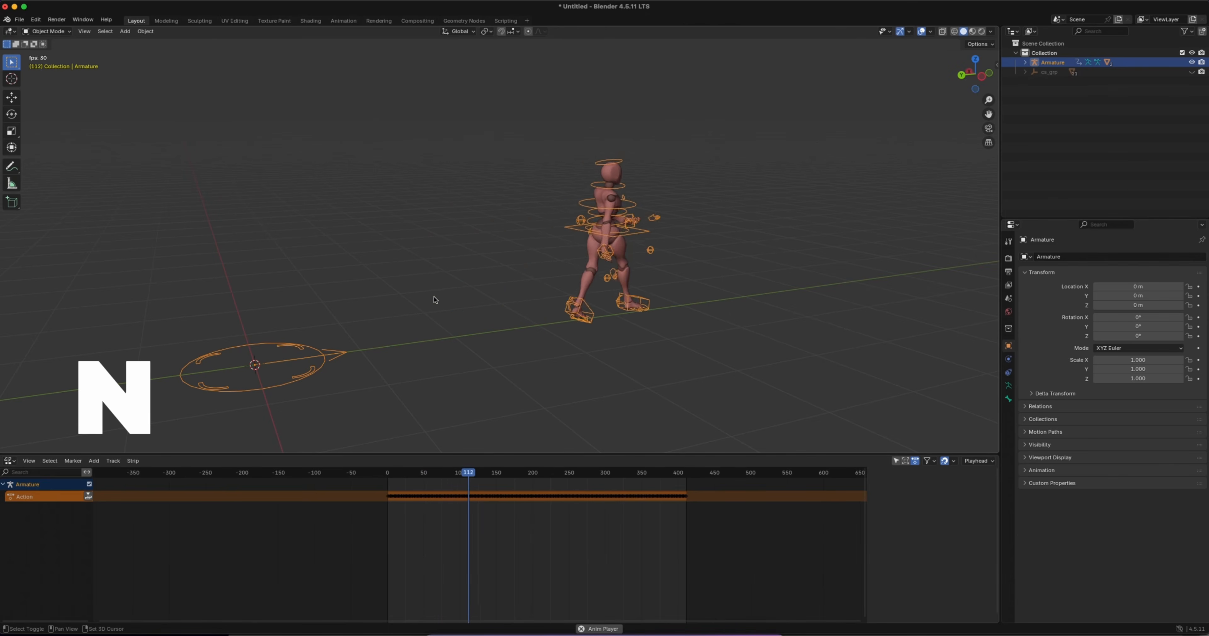
{"action": "scroll", "coordinate": [434, 299], "scroll_direction": "right", "scroll_amount": 5}
{"action": "scroll", "coordinate": [577, 341], "scroll_direction": "down", "scroll_amount": 2}
{"action": "scroll", "coordinate": [577, 338], "scroll_direction": "right", "scroll_amount": 5}
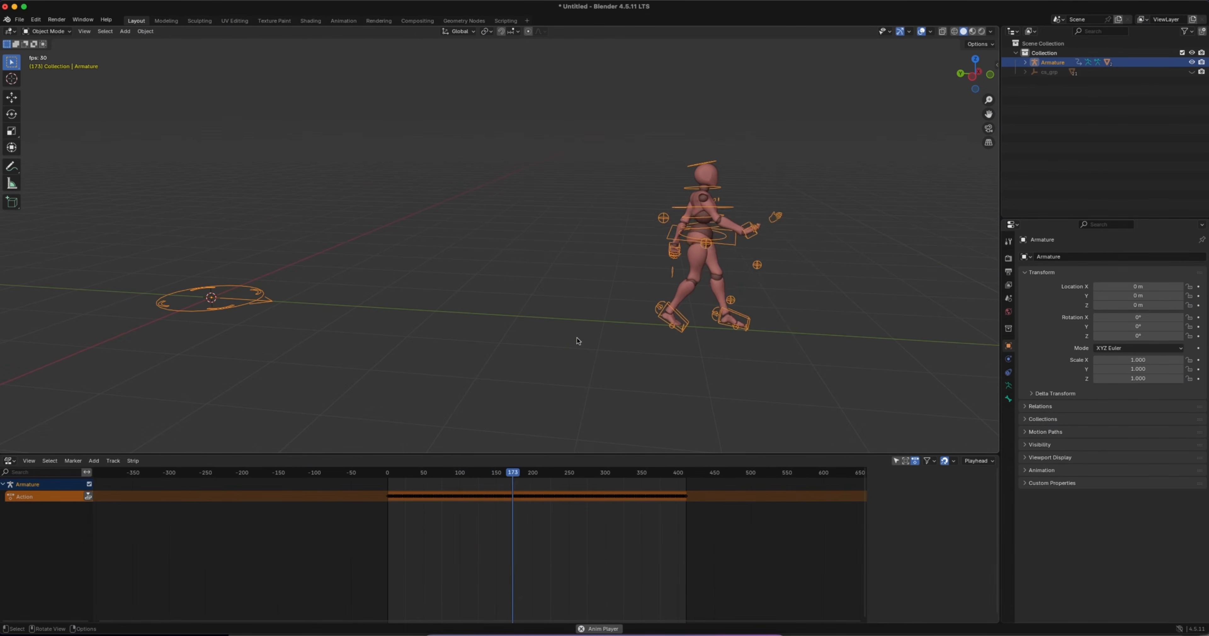
{"action": "scroll", "coordinate": [582, 337], "scroll_direction": "right", "scroll_amount": 3, "text": "shift"}
{"action": "key", "text": "space"}
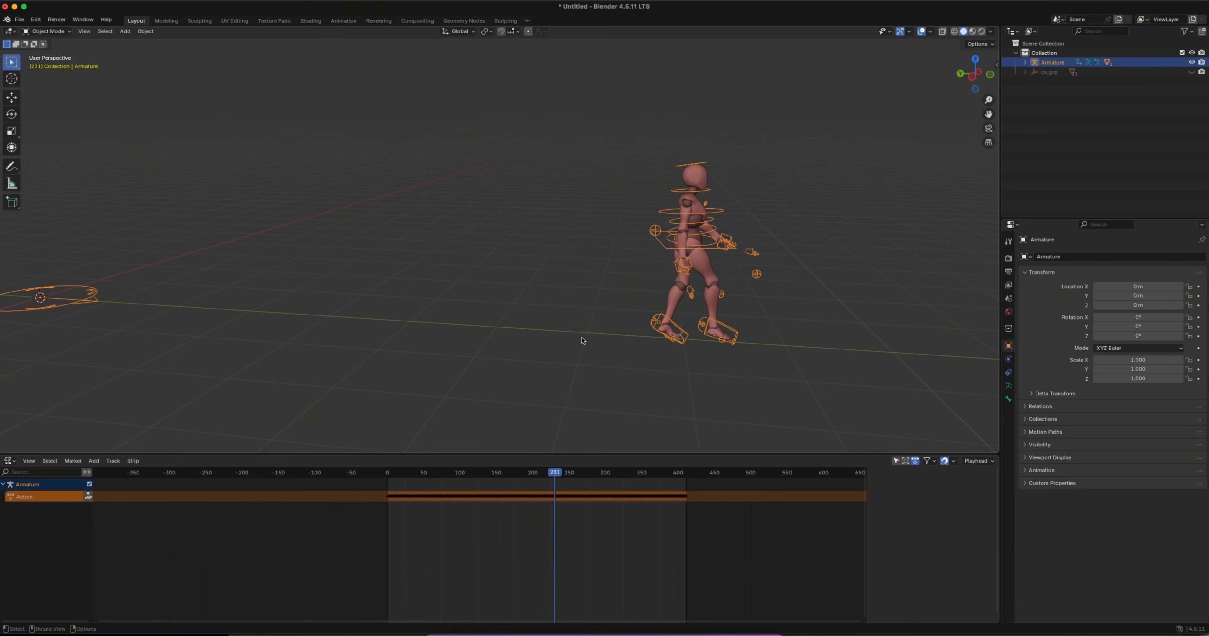
Go back to frame 57 and examine the rigged character up close from the side.
{"action": "left_click_drag", "start_coordinate": [554, 474], "coordinate": [428, 475]}
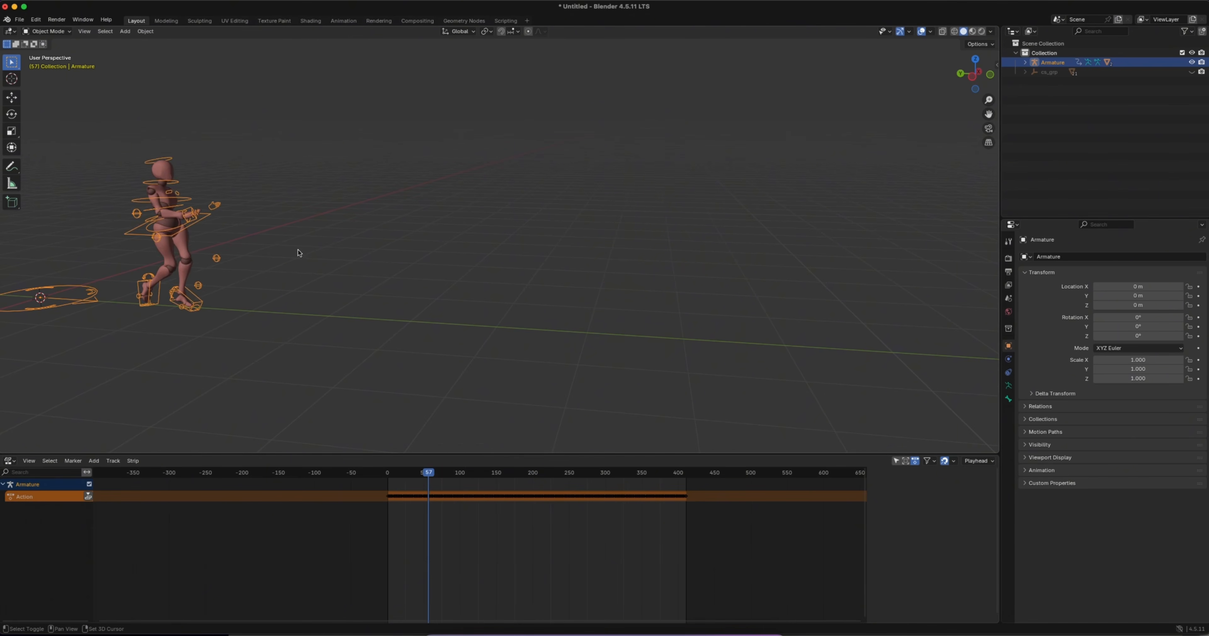
{"action": "scroll", "coordinate": [295, 253], "scroll_direction": "left", "scroll_amount": 5, "text": "shift"}
{"action": "scroll", "coordinate": [295, 253], "scroll_direction": "left", "scroll_amount": 2, "text": "shift"}
{"action": "scroll", "coordinate": [327, 267], "scroll_direction": "up", "scroll_amount": 3}
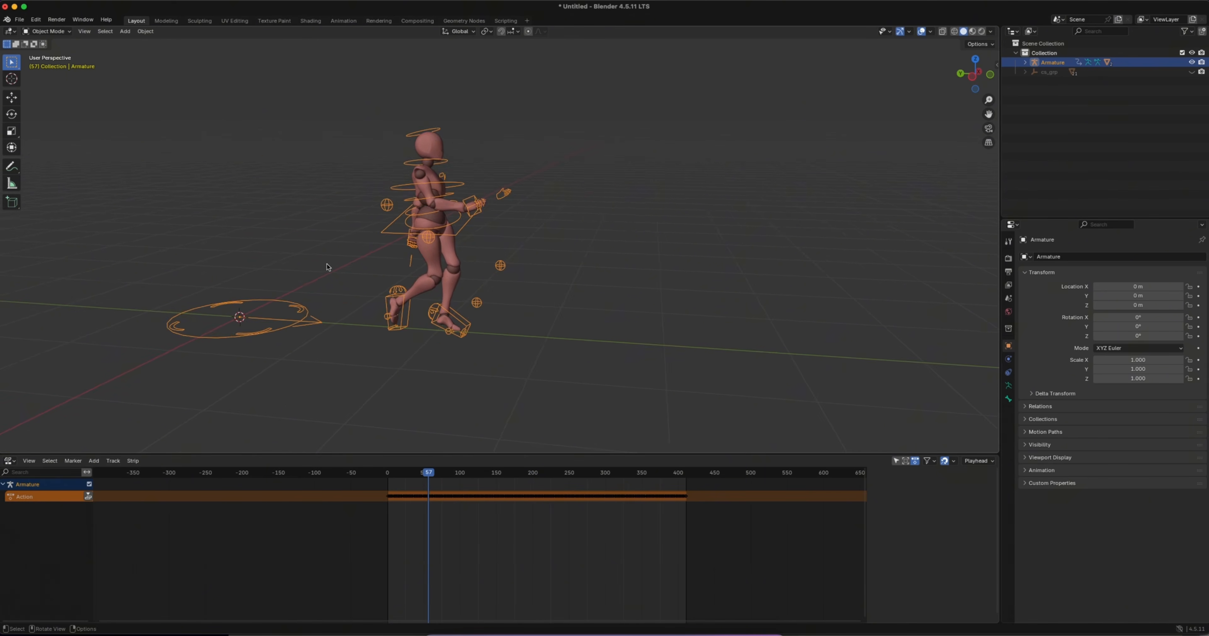
{"action": "scroll", "coordinate": [327, 267], "scroll_direction": "right", "scroll_amount": 3}
{"action": "scroll", "coordinate": [327, 267], "scroll_direction": "left", "scroll_amount": 4}
{"action": "scroll", "coordinate": [327, 267], "scroll_direction": "left", "scroll_amount": 1}
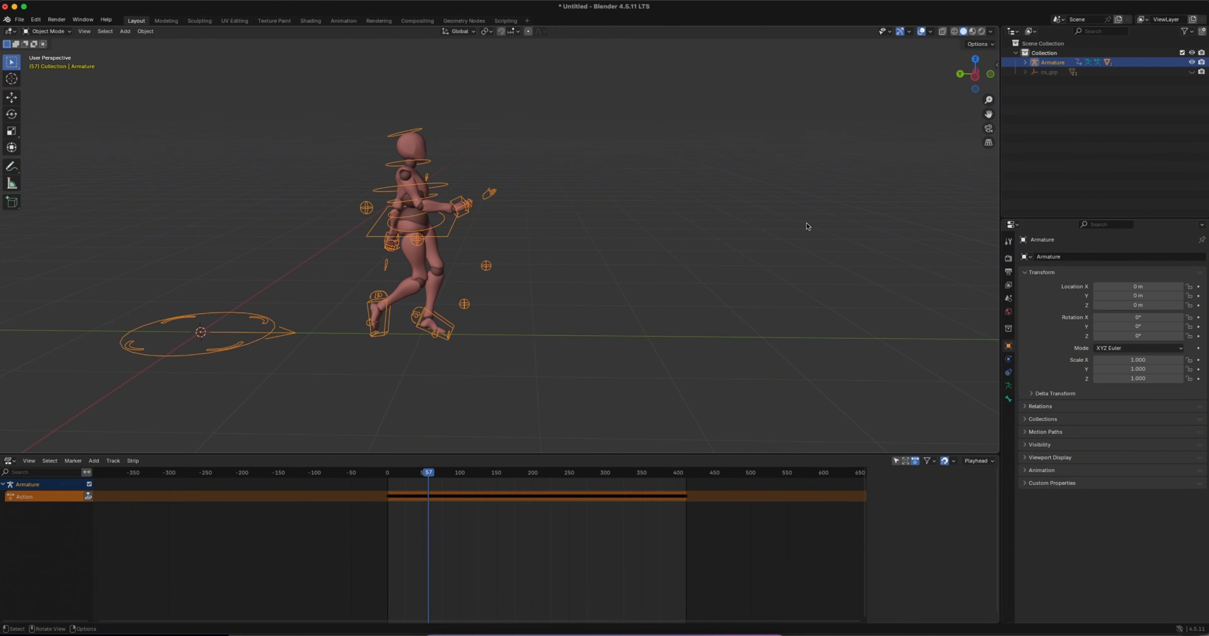
Switch the control rig to Pose Mode and try out the right hand grip control.
{"action": "key", "text": "n"}
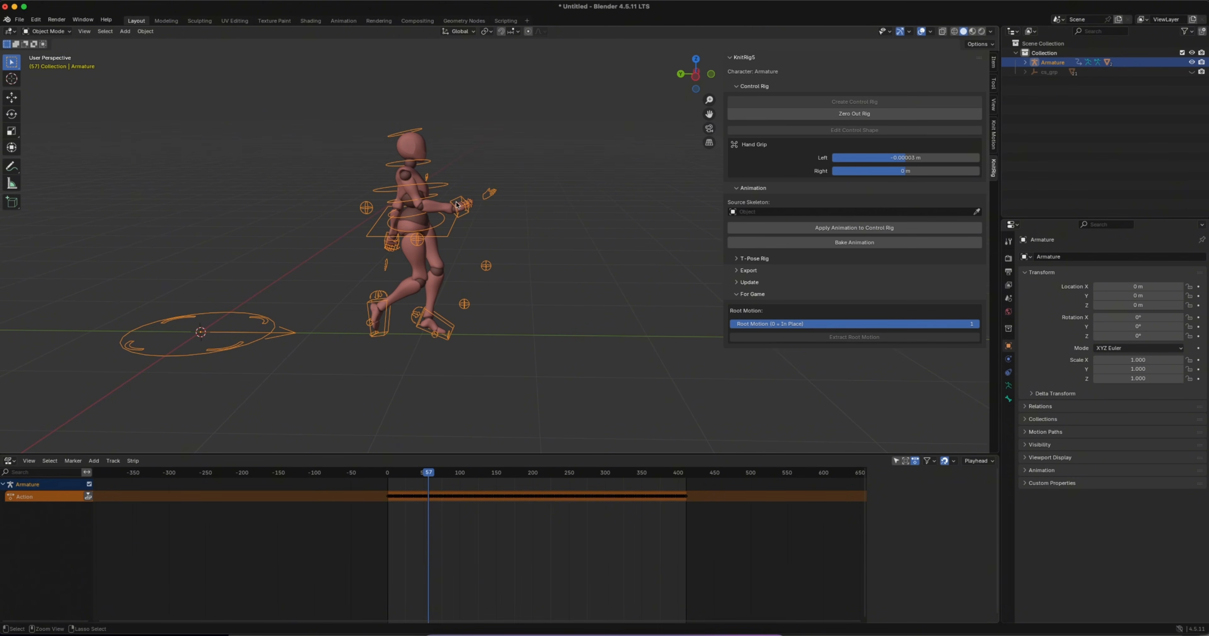
{"action": "scroll", "coordinate": [489, 229], "scroll_direction": "up", "scroll_amount": 3, "text": "ctrl"}
{"action": "scroll", "coordinate": [458, 205], "scroll_direction": "up", "scroll_amount": 2, "text": "ctrl"}
{"action": "left_click", "coordinate": [47, 31]}
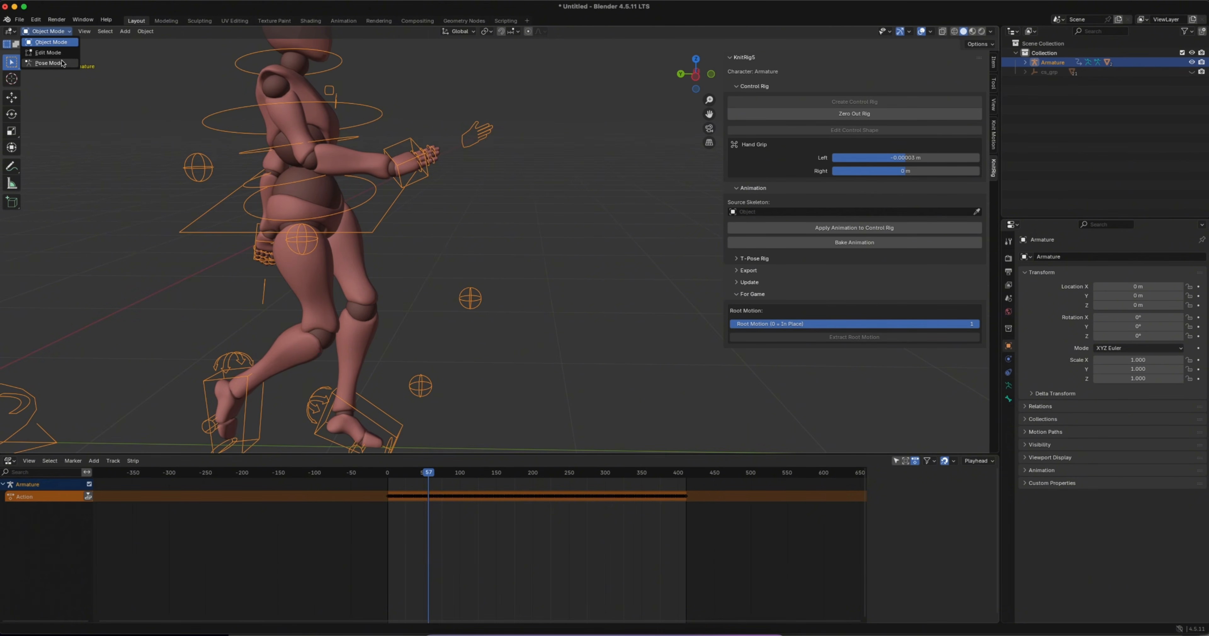
{"action": "left_click", "coordinate": [49, 63]}
{"action": "left_click", "coordinate": [483, 135]}
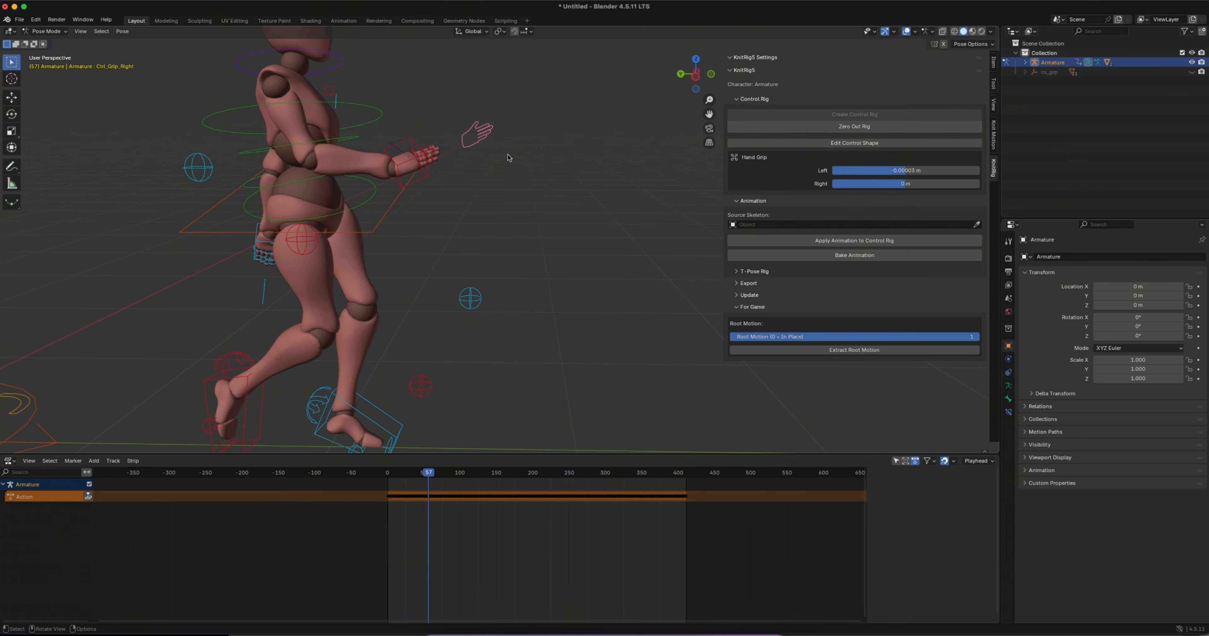
{"action": "scroll", "coordinate": [519, 165], "scroll_direction": "right", "scroll_amount": 3}
Move the right hand IK control back toward the torso at frame 57.
{"action": "left_click", "coordinate": [516, 181]}
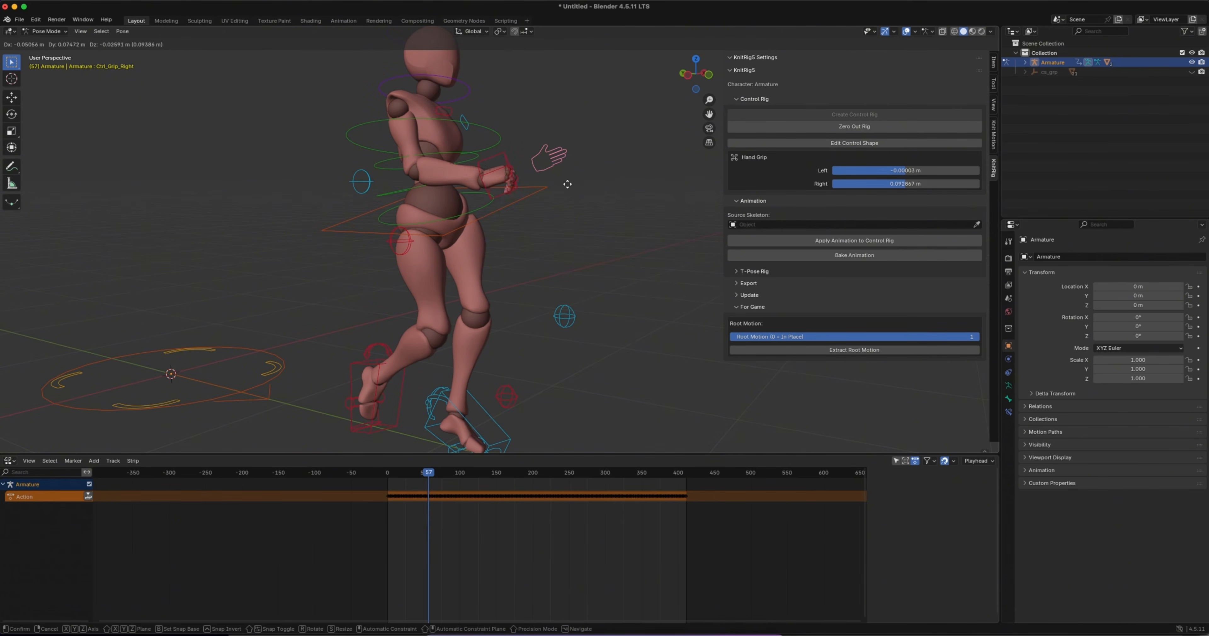
{"action": "key", "text": "g"}
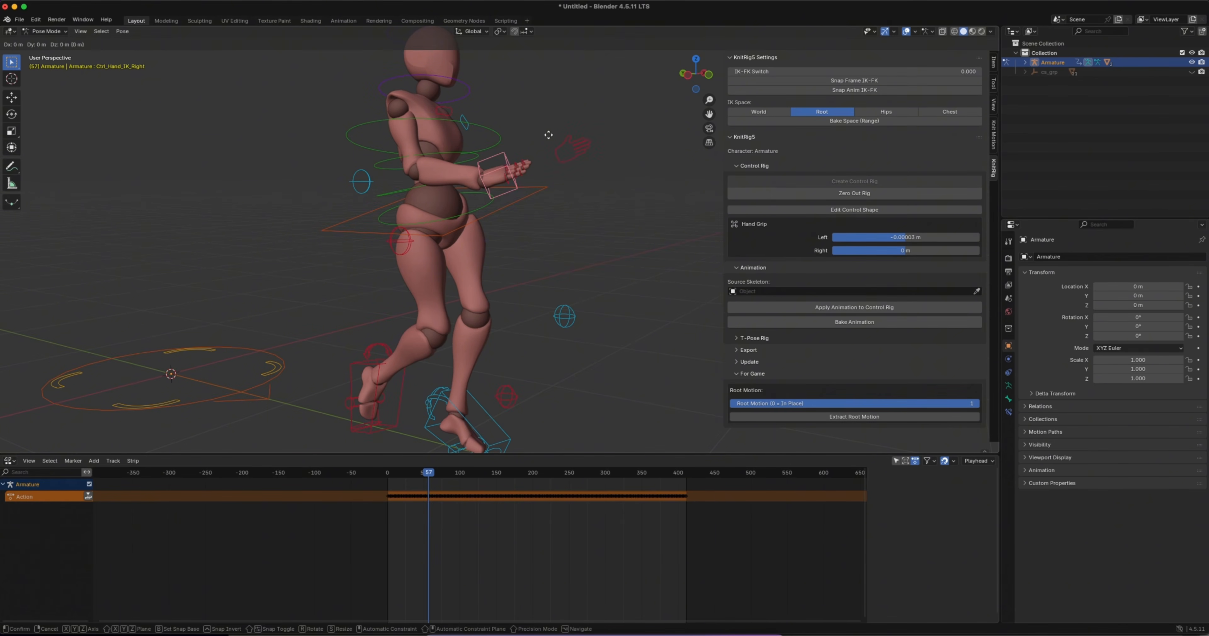
{"action": "left_click", "coordinate": [524, 138]}
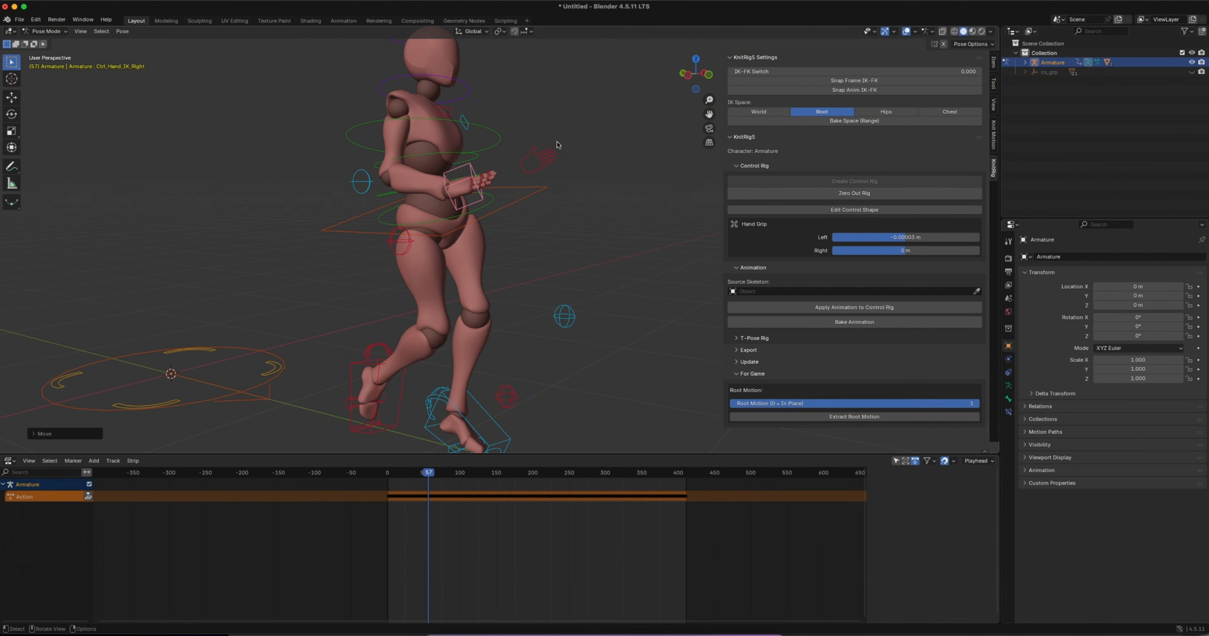
Snap the right arm from IK to FK on the current frame and rotate its upper-arm FK control backward.
{"action": "left_click", "coordinate": [854, 80]}
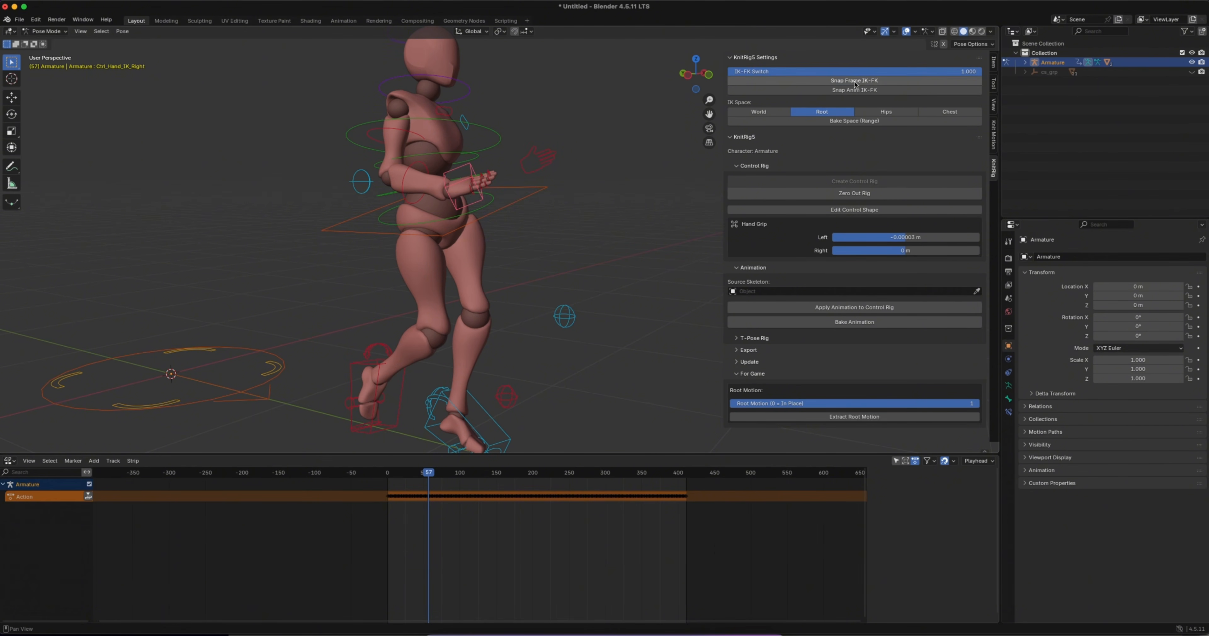
{"action": "left_click", "coordinate": [374, 134]}
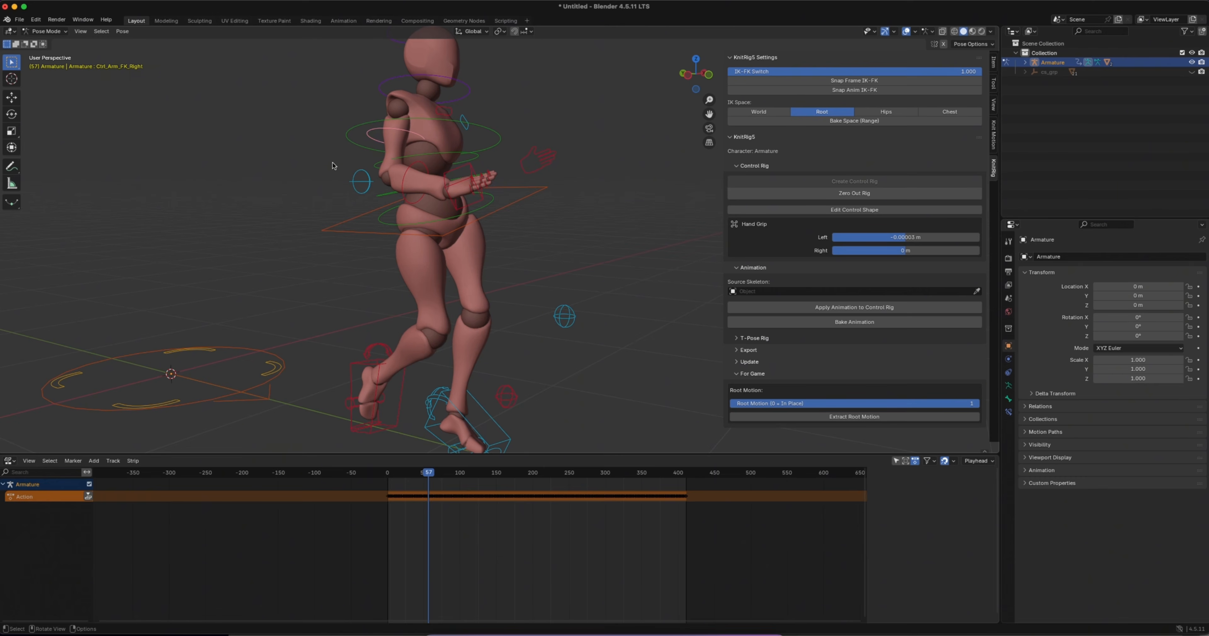
{"action": "key", "text": "r"}
{"action": "left_click", "coordinate": [326, 138]}
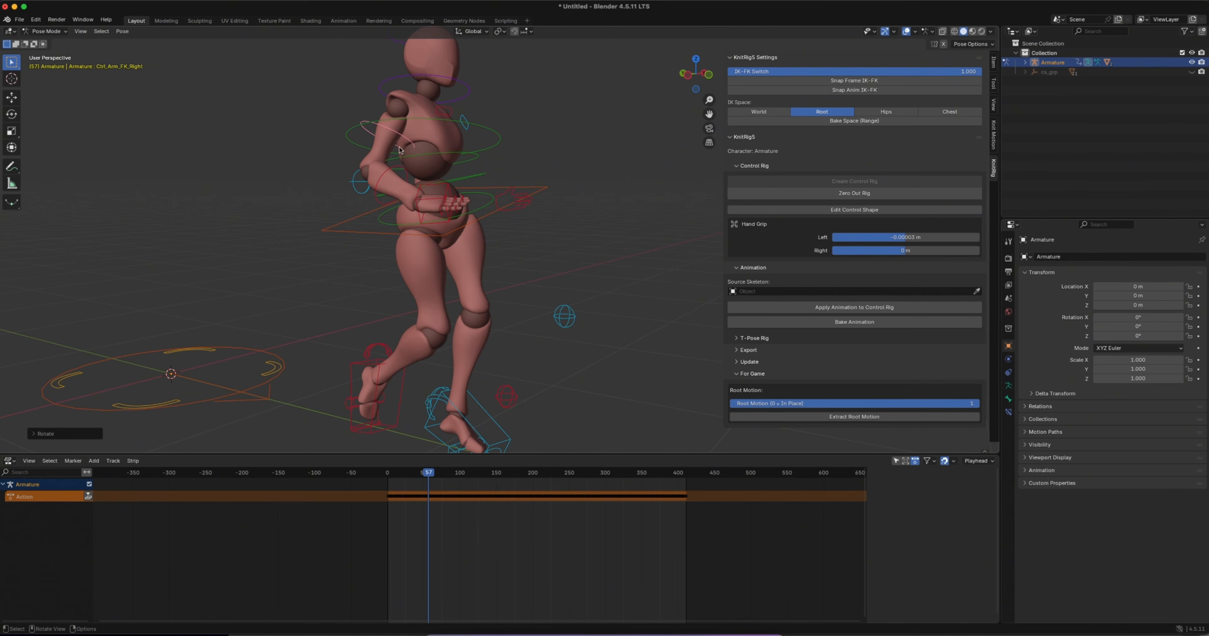
Snap the right arm back from FK to IK on the current frame and start moving its elbow control.
{"action": "left_click", "coordinate": [863, 80]}
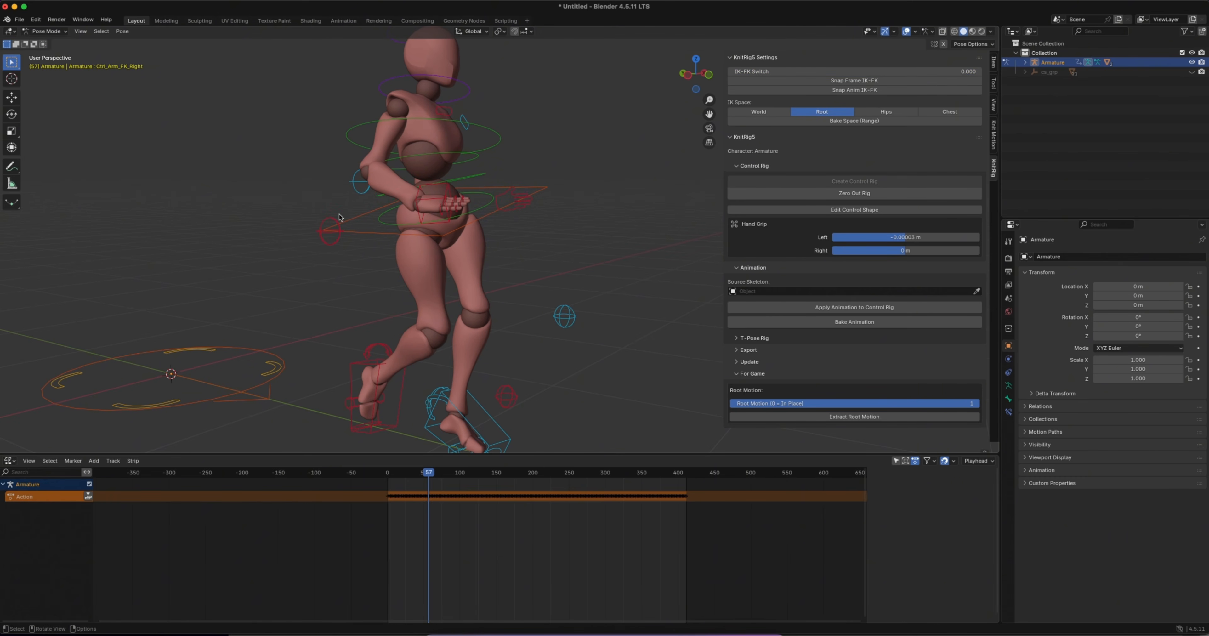
{"action": "left_click", "coordinate": [335, 220]}
{"action": "key", "text": "g"}
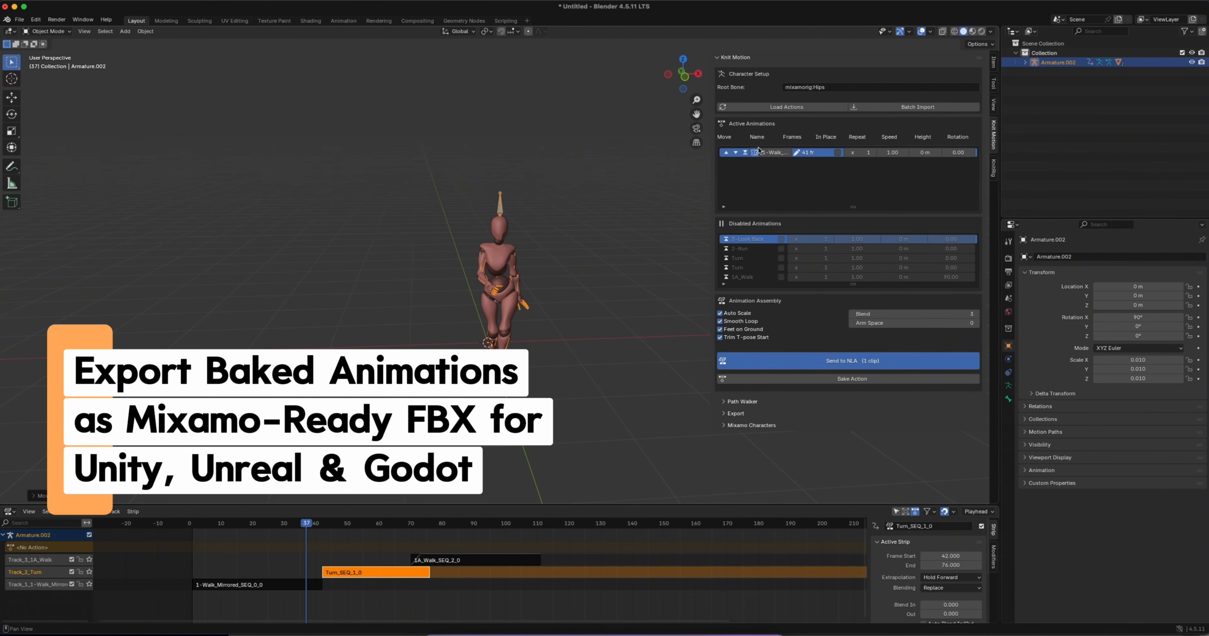
Send the 1-Walk_Mirrored clip to the NLA with In Place enabled and Repeat set to 5, and check the loop from the side.
{"action": "left_click", "coordinate": [837, 153]}
{"action": "left_click", "coordinate": [860, 154]}
{"action": "type", "text": "5"}
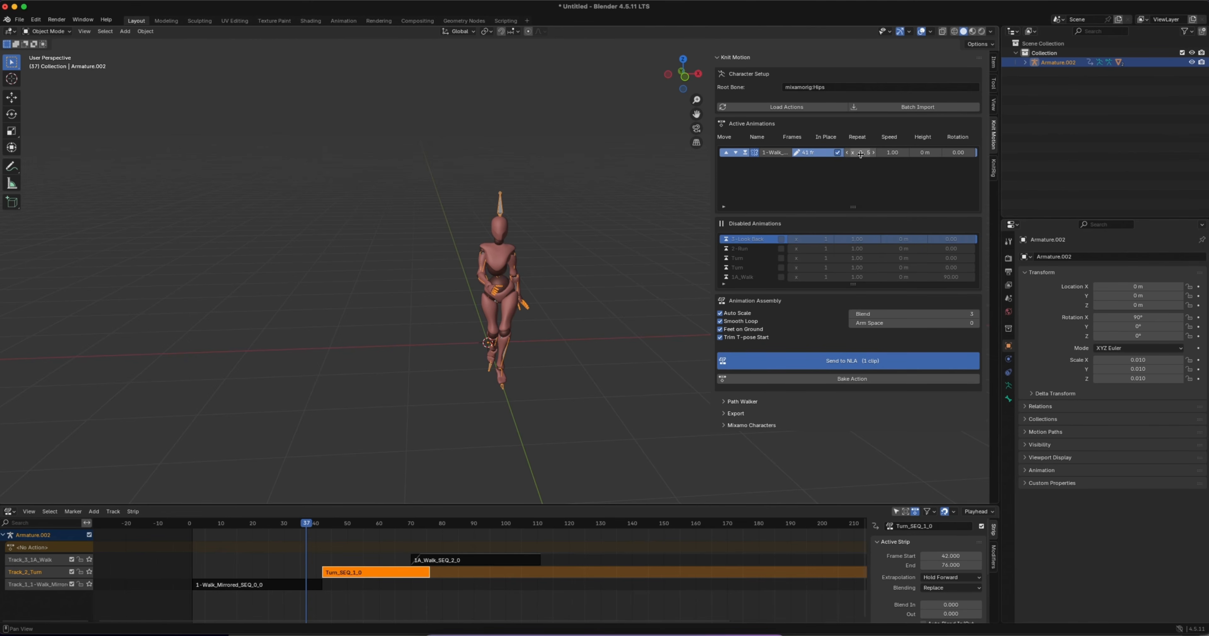
{"action": "key", "text": "Return"}
{"action": "left_click", "coordinate": [821, 364]}
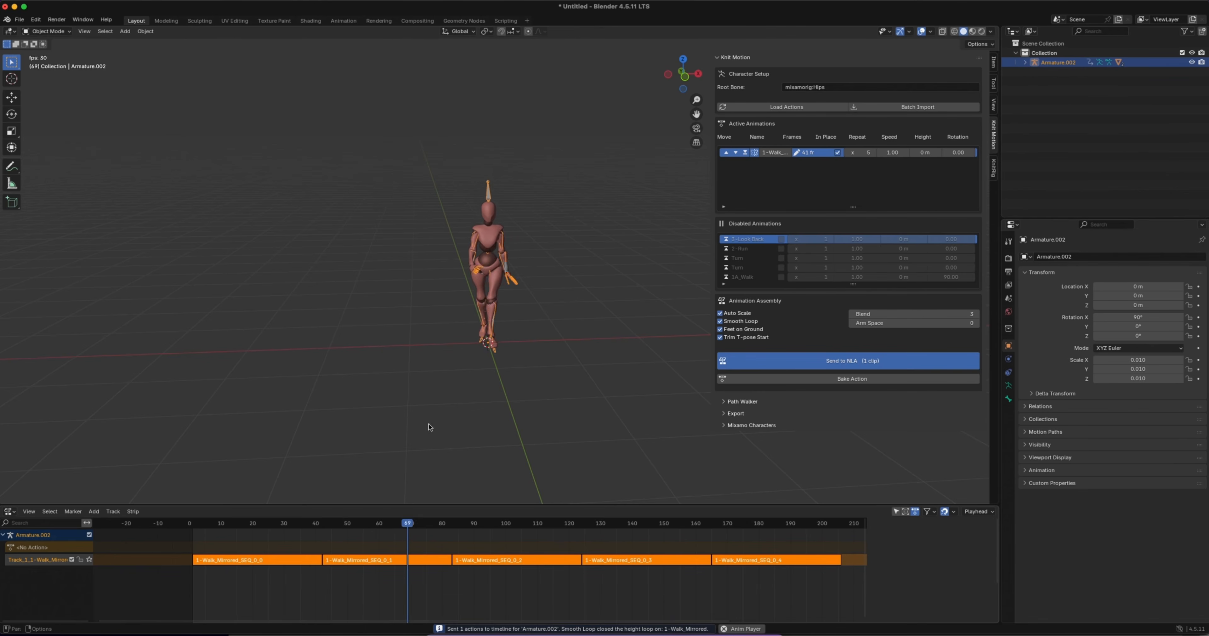
{"action": "middle_click_drag", "start_coordinate": [485, 253], "coordinate": [482, 253]}
{"action": "key", "text": "space"}
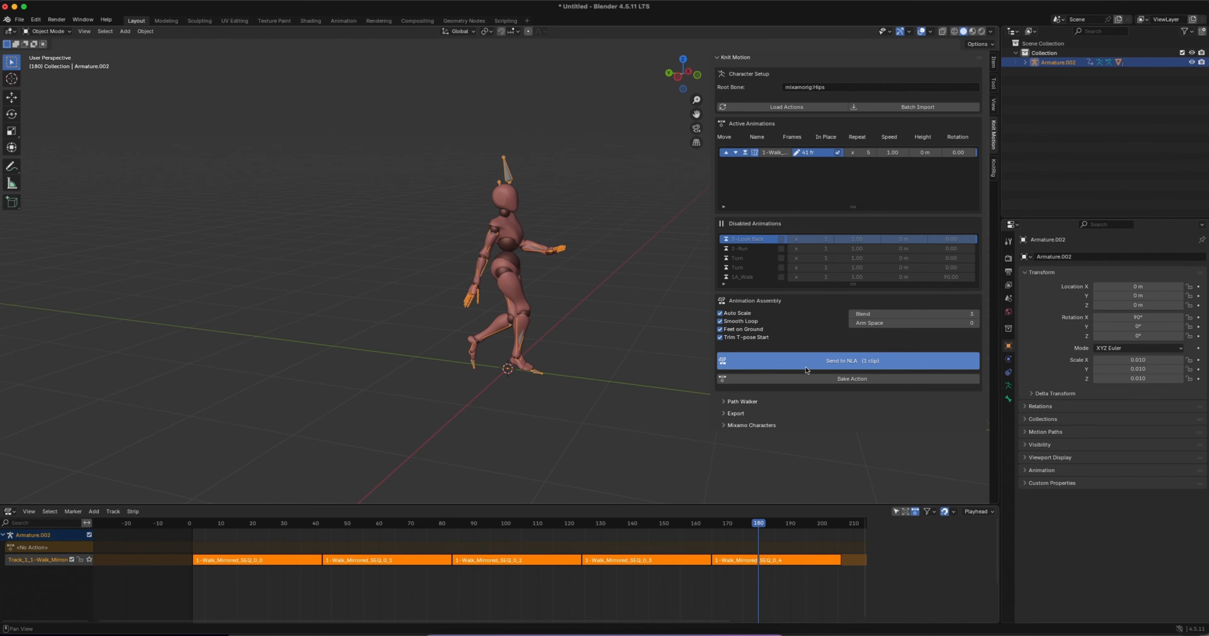
Bake the five mirrored walk strips into a single Mixamo-compatible action.
{"action": "left_click", "coordinate": [839, 382]}
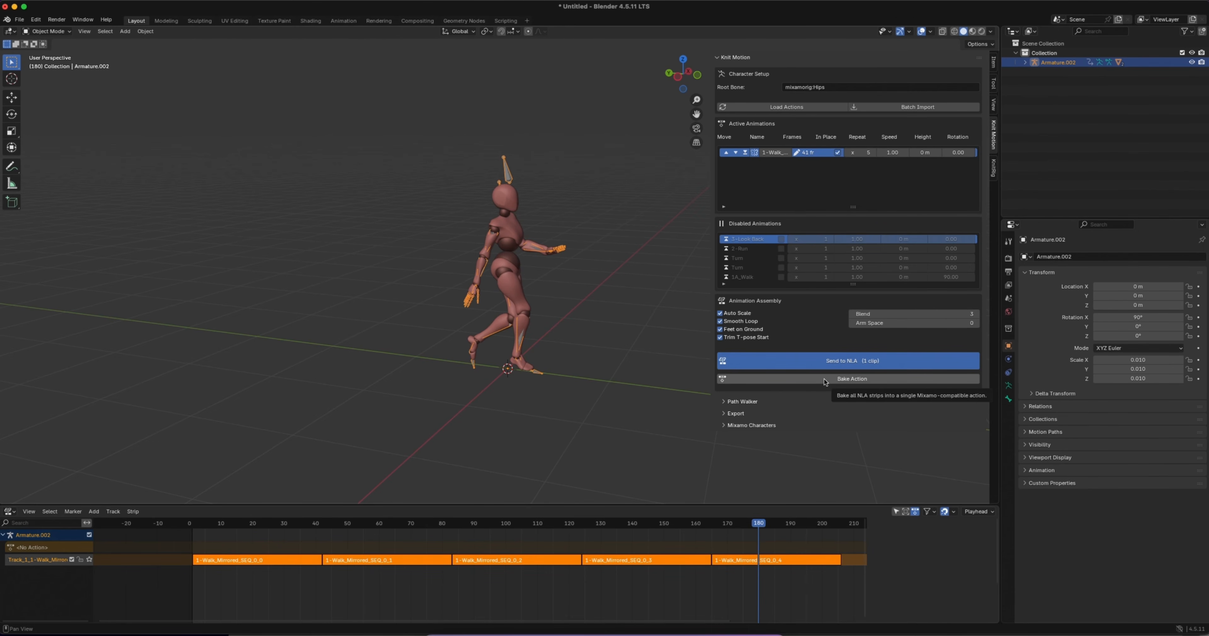
{"action": "left_click", "coordinate": [825, 381]}
{"action": "left_click", "coordinate": [800, 409]}
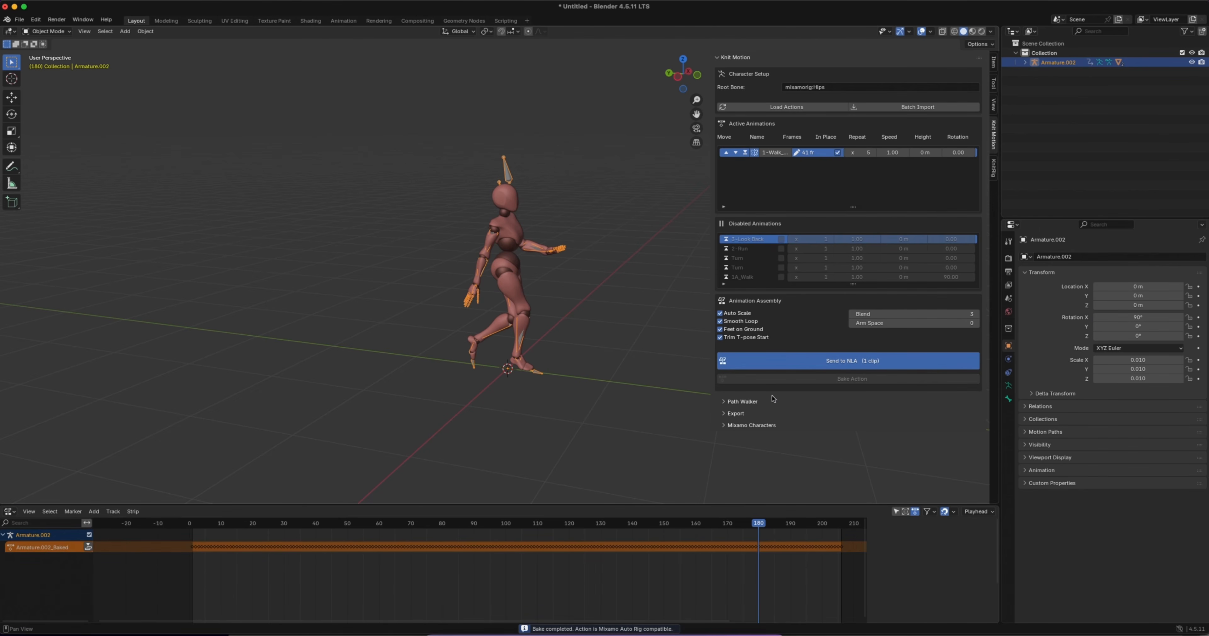
Export the character with its baked walk as a Mixamo FBX named X_FBX.fbx in the Downloads folder.
{"action": "left_click", "coordinate": [726, 424]}
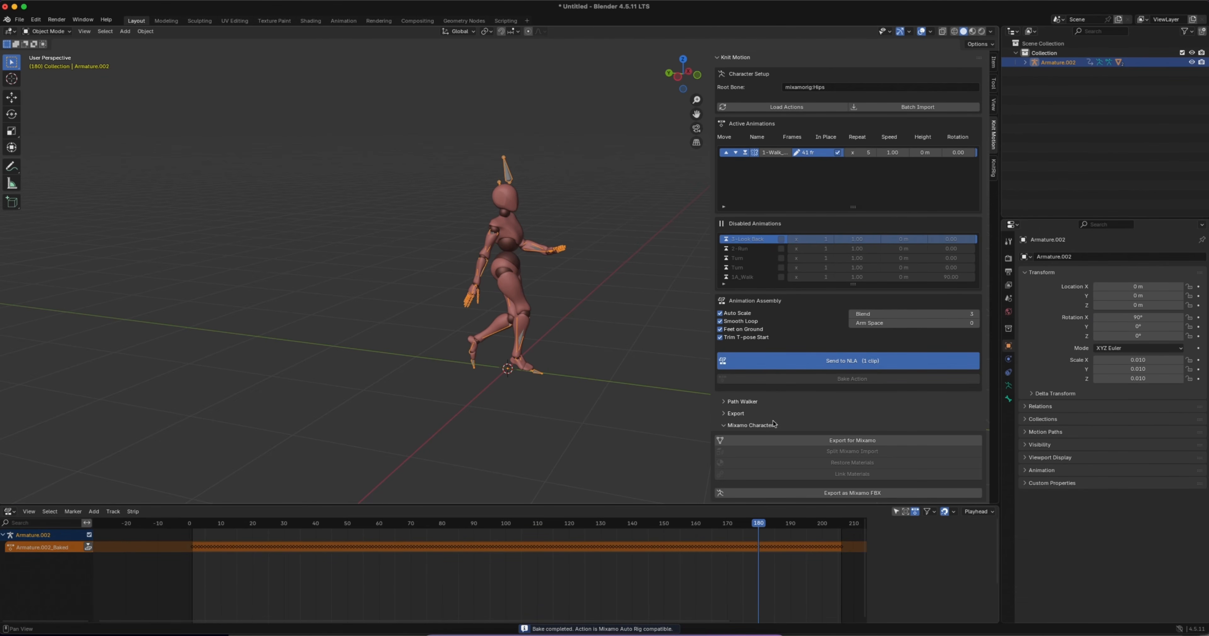
{"action": "left_click", "coordinate": [849, 493]}
{"action": "mouse_move", "coordinate": [501, 491]}
{"action": "left_mouse_down"}
{"action": "mouse_move", "coordinate": [465, 489]}
{"action": "mouse_move", "coordinate": [496, 491]}
{"action": "mouse_move", "coordinate": [480, 490]}
{"action": "left_mouse_up"}
{"action": "type", "text": "X_"}
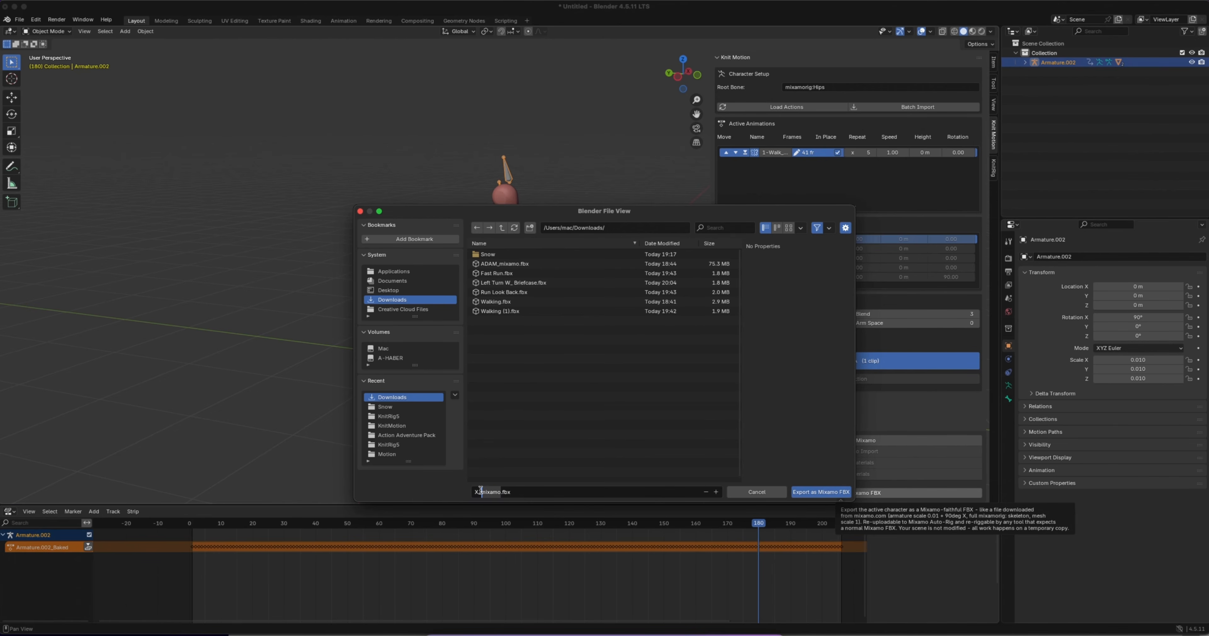
{"action": "type", "text": "FBX"}
{"action": "left_click", "coordinate": [807, 492]}
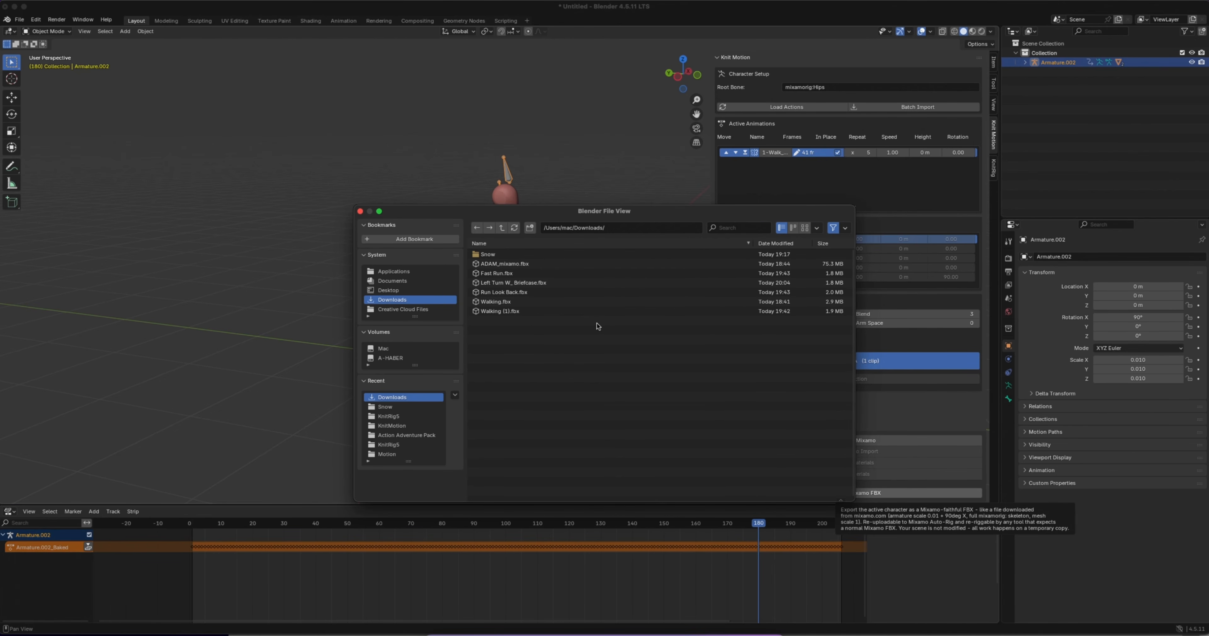
{"action": "scroll", "coordinate": [577, 307], "scroll_direction": "right", "scroll_amount": 5}
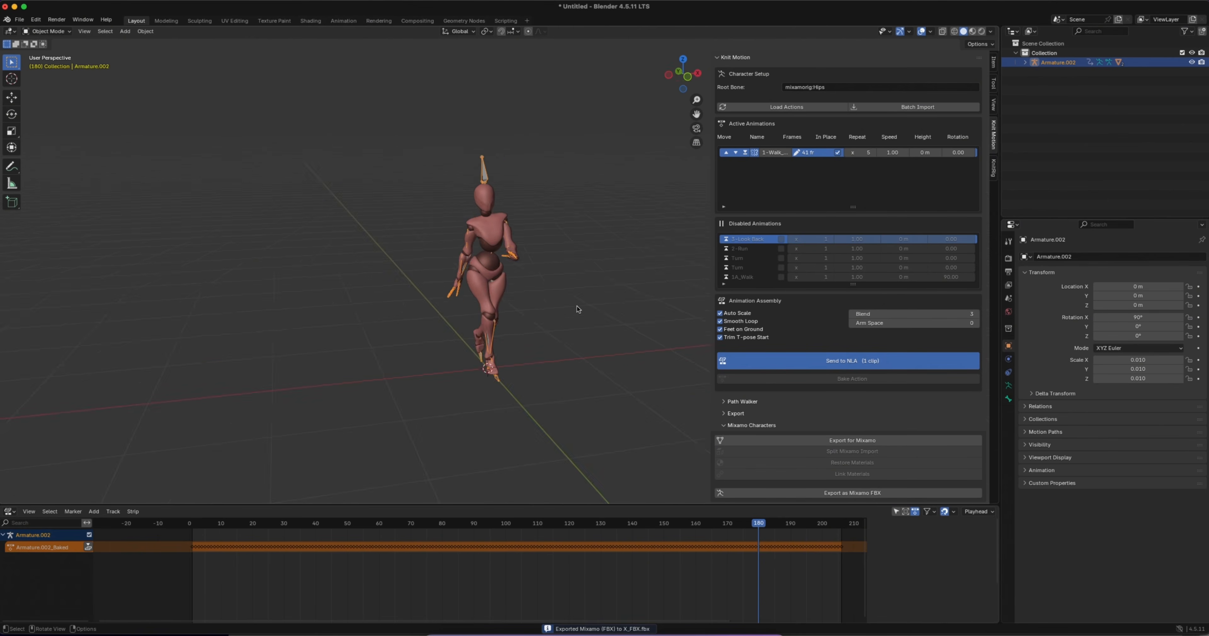
Import X_FBX.fbx from the Downloads folder into the scene as FBX with the default import settings.
{"action": "scroll", "coordinate": [577, 307], "scroll_direction": "down", "scroll_amount": 3, "text": "ctrl"}
{"action": "left_click", "coordinate": [19, 19]}
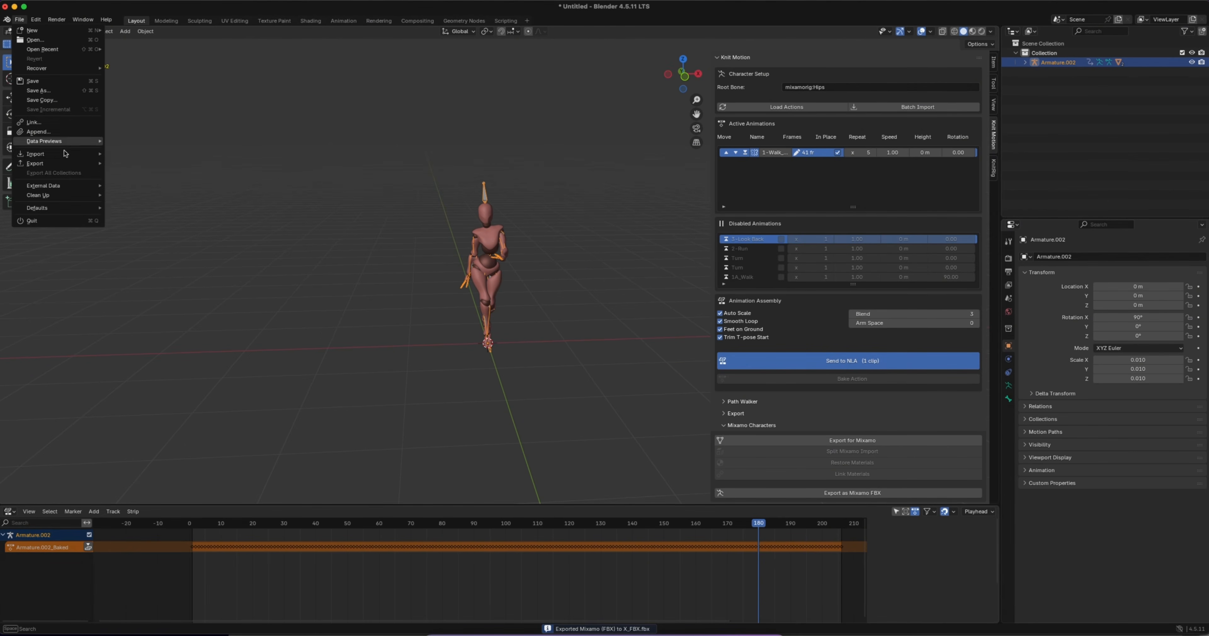
{"action": "mouse_move", "coordinate": [57, 161]}
{"action": "left_click", "coordinate": [140, 250]}
{"action": "left_click", "coordinate": [494, 320]}
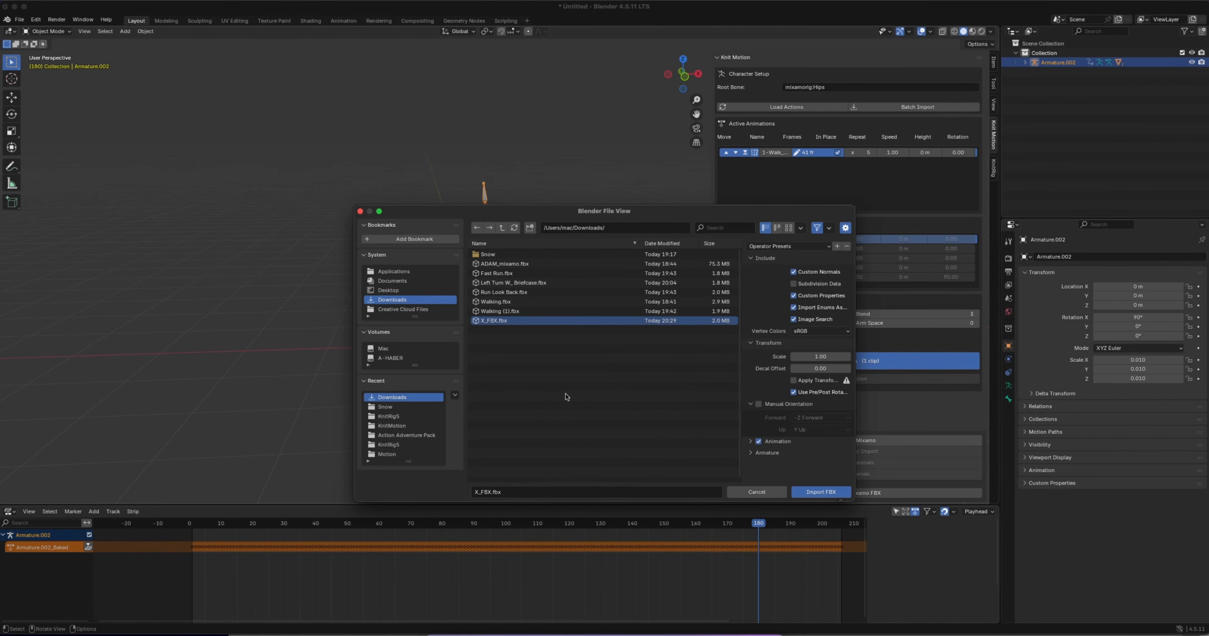
{"action": "left_click", "coordinate": [816, 493]}
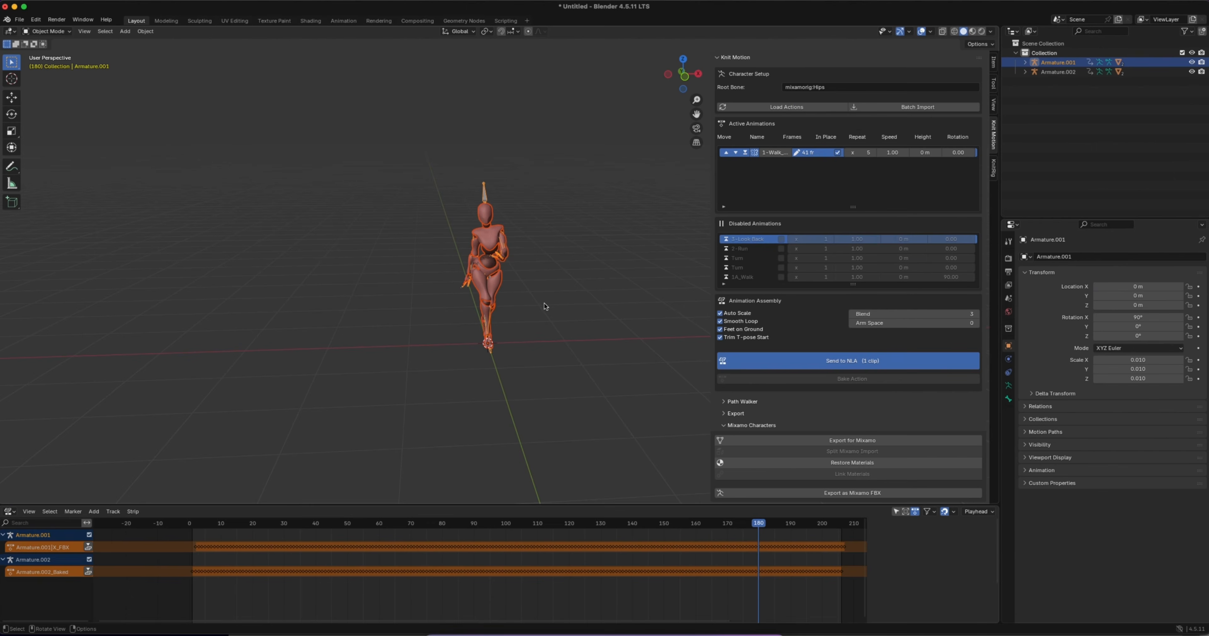
Move the imported character about 1.24 m along negative X so it stands beside the original.
{"action": "key", "text": "g"}
{"action": "key", "text": "x"}
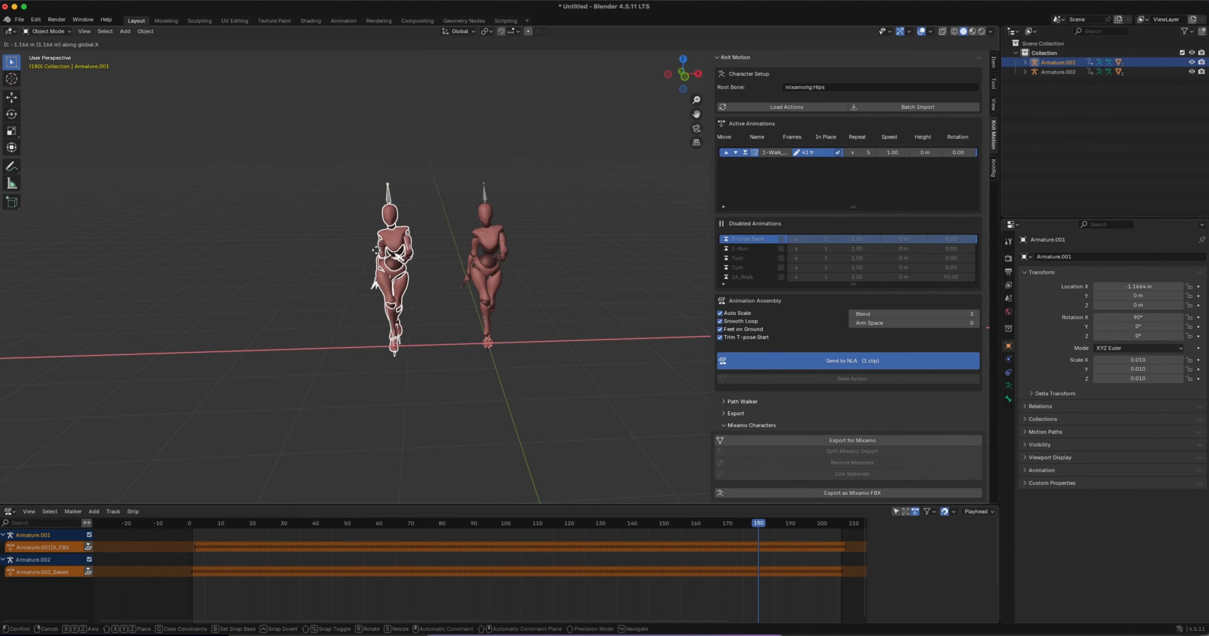
{"action": "left_click", "coordinate": [369, 249]}
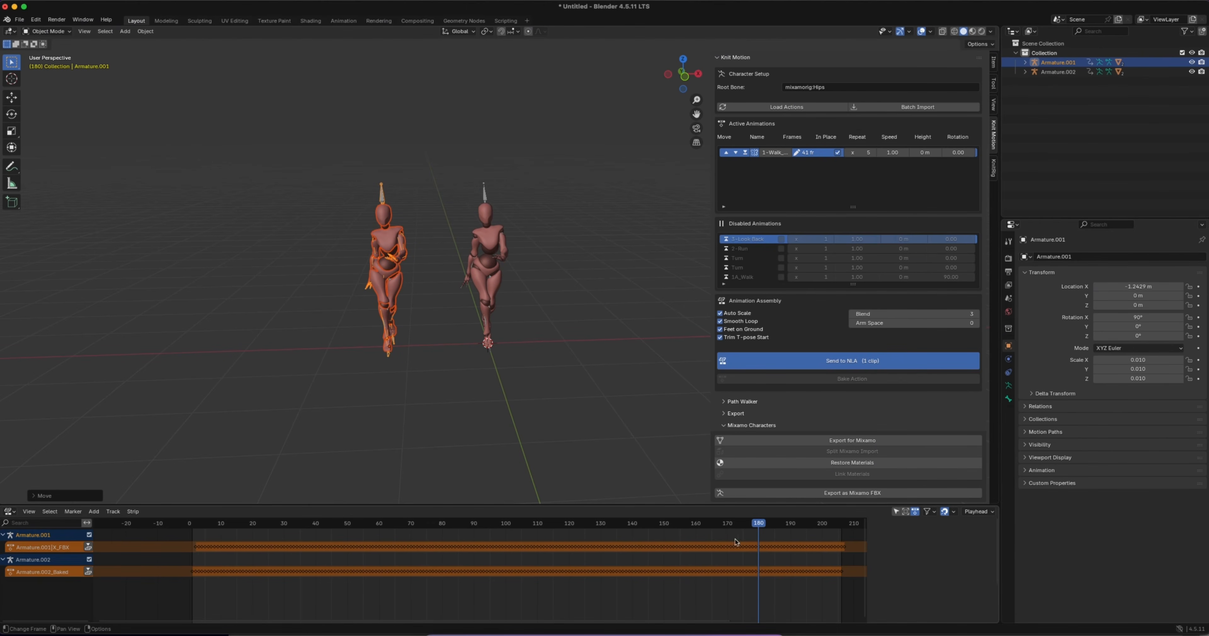
Play the animation from frame 1 and scrub back to frame 55, comparing the imported character's walk with the original's.
{"action": "left_click_drag", "start_coordinate": [752, 528], "coordinate": [194, 530]}
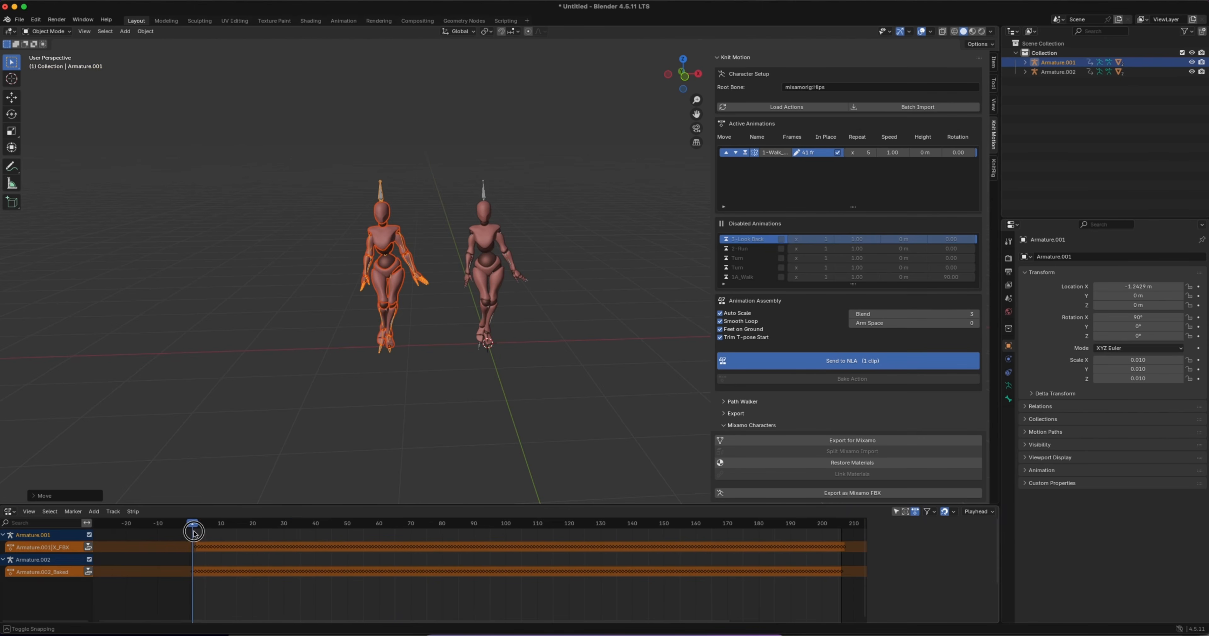
{"action": "key", "text": "space"}
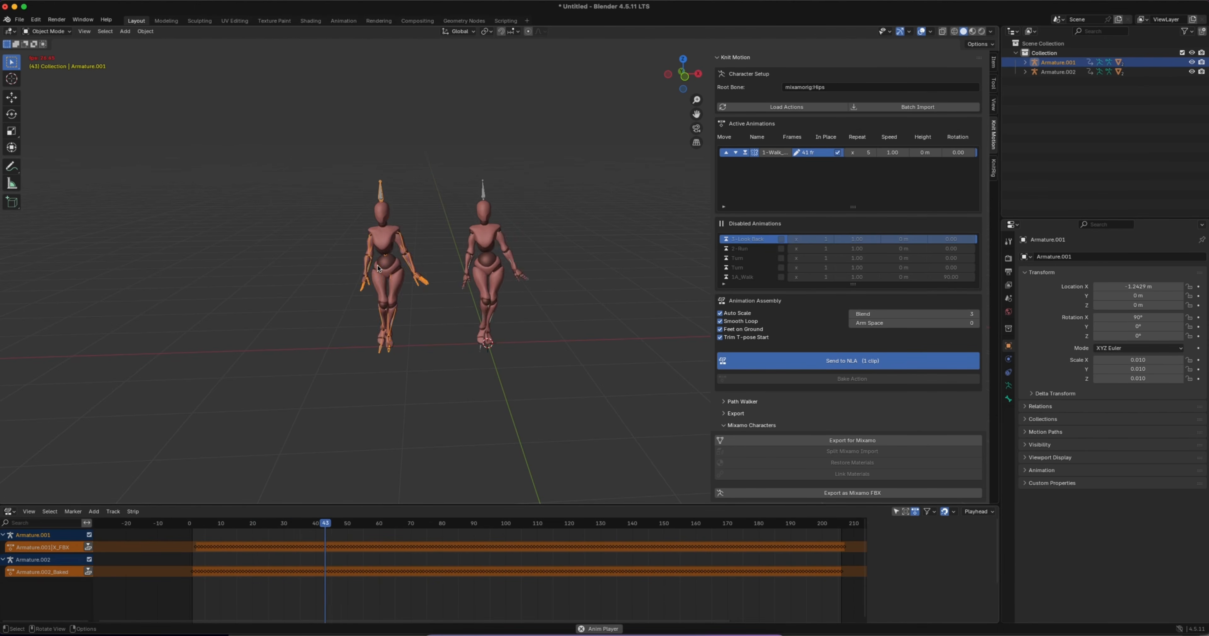
{"action": "middle_click_drag", "start_coordinate": [362, 355], "coordinate": [526, 398]}
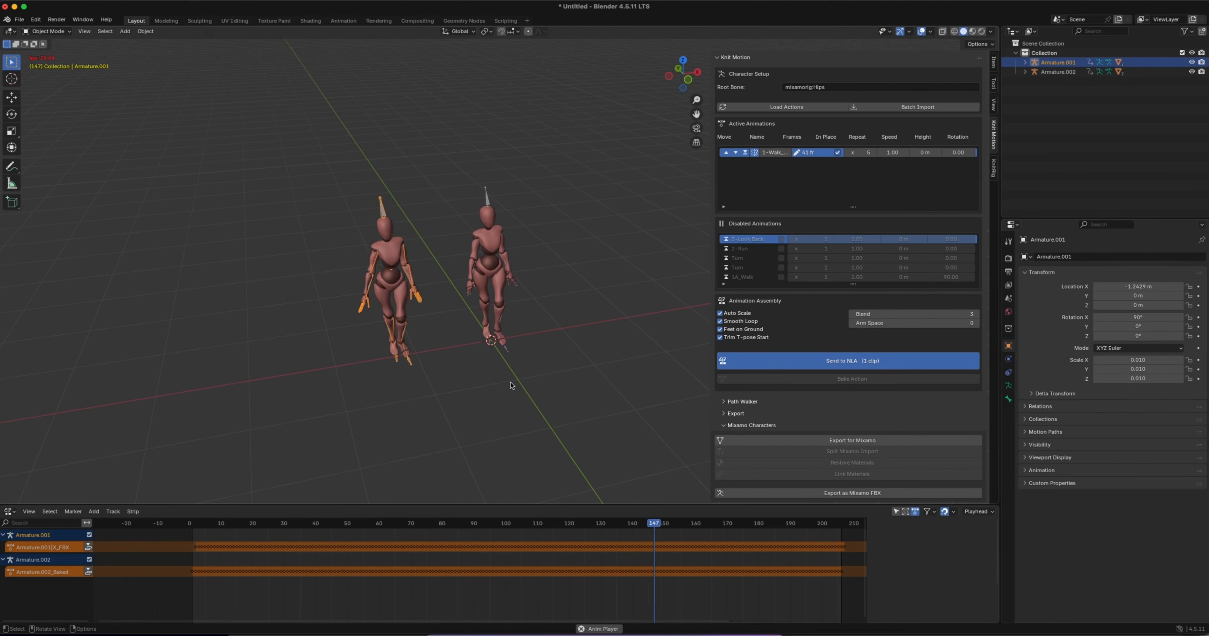
{"action": "key", "text": "space"}
{"action": "left_click_drag", "start_coordinate": [698, 523], "coordinate": [364, 516]}
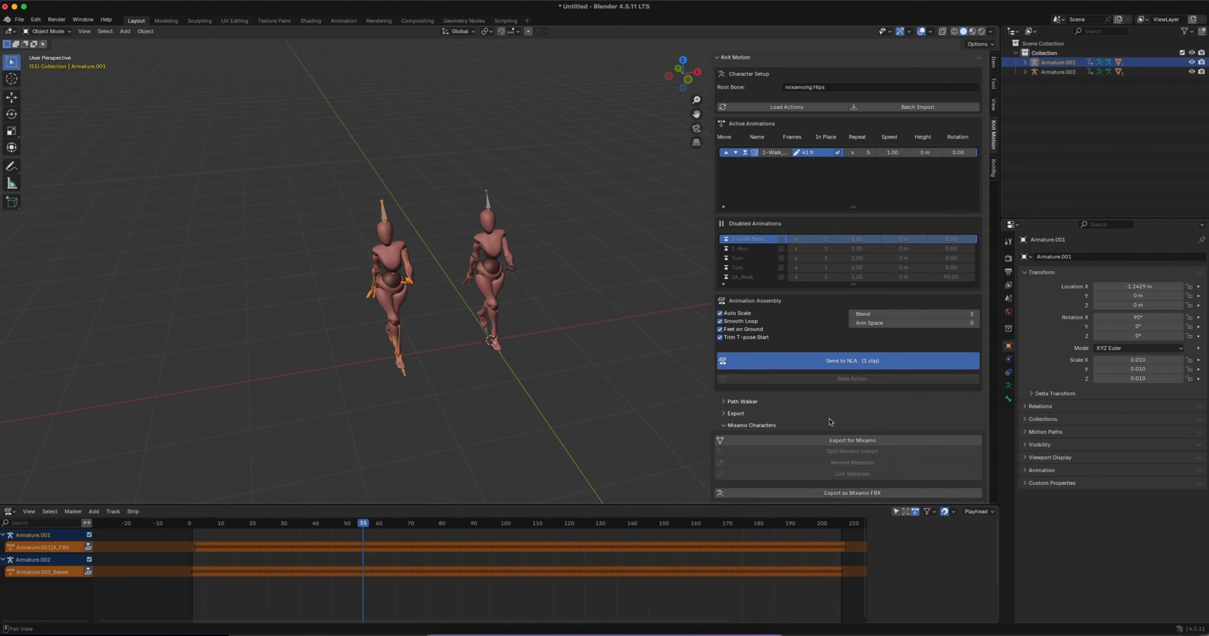
Collapse the Mixamo Characters settings and expand Knit Motion's engine export settings.
{"action": "left_click", "coordinate": [725, 425]}
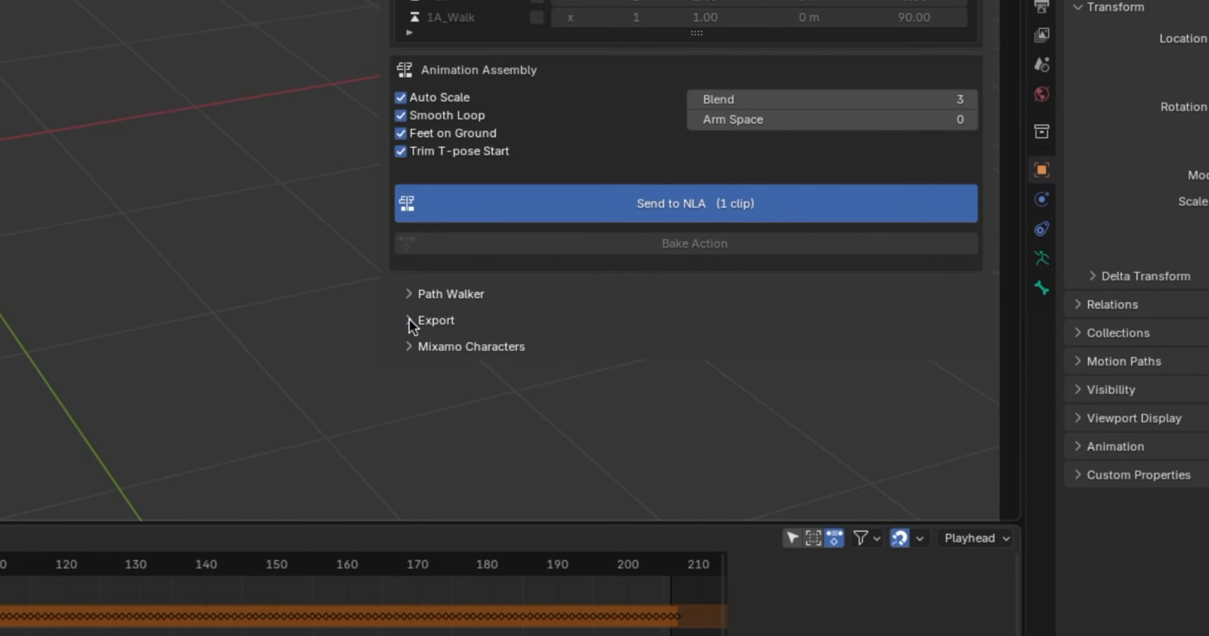
{"action": "left_click", "coordinate": [410, 321]}
{"action": "scroll", "coordinate": [527, 321], "scroll_direction": "down", "scroll_amount": 4}
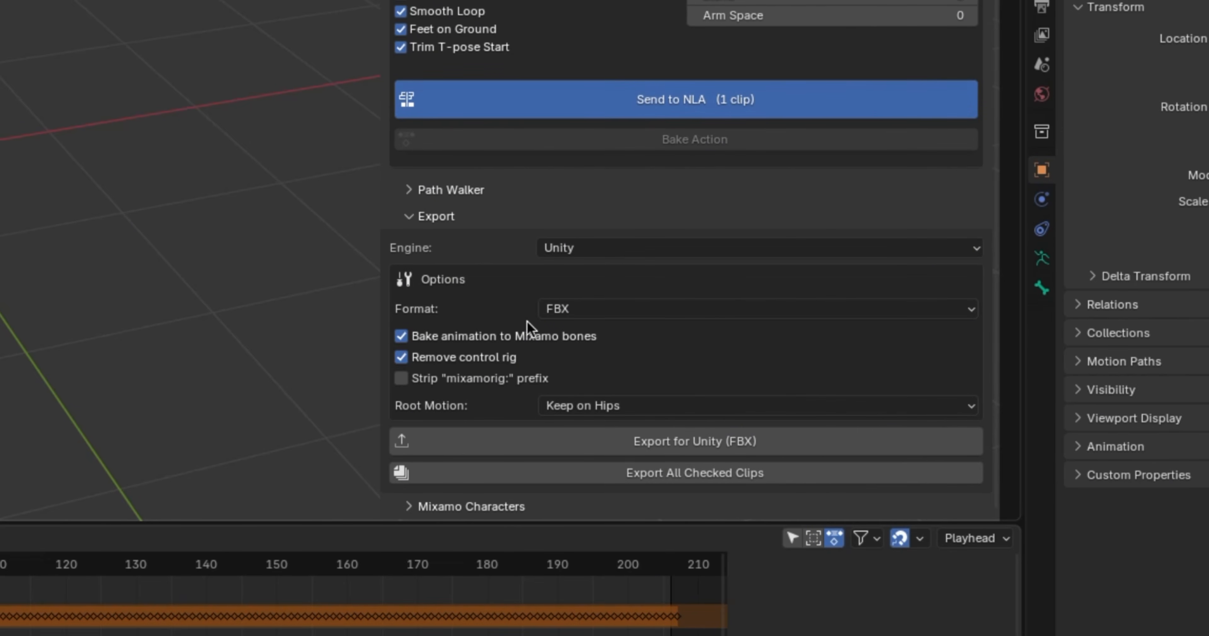
Try the Godot 4, Unreal, Web / three.js and Custom engine presets for the export and return to Unity.
{"action": "left_click", "coordinate": [563, 248]}
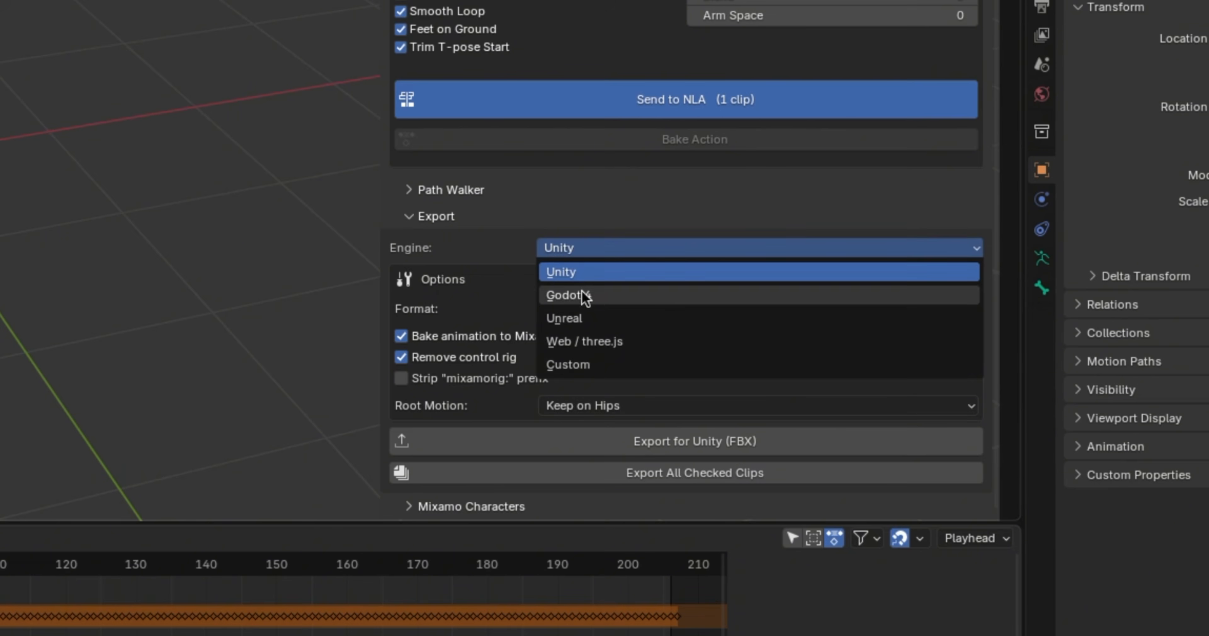
{"action": "left_click", "coordinate": [605, 300]}
{"action": "left_click", "coordinate": [588, 248]}
{"action": "left_click", "coordinate": [584, 317]}
{"action": "left_click", "coordinate": [588, 247]}
{"action": "left_click", "coordinate": [594, 342]}
{"action": "left_click", "coordinate": [589, 250]}
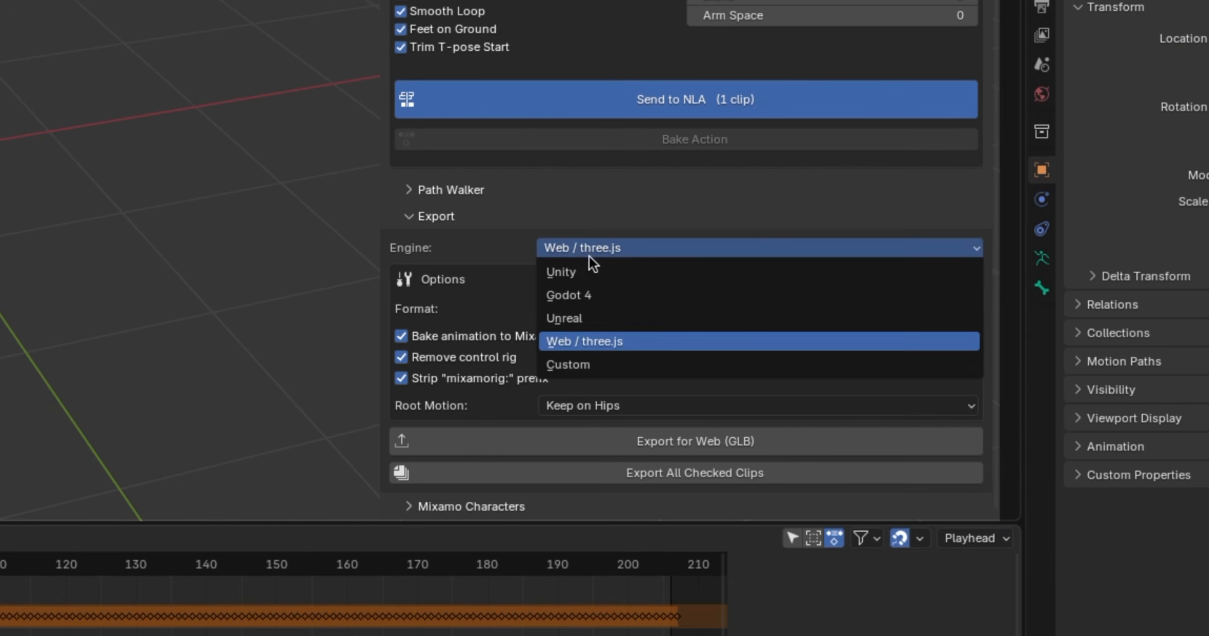
{"action": "left_click", "coordinate": [568, 365]}
{"action": "left_click", "coordinate": [587, 250]}
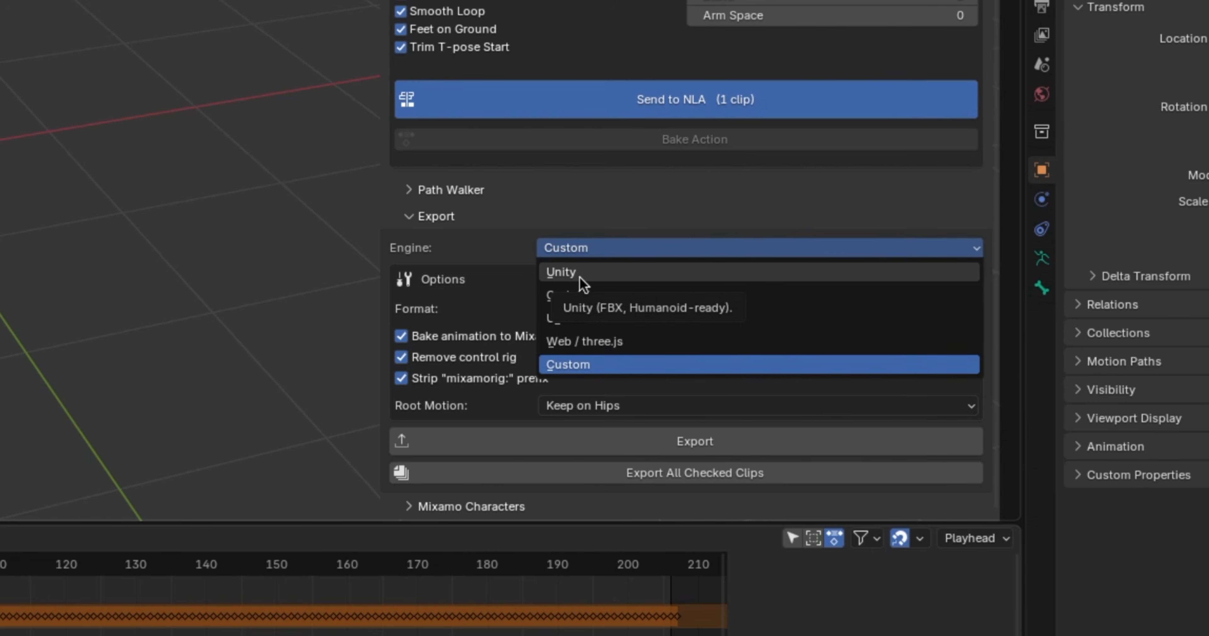
{"action": "left_click", "coordinate": [582, 281]}
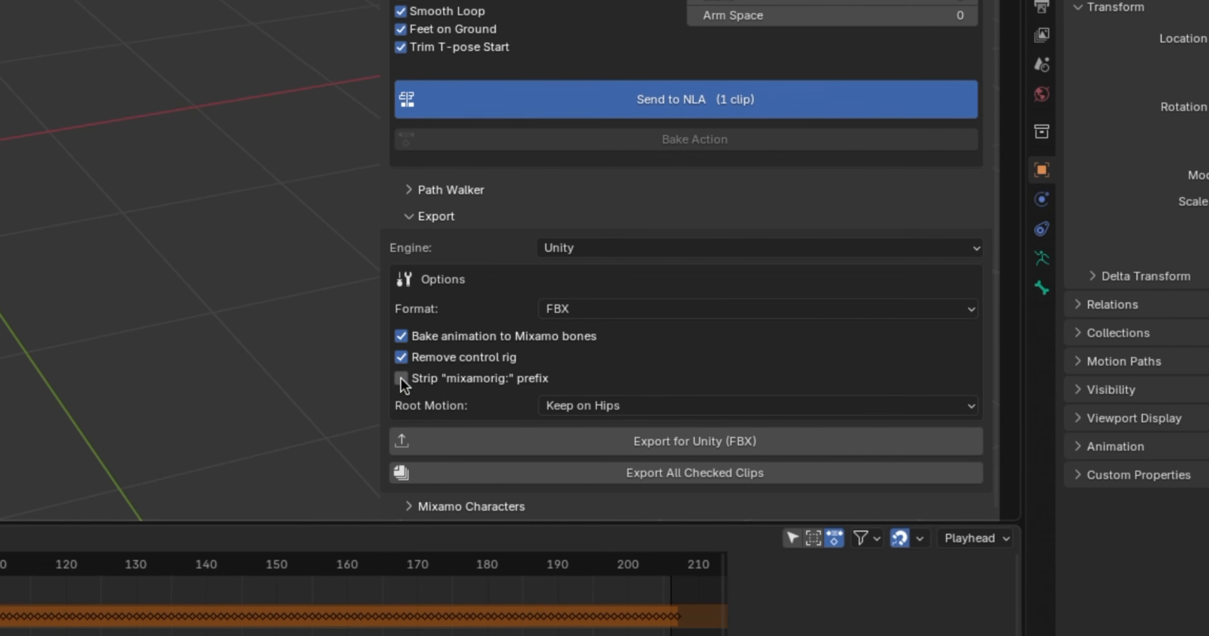
Set the Unity export's root motion to Extract to Root Bone and scrub the timeline to frame 61.
{"action": "left_click", "coordinate": [592, 409]}
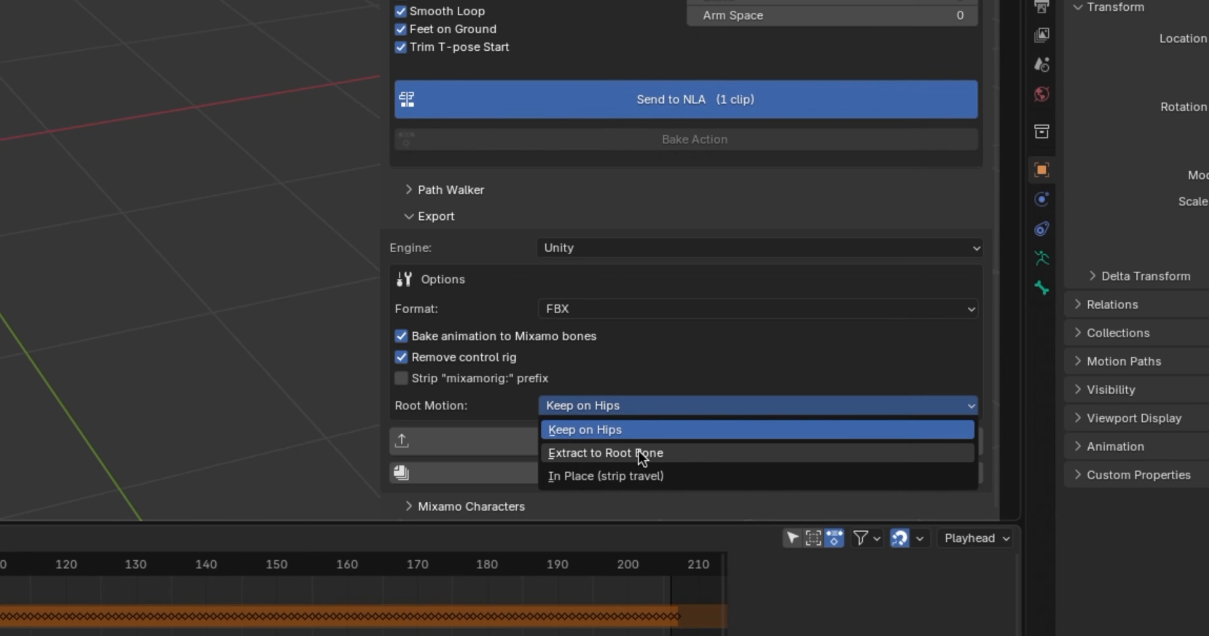
{"action": "left_click", "coordinate": [610, 453]}
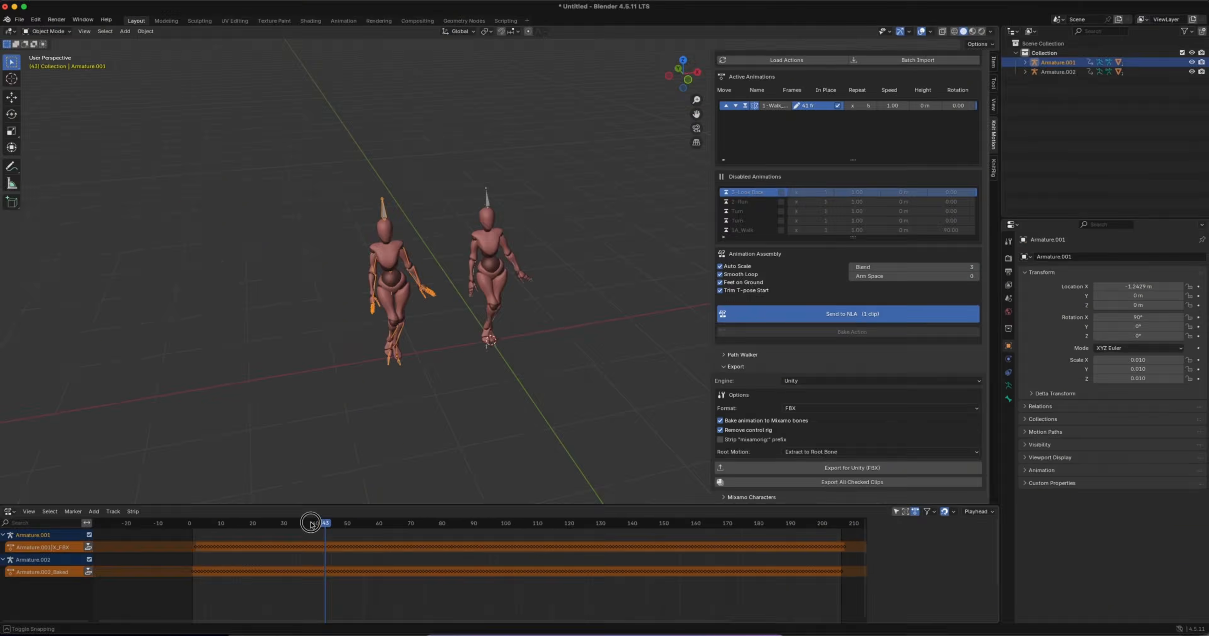
{"action": "left_click_drag", "start_coordinate": [318, 524], "coordinate": [383, 524]}
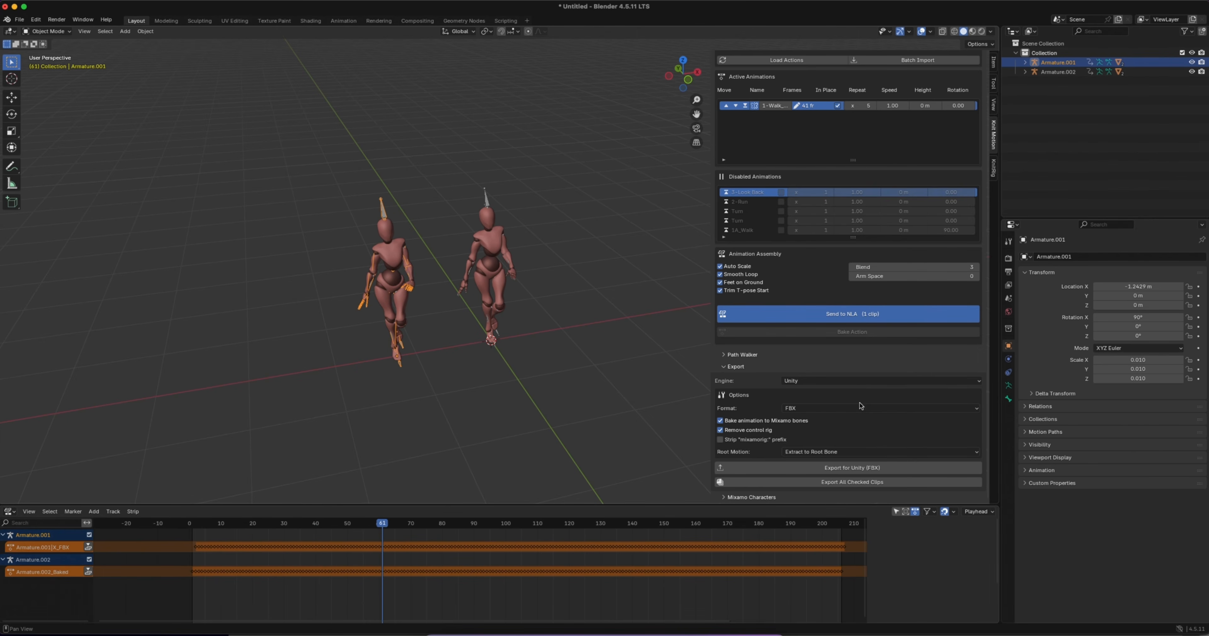